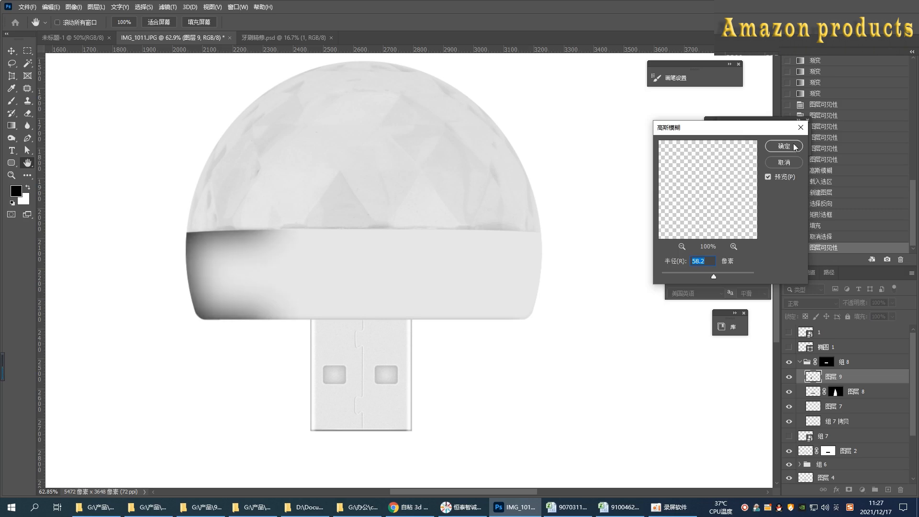
# - Apply the 58.2-pixel Gaussian Blur to the shadow layer 图层 9 and stretch it vertically far above and below the lamp base
pyautogui.press('Return')
pyautogui.hotkey('ctrl', 't')
pyautogui.moveTo(198, 137); pyautogui.dragTo(199, 98)
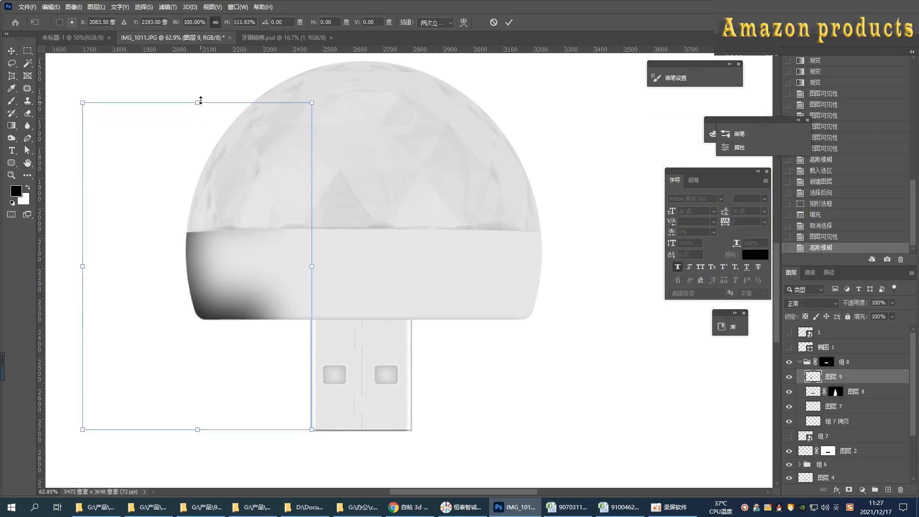
pyautogui.scroll(-3, 267, 339)
pyautogui.moveTo(215, 407); pyautogui.dragTo(217, 458)
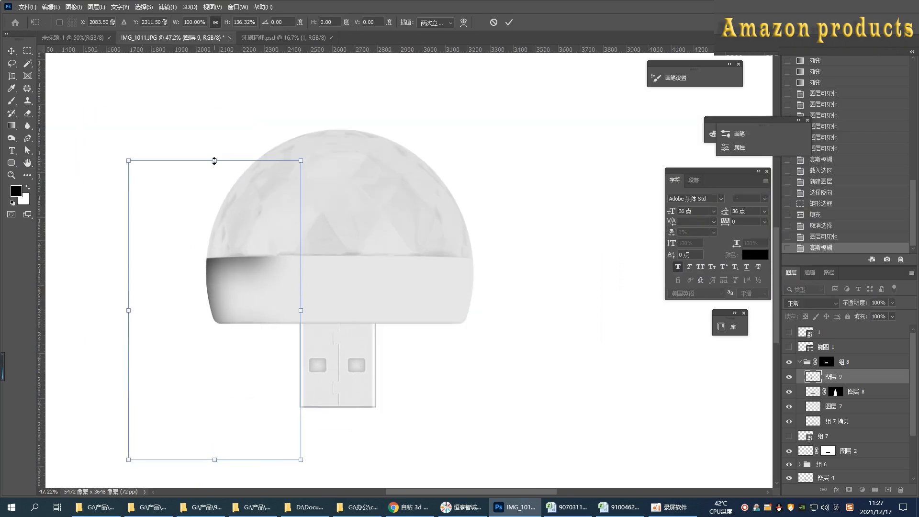
pyautogui.moveTo(215, 161); pyautogui.dragTo(213, 115)
pyautogui.scroll(-3, 253, 380)
pyautogui.moveTo(222, 445); pyautogui.dragTo(221, 474)
pyautogui.moveTo(223, 180); pyautogui.dragTo(224, 151)
pyautogui.scroll(-3, 263, 306)
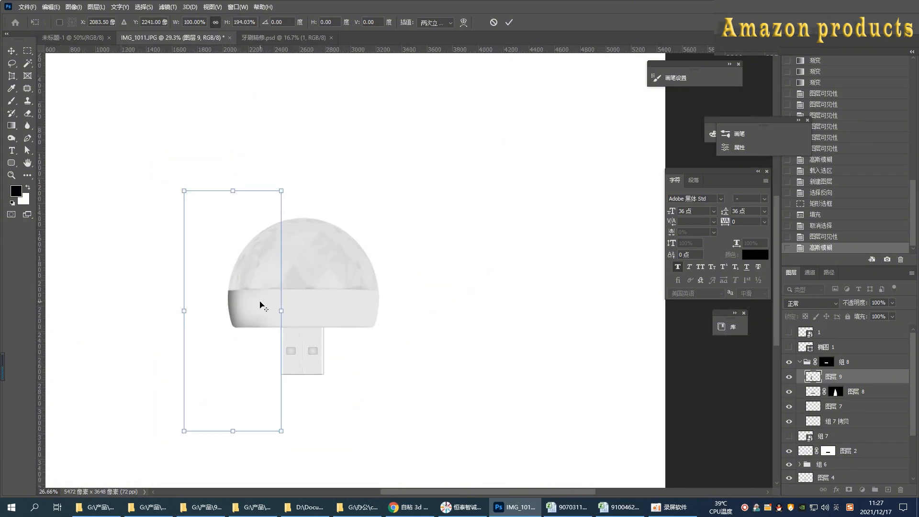
pyautogui.moveTo(234, 430); pyautogui.dragTo(233, 462)
pyautogui.moveTo(233, 191); pyautogui.dragTo(232, 156)
pyautogui.moveTo(233, 462); pyautogui.dragTo(233, 481)
pyautogui.moveTo(233, 157); pyautogui.dragTo(233, 140)
pyautogui.scroll(-2, 271, 304)
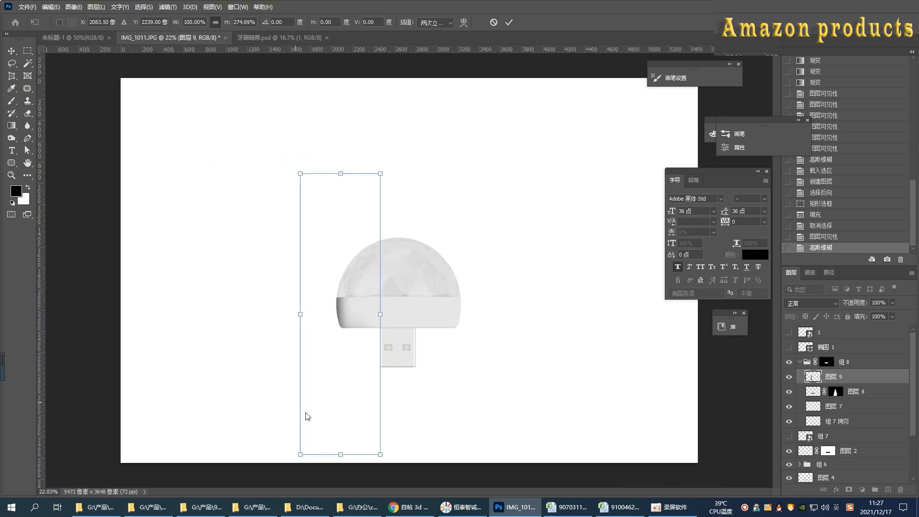
pyautogui.moveTo(339, 454); pyautogui.dragTo(339, 469)
pyautogui.press('Return')
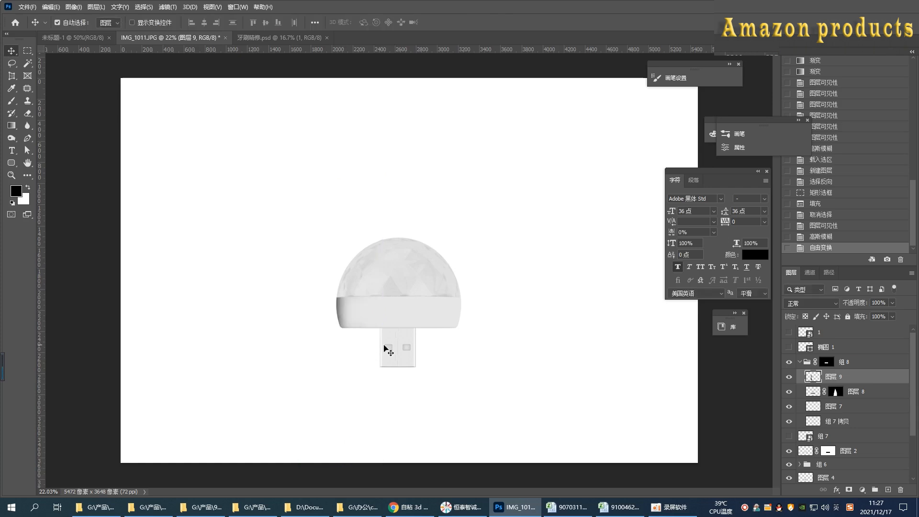
# - Reduce the opacity of the base's left-edge shadow layer to 22%
pyautogui.scroll(8, 426, 323)
pyautogui.scroll(2, 428, 327)
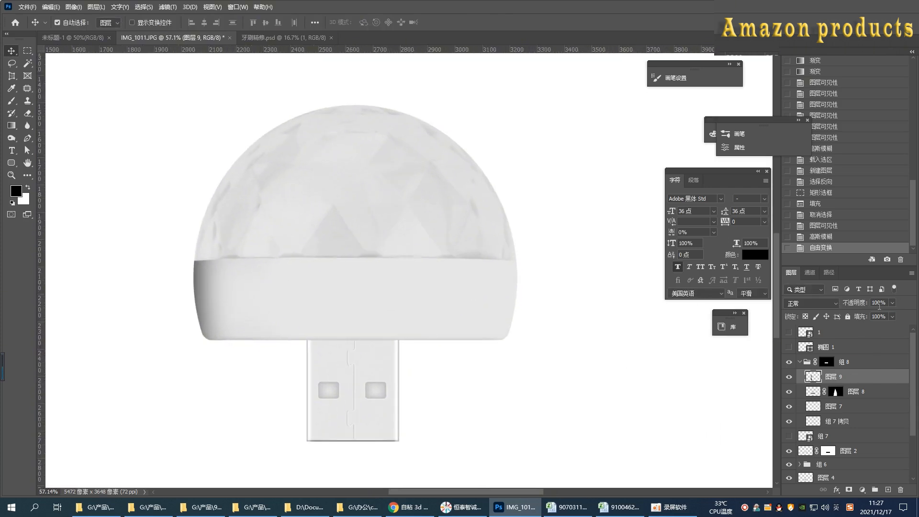
pyautogui.moveTo(861, 315); pyautogui.dragTo(857, 316)
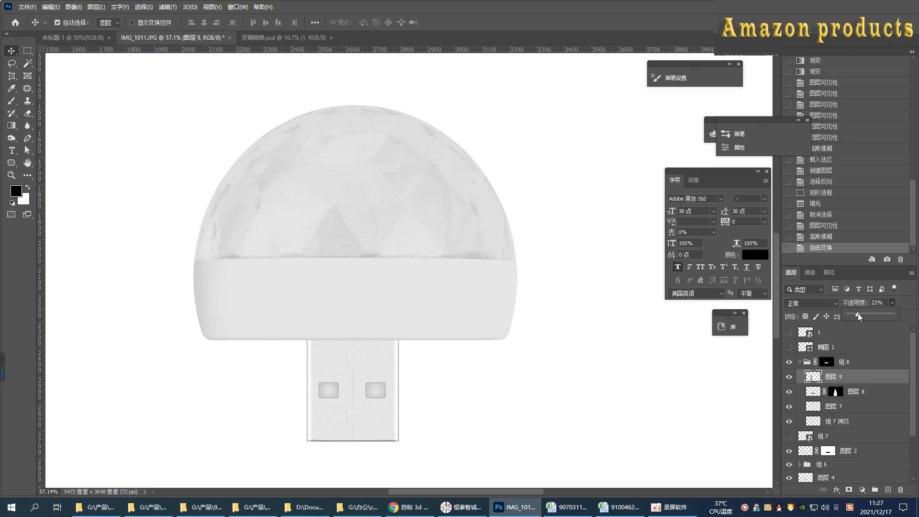
pyautogui.moveTo(858, 313); pyautogui.dragTo(858, 313)
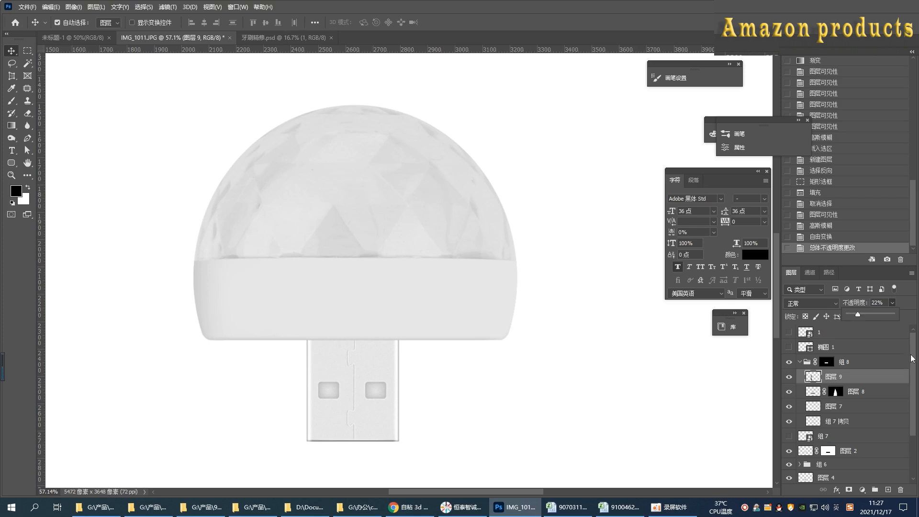
# - Reapply the last Gaussian Blur to the left-edge shadow and compare the base with that layer hidden and shown
pyautogui.click(167, 7)
pyautogui.click(178, 17)
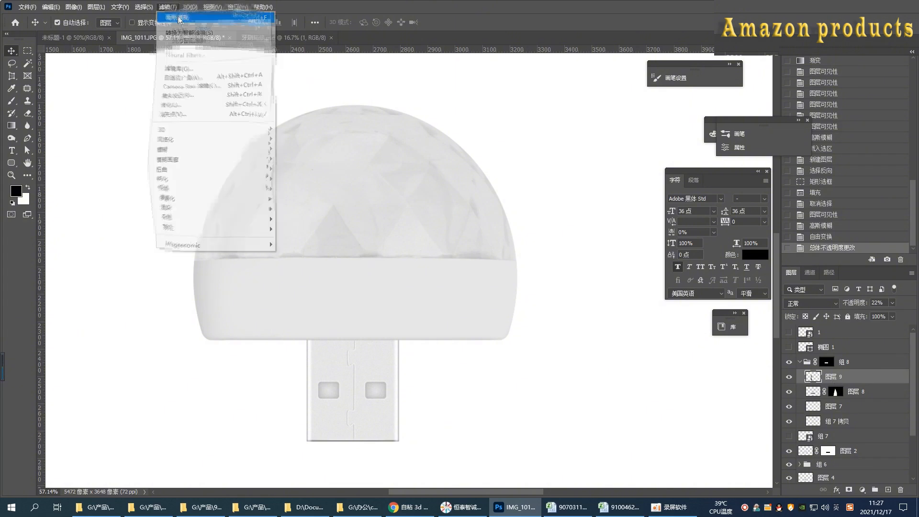
pyautogui.click(789, 378)
pyautogui.click(788, 379)
pyautogui.click(788, 378)
pyautogui.click(789, 378)
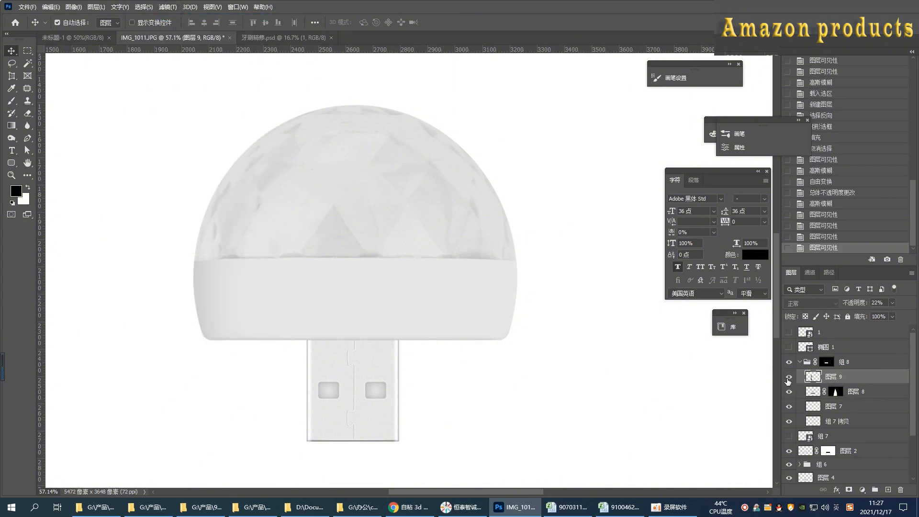
# - Duplicate the shadow layer, flip the copy horizontally and place it over the right edge of the base
pyautogui.hotkey('ctrl', 'j')
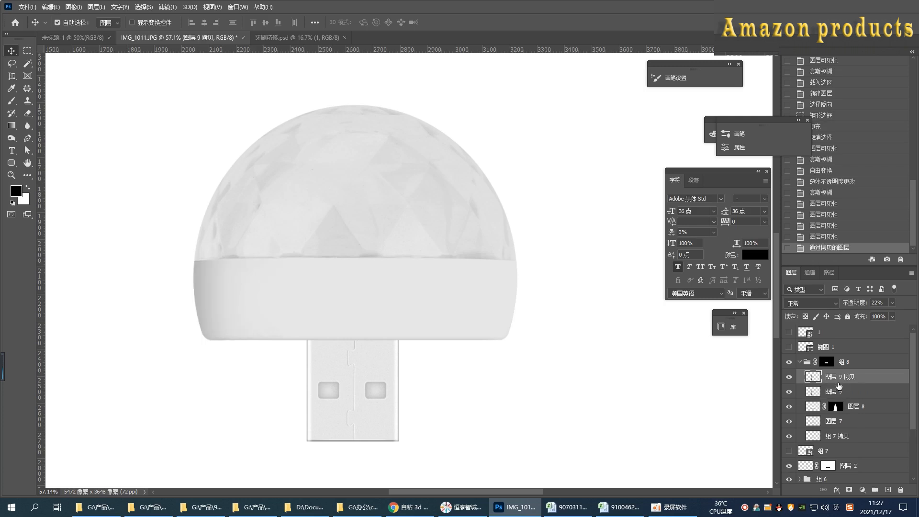
pyautogui.hotkey('ctrl', 't')
pyautogui.rightClick(261, 266)
pyautogui.click(283, 428)
pyautogui.moveTo(292, 415); pyautogui.dragTo(519, 278)
pyautogui.press('Return')
# - Shift the original shadow slightly right over the base's left edge and set both shadow layers to 15% opacity
pyautogui.click(837, 394)
pyautogui.hotkey('ctrl', 't')
pyautogui.moveTo(269, 286); pyautogui.dragTo(289, 288)
pyautogui.press('Return')
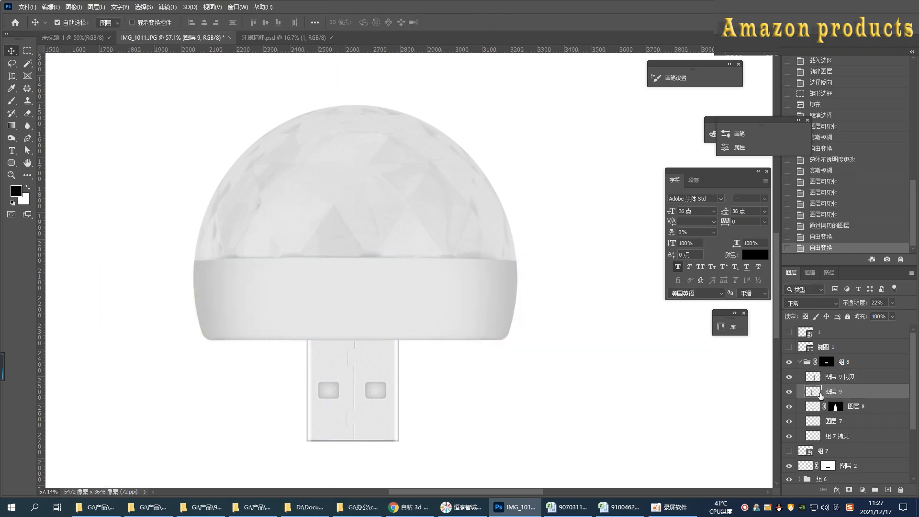
pyautogui.keyDown('shift'); pyautogui.click(861, 378); pyautogui.keyUp('shift')
pyautogui.write('15')
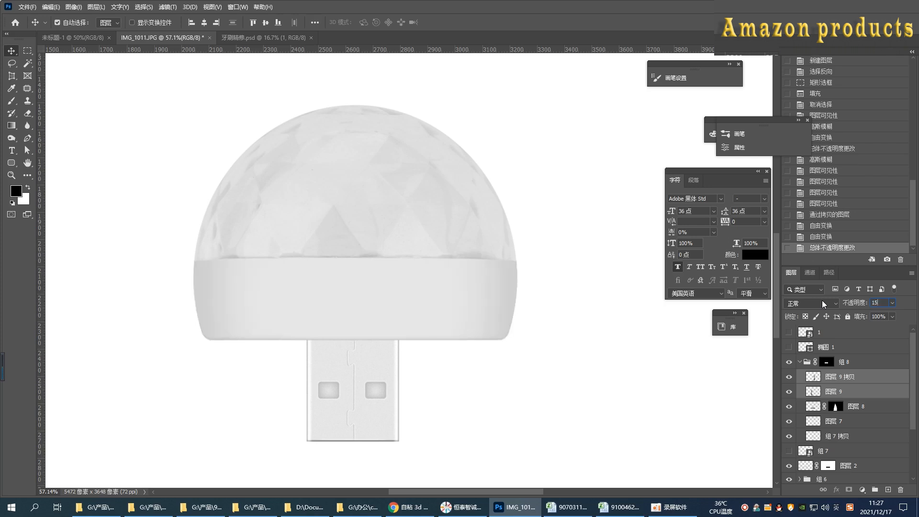
# - Try outlining a curved vertical band across the left half of the base as a Pen path on a new layer
pyautogui.click(28, 138)
pyautogui.click(889, 489)
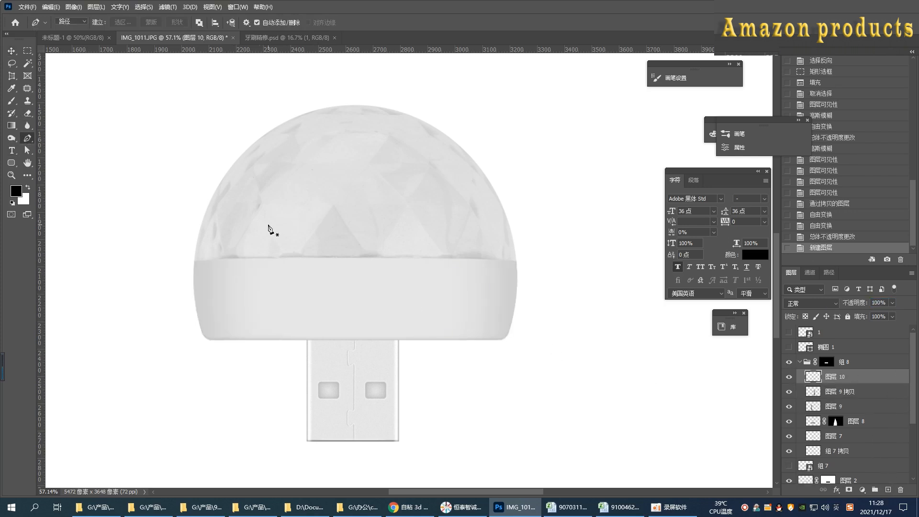
pyautogui.click(280, 196)
pyautogui.moveTo(293, 372); pyautogui.dragTo(329, 462)
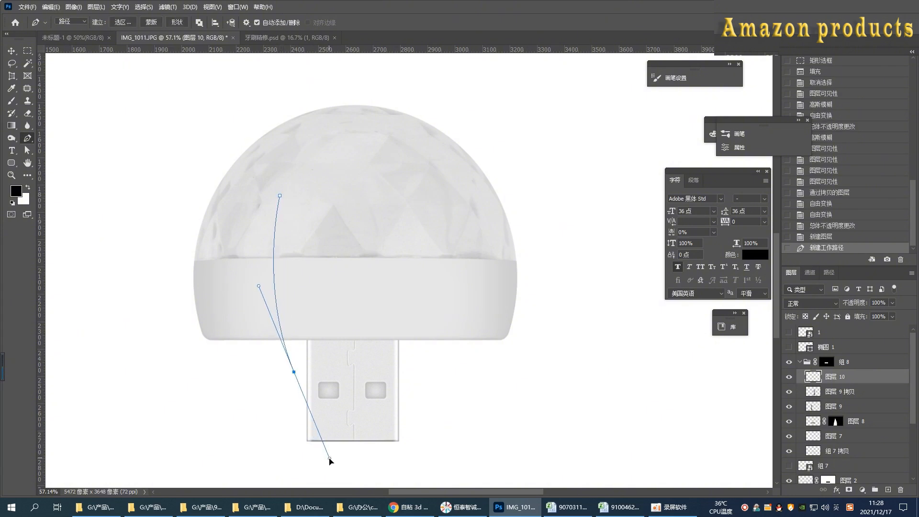
pyautogui.click(345, 371)
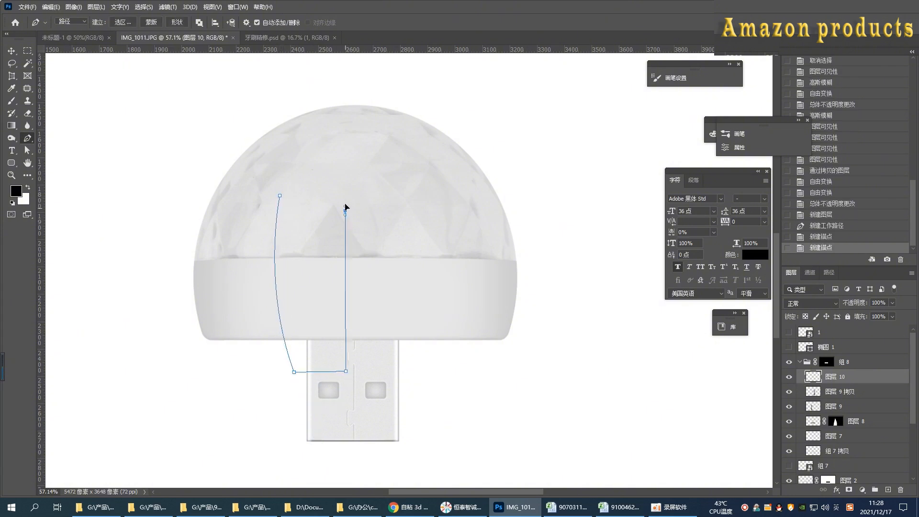
pyautogui.moveTo(349, 206); pyautogui.dragTo(371, 150)
pyautogui.hotkey('ctrl', 'z')
pyautogui.moveTo(338, 196); pyautogui.dragTo(352, 115)
pyautogui.click(280, 196)
# - Draw a closed curved band about 246 × 652 px across the base's left half with the Pen tool in shape mode
pyautogui.click(76, 23)
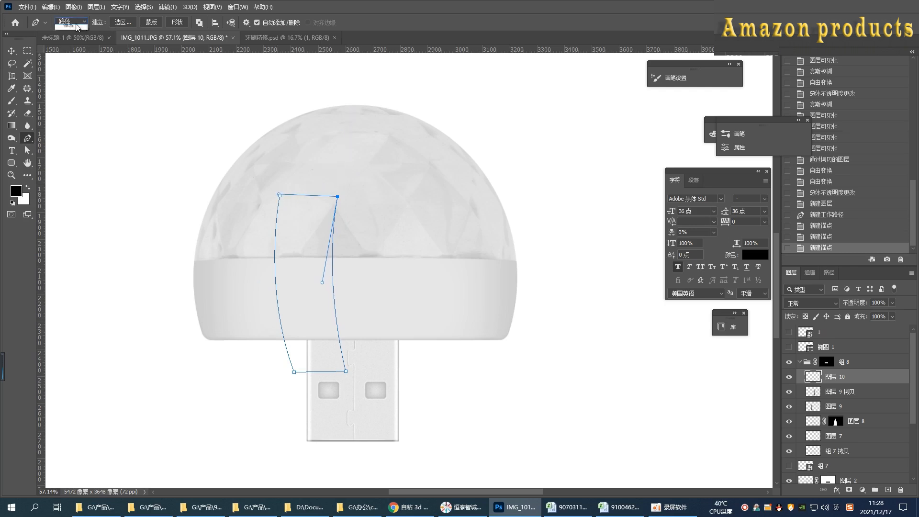
pyautogui.click(67, 33)
pyautogui.moveTo(286, 369); pyautogui.dragTo(317, 459)
pyautogui.click(340, 372)
pyautogui.moveTo(332, 207); pyautogui.dragTo(314, 204)
pyautogui.click(283, 194)
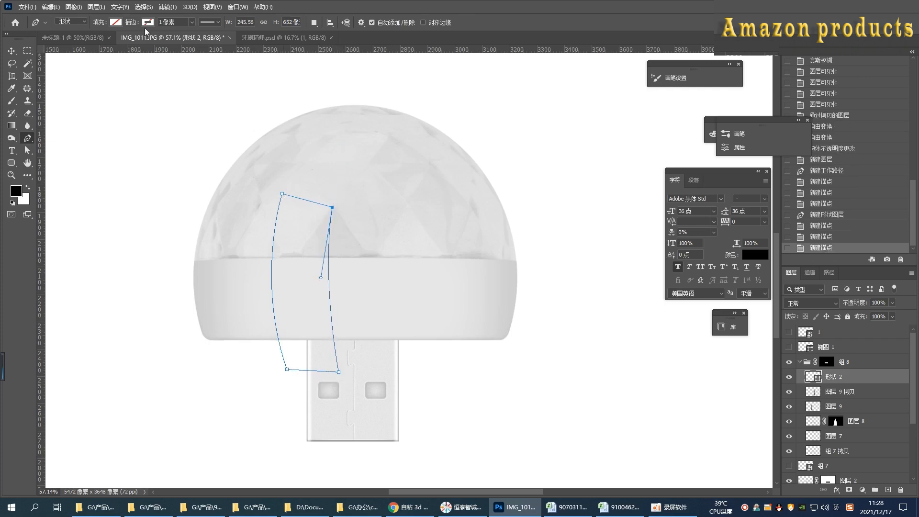
# - Fill the curved band shape with white
pyautogui.click(115, 22)
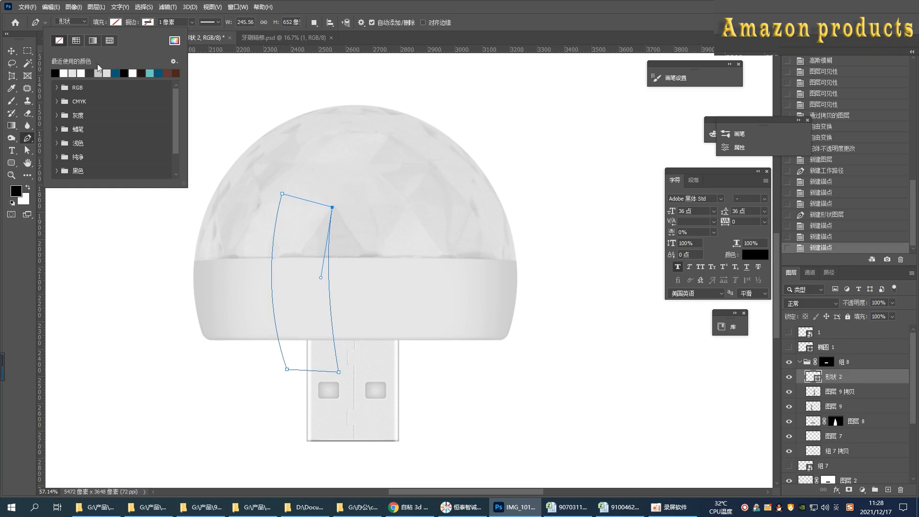
pyautogui.click(174, 40)
pyautogui.click(593, 235)
pyautogui.click(842, 292)
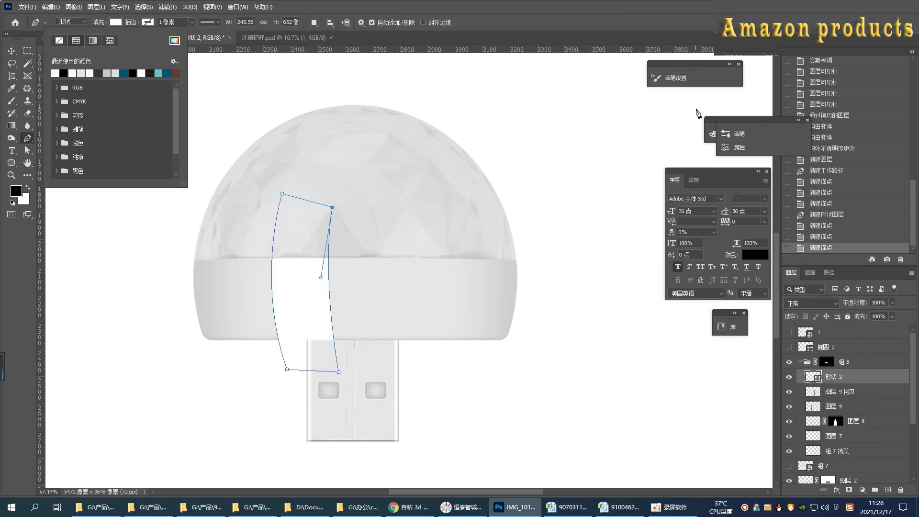
# - Feather the white band shape by 65.4 pixels and compare the base with the highlight hidden and shown
pyautogui.click(726, 150)
pyautogui.click(726, 148)
pyautogui.moveTo(636, 228); pyautogui.dragTo(657, 228)
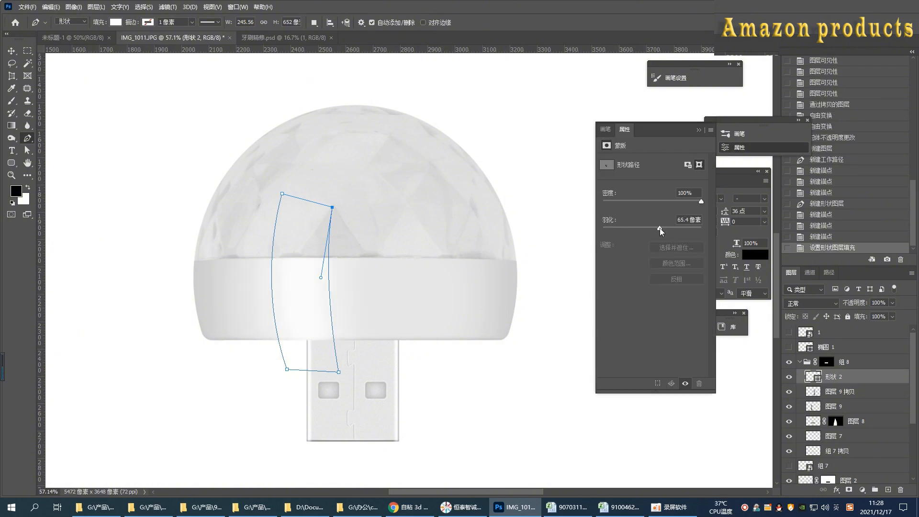
pyautogui.click(789, 377)
pyautogui.click(789, 377)
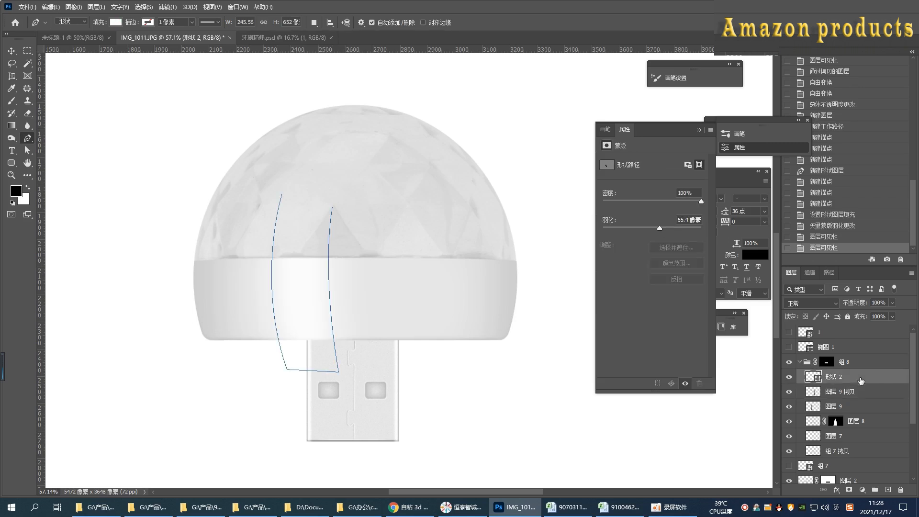
# - Duplicate the white highlight shape, flip the copy horizontally and place it on the right half of the base
pyautogui.moveTo(865, 383); pyautogui.dragTo(888, 490)
pyautogui.hotkey('ctrl', 't')
pyautogui.rightClick(363, 240)
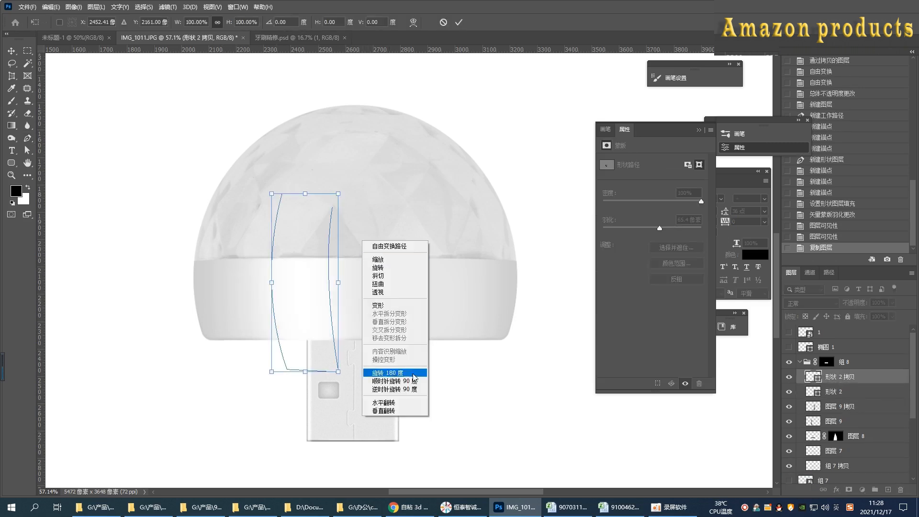
pyautogui.click(395, 402)
pyautogui.moveTo(328, 289); pyautogui.dragTo(412, 277)
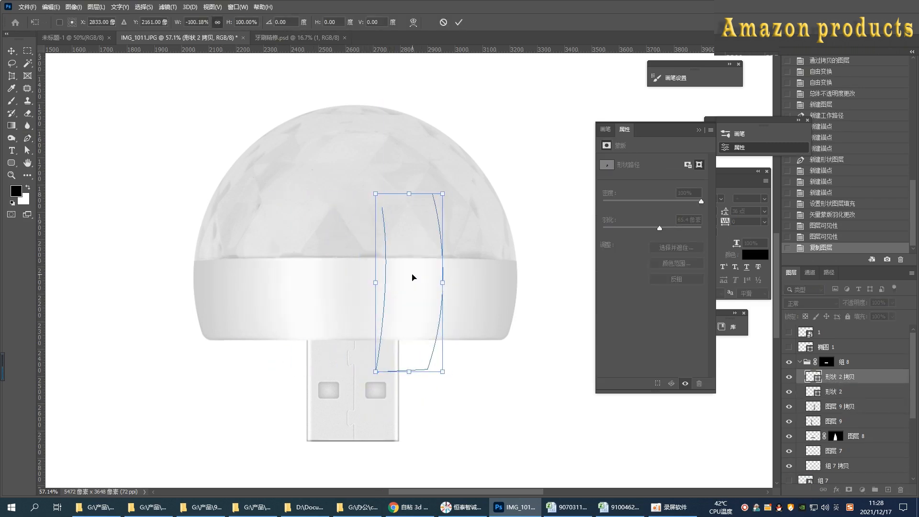
pyautogui.press('Return')
# - Group the two white highlight shape layers
pyautogui.keyDown('shift'); pyautogui.click(844, 393); pyautogui.keyUp('shift')
pyautogui.scroll(-1, 854, 429)
pyautogui.hotkey('ctrl', 'g')
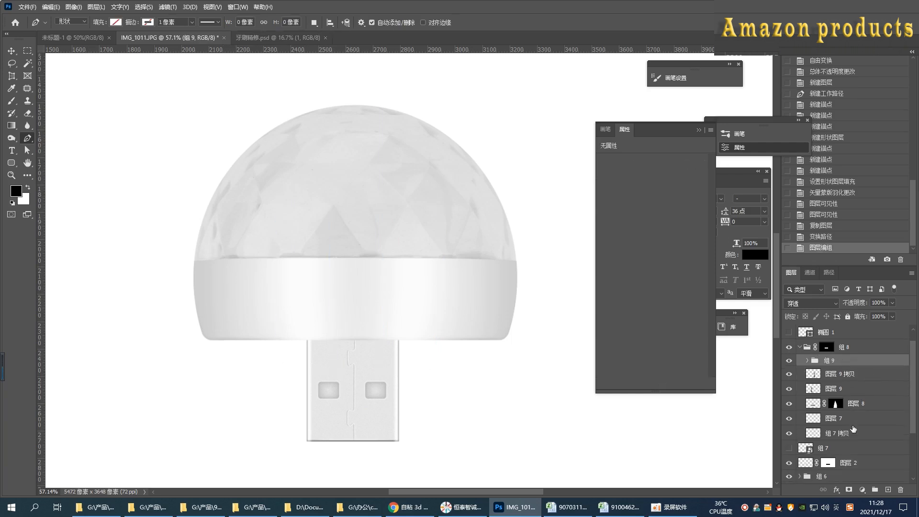
# - Try aligning the highlight group's horizontal center with the base layer 组 7 拷贝, and check their combined transform bounds
pyautogui.click(789, 434)
pyautogui.click(790, 434)
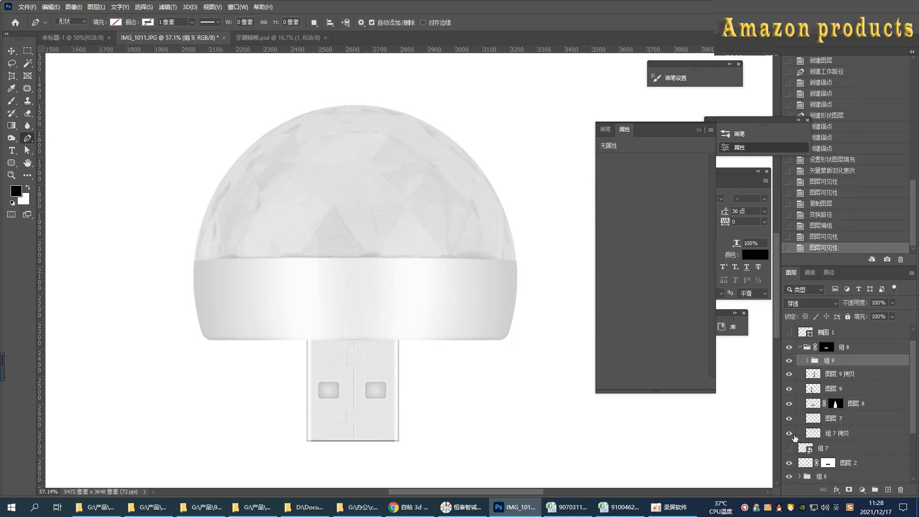
pyautogui.click(842, 434)
pyautogui.press('v')
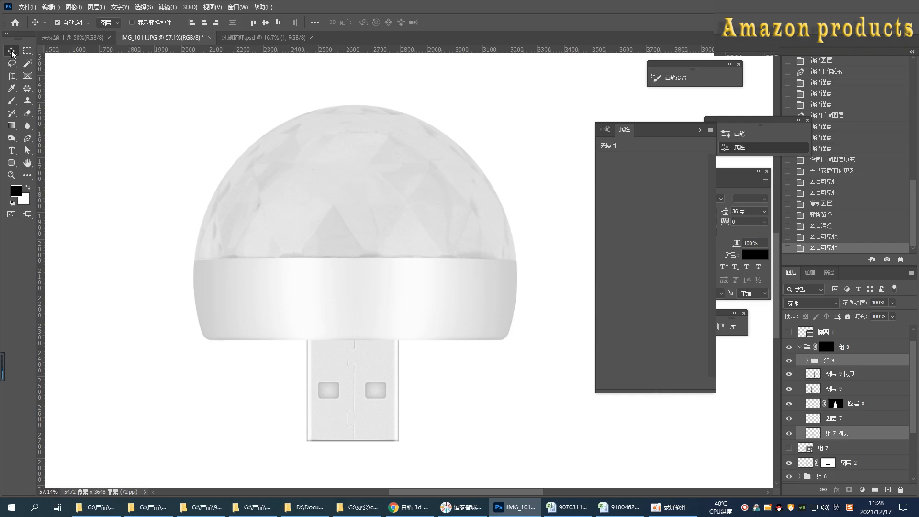
pyautogui.click(205, 23)
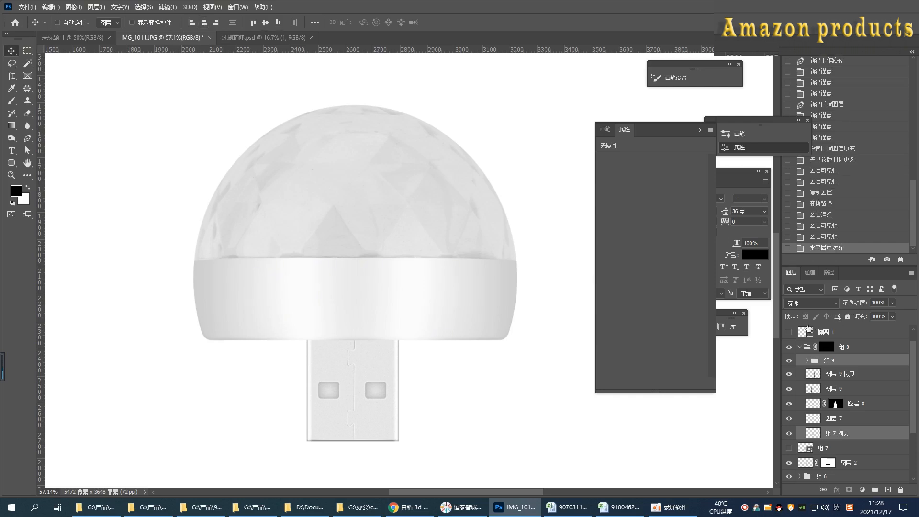
pyautogui.hotkey('ctrl', 'z')
pyautogui.hotkey('ctrl', 't')
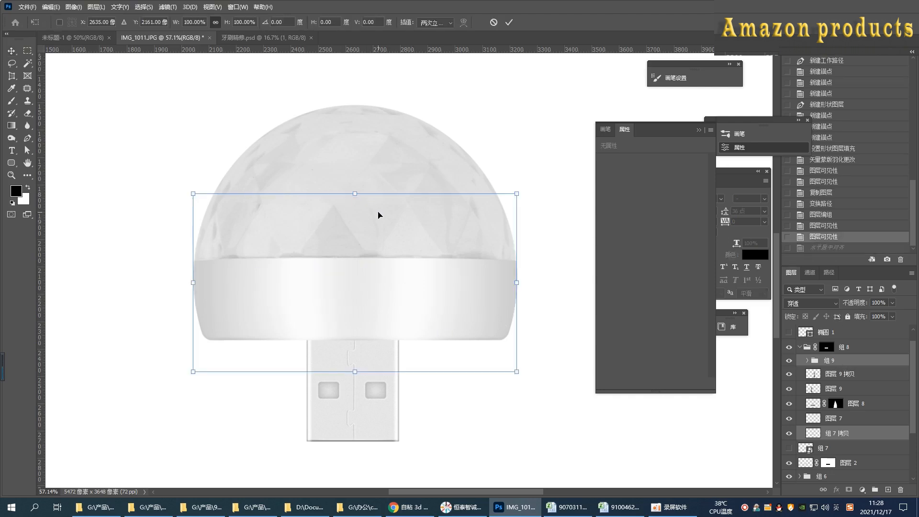
pyautogui.press('Escape')
# - Reposition the highlight group alone on the base with Free Transform and nudge it slightly left
pyautogui.click(823, 361)
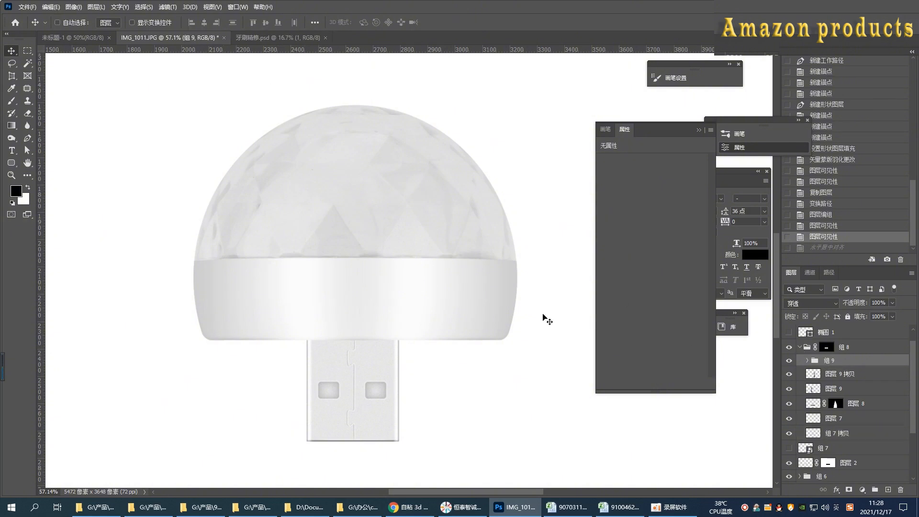
pyautogui.hotkey('ctrl', 't')
pyautogui.moveTo(421, 303); pyautogui.dragTo(418, 304)
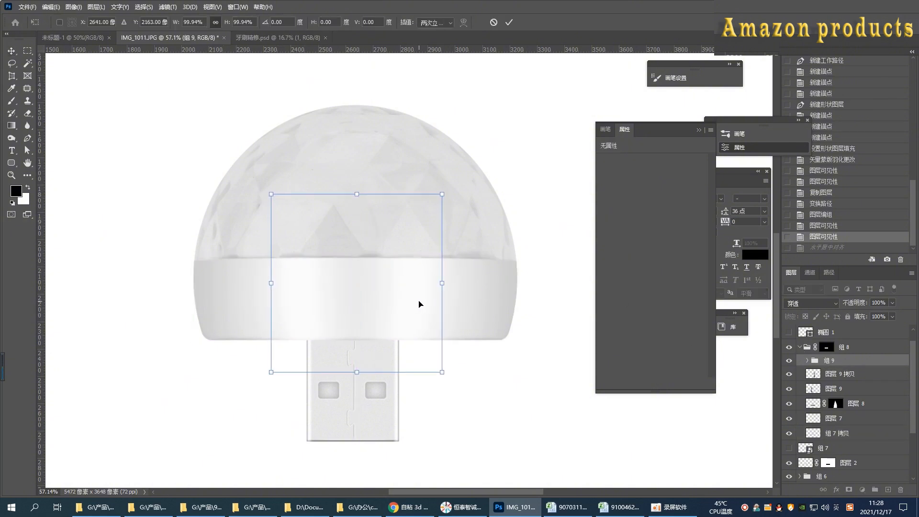
pyautogui.press('Return')
pyautogui.press('Left')
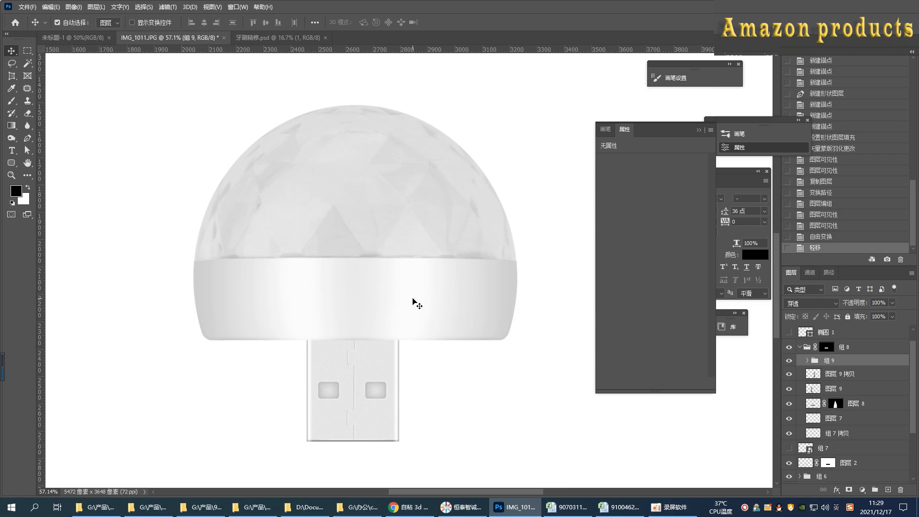
# - Soften both highlight shapes in group 组 9 by raising the mask feather, with 形状 2 拷贝 at 111.2 px and 形状 2 similarly high
pyautogui.scroll(-9, 374, 269)
pyautogui.scroll(7, 471, 355)
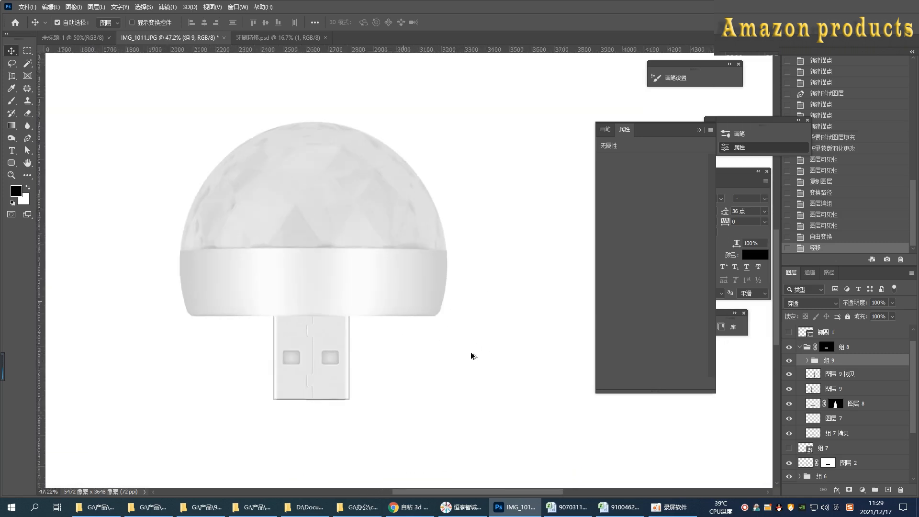
pyautogui.scroll(1, 473, 356)
pyautogui.click(807, 361)
pyautogui.click(847, 374)
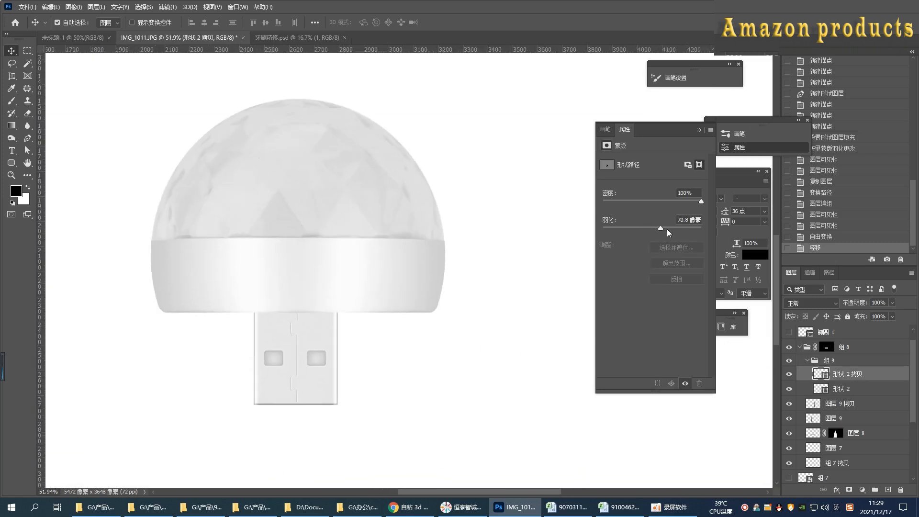
pyautogui.moveTo(668, 229); pyautogui.dragTo(668, 229)
pyautogui.click(837, 390)
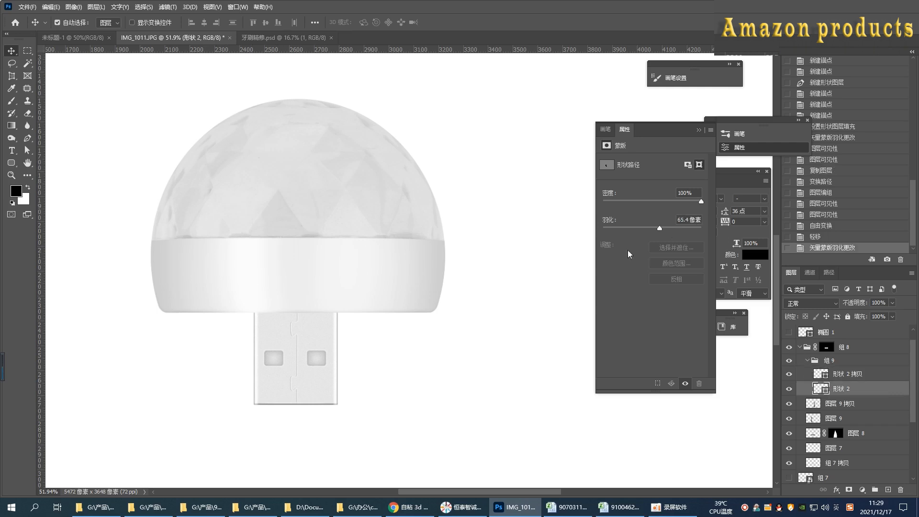
pyautogui.click(846, 373)
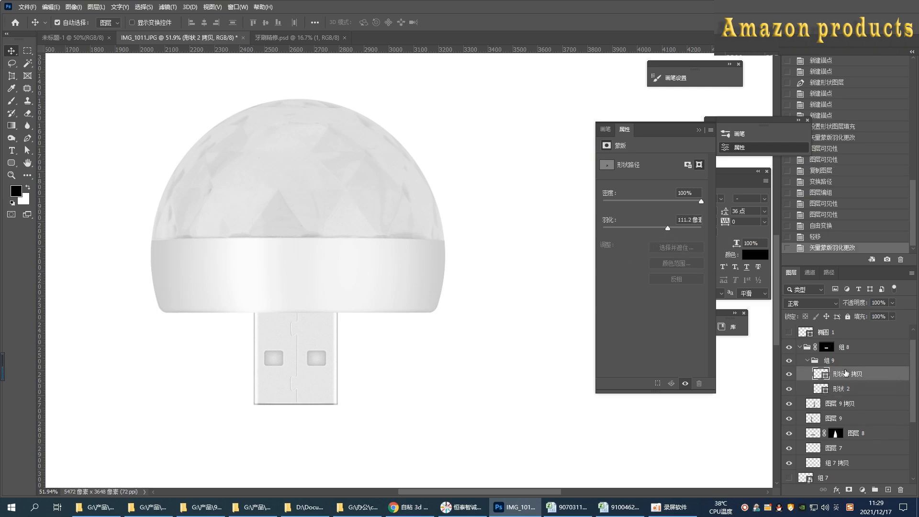
pyautogui.click(848, 384)
pyautogui.moveTo(662, 227); pyautogui.dragTo(668, 227)
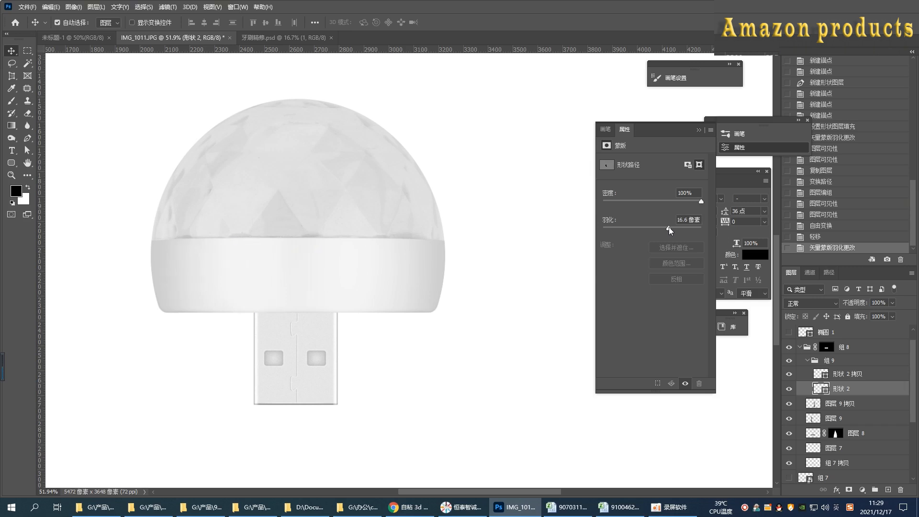
pyautogui.click(699, 129)
pyautogui.hotkey('ctrl', '0')
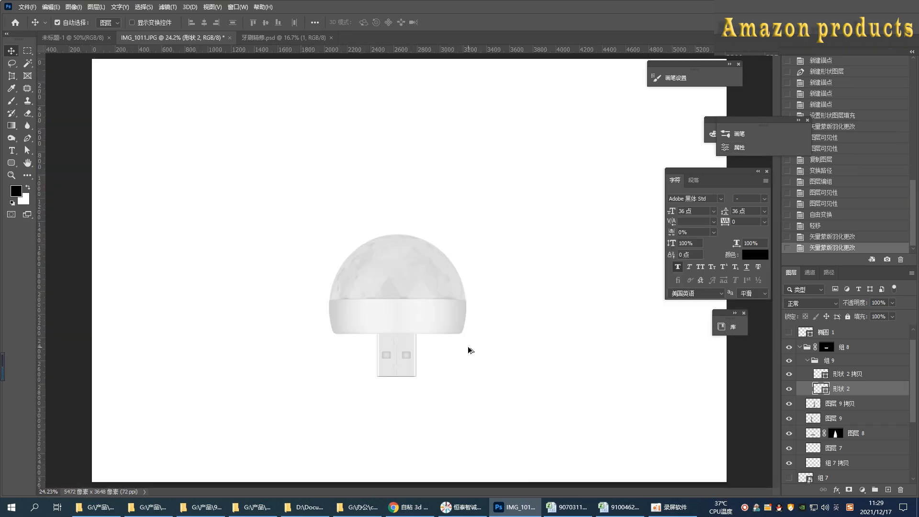
# - Compare the base with and without the highlight group 组 9, then leave the collapsed group hidden
pyautogui.click(789, 374)
pyautogui.click(789, 374)
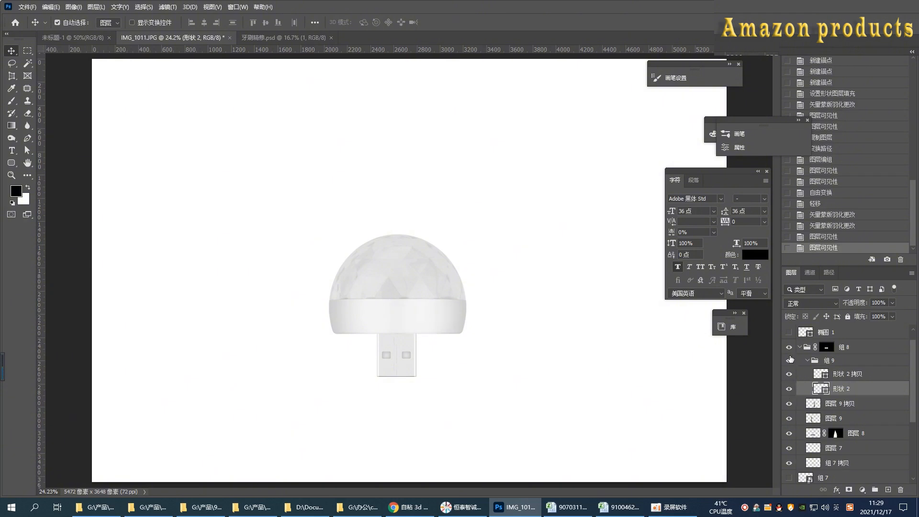
pyautogui.click(789, 360)
pyautogui.click(807, 360)
pyautogui.click(790, 362)
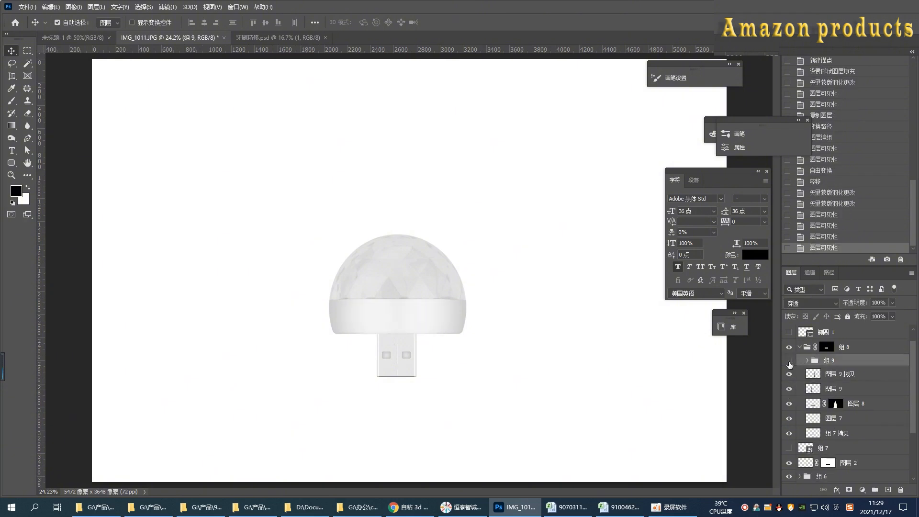
pyautogui.click(790, 362)
pyautogui.click(789, 362)
pyautogui.click(789, 362)
pyautogui.click(790, 362)
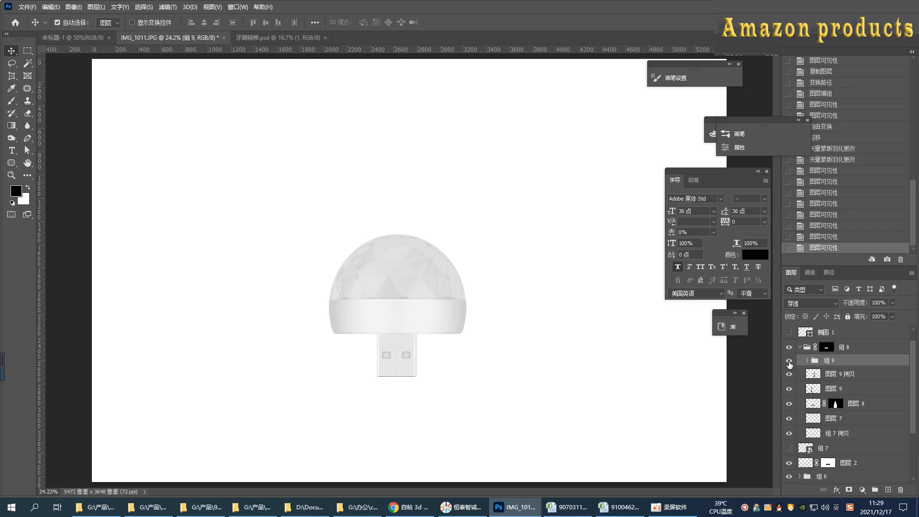
pyautogui.click(790, 362)
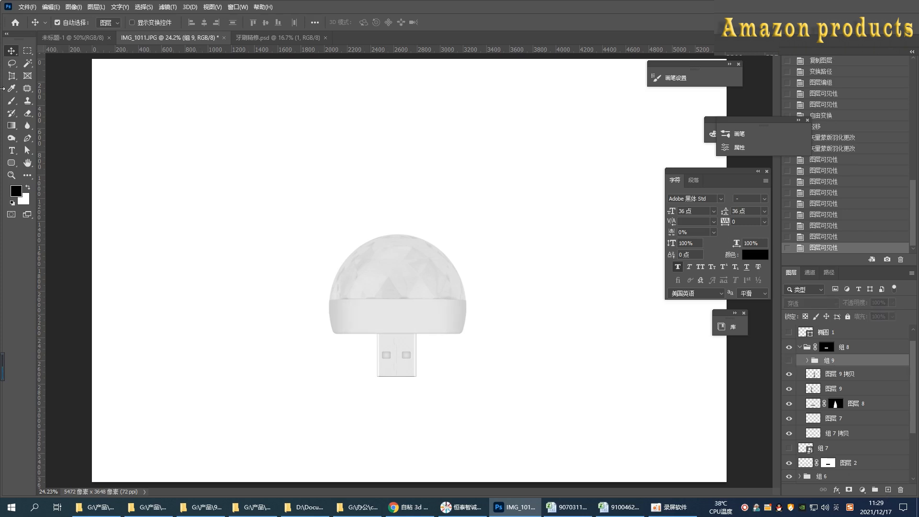
# - Draw a rounded rectangle about 232 × 946 px vertically across the base's middle and fill it with white
pyautogui.click(11, 162)
pyautogui.moveTo(386, 261)
pyautogui.mouseDown()
pyautogui.moveTo(415, 331)
pyautogui.moveTo(413, 370)
pyautogui.mouseUp()
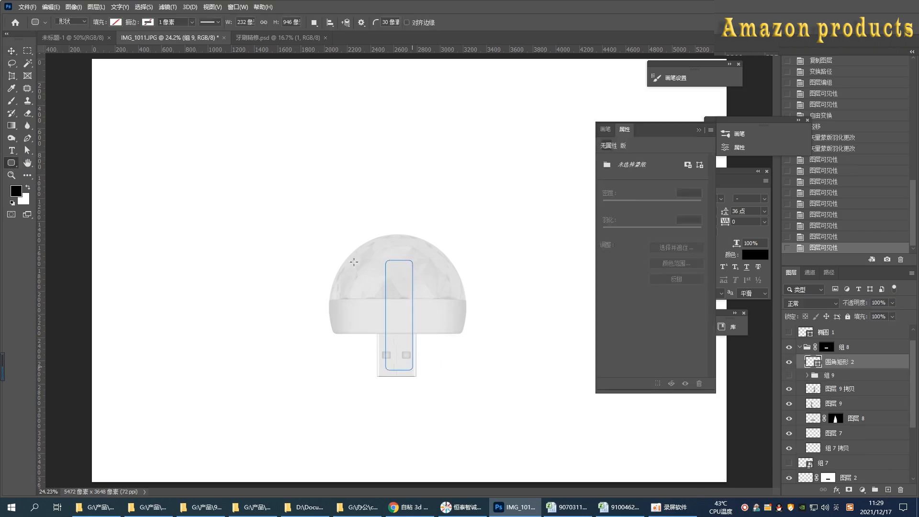
pyautogui.click(116, 23)
pyautogui.click(55, 73)
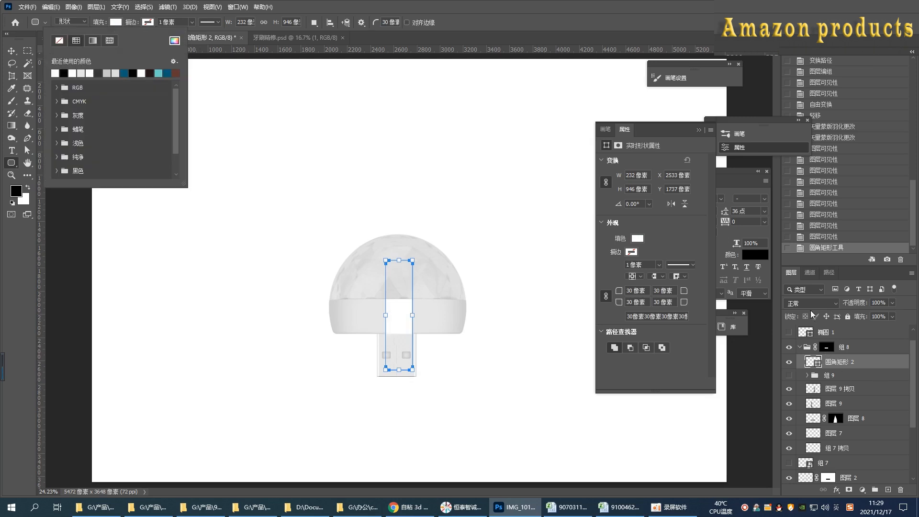
# - Scale the white rounded rectangle up to 156.92% around its centre with Free Transform
pyautogui.click(619, 145)
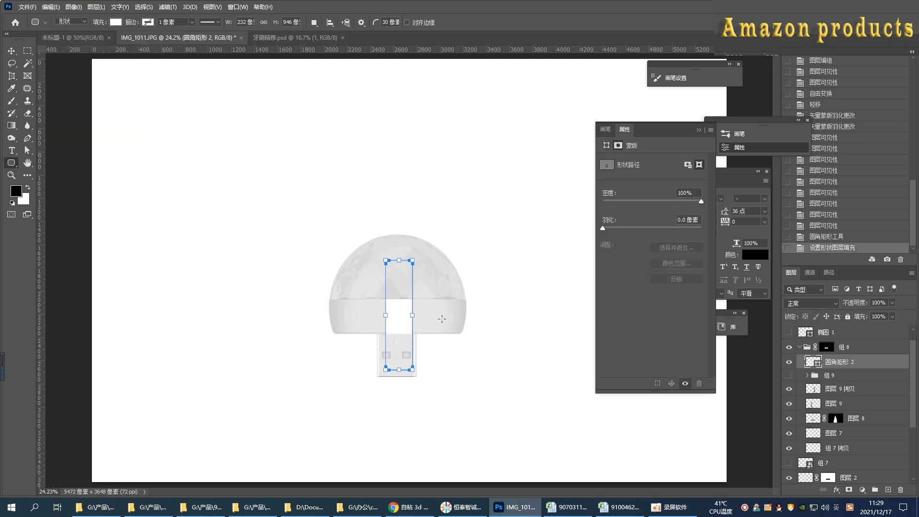
pyautogui.hotkey('ctrl', 't')
pyautogui.moveTo(413, 315); pyautogui.dragTo(420, 315)
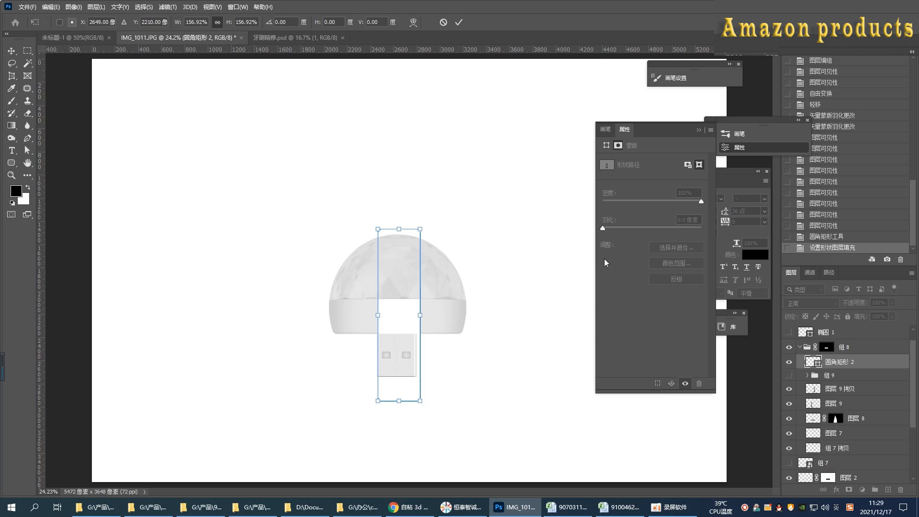
pyautogui.press('Return')
# - Feather the white rectangle's mask strongly and move its layer beneath 图层 8 within group 组 8
pyautogui.moveTo(632, 229); pyautogui.dragTo(676, 236)
pyautogui.moveTo(842, 366); pyautogui.dragTo(847, 426)
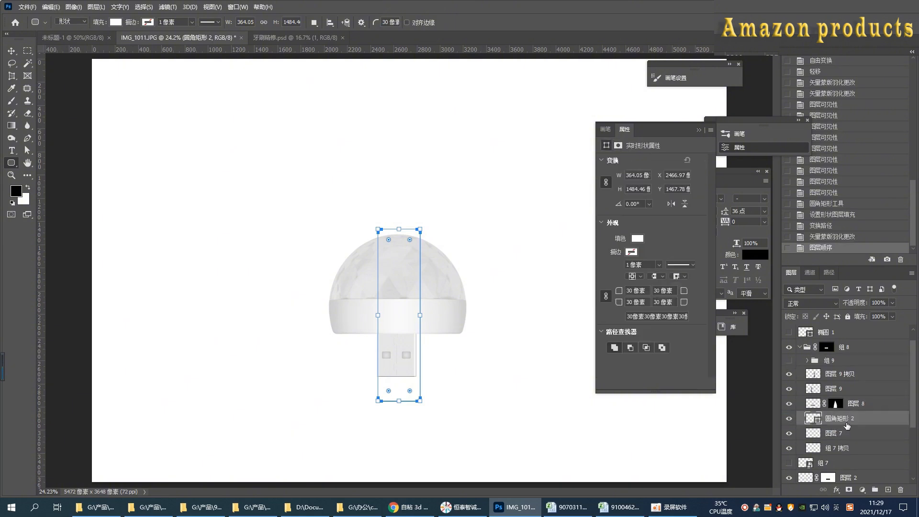
pyautogui.press('v')
# - Compare the new central rectangle highlight with the paired highlights of group 组 9 by switching their visibility
pyautogui.scroll(2, 443, 374)
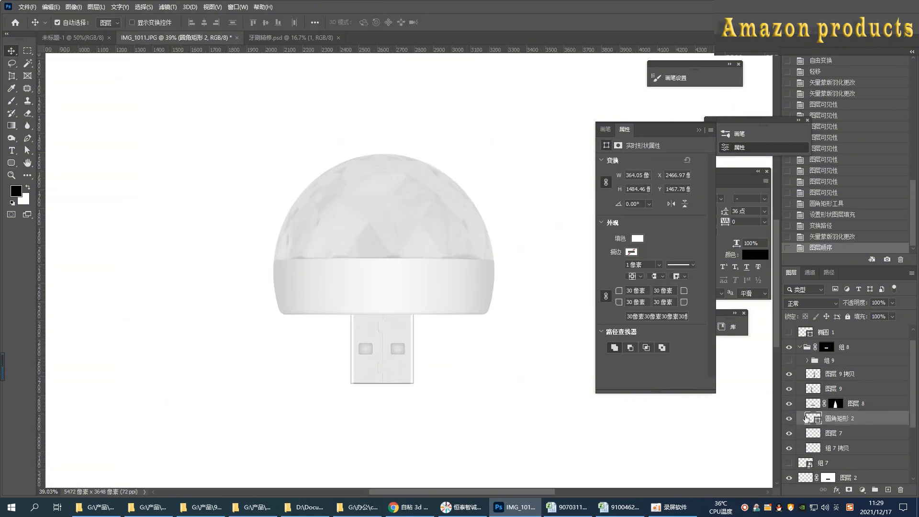
pyautogui.click(789, 419)
pyautogui.click(789, 419)
pyautogui.click(789, 419)
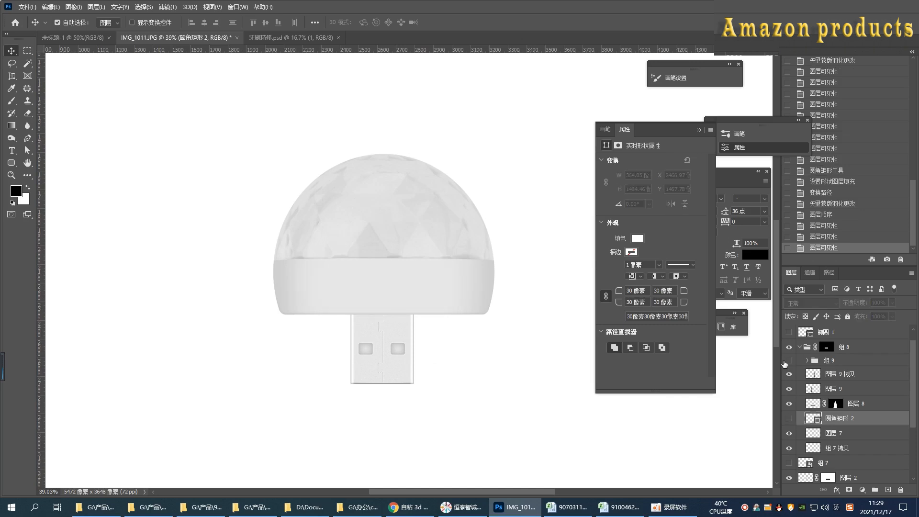
pyautogui.click(788, 361)
pyautogui.scroll(-3, 371, 326)
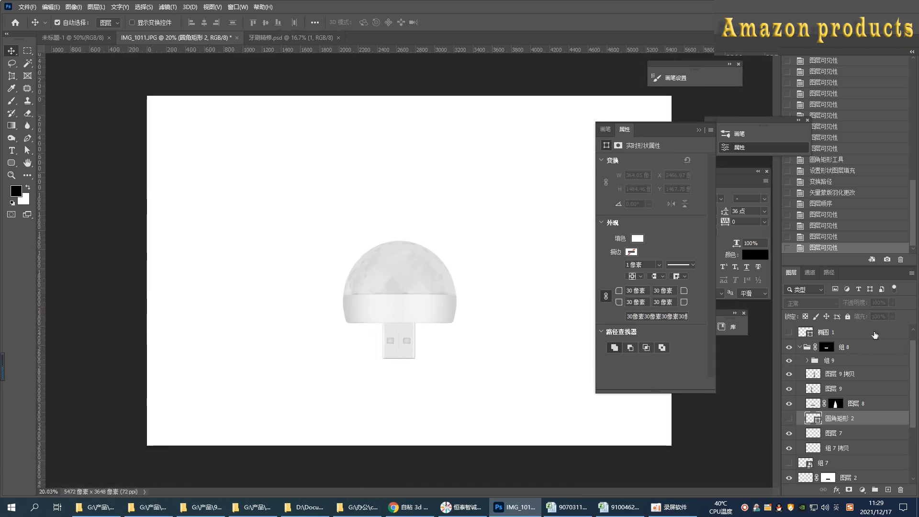
pyautogui.click(789, 418)
pyautogui.click(789, 360)
pyautogui.scroll(1, 427, 308)
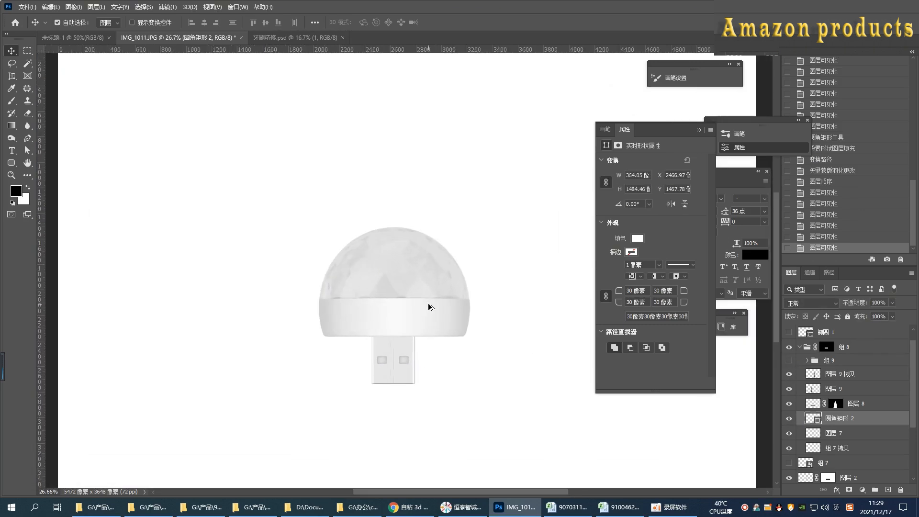
# - Widen the central rectangle highlight symmetrically to about 435 px with Free Transform
pyautogui.hotkey('ctrl', 't')
pyautogui.moveTo(373, 316); pyautogui.dragTo(421, 314)
pyautogui.press('Return')
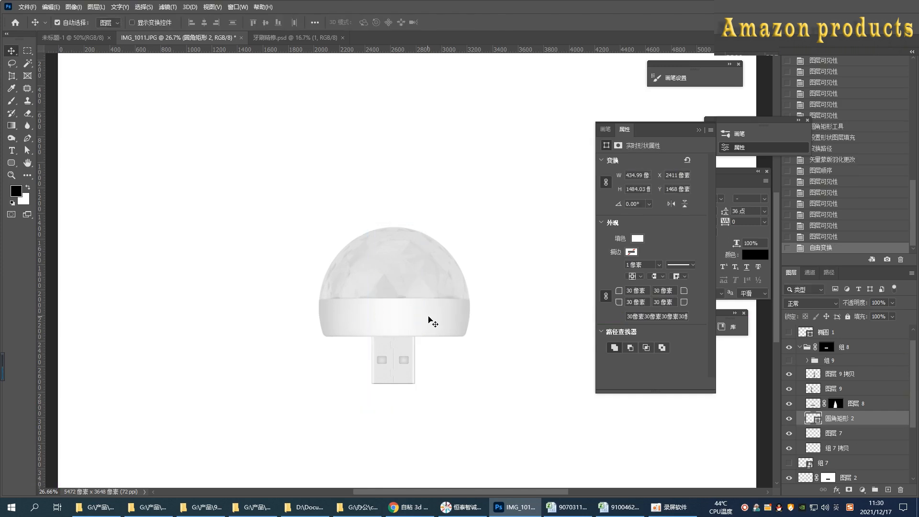
# - Check the widened central highlight against group 组 9 again, keeping only the rectangle highlight shown
pyautogui.scroll(2, 433, 312)
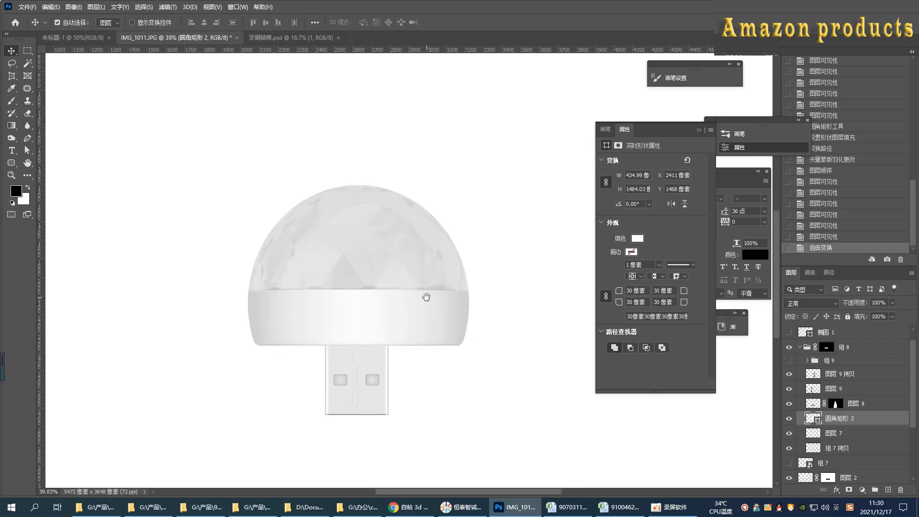
pyautogui.click(417, 276)
pyautogui.scroll(-1, 807, 348)
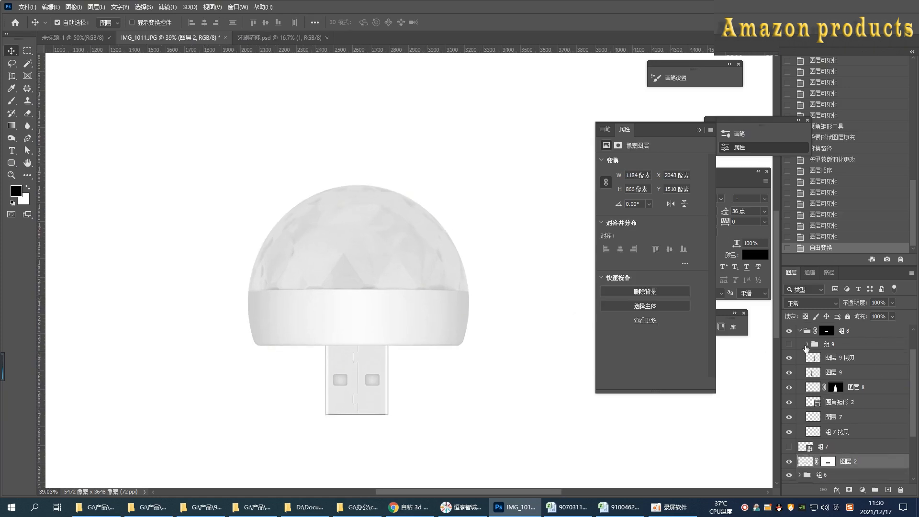
pyautogui.click(789, 345)
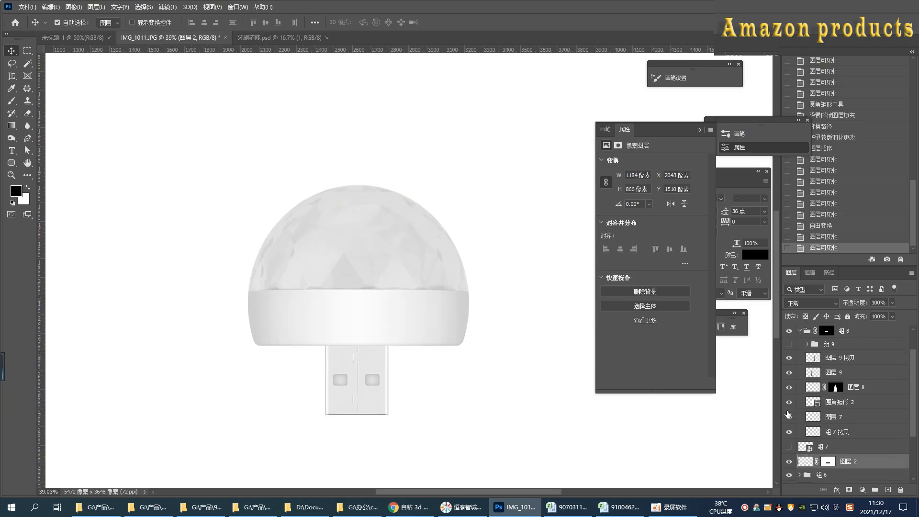
pyautogui.click(790, 402)
pyautogui.click(789, 344)
pyautogui.click(789, 345)
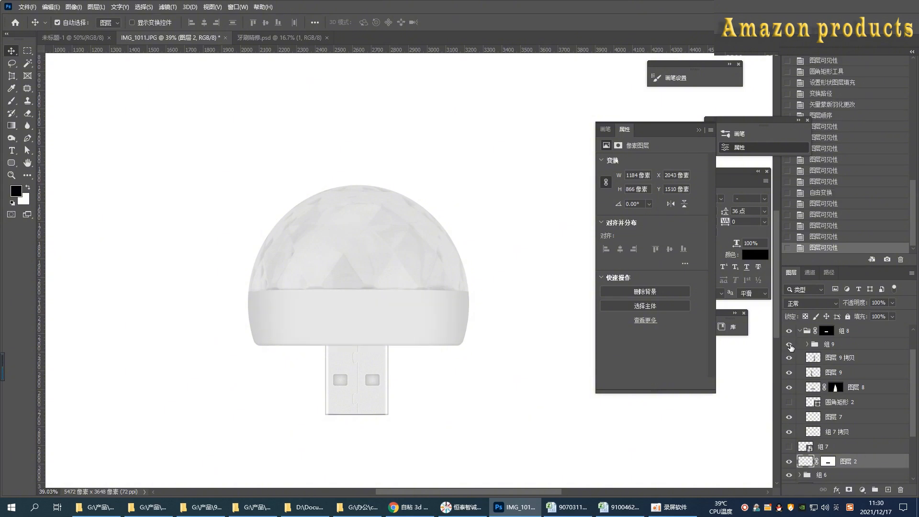
pyautogui.click(789, 345)
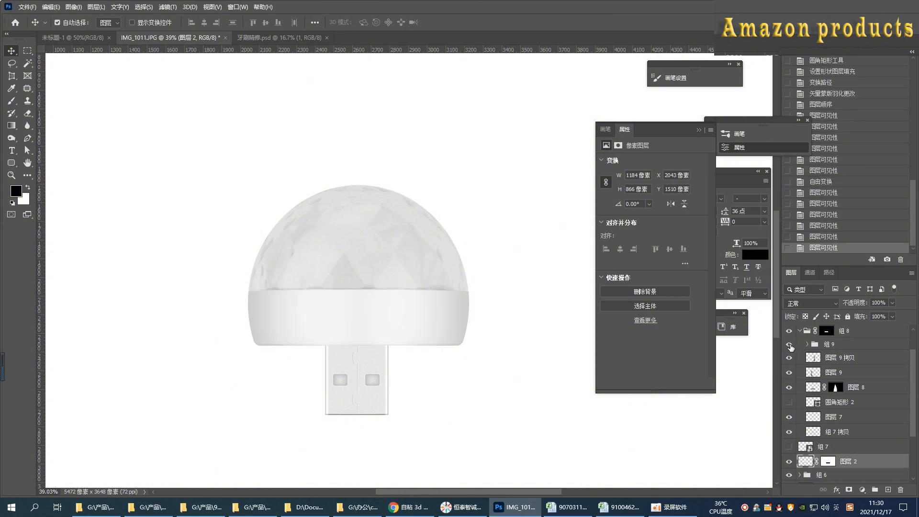
pyautogui.click(789, 345)
pyautogui.click(789, 402)
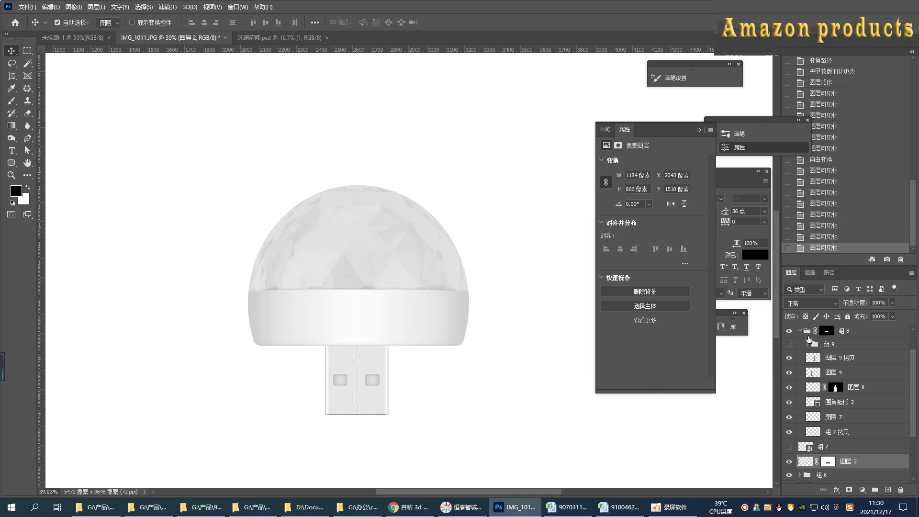
# - Collapse group 组 8 and compare the picture with and without the dome layer 图层 2
pyautogui.click(808, 334)
pyautogui.click(800, 332)
pyautogui.scroll(-3, 343, 327)
pyautogui.scroll(3, 335, 300)
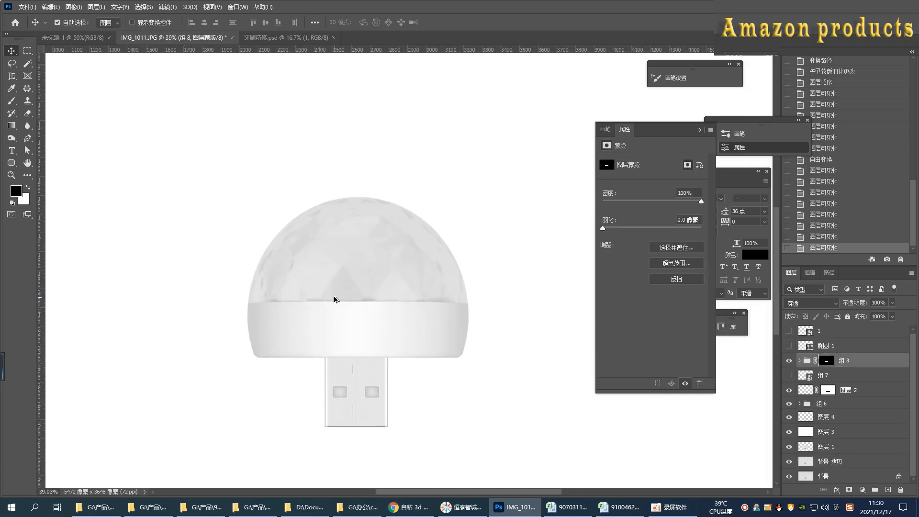
pyautogui.scroll(4, 361, 294)
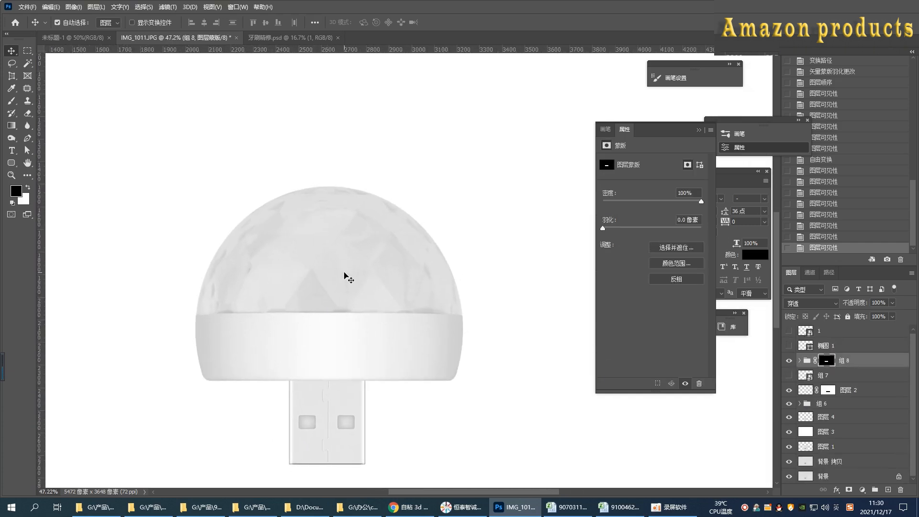
pyautogui.click(375, 283)
pyautogui.click(789, 390)
pyautogui.click(789, 391)
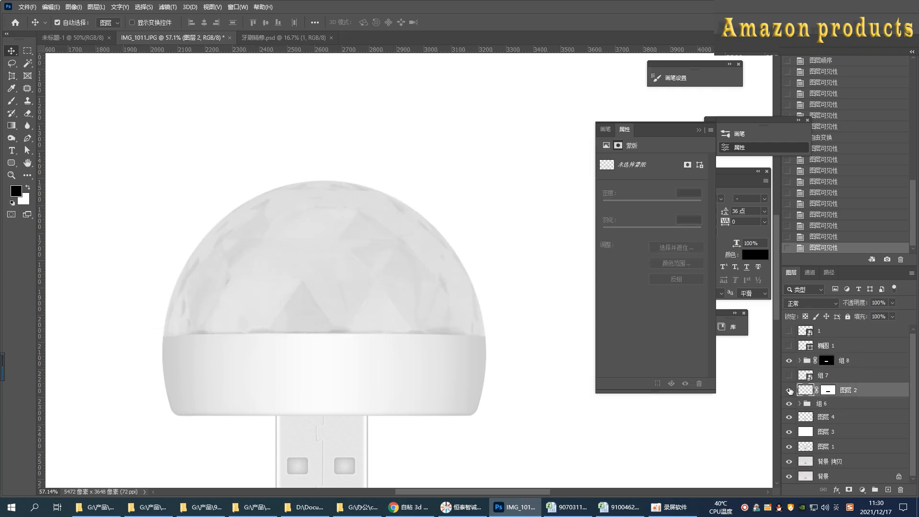
pyautogui.click(790, 390)
pyautogui.click(790, 390)
# - Duplicate the dome layer 图层 2, hide the original and convert the copy to a smart object
pyautogui.click(855, 395)
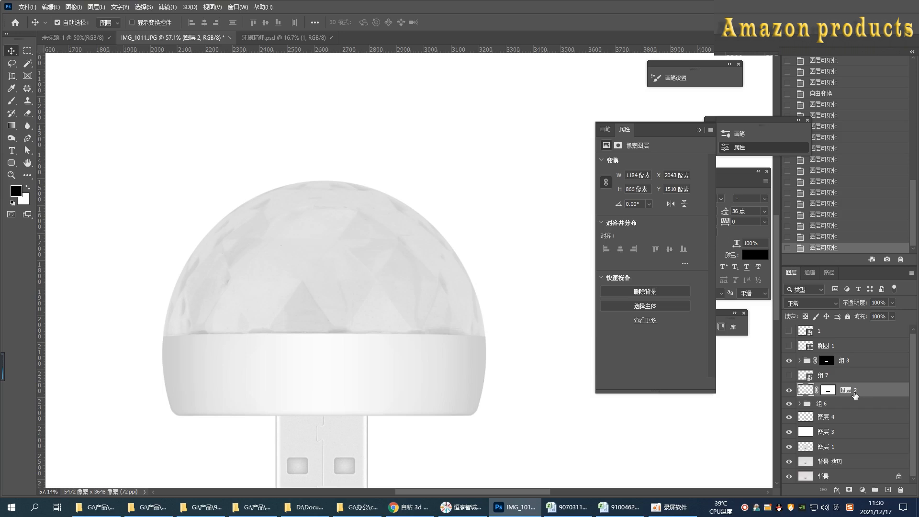
pyautogui.scroll(2, 352, 299)
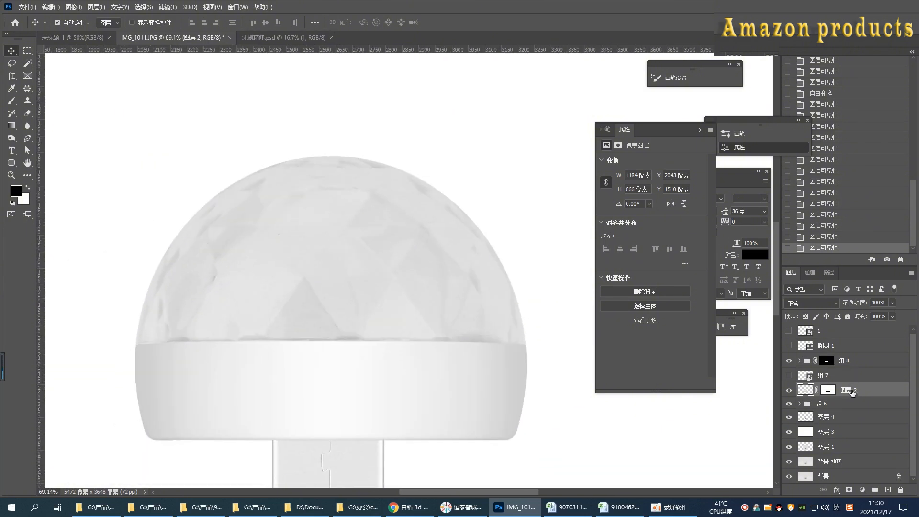
pyautogui.hotkey('ctrl', 'j')
pyautogui.rightClick(852, 390)
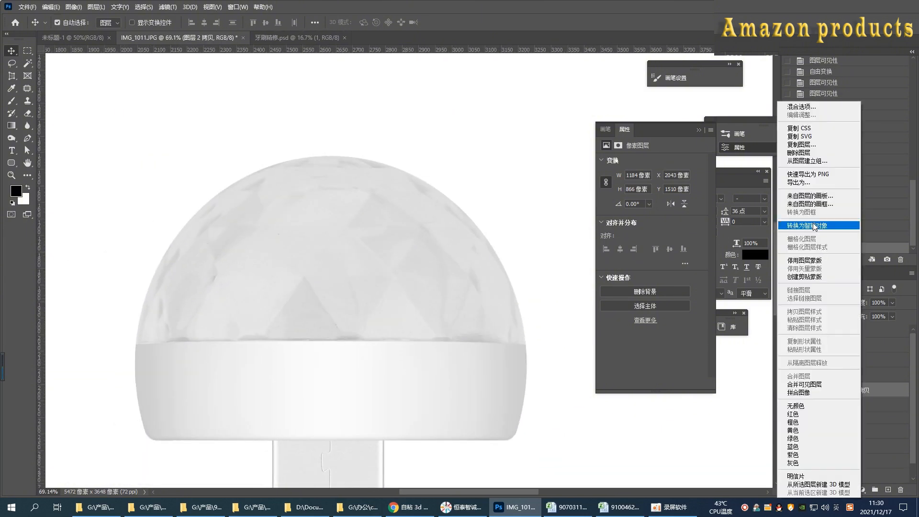
pyautogui.click(814, 226)
# - Add a Levels adjustment clipped to the dome copy, with the white input at 241 and the black input at about 53
pyautogui.click(862, 490)
pyautogui.click(881, 361)
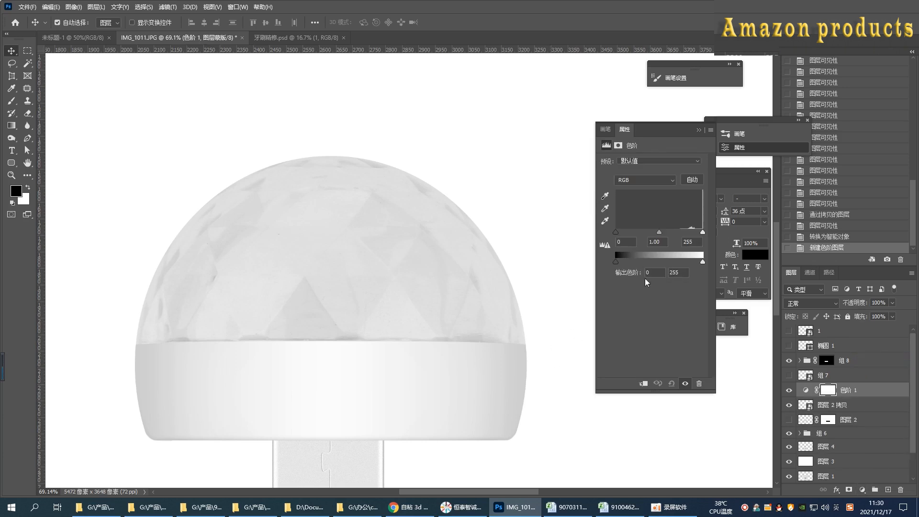
pyautogui.hotkey('ctrl', 'alt', 'g')
pyautogui.moveTo(702, 234); pyautogui.dragTo(698, 234)
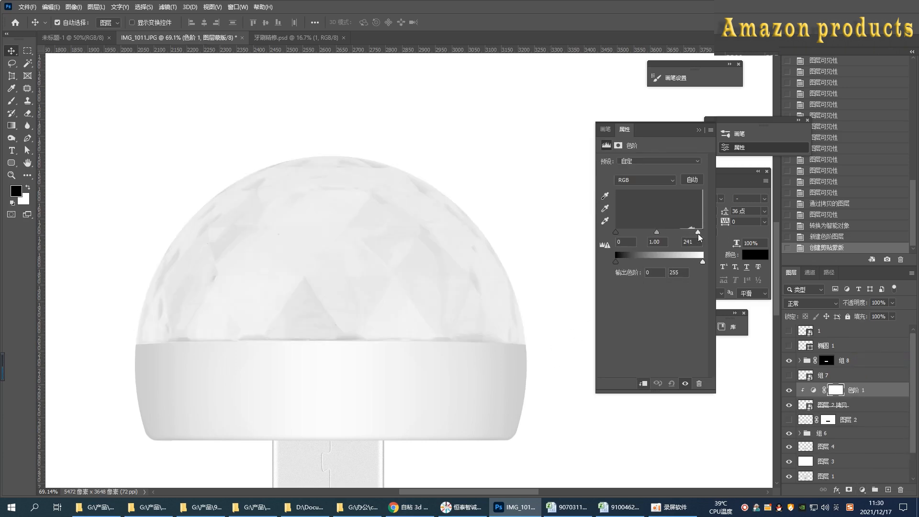
pyautogui.moveTo(616, 233); pyautogui.dragTo(637, 232)
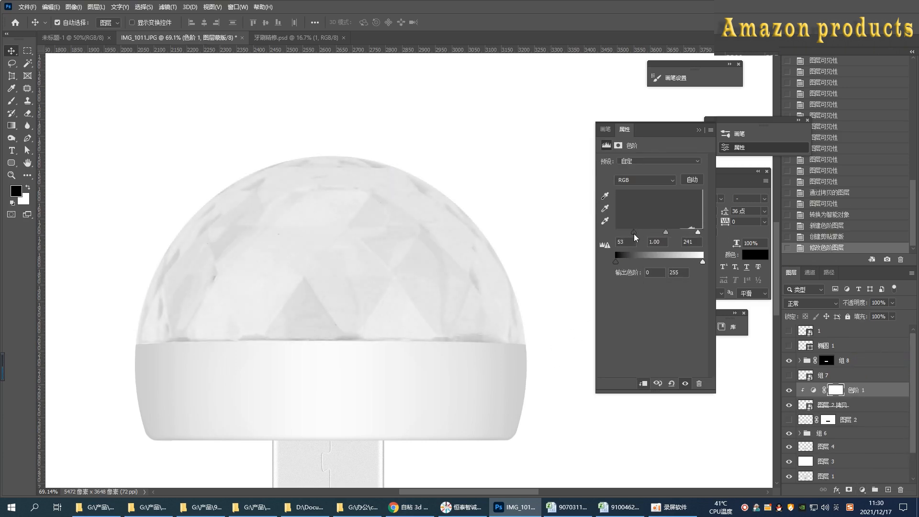
# - Set the Levels adjustment's black input to 28 and its white input to 235
pyautogui.moveTo(632, 234); pyautogui.dragTo(625, 234)
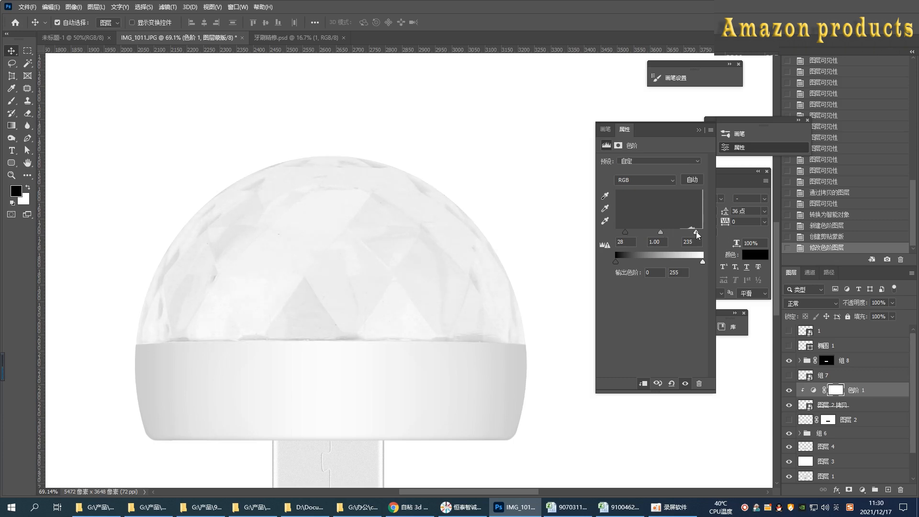
pyautogui.click(699, 130)
# - Compare the dome with and without the 色阶 1 Levels adjustment
pyautogui.click(789, 391)
pyautogui.click(790, 390)
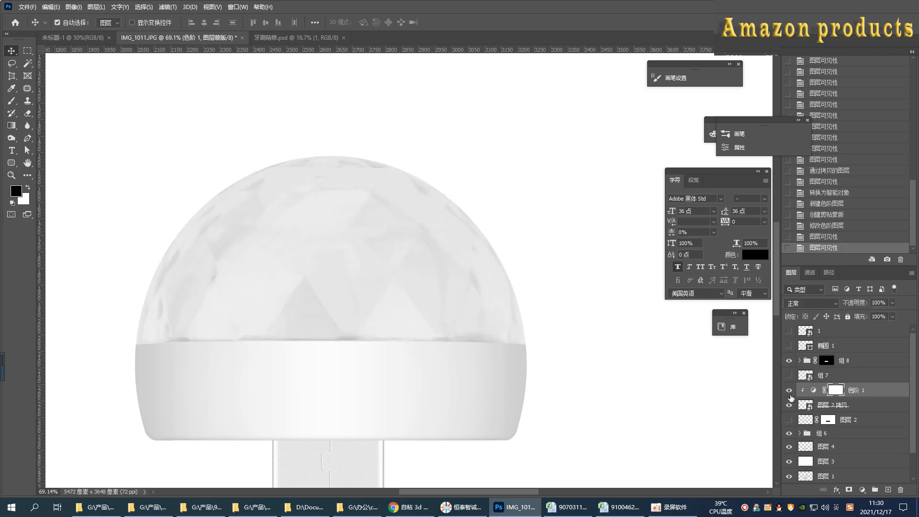
pyautogui.click(789, 391)
pyautogui.click(789, 391)
pyautogui.click(790, 390)
pyautogui.click(790, 390)
pyautogui.click(790, 390)
pyautogui.click(789, 390)
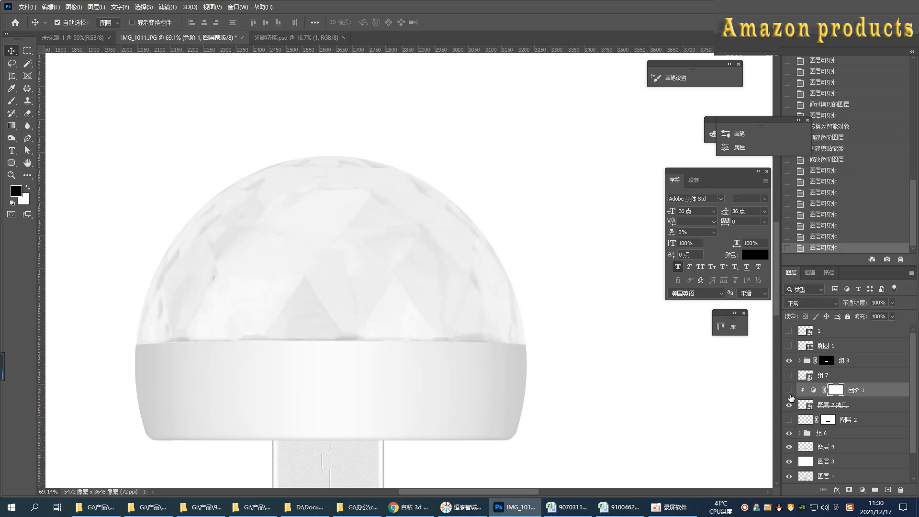
pyautogui.click(789, 390)
pyautogui.click(789, 390)
pyautogui.click(790, 390)
# - Duplicate the dome copy together with its Levels adjustment and merge the duplicates into one pixel layer
pyautogui.scroll(5, 355, 266)
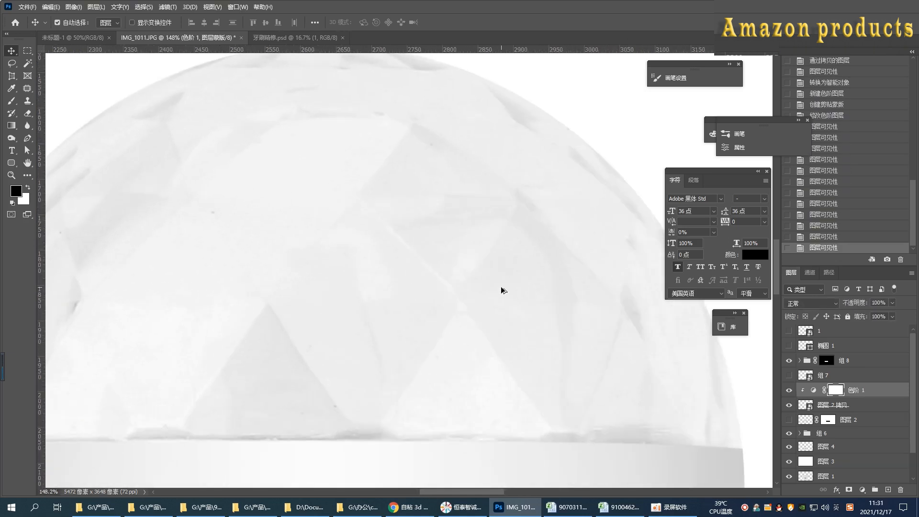
pyautogui.scroll(-2, 501, 286)
pyautogui.keyDown('shift'); pyautogui.click(833, 405); pyautogui.keyUp('shift')
pyautogui.hotkey('ctrl', 'j')
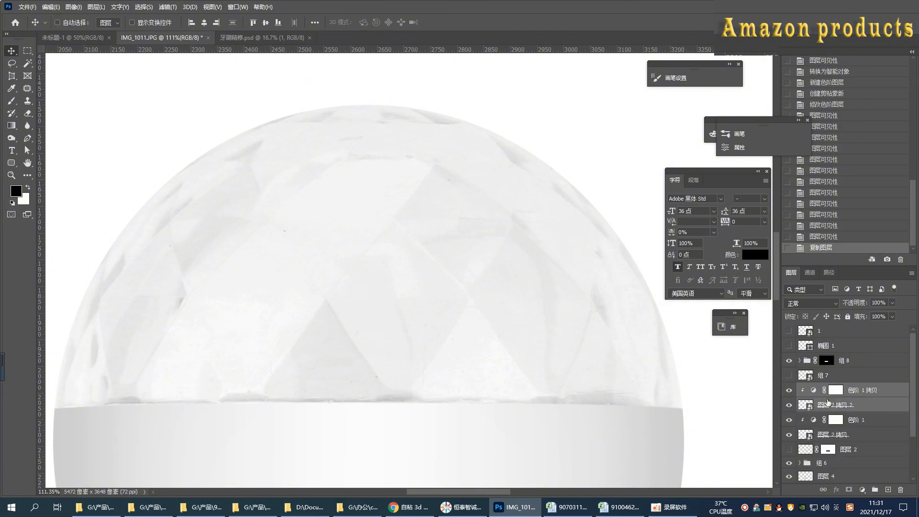
pyautogui.hotkey('ctrl', 'e')
pyautogui.moveTo(789, 405); pyautogui.dragTo(789, 420)
pyautogui.click(789, 420)
pyautogui.click(789, 405)
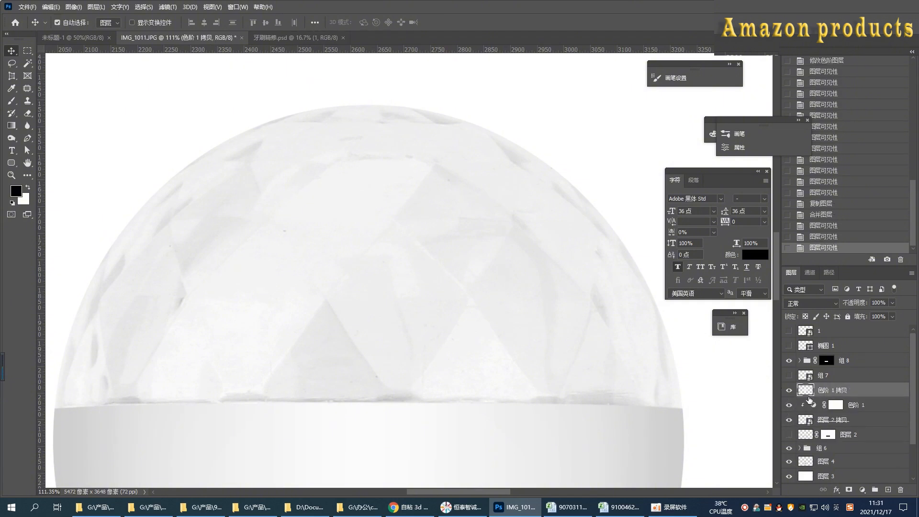
# - Apply the Camera Raw filter to the merged dome layer with noise reduction (减少杂色) raised to the maximum
pyautogui.click(167, 7)
pyautogui.click(216, 84)
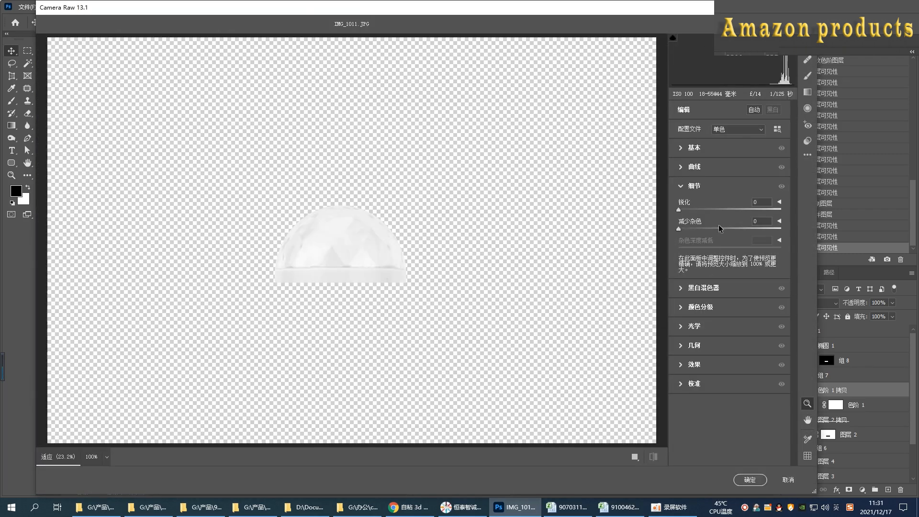
pyautogui.moveTo(720, 226); pyautogui.dragTo(801, 230)
pyautogui.click(756, 478)
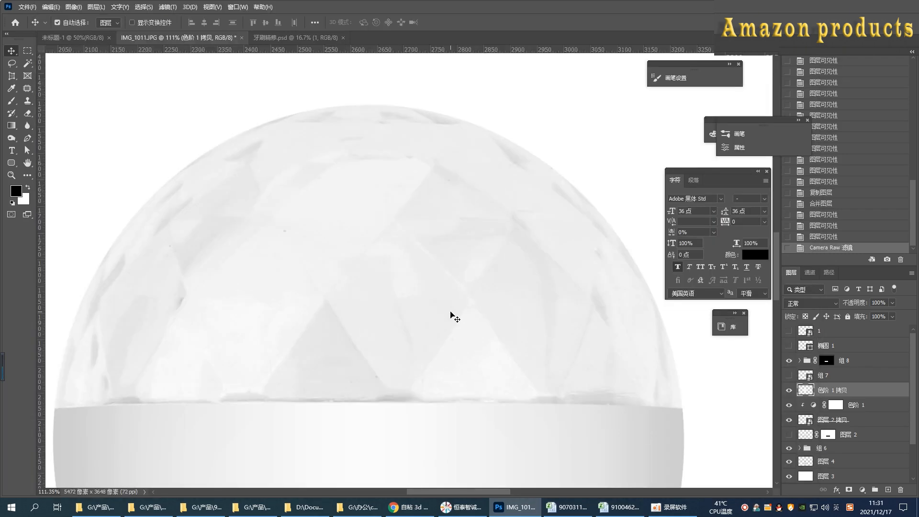
# - Compare the dome with and without the noise-reduced layer 色阶 1 拷贝, close up and across the whole product
pyautogui.scroll(-3, 450, 316)
pyautogui.click(786, 390)
pyautogui.click(785, 390)
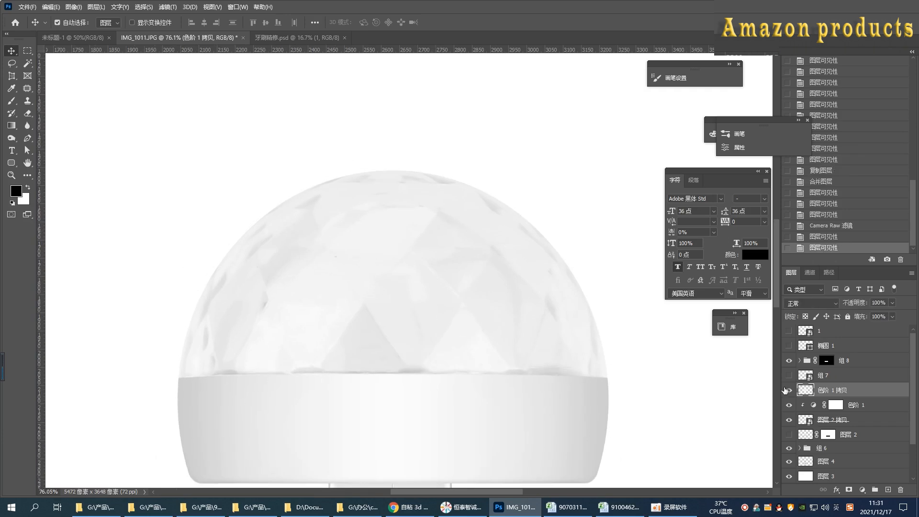
pyautogui.click(785, 390)
pyautogui.click(785, 390)
pyautogui.click(785, 390)
pyautogui.click(780, 387)
pyautogui.scroll(-8, 424, 319)
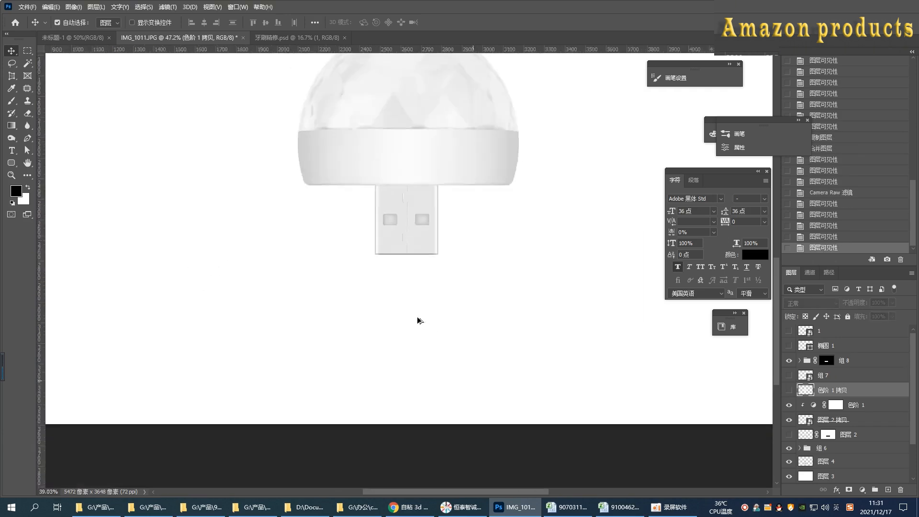
pyautogui.moveTo(414, 166); pyautogui.dragTo(385, 335)
pyautogui.scroll(6, 377, 290)
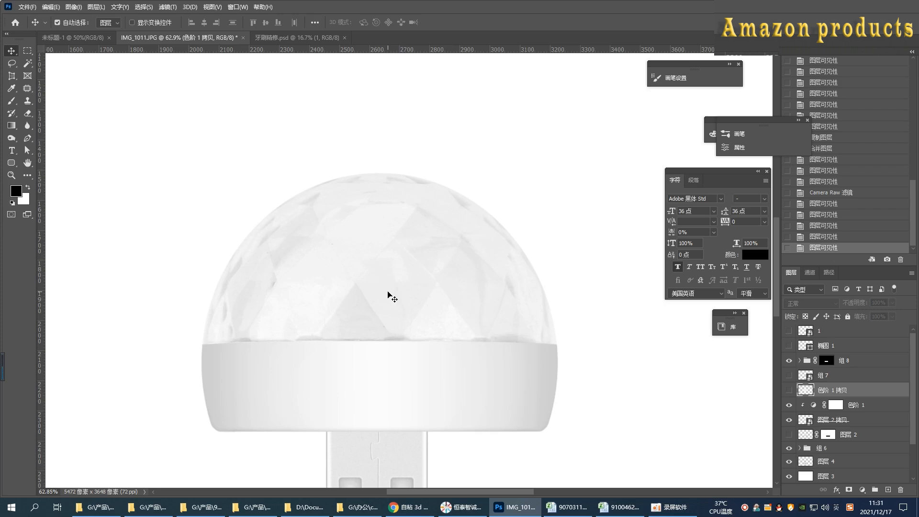
# - Add a new layer and outline a triangular Pen shape about 257 by 155 px over the facet left of the dome's centre
pyautogui.press('p')
pyautogui.moveTo(355, 267); pyautogui.dragTo(316, 251)
pyautogui.scroll(4, 326, 269)
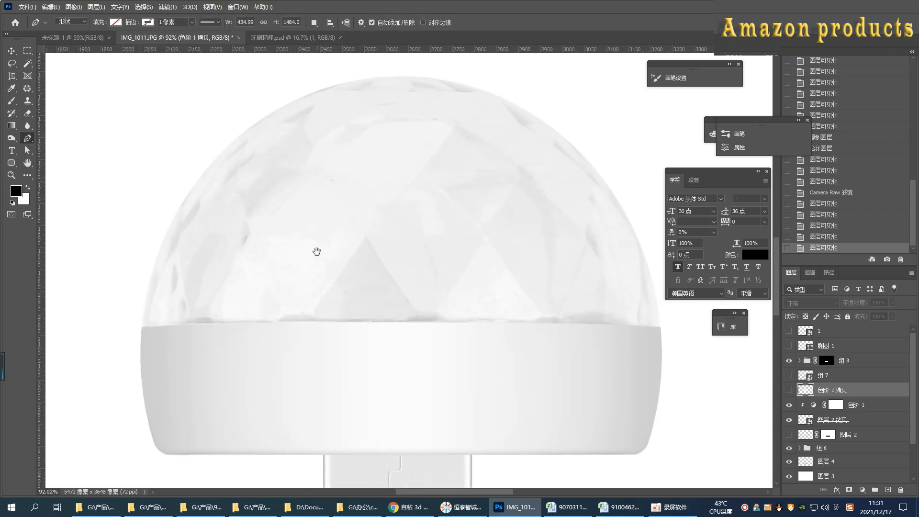
pyautogui.click(789, 392)
pyautogui.click(888, 490)
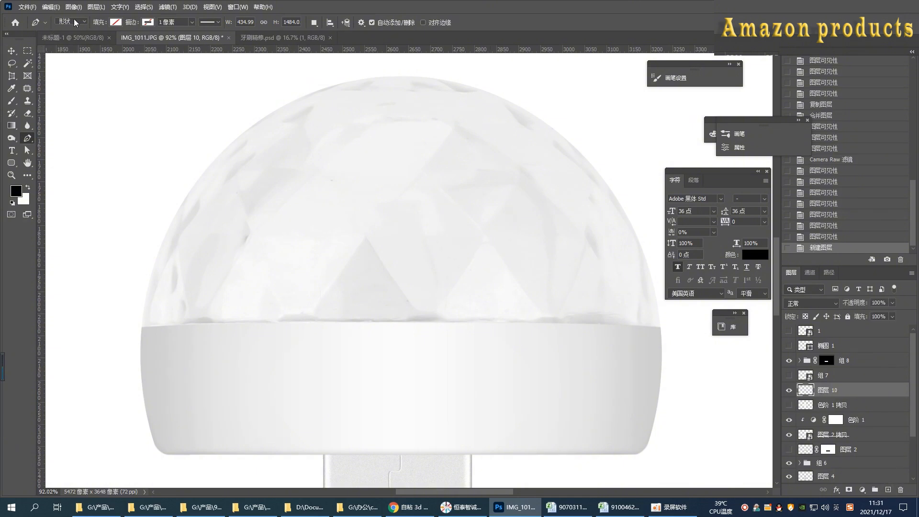
pyautogui.scroll(2, 345, 279)
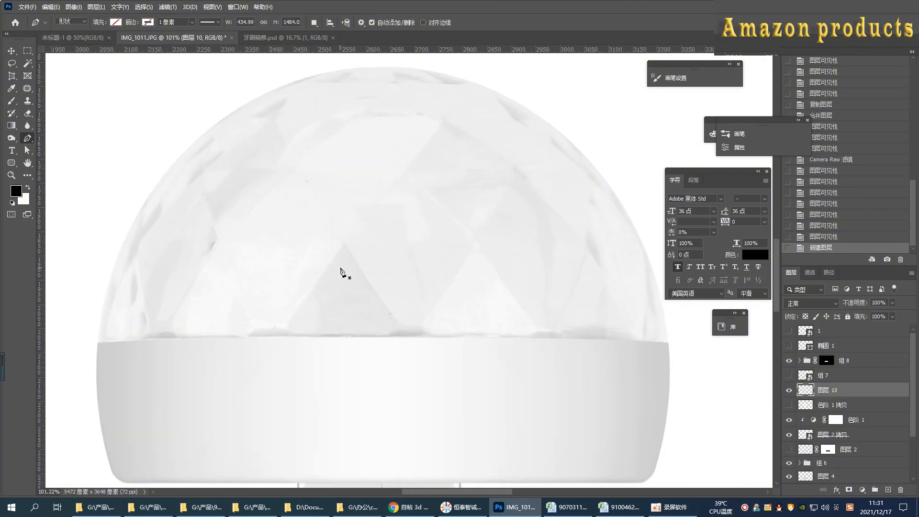
pyautogui.moveTo(320, 247); pyautogui.dragTo(315, 256)
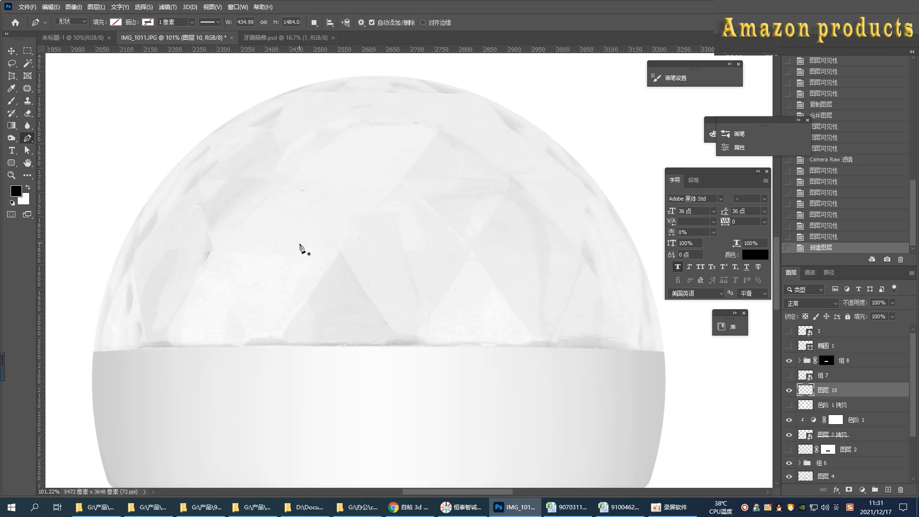
pyautogui.click(291, 179)
pyautogui.click(214, 254)
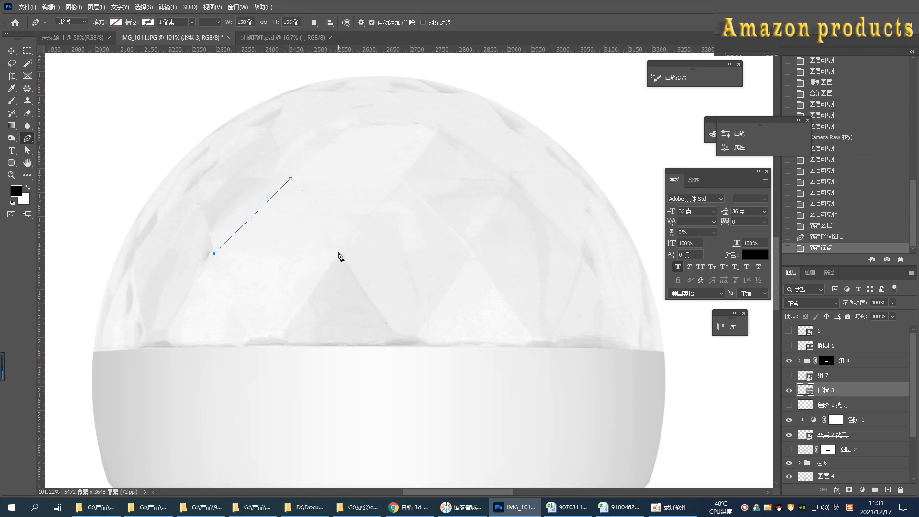
pyautogui.click(339, 251)
pyautogui.click(290, 179)
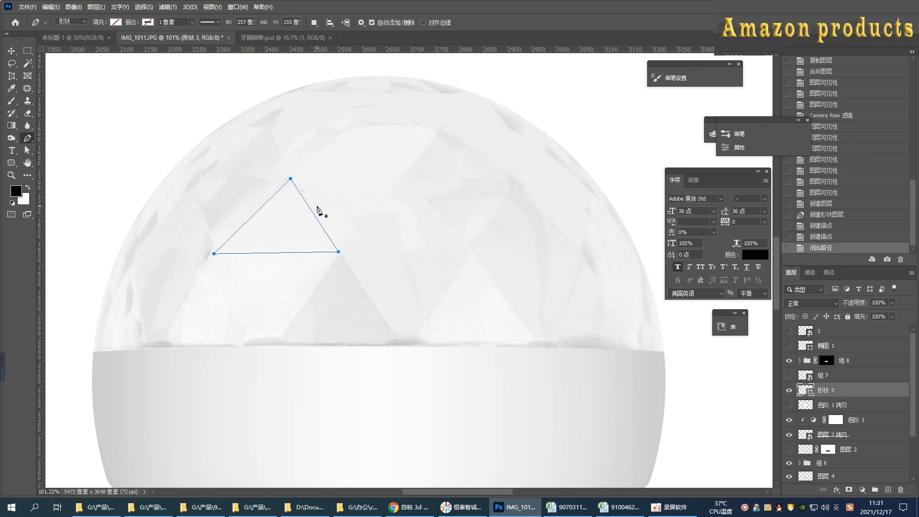
# - Fill the triangular facet shape with white and add a layer mask to it
pyautogui.click(115, 22)
pyautogui.click(57, 72)
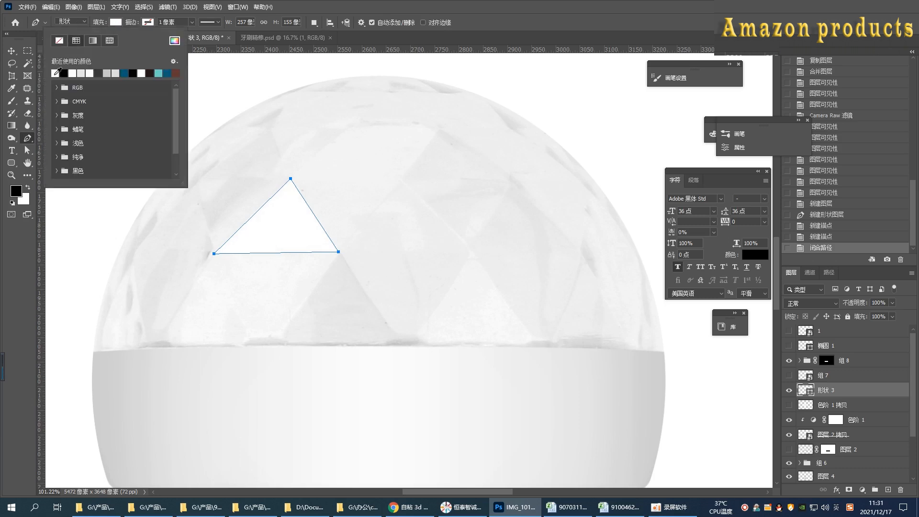
pyautogui.press('v')
pyautogui.click(850, 490)
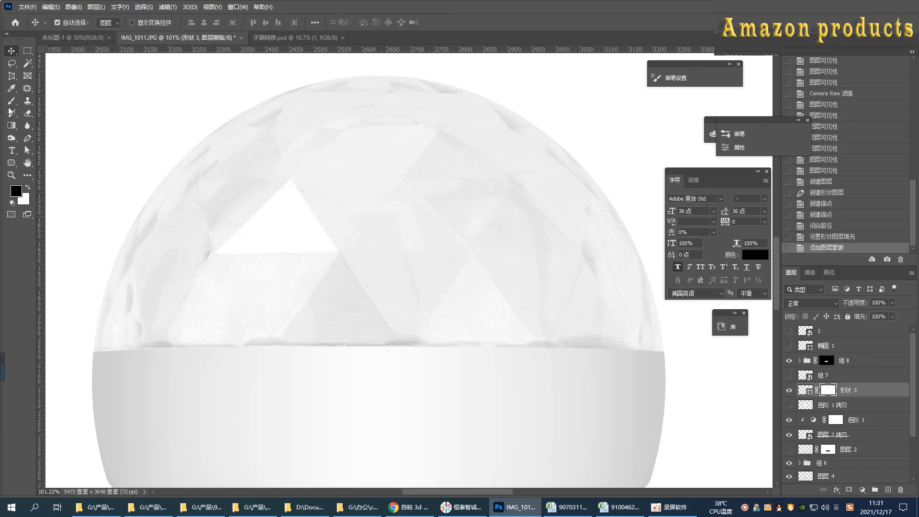
# - Fade the white triangle toward its lower-right corner with a gradient on its layer mask
pyautogui.click(11, 126)
pyautogui.moveTo(353, 263); pyautogui.dragTo(317, 238)
pyautogui.hotkey('ctrl', 'z')
pyautogui.moveTo(370, 273)
pyautogui.mouseDown()
pyautogui.moveTo(290, 193)
pyautogui.moveTo(290, 212)
pyautogui.mouseUp()
# - Add a new layer above the white triangle and undo the stray Pen shape started on it
pyautogui.click(27, 138)
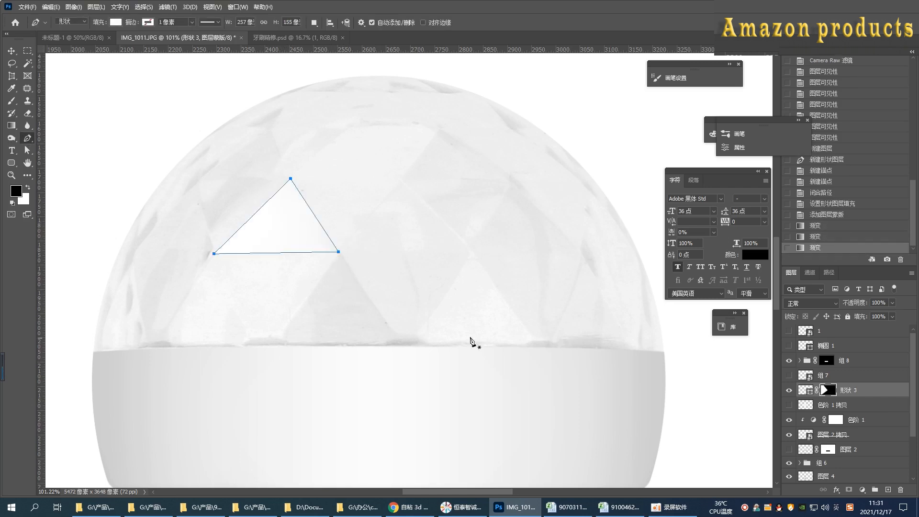
pyautogui.click(888, 490)
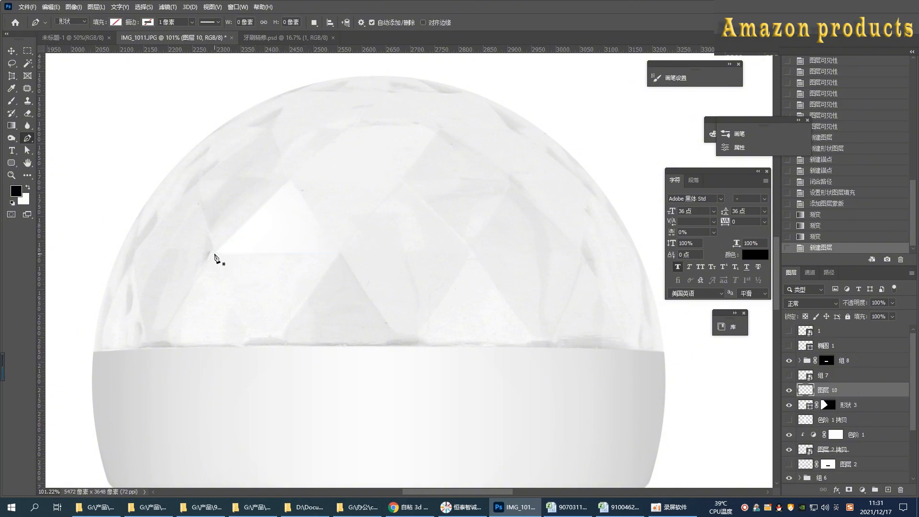
pyautogui.click(215, 254)
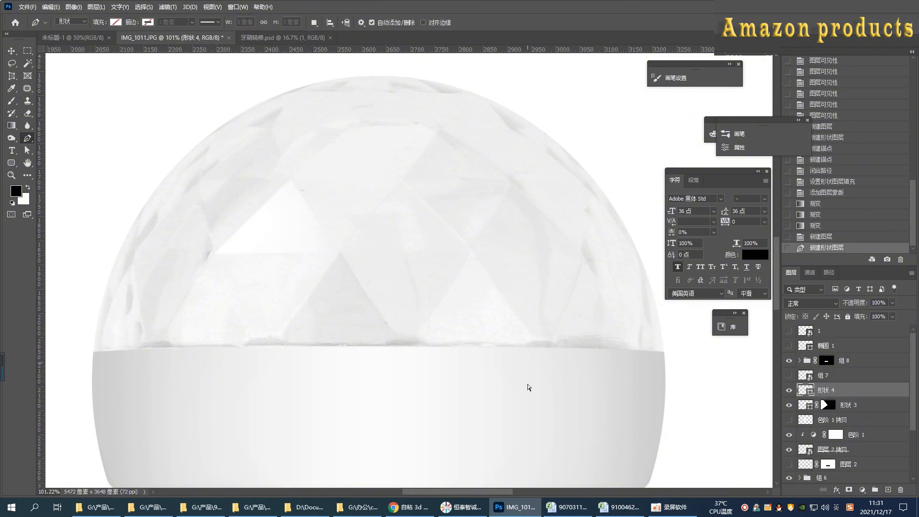
pyautogui.hotkey('ctrl', 'z')
# - Show the merged dome layer 色阶 1 拷贝 and lock its transparent pixels
pyautogui.click(833, 420)
pyautogui.click(793, 420)
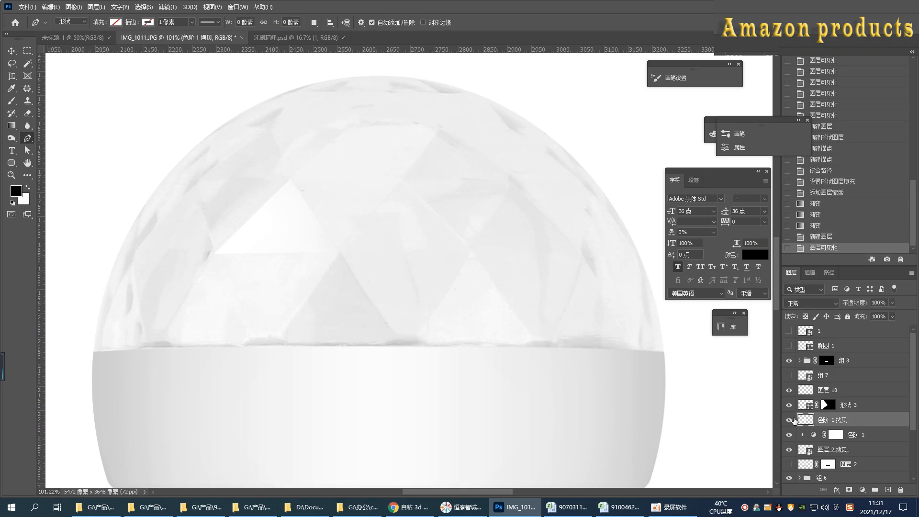
pyautogui.click(806, 317)
# - Adjust the Smudge tool's brush and smear away the dark marks at the left end of the dome's lower edge
pyautogui.click(27, 125)
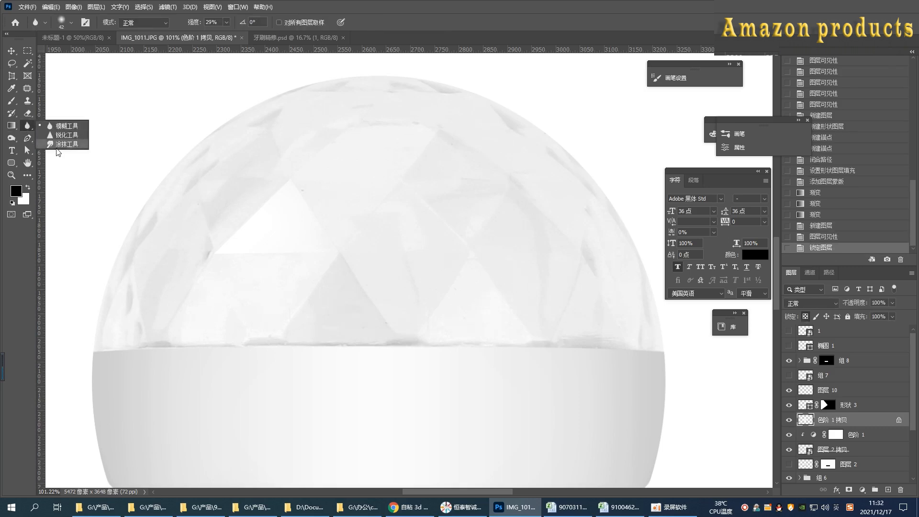
pyautogui.click(58, 148)
pyautogui.rightClick(367, 332)
pyautogui.moveTo(440, 344); pyautogui.dragTo(454, 344)
pyautogui.moveTo(237, 352)
pyautogui.mouseDown()
pyautogui.moveTo(207, 351)
pyautogui.moveTo(201, 359)
pyautogui.moveTo(217, 374)
pyautogui.moveTo(197, 369)
pyautogui.mouseUp()
pyautogui.hotkey('ctrl', 'z')
pyautogui.rightClick(238, 337)
pyautogui.click(314, 344)
pyautogui.moveTo(182, 348); pyautogui.dragTo(176, 365)
pyautogui.moveTo(162, 348)
pyautogui.mouseDown()
pyautogui.moveTo(155, 373)
pyautogui.moveTo(146, 372)
pyautogui.mouseUp()
pyautogui.moveTo(138, 349)
pyautogui.mouseDown()
pyautogui.moveTo(134, 377)
pyautogui.moveTo(122, 371)
pyautogui.mouseUp()
pyautogui.moveTo(114, 350); pyautogui.dragTo(110, 368)
pyautogui.moveTo(106, 352); pyautogui.dragTo(106, 371)
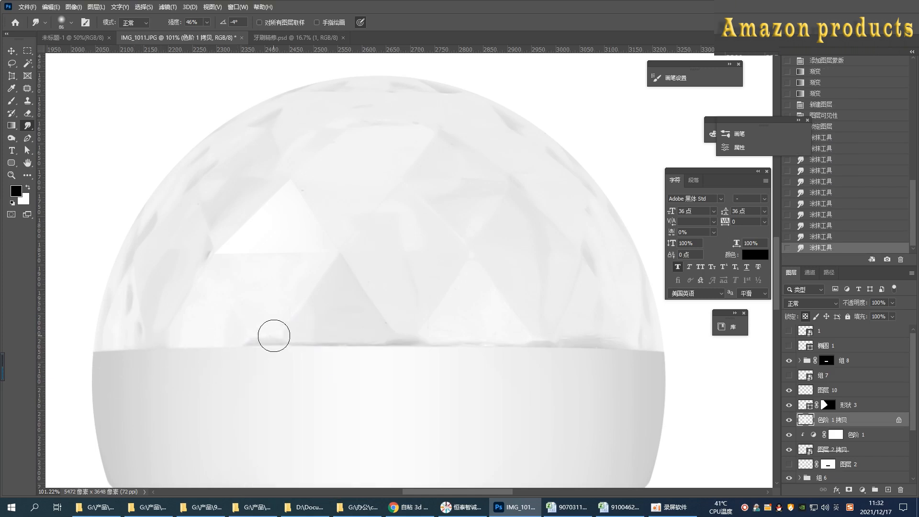
# - Smudge away the dark marks on the dome's lower edge between its left end and the grey central triangle
pyautogui.moveTo(275, 344); pyautogui.dragTo(271, 364)
pyautogui.moveTo(262, 345); pyautogui.dragTo(258, 366)
pyautogui.moveTo(249, 347); pyautogui.dragTo(246, 372)
pyautogui.moveTo(286, 344); pyautogui.dragTo(276, 361)
pyautogui.moveTo(282, 342)
pyautogui.mouseDown()
pyautogui.moveTo(275, 353)
pyautogui.moveTo(285, 354)
pyautogui.mouseUp()
pyautogui.moveTo(302, 343)
pyautogui.mouseDown()
pyautogui.moveTo(295, 357)
pyautogui.moveTo(304, 355)
pyautogui.mouseUp()
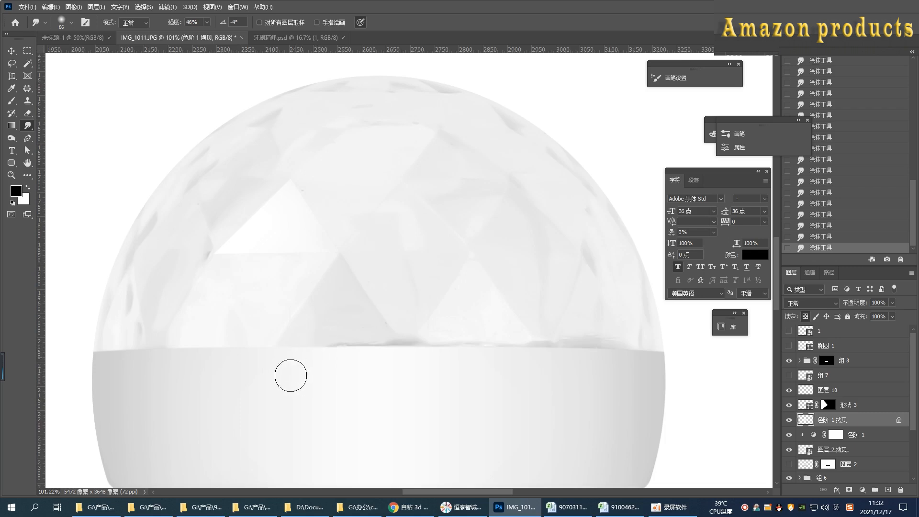
# - Smudge away the remaining dark marks along the dome's lower edge from the grey central triangle to the right end
pyautogui.moveTo(354, 343)
pyautogui.mouseDown()
pyautogui.moveTo(352, 356)
pyautogui.moveTo(376, 370)
pyautogui.mouseUp()
pyautogui.moveTo(384, 343)
pyautogui.mouseDown()
pyautogui.moveTo(392, 379)
pyautogui.moveTo(401, 367)
pyautogui.moveTo(417, 384)
pyautogui.mouseUp()
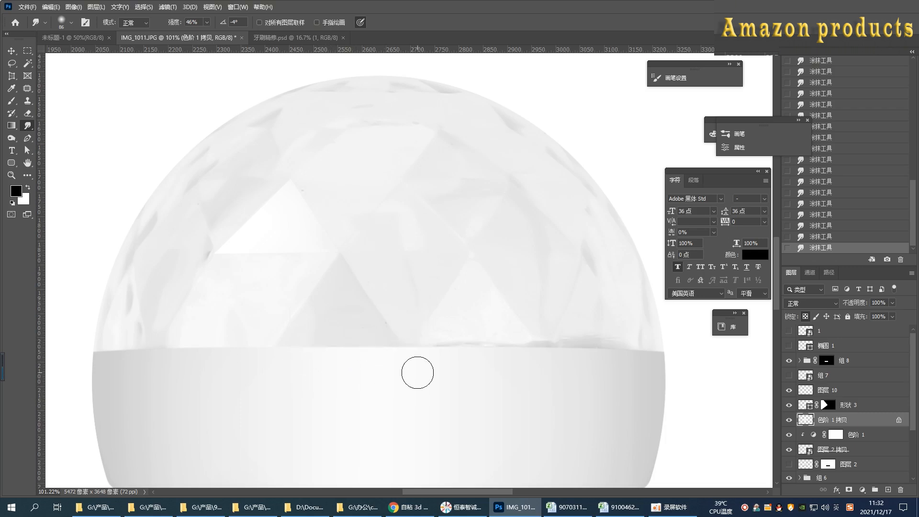
pyautogui.moveTo(412, 337)
pyautogui.mouseDown()
pyautogui.moveTo(420, 381)
pyautogui.moveTo(437, 342)
pyautogui.moveTo(413, 358)
pyautogui.moveTo(387, 350)
pyautogui.moveTo(403, 392)
pyautogui.mouseUp()
pyautogui.moveTo(375, 350); pyautogui.dragTo(392, 373)
pyautogui.moveTo(445, 343)
pyautogui.mouseDown()
pyautogui.moveTo(449, 368)
pyautogui.moveTo(472, 358)
pyautogui.mouseUp()
pyautogui.moveTo(489, 343)
pyautogui.mouseDown()
pyautogui.moveTo(498, 364)
pyautogui.moveTo(518, 365)
pyautogui.mouseUp()
pyautogui.moveTo(530, 341); pyautogui.dragTo(544, 392)
pyautogui.moveTo(545, 341); pyautogui.dragTo(532, 371)
pyautogui.moveTo(584, 341)
pyautogui.mouseDown()
pyautogui.moveTo(601, 376)
pyautogui.moveTo(615, 345)
pyautogui.moveTo(627, 383)
pyautogui.moveTo(567, 356)
pyautogui.moveTo(541, 388)
pyautogui.moveTo(527, 358)
pyautogui.moveTo(543, 366)
pyautogui.moveTo(547, 386)
pyautogui.mouseUp()
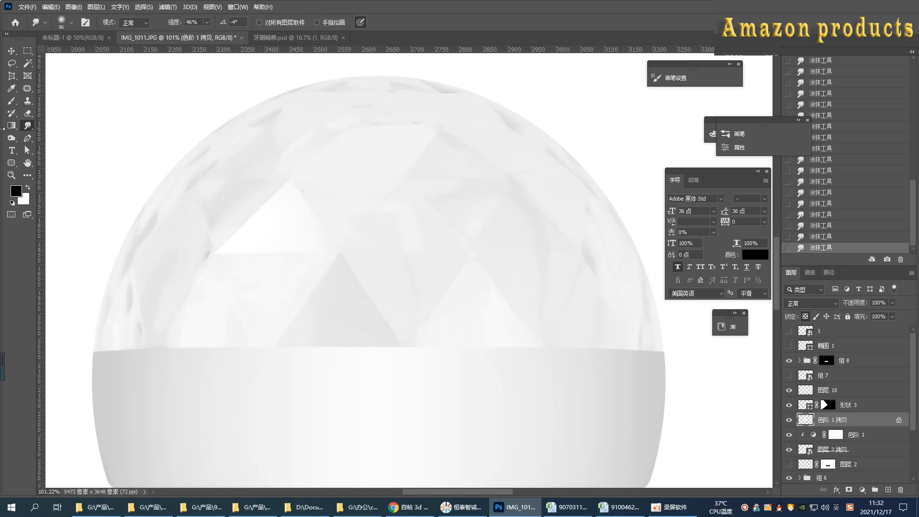
# - Feather the white triangle shape 形状 3 by 1.4 px
pyautogui.click(27, 138)
pyautogui.click(853, 408)
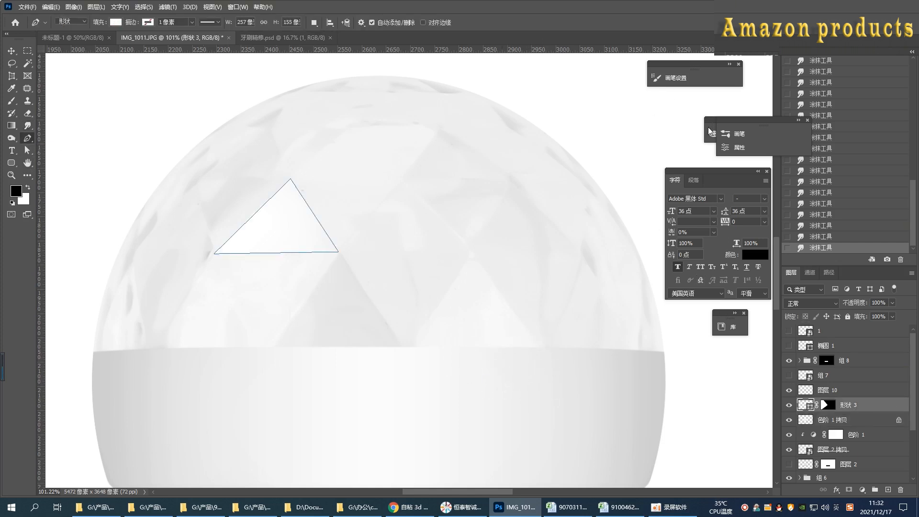
pyautogui.click(236, 8)
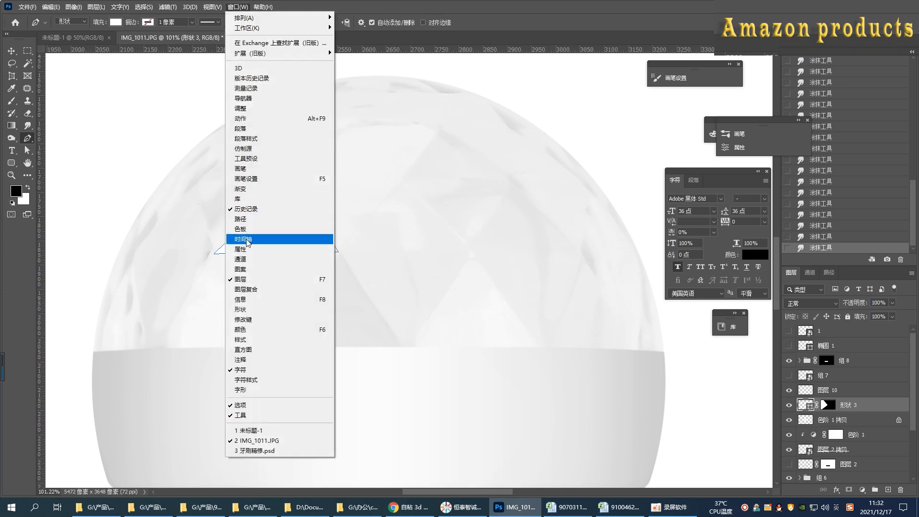
pyautogui.click(259, 247)
pyautogui.moveTo(628, 228); pyautogui.dragTo(613, 231)
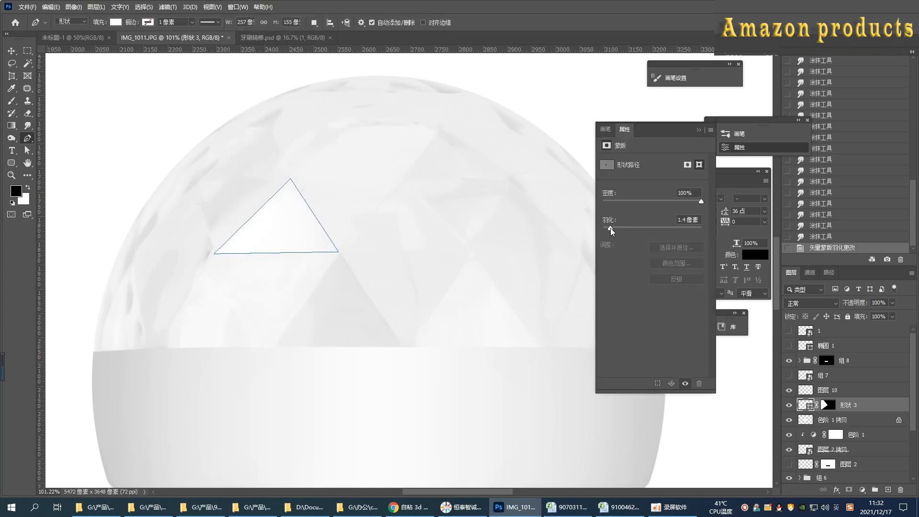
# - Draw an inverted triangle about 257 by 197 px directly below the white triangle facet and fill it with a recent light grey
pyautogui.click(833, 392)
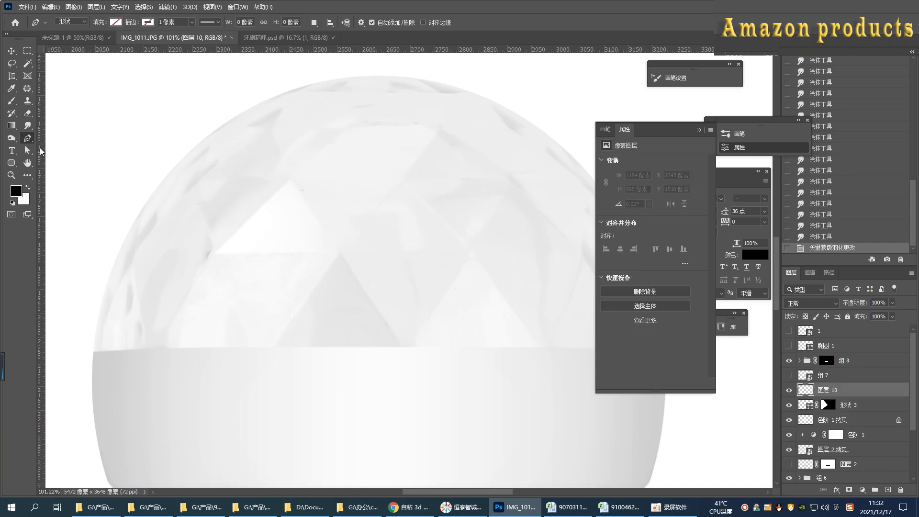
pyautogui.click(215, 256)
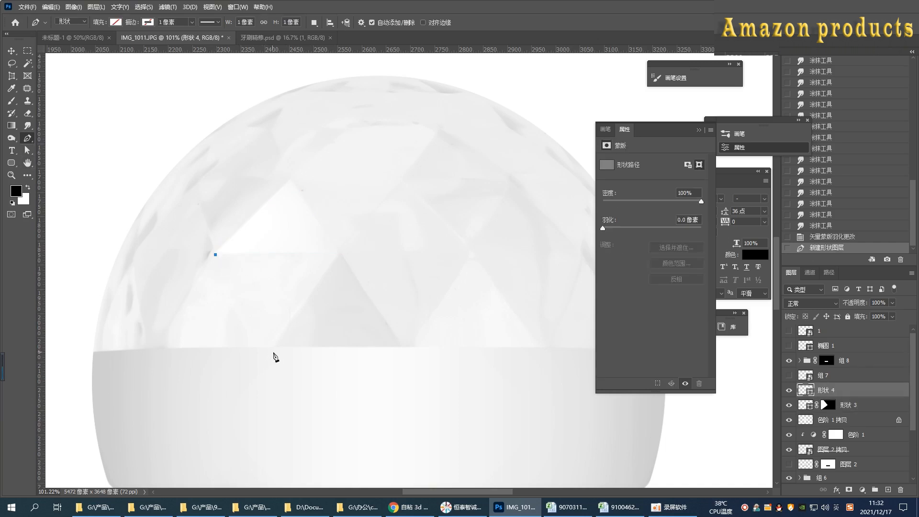
pyautogui.click(271, 347)
pyautogui.click(340, 252)
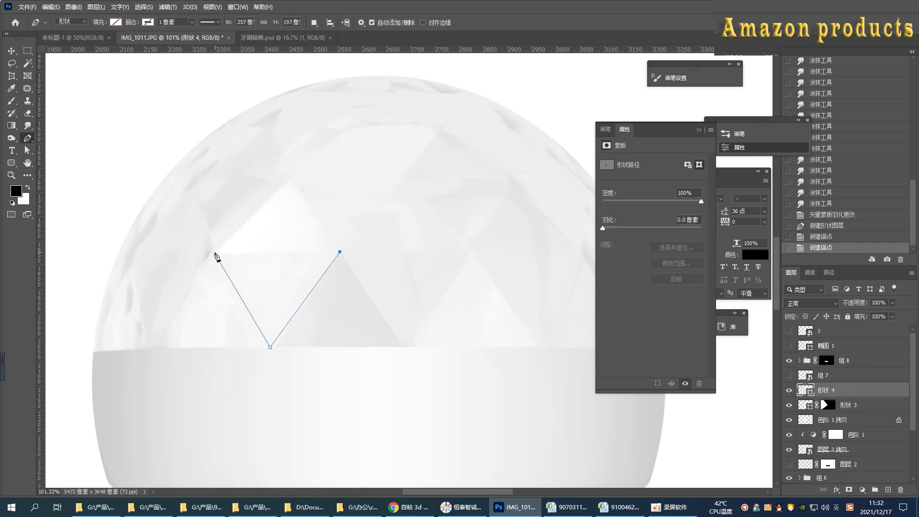
pyautogui.click(216, 255)
pyautogui.click(115, 22)
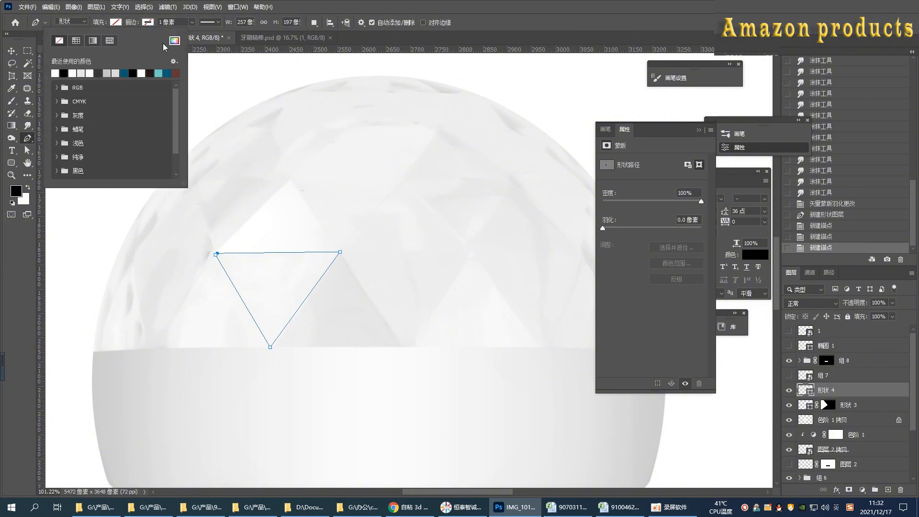
pyautogui.click(73, 72)
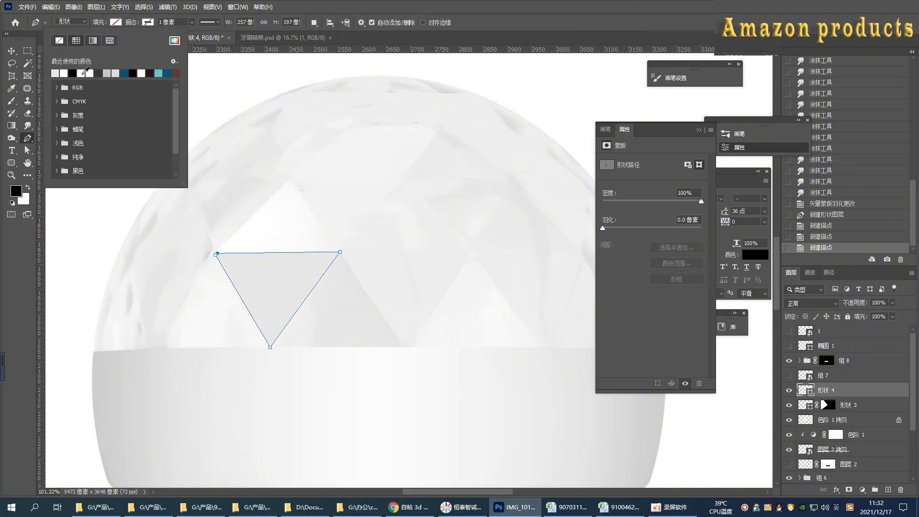
# - Add a layer mask to the grey inverted triangle and fade its edges with several black-to-transparent gradients
pyautogui.click(849, 490)
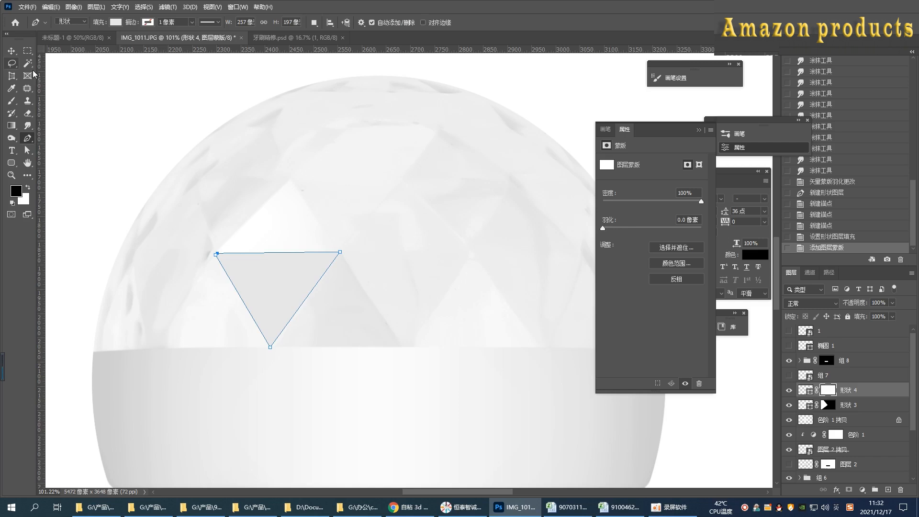
pyautogui.click(12, 126)
pyautogui.moveTo(390, 322); pyautogui.dragTo(291, 279)
pyautogui.moveTo(335, 304); pyautogui.dragTo(242, 306)
pyautogui.moveTo(235, 206); pyautogui.dragTo(236, 239)
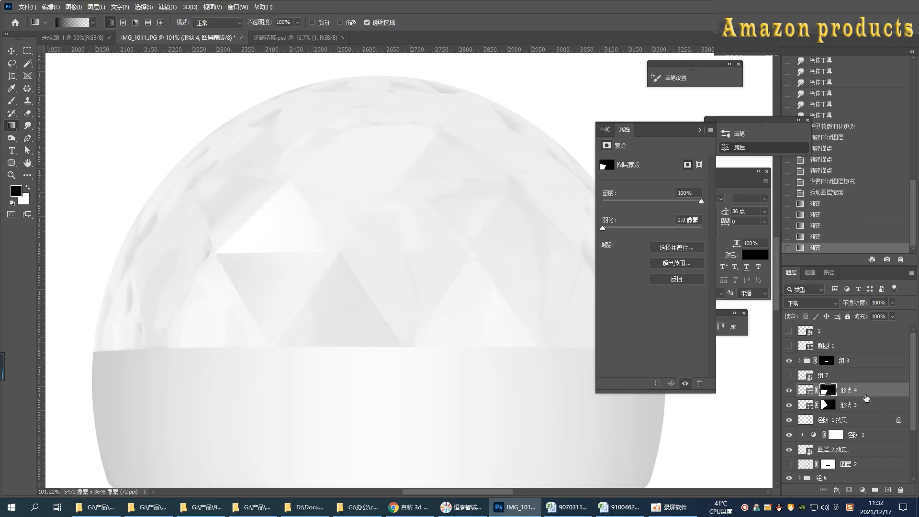
# - Feather the vector path of the grey inverted triangle 形状 4 by 1.8 px
pyautogui.click(805, 390)
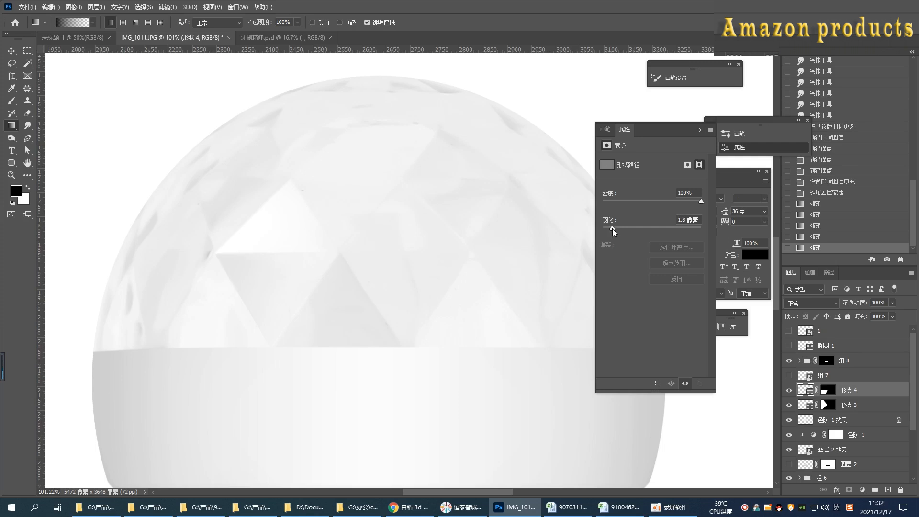
pyautogui.moveTo(613, 232); pyautogui.dragTo(613, 231)
pyautogui.scroll(-3, 207, 250)
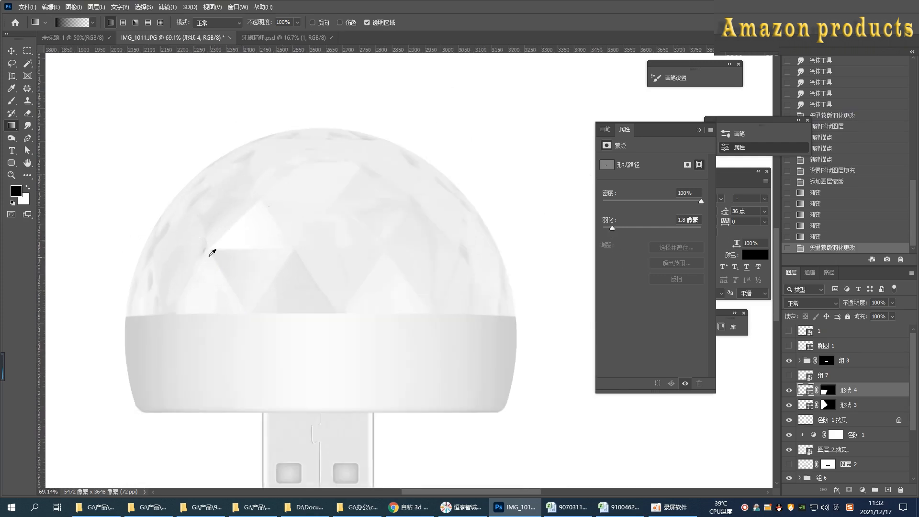
pyautogui.scroll(3, 215, 290)
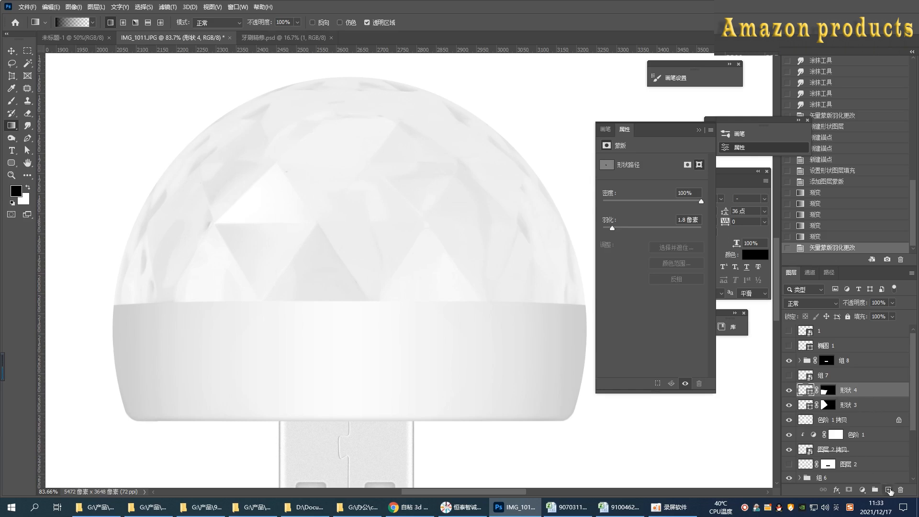
# - On a new layer, draw a white upright triangle about 234 by 195 px over the lower facet beside the grey inverted triangle
pyautogui.click(888, 490)
pyautogui.press('p')
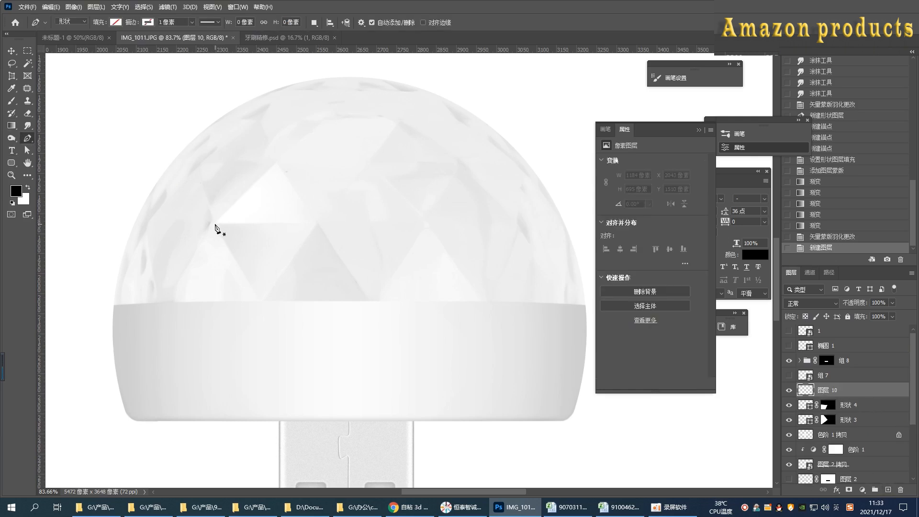
pyautogui.click(215, 225)
pyautogui.click(259, 301)
pyautogui.click(165, 303)
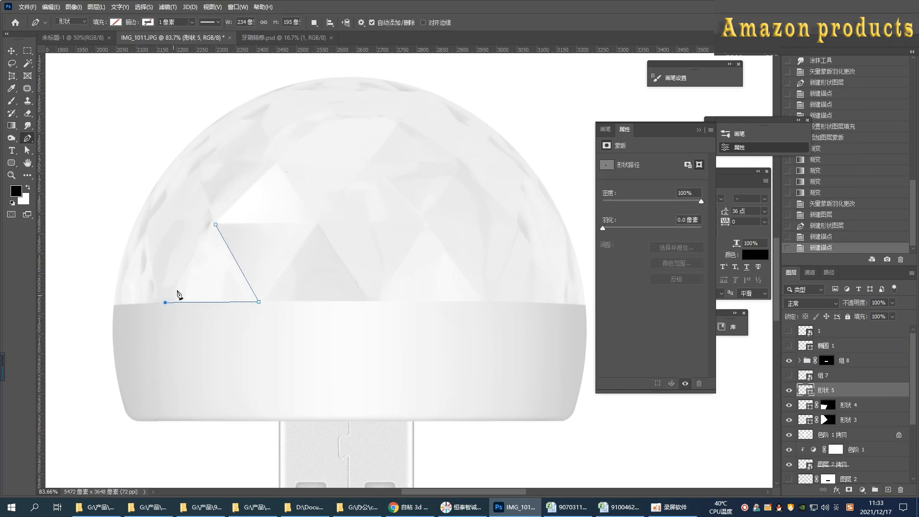
pyautogui.click(215, 225)
pyautogui.click(115, 22)
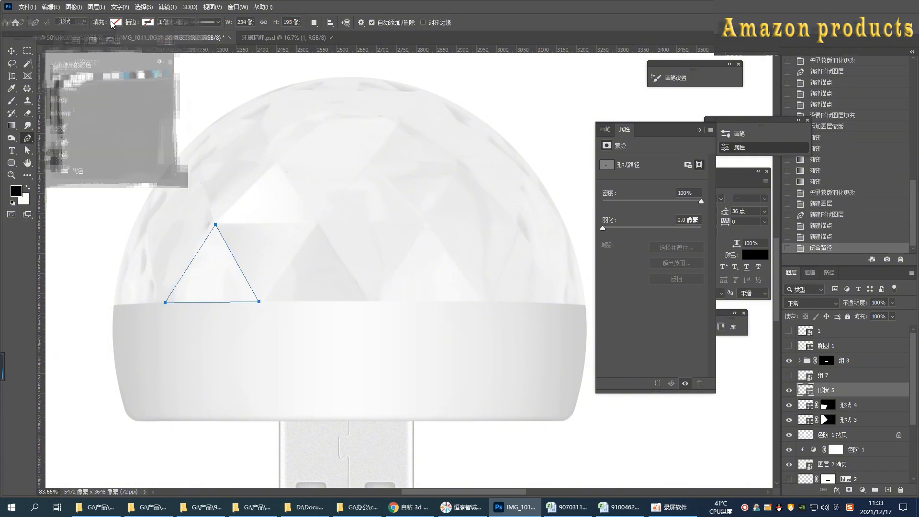
pyautogui.click(63, 73)
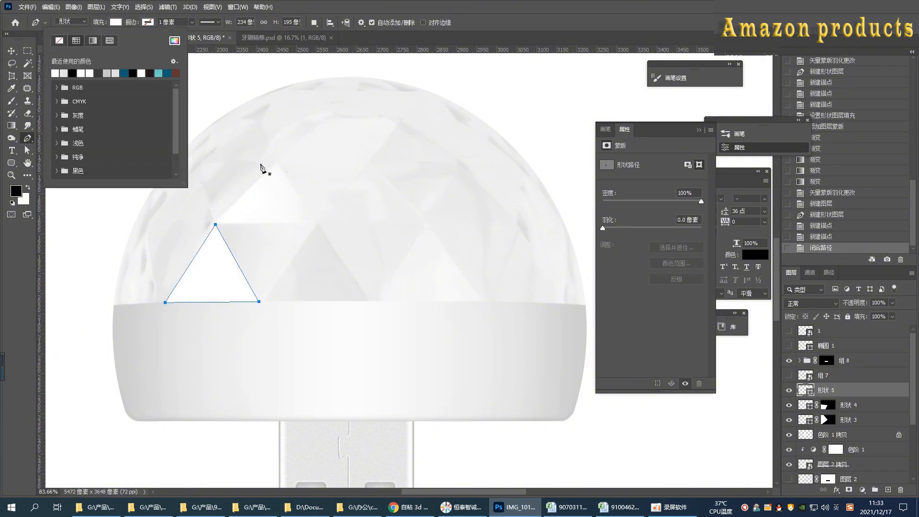
# - Add a layer mask to the white triangle 形状 5 and feather its vector path by 1.9 px
pyautogui.click(850, 490)
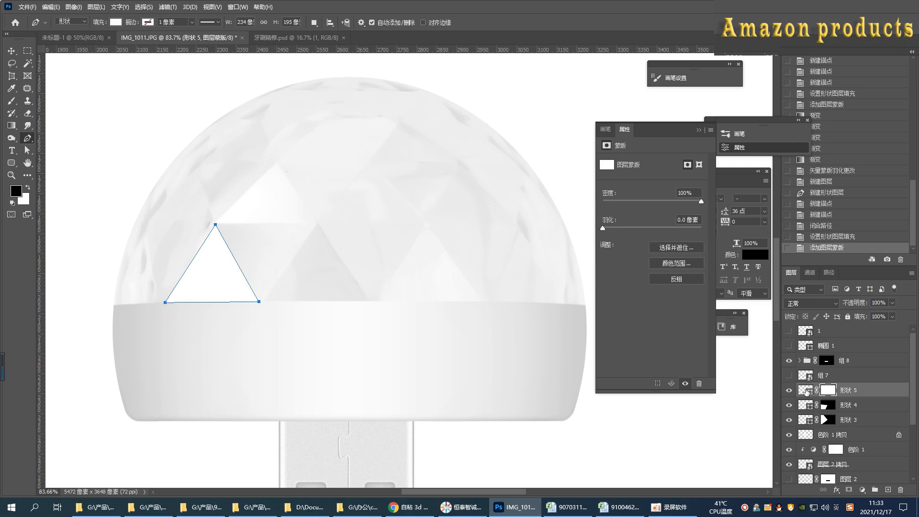
pyautogui.click(806, 390)
pyautogui.moveTo(603, 228); pyautogui.dragTo(614, 229)
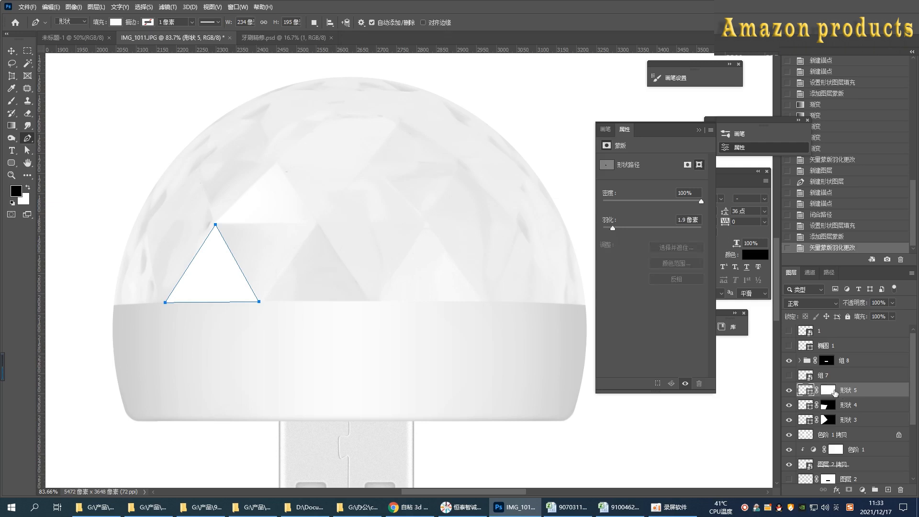
# - Fade the white triangle 形状 5 on its layer mask with black-to-transparent gradients from its right side and from above
pyautogui.click(828, 390)
pyautogui.press('g')
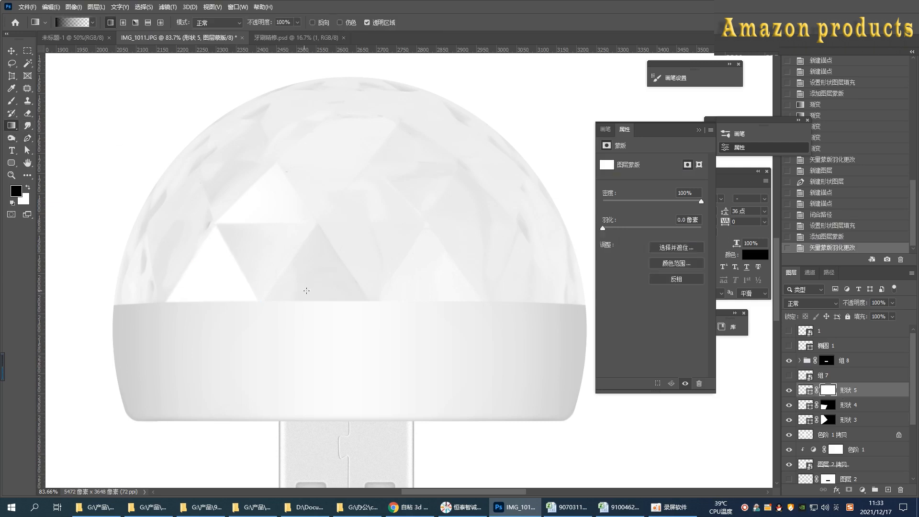
pyautogui.moveTo(307, 291); pyautogui.dragTo(216, 312)
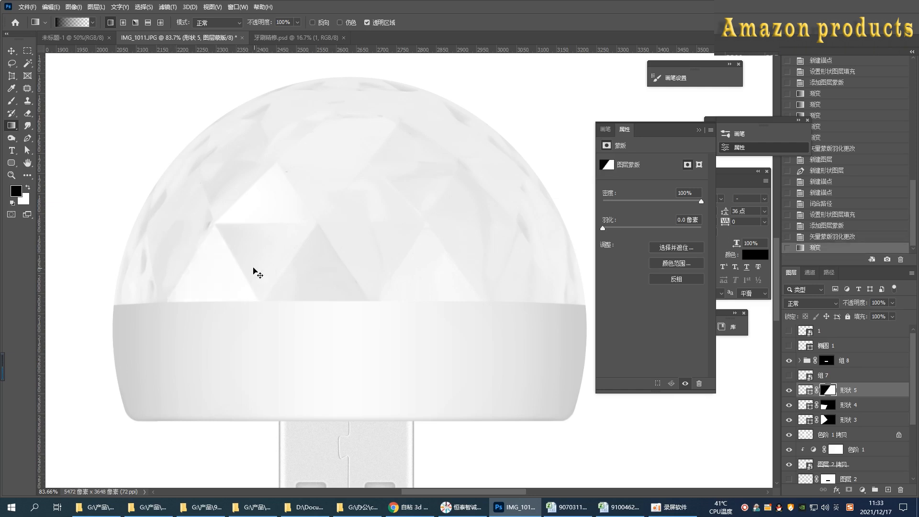
pyautogui.hotkey('ctrl', 'z')
pyautogui.moveTo(260, 256); pyautogui.dragTo(236, 273)
pyautogui.hotkey('ctrl', 'z')
pyautogui.moveTo(166, 218); pyautogui.dragTo(196, 258)
pyautogui.hotkey('ctrl', 'z')
pyautogui.moveTo(254, 236)
pyautogui.mouseDown()
pyautogui.moveTo(210, 268)
pyautogui.moveTo(209, 288)
pyautogui.moveTo(259, 322)
pyautogui.mouseUp()
pyautogui.moveTo(200, 253); pyautogui.dragTo(227, 297)
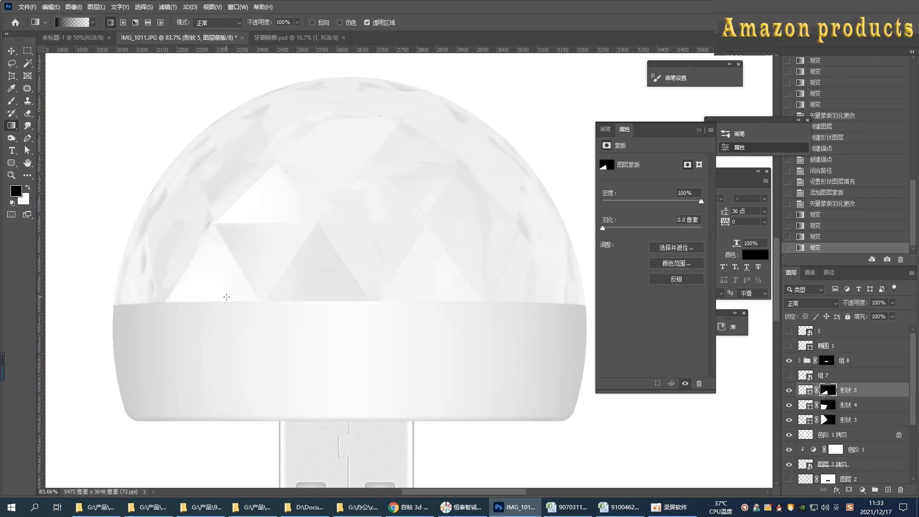
# - On a new layer, outline the grey central triangle on the dome's lower edge with a closed shape about 271 by 195 px
pyautogui.click(27, 138)
pyautogui.click(215, 224)
pyautogui.click(165, 302)
pyautogui.click(259, 301)
pyautogui.click(216, 225)
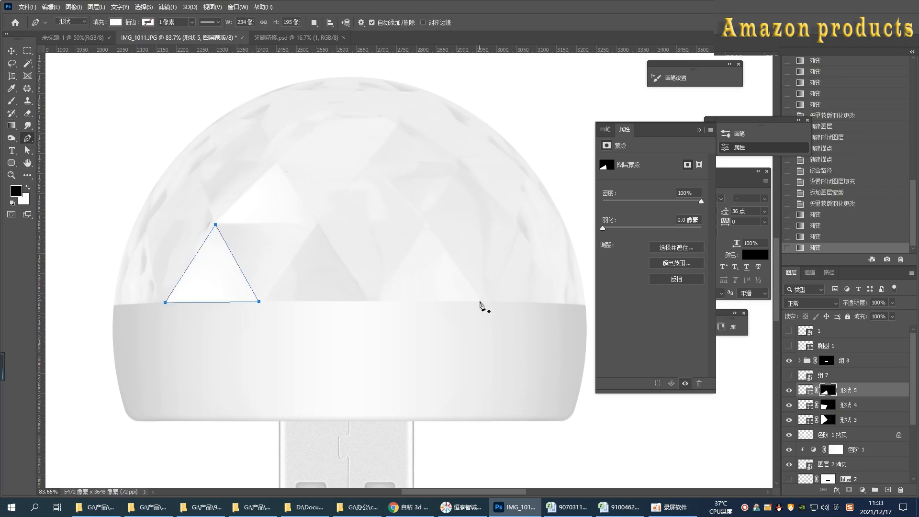
pyautogui.click(888, 491)
pyautogui.click(318, 224)
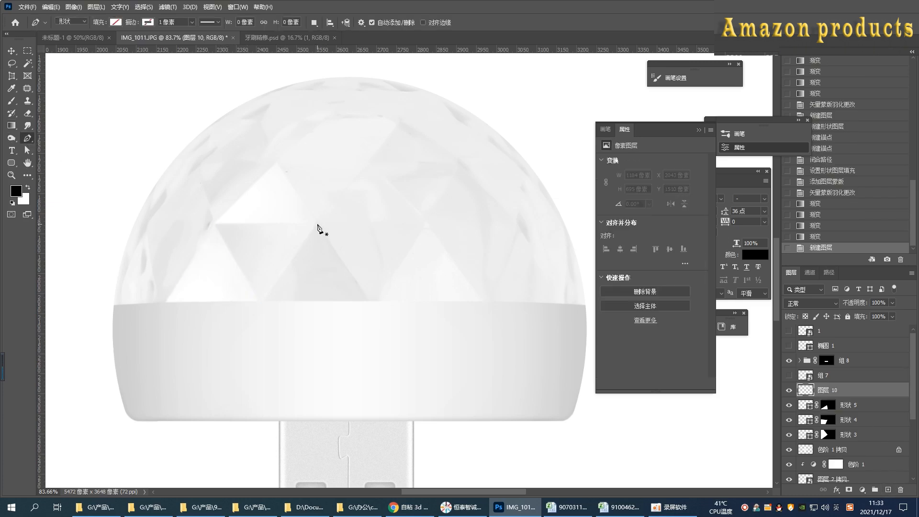
pyautogui.click(262, 301)
pyautogui.click(371, 301)
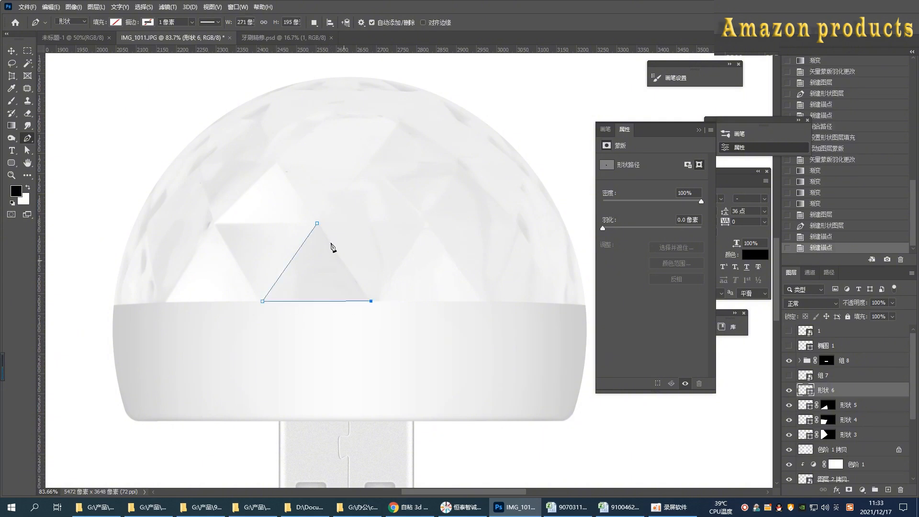
pyautogui.click(317, 223)
# - Fill the central triangle shape 形状 6 with a light grey sampled from the dome and feather it by 1.7 px
pyautogui.click(115, 22)
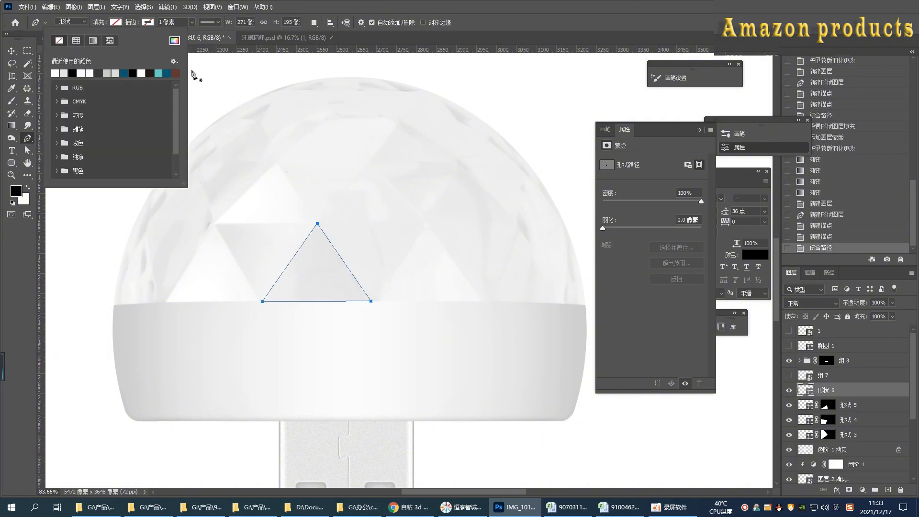
pyautogui.click(174, 42)
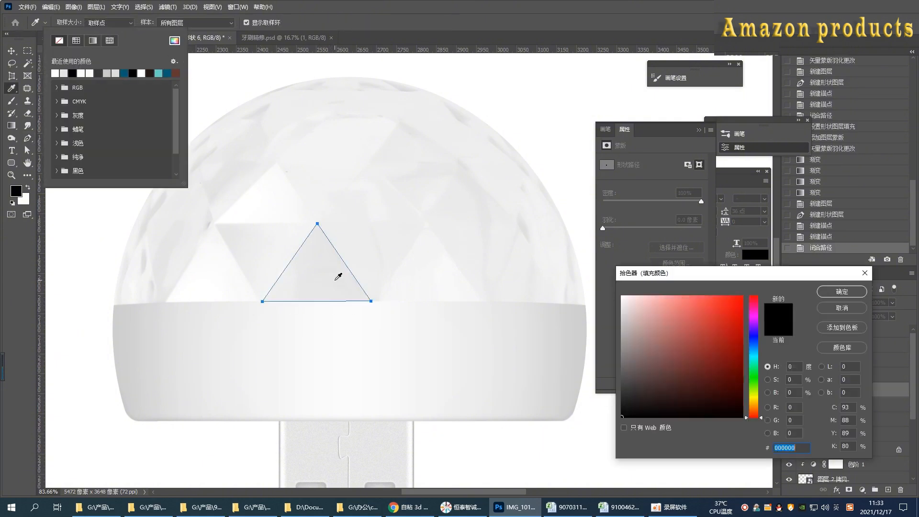
pyautogui.click(842, 291)
pyautogui.moveTo(603, 229); pyautogui.dragTo(613, 229)
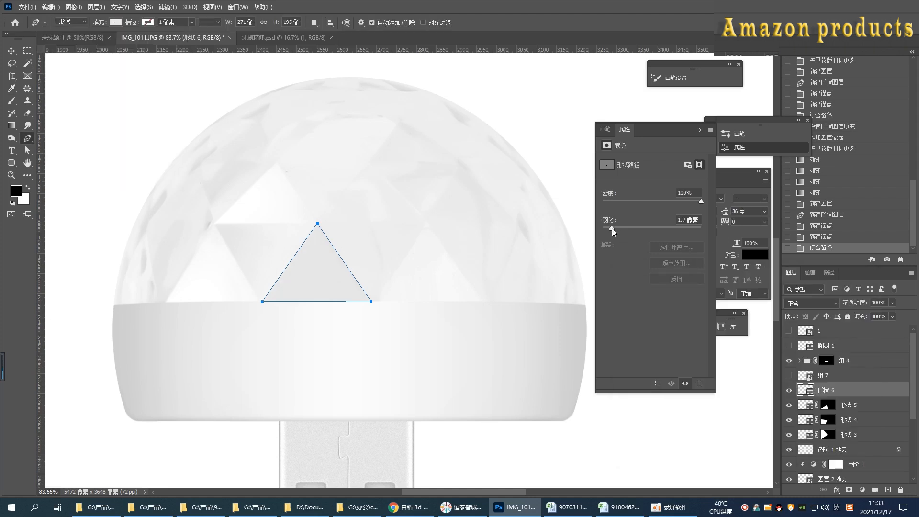
# - Add a layer mask to the central triangle 形状 6 and fade its upper-left side with one black-to-transparent gradient
pyautogui.click(849, 490)
pyautogui.press('g')
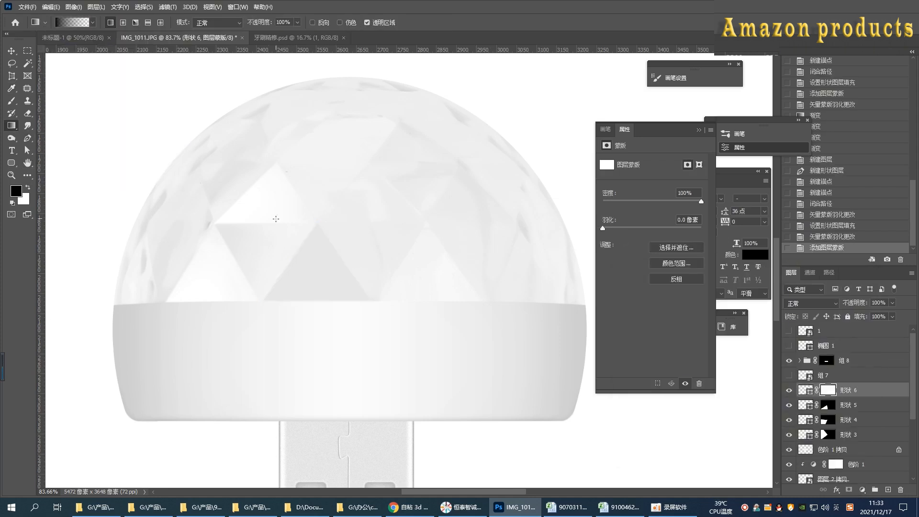
pyautogui.moveTo(276, 218); pyautogui.dragTo(363, 285)
pyautogui.hotkey('ctrl', 'z')
pyautogui.hotkey('ctrl', 'z')
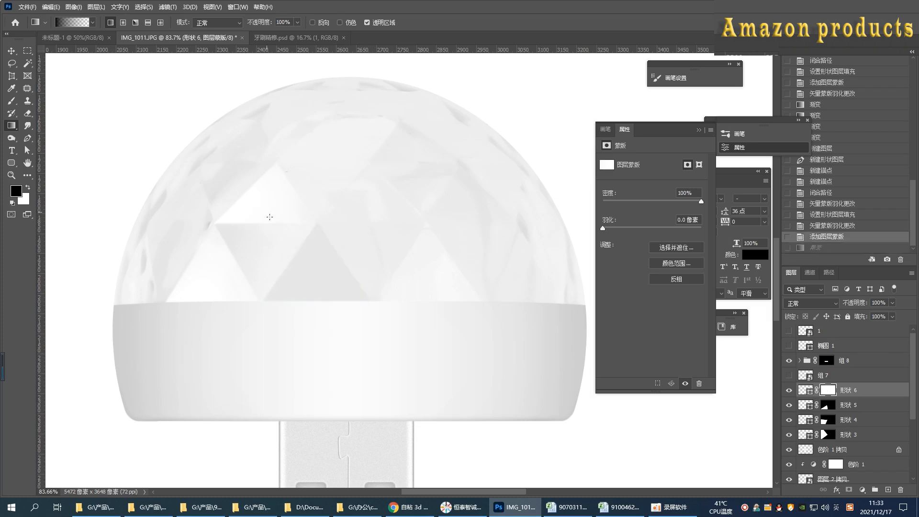
pyautogui.moveTo(270, 217); pyautogui.dragTo(335, 268)
pyautogui.moveTo(371, 240)
pyautogui.mouseDown()
pyautogui.moveTo(291, 269)
pyautogui.moveTo(315, 293)
pyautogui.mouseUp()
pyautogui.hotkey('ctrl', 'z')
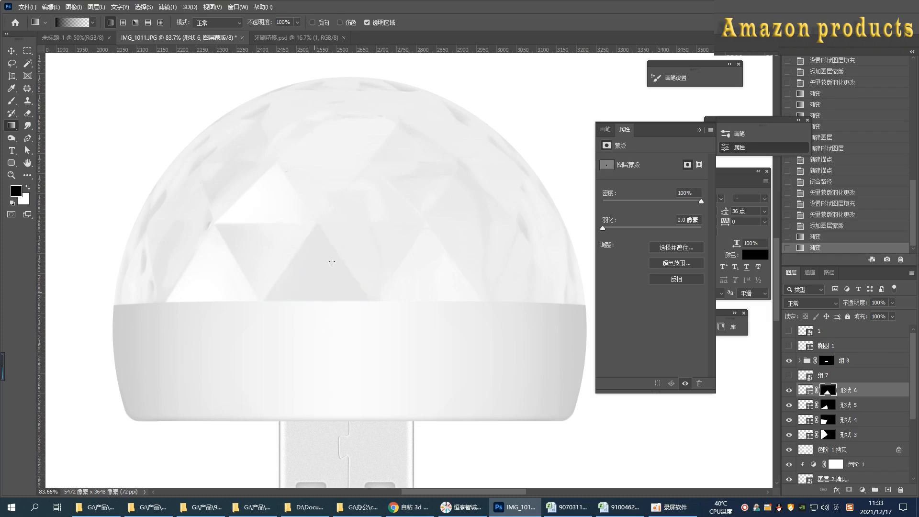
pyautogui.hotkey('ctrl', 'z')
# - On a new layer, draw an inverted triangle about 274 by 205 px over the facet immediately right of the central triangle
pyautogui.click(27, 139)
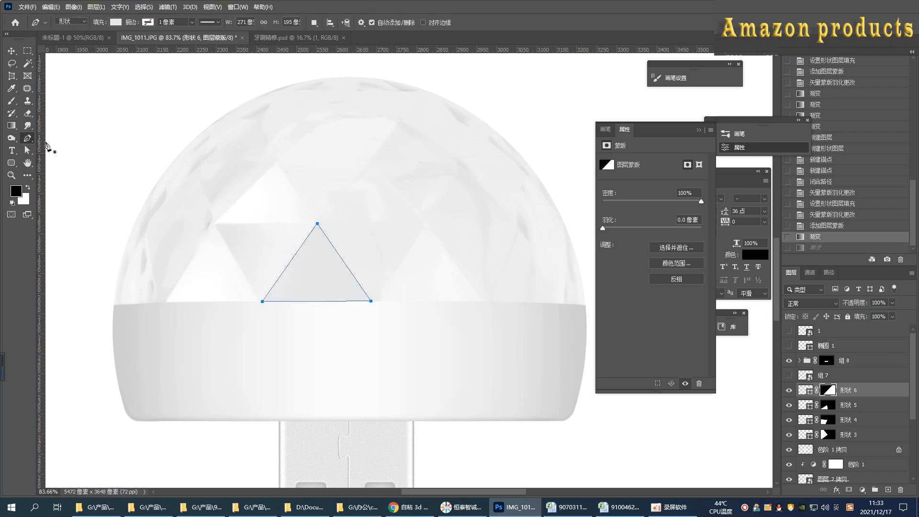
pyautogui.click(884, 491)
pyautogui.moveTo(375, 246); pyautogui.dragTo(312, 273)
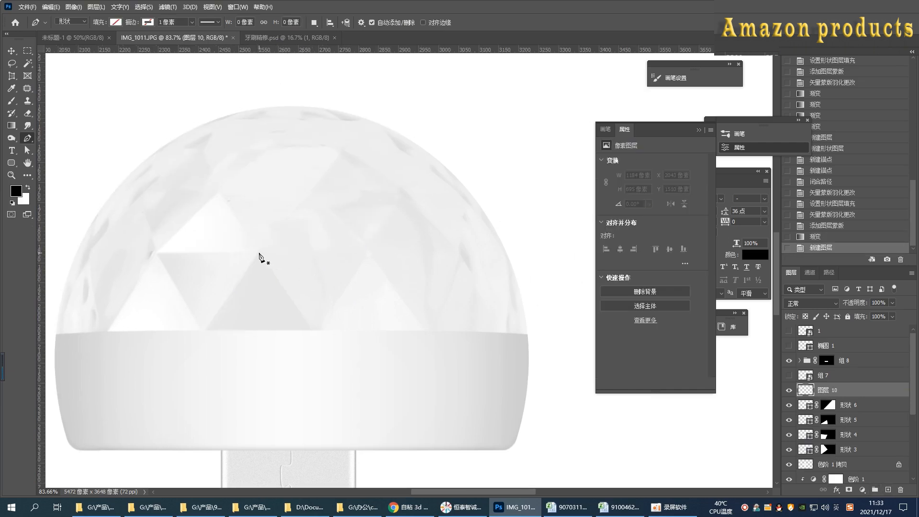
pyautogui.click(259, 252)
pyautogui.click(368, 253)
pyautogui.click(316, 335)
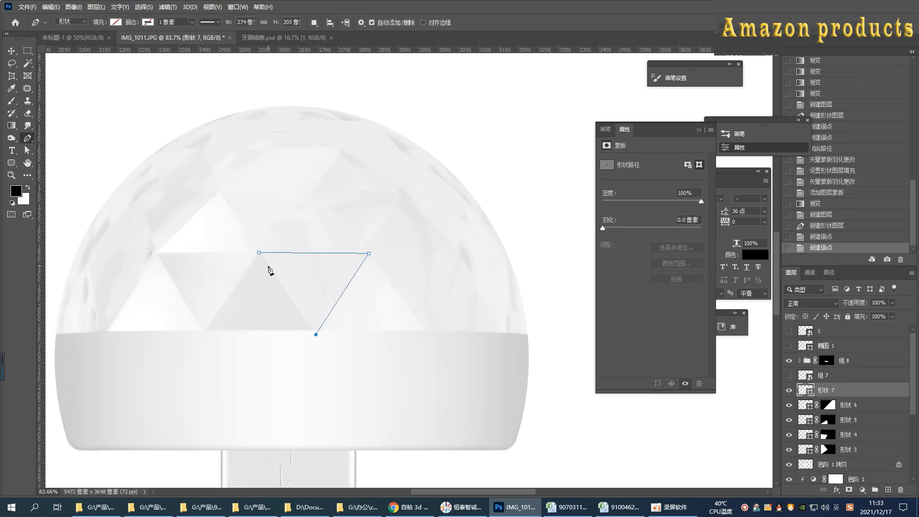
pyautogui.click(259, 253)
# - Sample a light grey from the dome, fill the inverted triangle 形状 7 with it, and feather its path slightly
pyautogui.press('i')
pyautogui.click(281, 241)
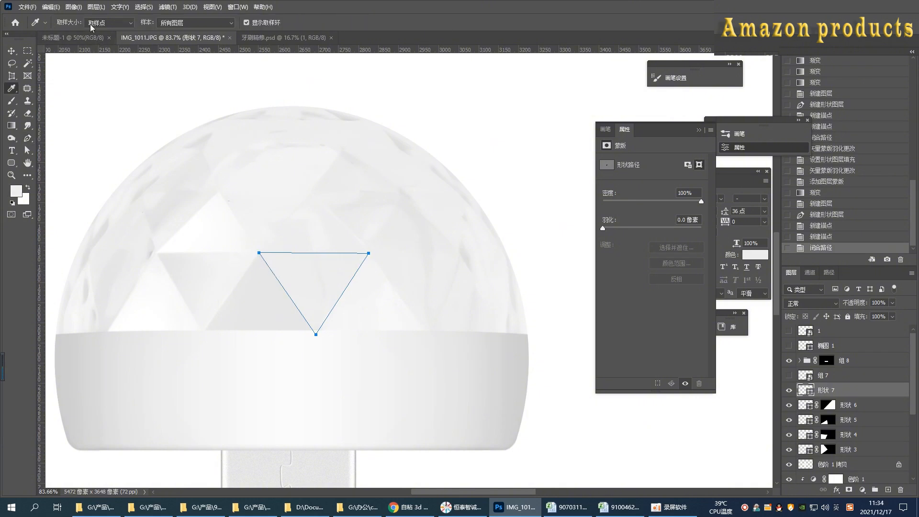
pyautogui.click(27, 138)
pyautogui.click(116, 22)
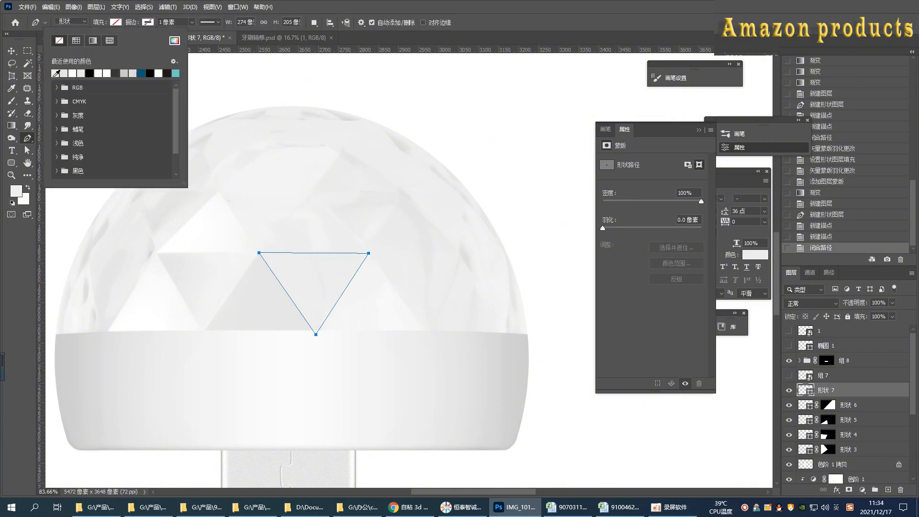
pyautogui.click(55, 73)
pyautogui.moveTo(598, 230); pyautogui.dragTo(611, 230)
# - On a new layer, draw an upright triangle about 275 by 157 px directly above the inverted triangle 形状 7
pyautogui.click(889, 490)
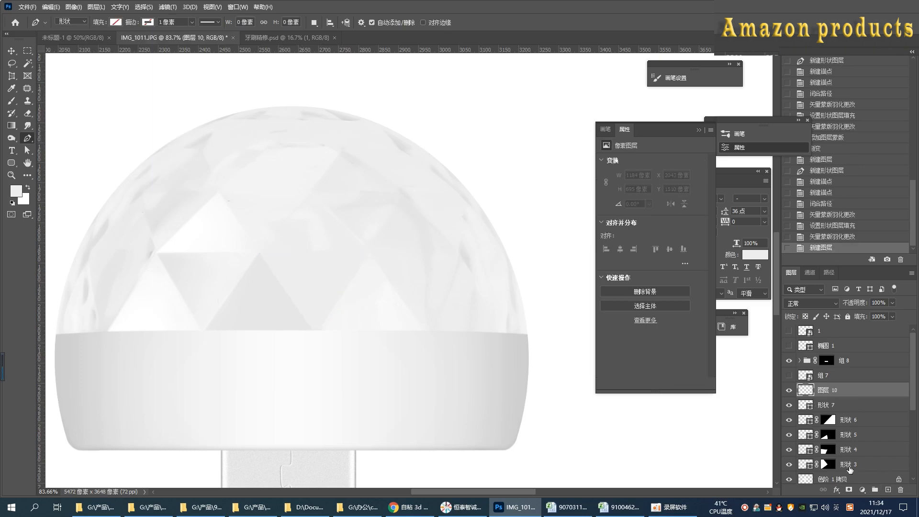
pyautogui.click(311, 191)
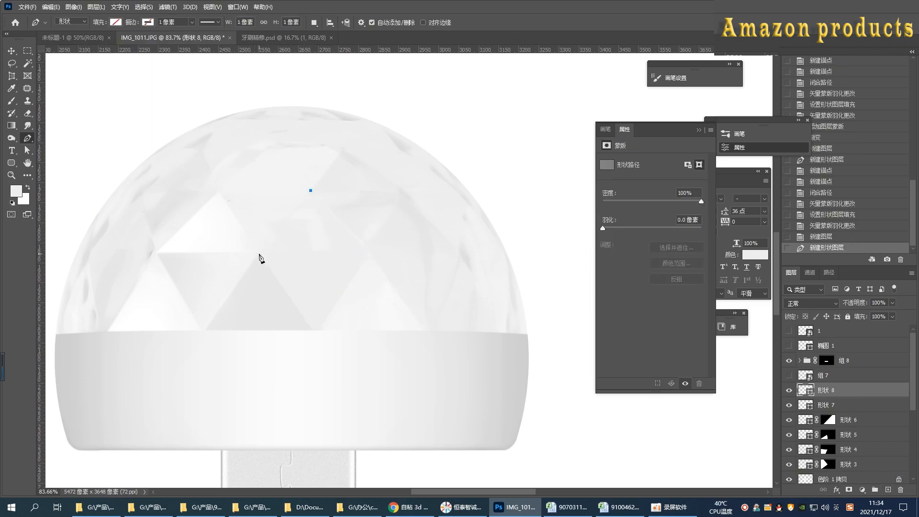
pyautogui.click(259, 253)
pyautogui.click(369, 249)
pyautogui.click(310, 190)
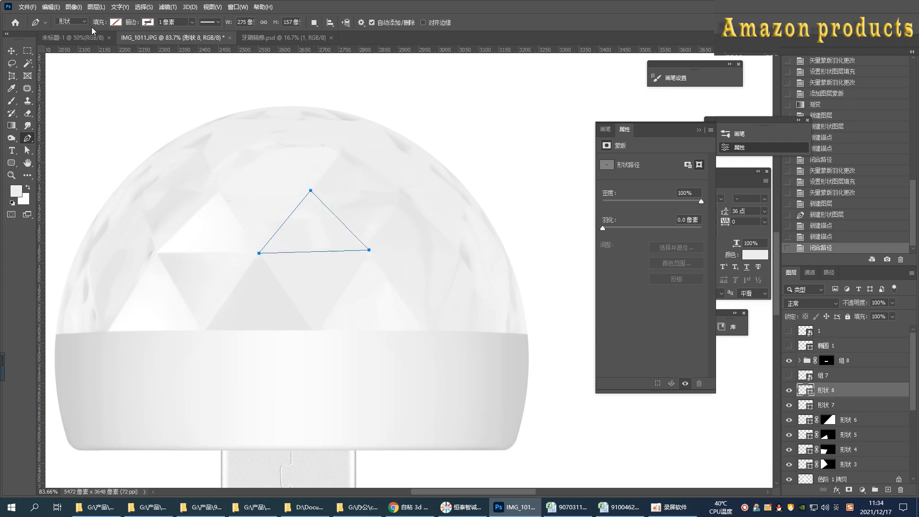
# - Fill the upright triangle 形状 8 with light grey #e2e2e2 sampled from the dome and feather its path by 1.9 px
pyautogui.click(317, 196)
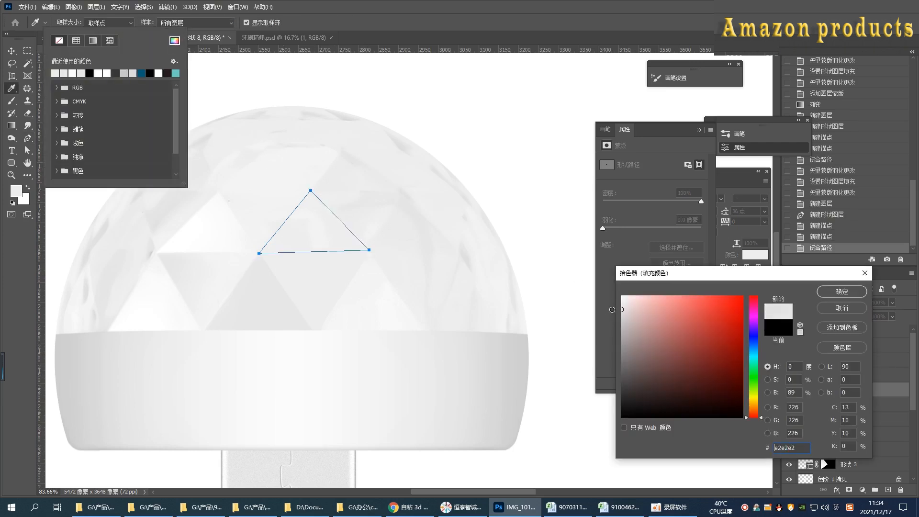
pyautogui.click(842, 292)
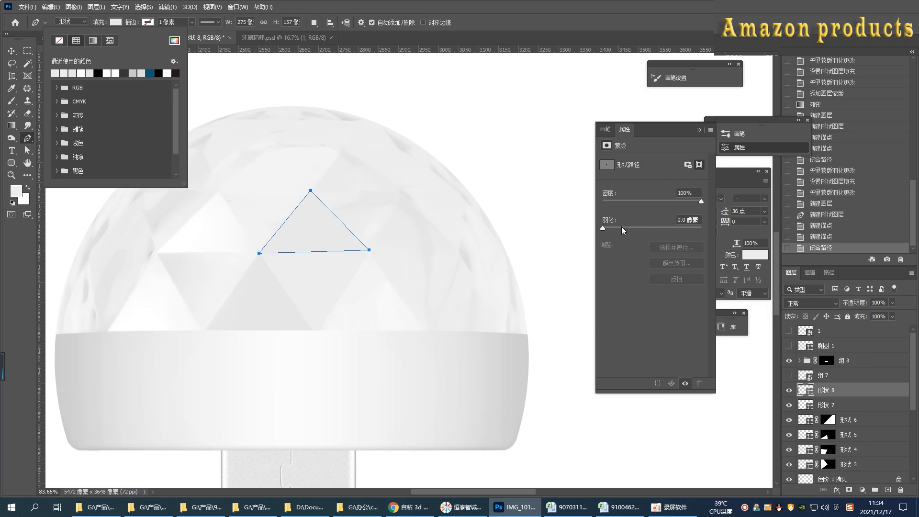
pyautogui.moveTo(624, 231); pyautogui.dragTo(614, 231)
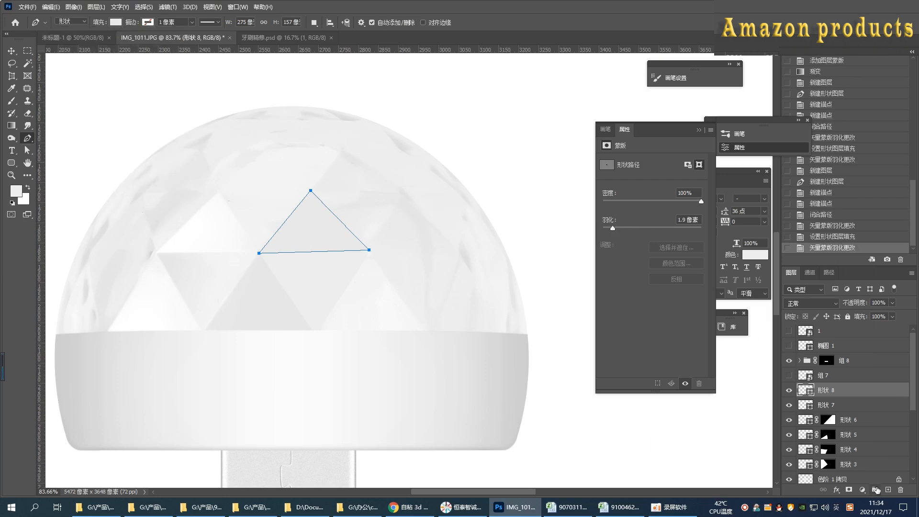
# - On a new layer, draw an upright triangle about 267 by 200 px over the bottom-row facet right of 形状 7
pyautogui.click(888, 490)
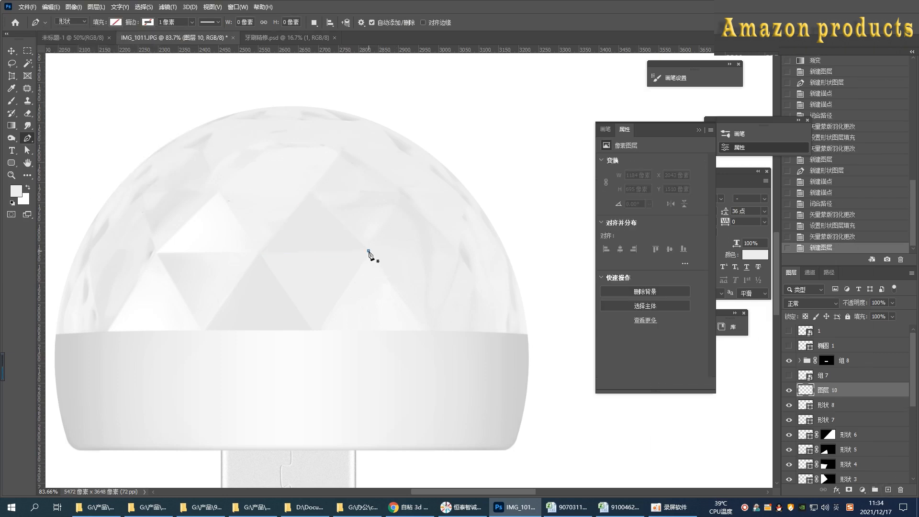
pyautogui.click(368, 251)
pyautogui.click(318, 330)
pyautogui.click(424, 330)
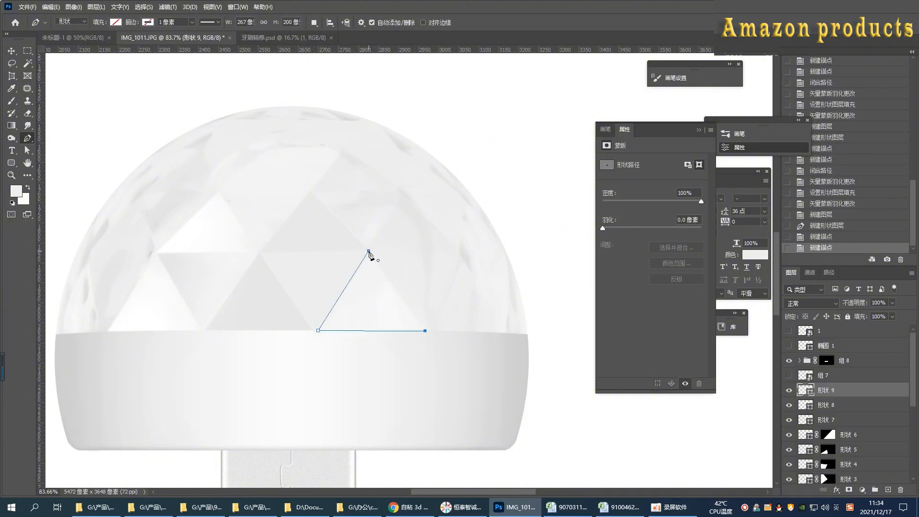
pyautogui.click(369, 250)
# - Fill the triangle 形状 9 with near-white #f8f8f8 sampled from its facet and feather its path by about 1.6 px
pyautogui.click(116, 22)
pyautogui.click(175, 40)
pyautogui.click(382, 306)
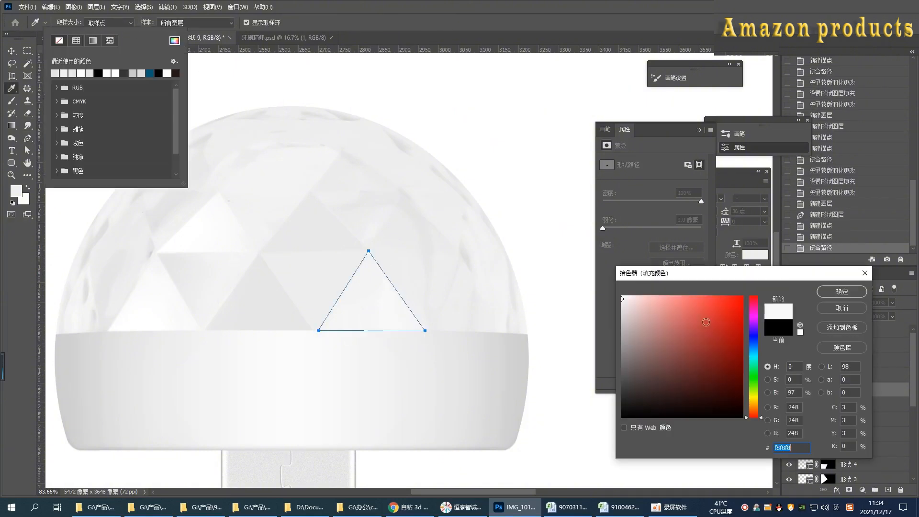
pyautogui.click(836, 292)
pyautogui.moveTo(603, 228); pyautogui.dragTo(609, 229)
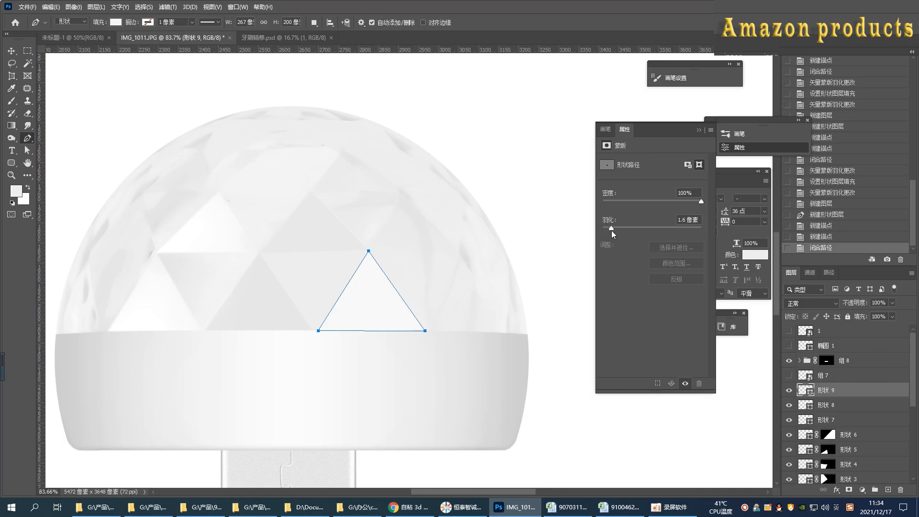
# - On a new layer, draw an inverted triangle about 228 by 208 px over the facet right of 形状 9
pyautogui.click(889, 490)
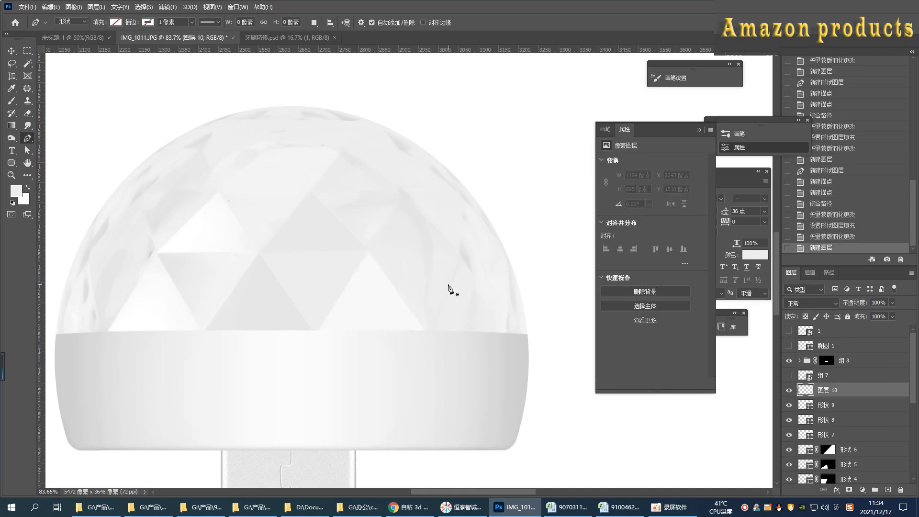
pyautogui.click(368, 251)
pyautogui.click(460, 252)
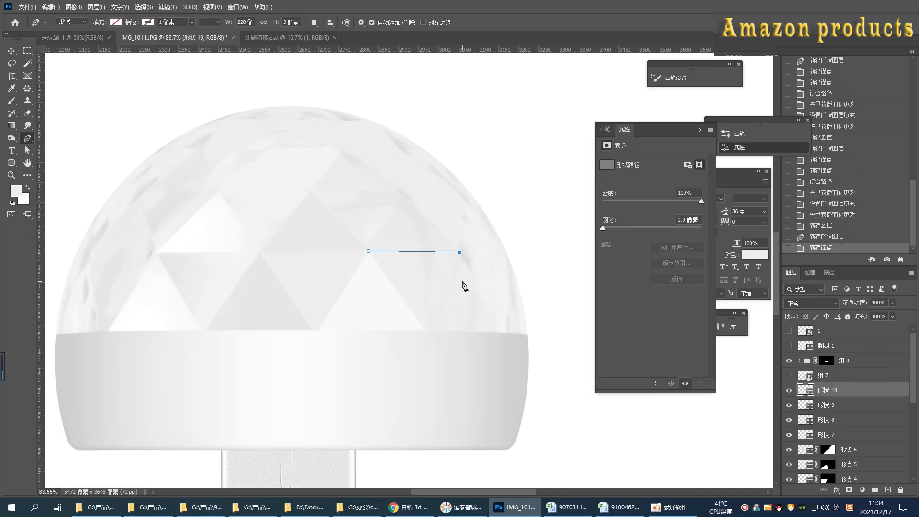
pyautogui.click(429, 333)
pyautogui.click(368, 251)
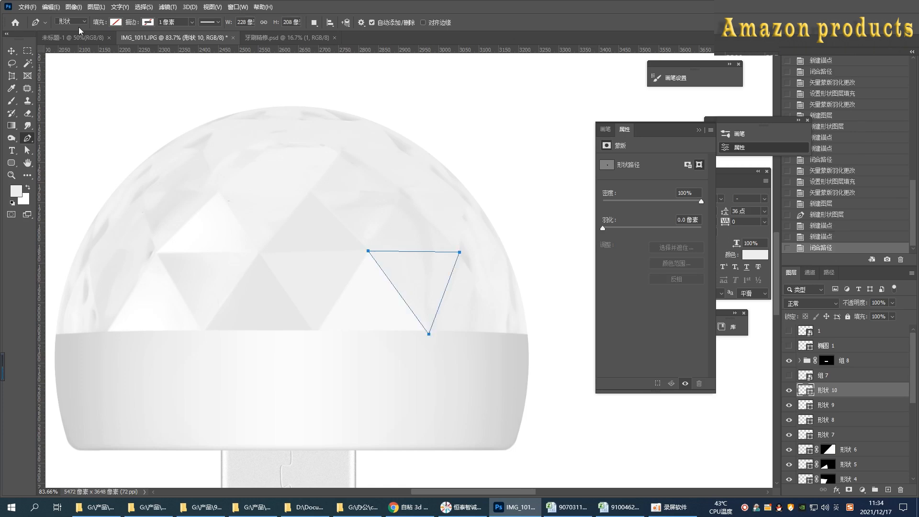
# - Fill the inverted triangle 形状 10 with a light grey sampled from the dome and feather its path slightly
pyautogui.click(116, 22)
pyautogui.click(174, 40)
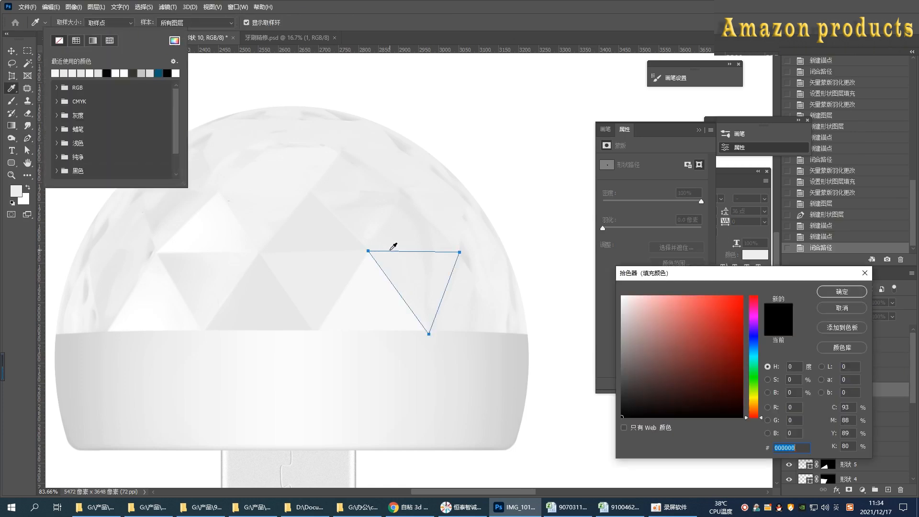
pyautogui.click(839, 292)
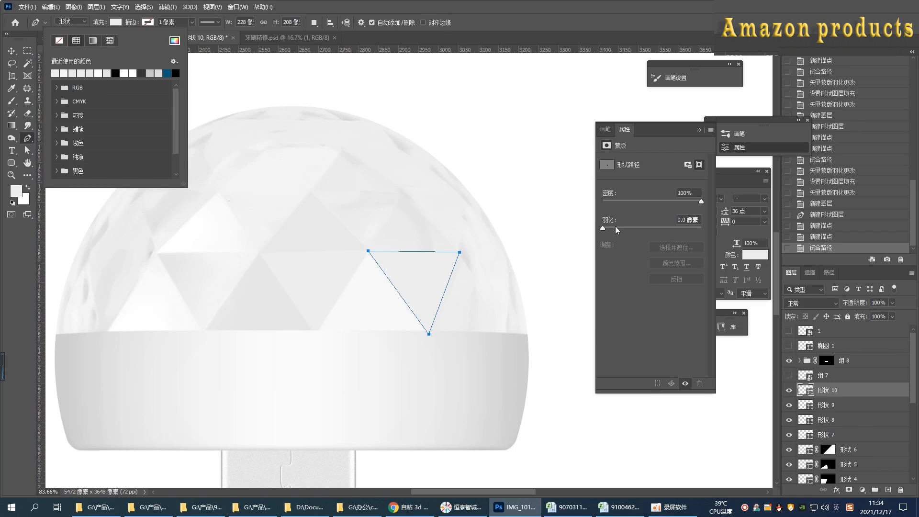
pyautogui.click(613, 227)
# - On a new layer, draw an upright triangle about 188 by 200 px over the bottom-row facet right of 形状 10
pyautogui.click(888, 490)
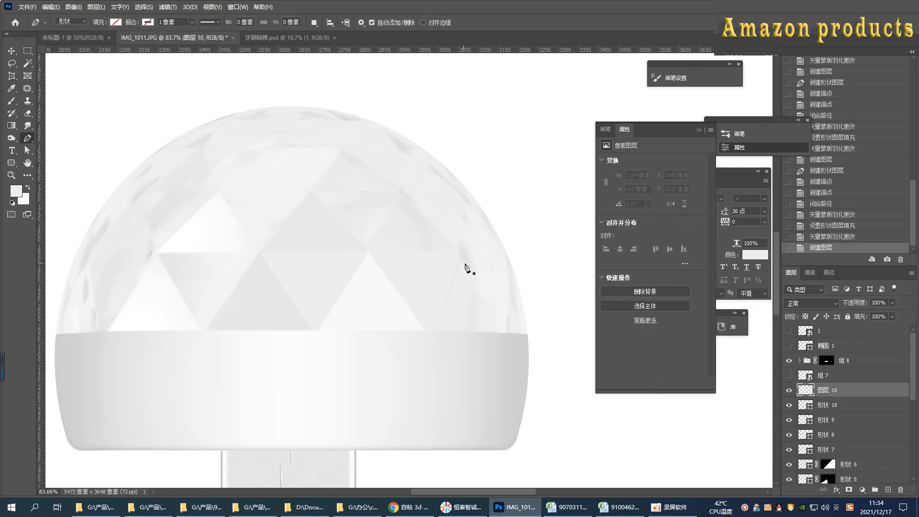
pyautogui.click(460, 253)
pyautogui.click(431, 332)
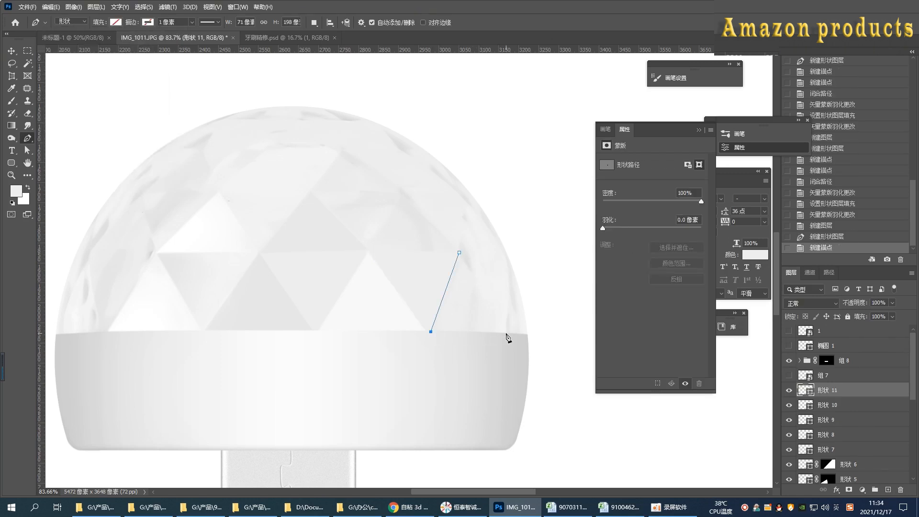
pyautogui.click(506, 332)
pyautogui.click(459, 253)
# - Fill the triangle 形状 11 with a light grey sampled from the dome and feather its path by about 1.3 px
pyautogui.click(115, 22)
pyautogui.click(174, 40)
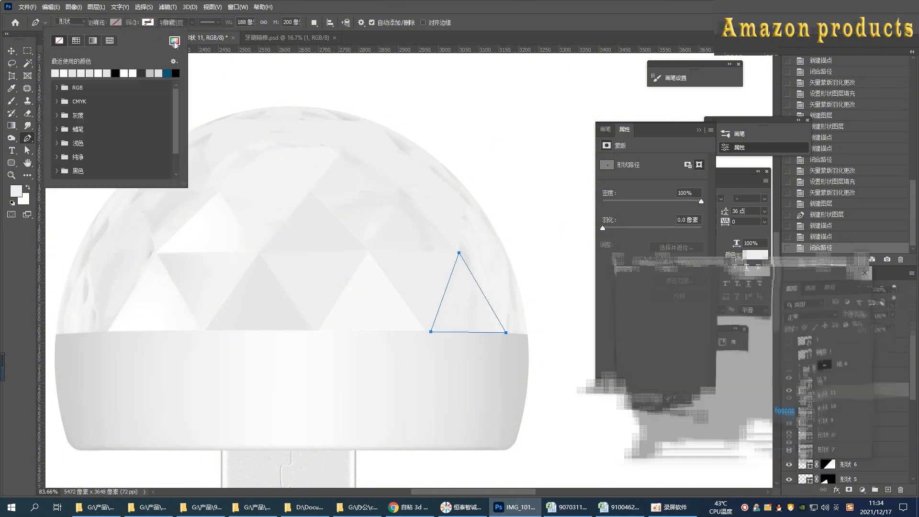
pyautogui.click(843, 297)
pyautogui.moveTo(613, 229); pyautogui.dragTo(611, 229)
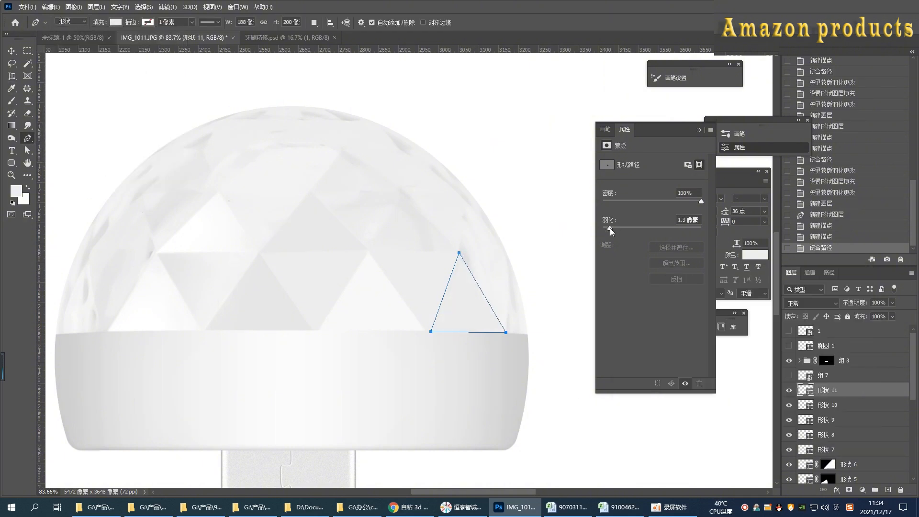
# - On a new layer, draw a narrow inverted triangle about 123 by 200 px between 形状 11 and the dome's right edge
pyautogui.click(889, 489)
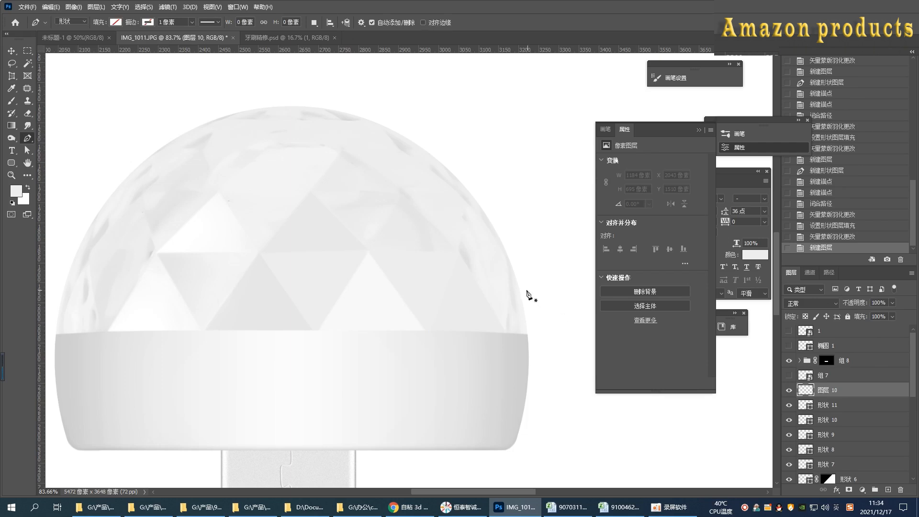
pyautogui.click(458, 252)
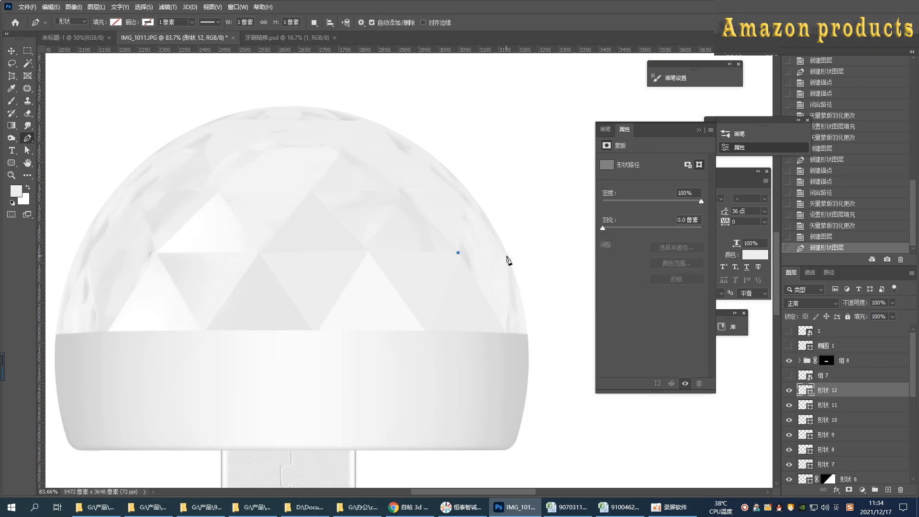
pyautogui.click(508, 256)
pyautogui.click(505, 332)
pyautogui.click(458, 253)
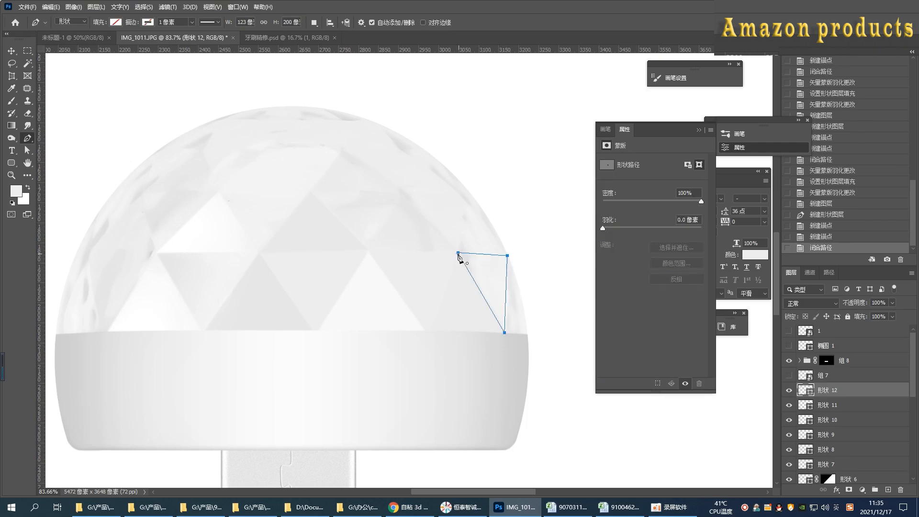
# - Fill the narrow triangle 形状 12 with light grey #f1f1f1 sampled from the dome and feather its path by about 1.0 px
pyautogui.click(116, 22)
pyautogui.click(174, 40)
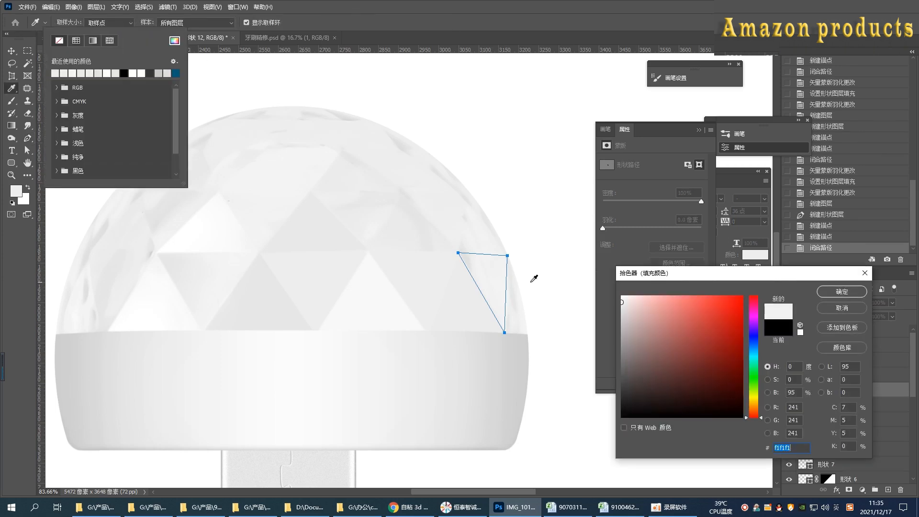
pyautogui.click(841, 291)
pyautogui.click(607, 228)
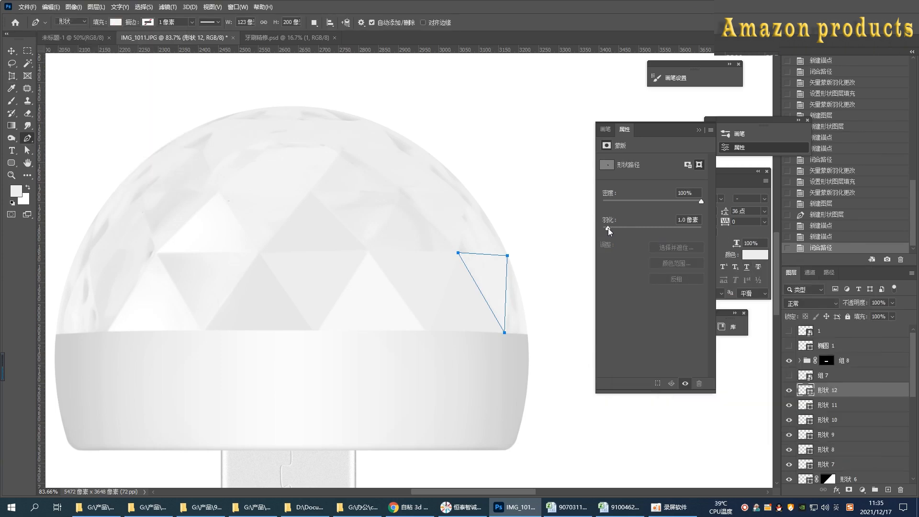
# - Add a new layer, group it with the facet shape layers, and mask the group with the outline of the dome layer 色阶 1 拷贝
pyautogui.hotkey('ctrl', 'shift', 'alt', 'n')
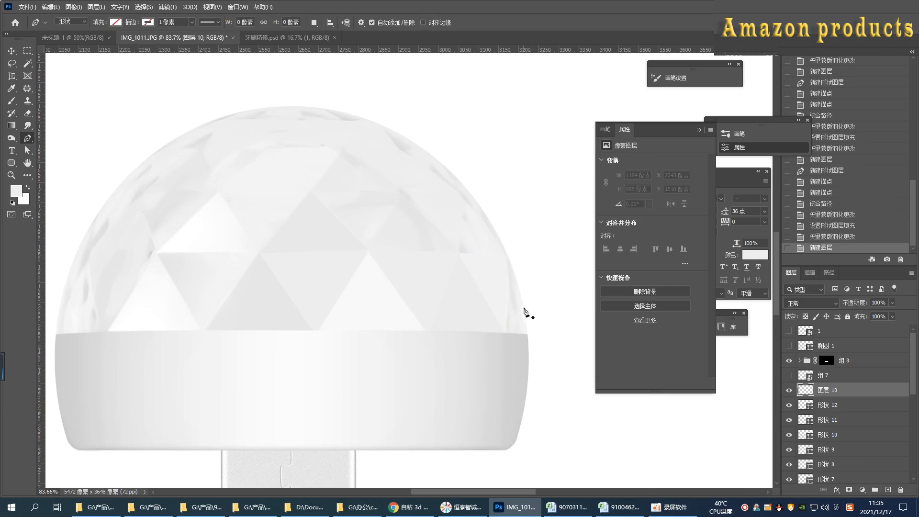
pyautogui.click(507, 255)
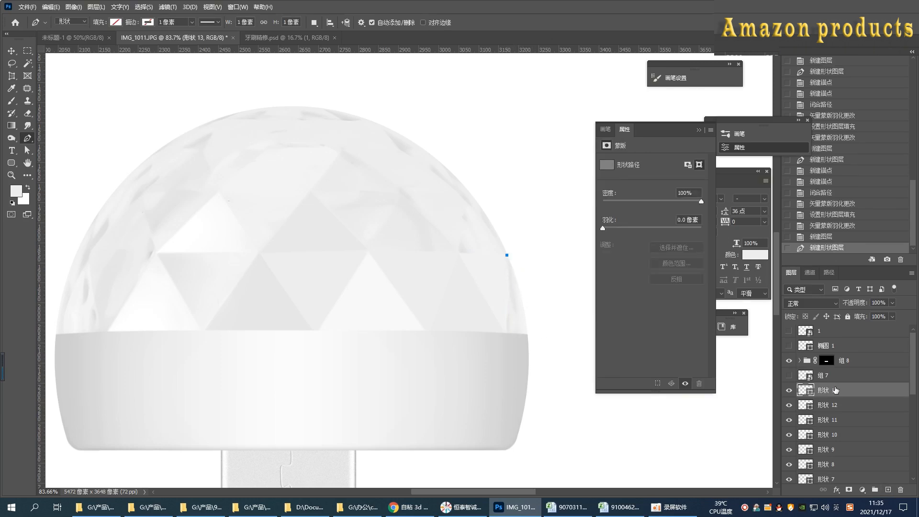
pyautogui.hotkey('ctrl', 'z')
pyautogui.scroll(-5, 836, 390)
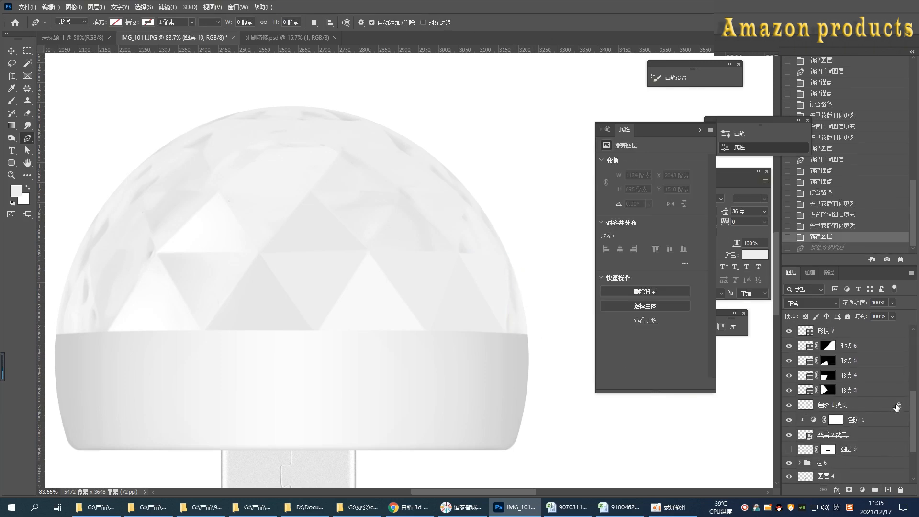
pyautogui.keyDown('ctrl'); pyautogui.click(807, 405); pyautogui.keyUp('ctrl')
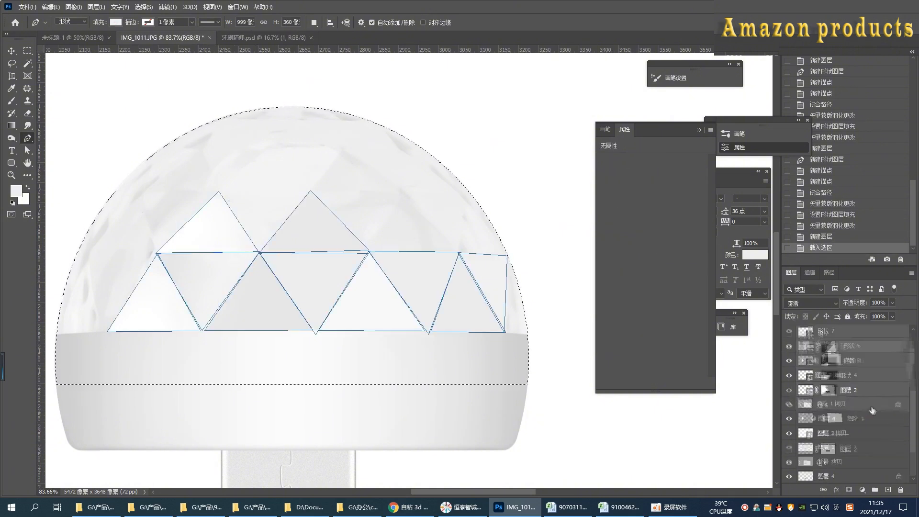
pyautogui.hotkey('ctrl', 'g')
pyautogui.click(849, 490)
pyautogui.click(801, 350)
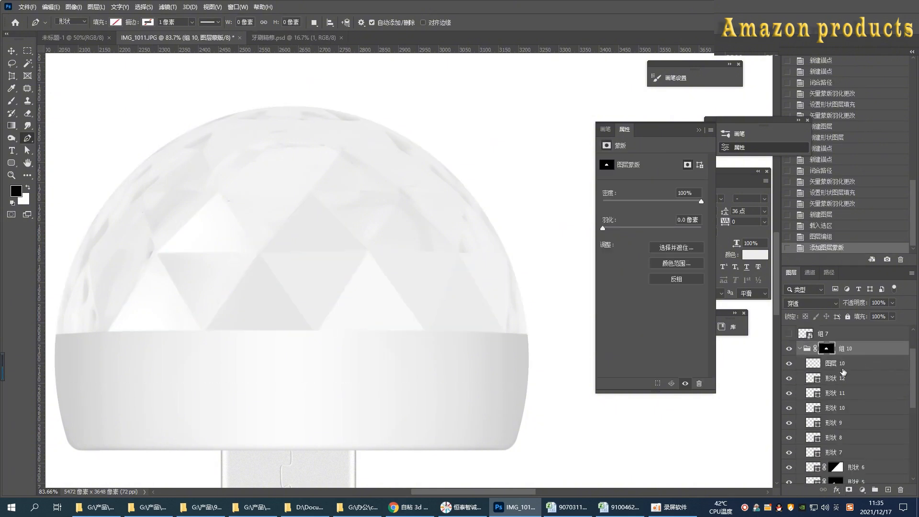
# - On the empty layer inside the masked group, draw a four-sided shape about 62 px wide over the dome's lower right edge facet
pyautogui.click(842, 365)
pyautogui.click(507, 257)
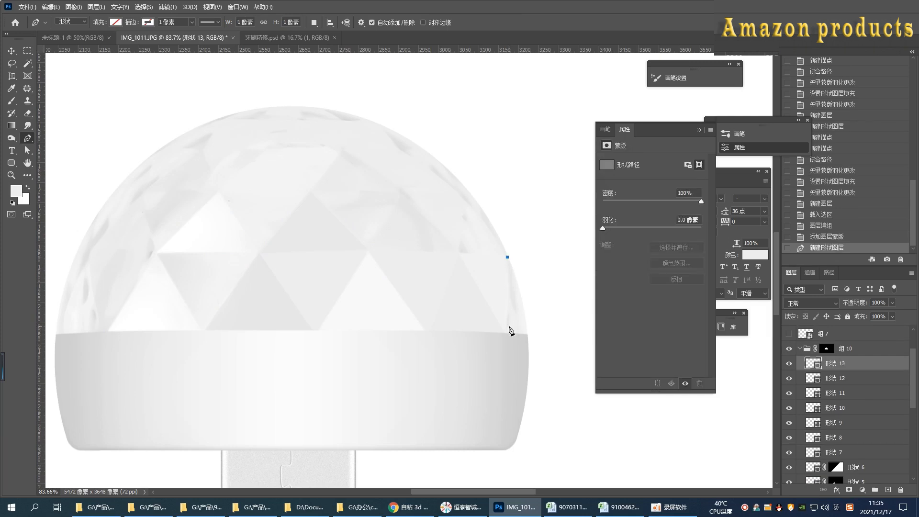
pyautogui.click(507, 333)
pyautogui.click(530, 335)
pyautogui.click(531, 284)
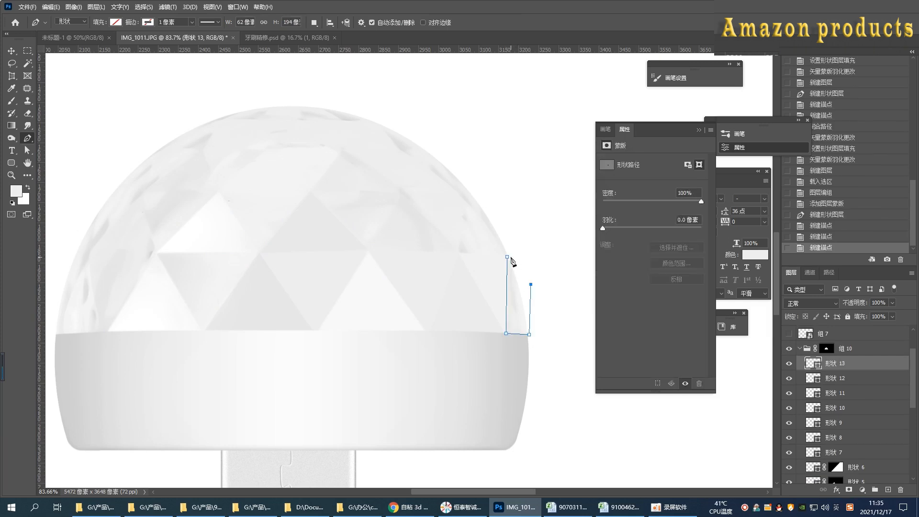
pyautogui.click(507, 257)
# - Fill the edge facet 形状 13 with light grey #f0f0f0 sampled from the dome's right edge
pyautogui.click(114, 22)
pyautogui.click(174, 40)
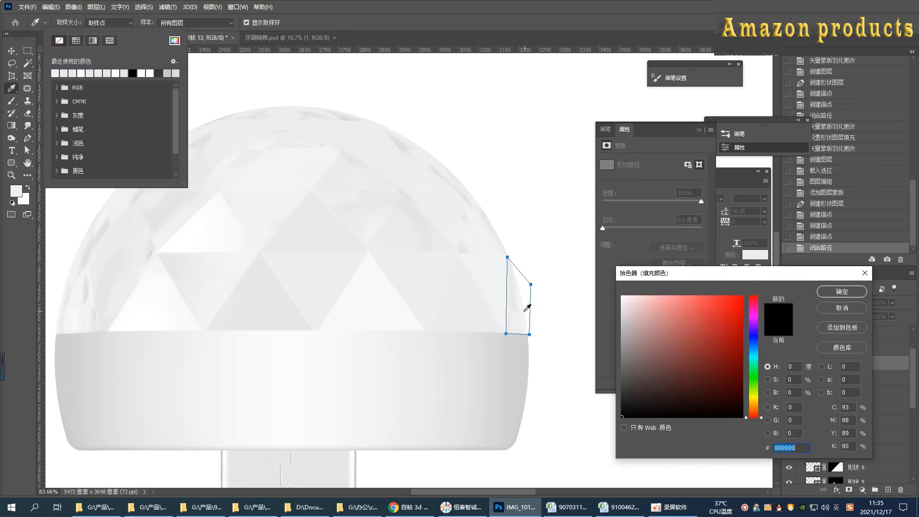
pyautogui.click(521, 316)
pyautogui.click(842, 292)
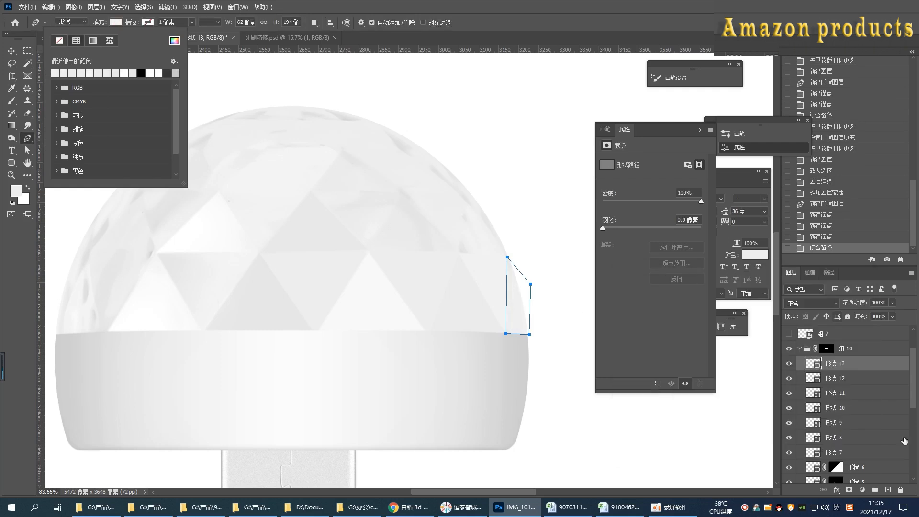
# - Add an empty layer above the edge facet 形状 13 and set that facet's fill to light grey #f0f0f0
pyautogui.click(888, 490)
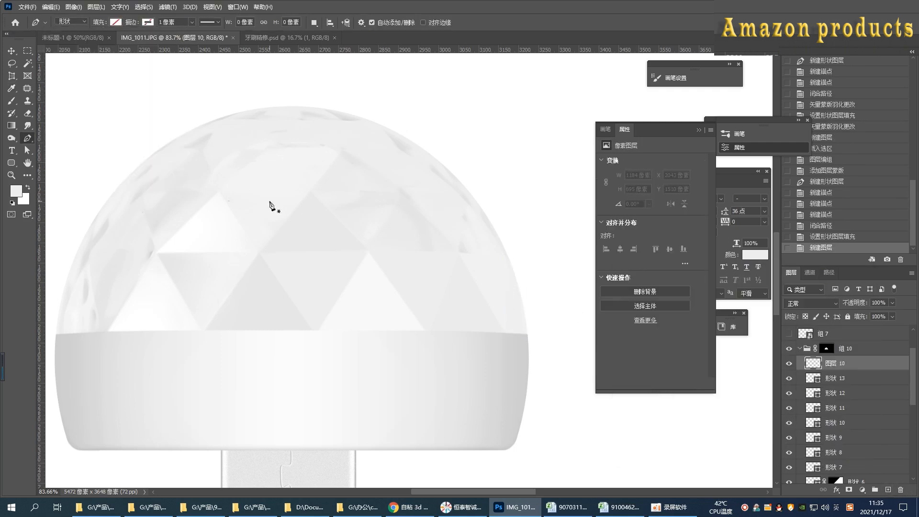
pyautogui.click(827, 379)
pyautogui.click(172, 41)
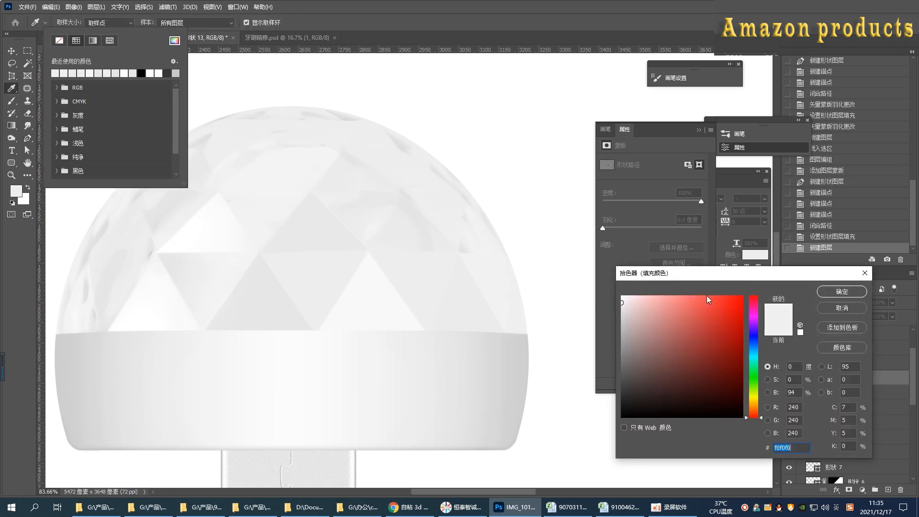
pyautogui.click(843, 293)
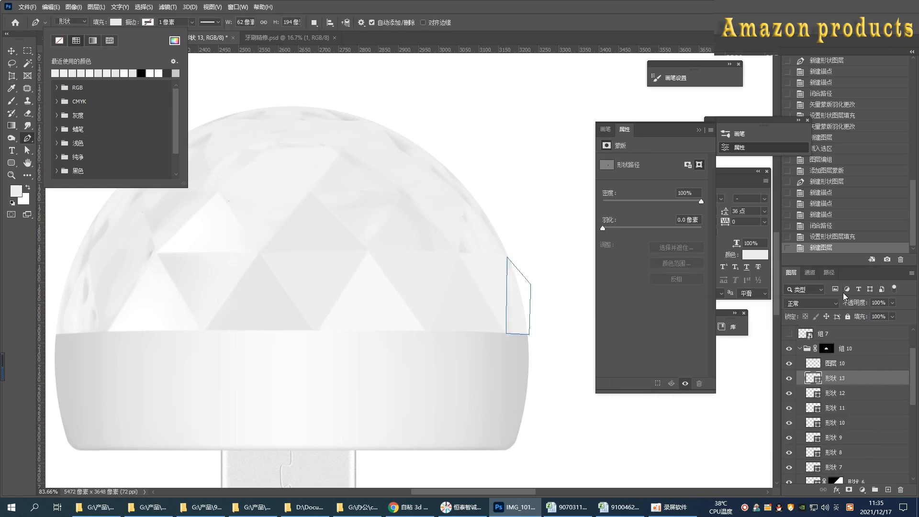
# - On the empty layer, draw an inverted triangle about 169 × 204 px over the dome's lower left facet, beside the white triangle
pyautogui.click(839, 365)
pyautogui.moveTo(223, 284); pyautogui.dragTo(278, 274)
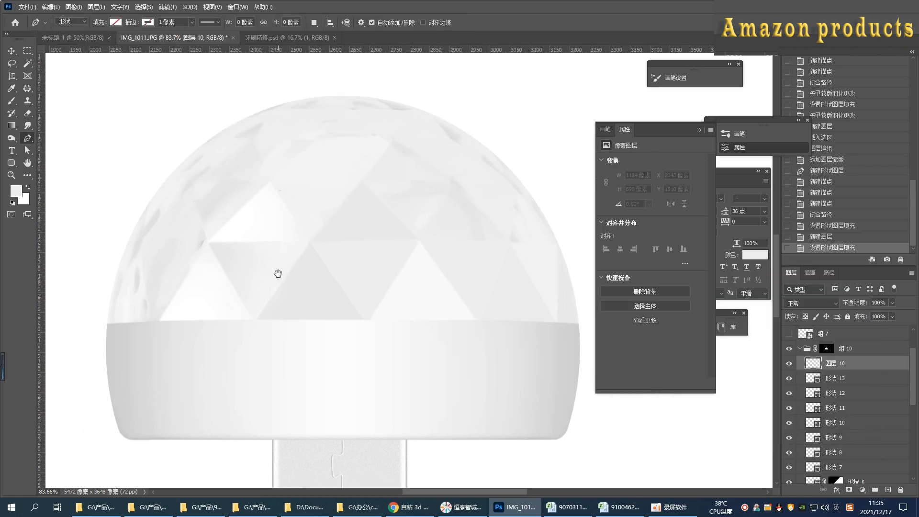
pyautogui.click(208, 243)
pyautogui.click(158, 321)
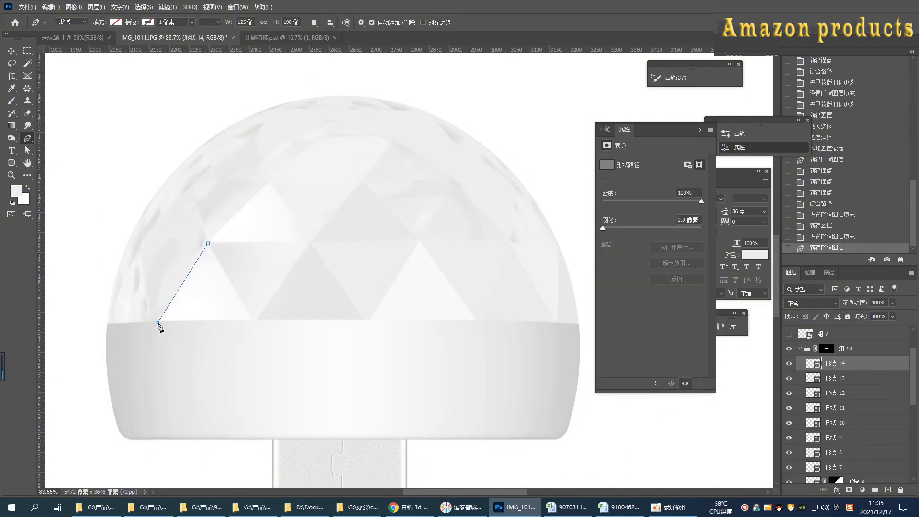
pyautogui.click(137, 242)
pyautogui.hotkey('ctrl', 'z')
pyautogui.click(141, 242)
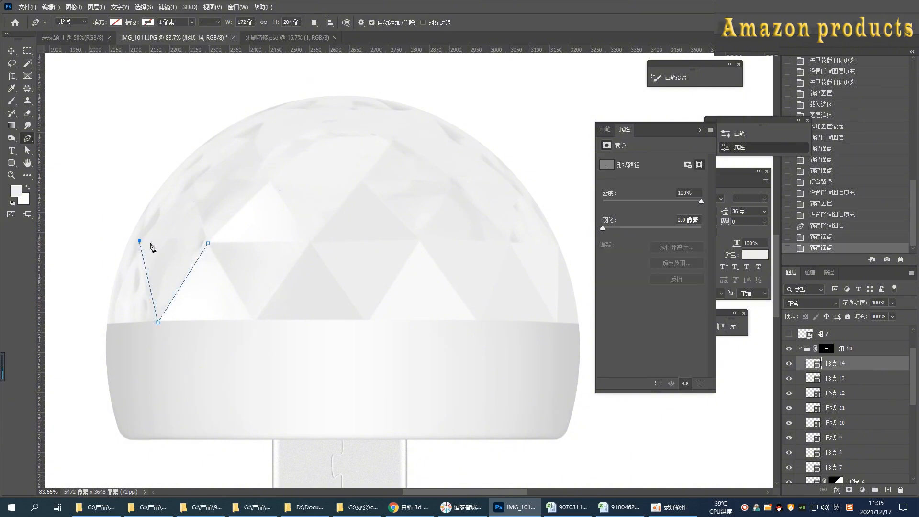
pyautogui.click(208, 243)
# - Fill the triangle 形状 14 with light grey and slightly feather its path, adding an empty layer above it
pyautogui.click(116, 22)
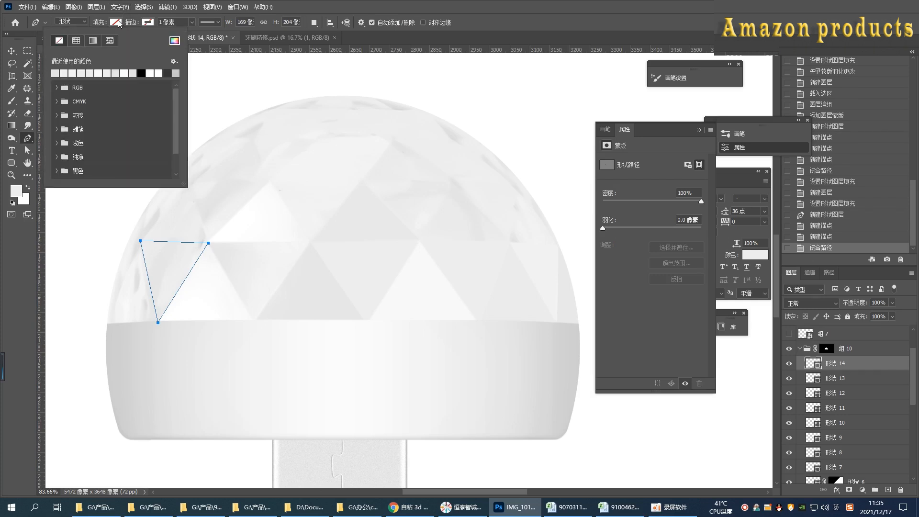
pyautogui.click(174, 40)
pyautogui.click(841, 290)
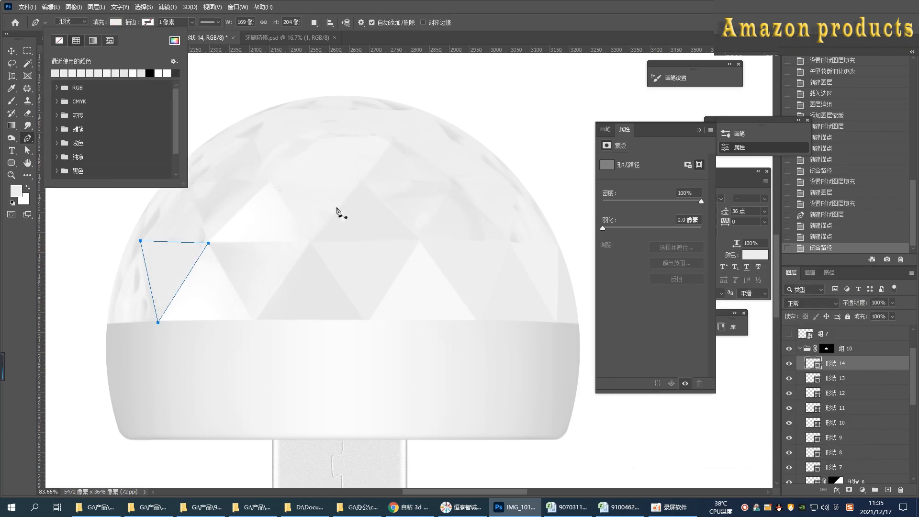
pyautogui.click(888, 490)
pyautogui.click(832, 379)
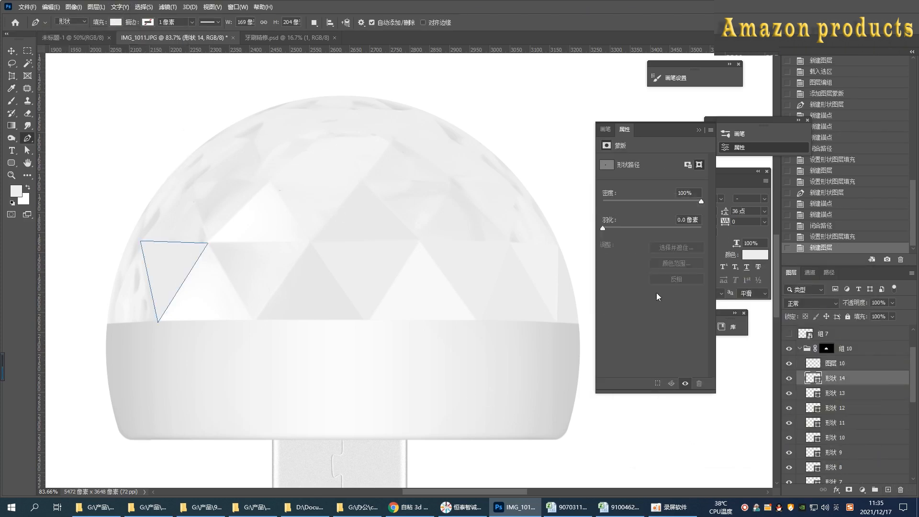
pyautogui.moveTo(613, 230); pyautogui.dragTo(613, 230)
# - On the empty layer, draw a three-point shape about 120 × 209 px over the lower left edge facet, curving its outer side along the dome
pyautogui.click(834, 363)
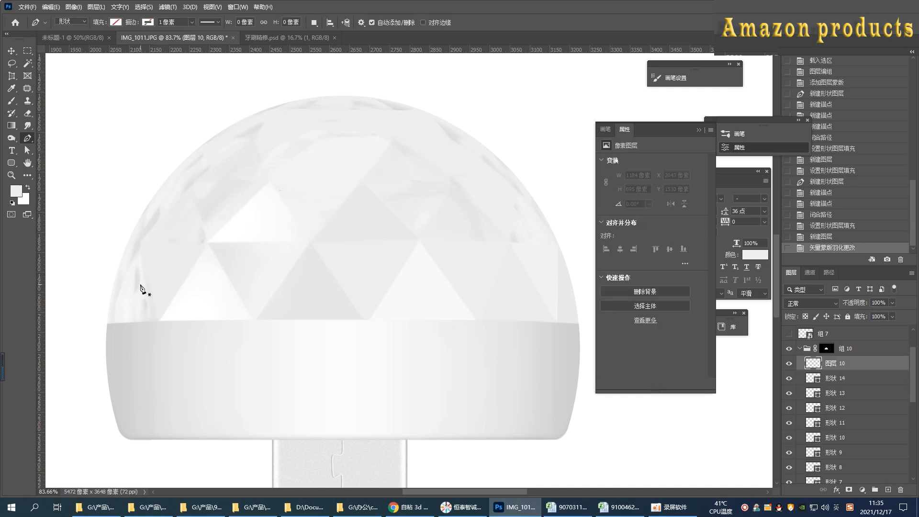
pyautogui.click(143, 244)
pyautogui.moveTo(113, 324); pyautogui.dragTo(109, 362)
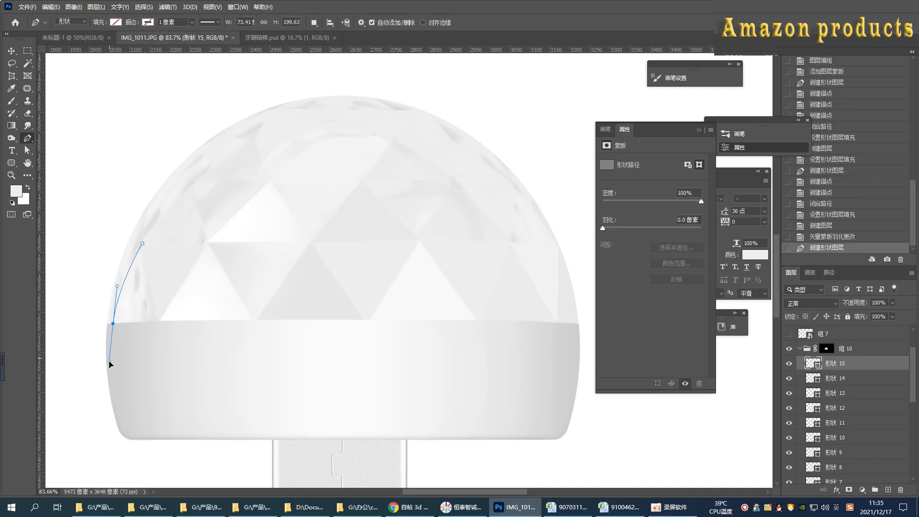
pyautogui.hotkey('ctrl', 'z')
pyautogui.moveTo(112, 326); pyautogui.dragTo(161, 329)
pyautogui.click(160, 327)
pyautogui.click(142, 243)
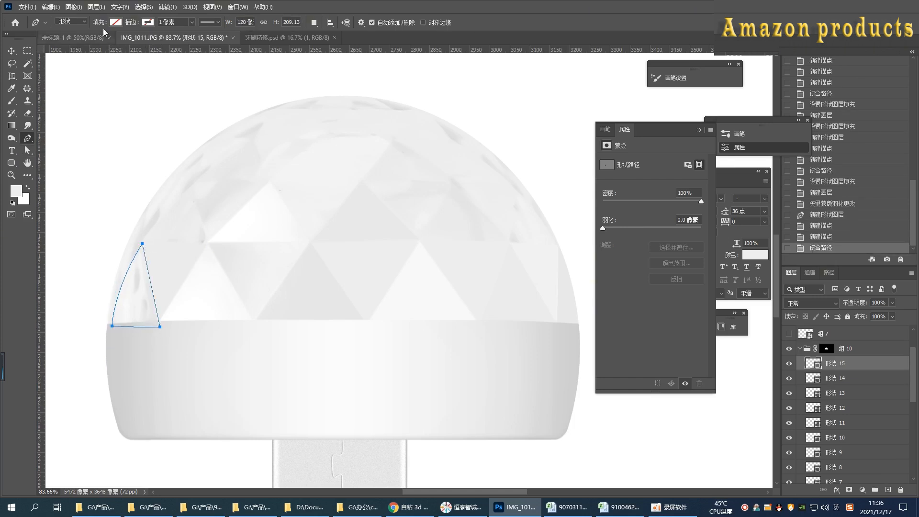
# - Fill the curved edge facet 形状 15 with near-white #f7f7f7 sampled from the dome and feather its path by about 1.7 px
pyautogui.click(116, 22)
pyautogui.click(174, 40)
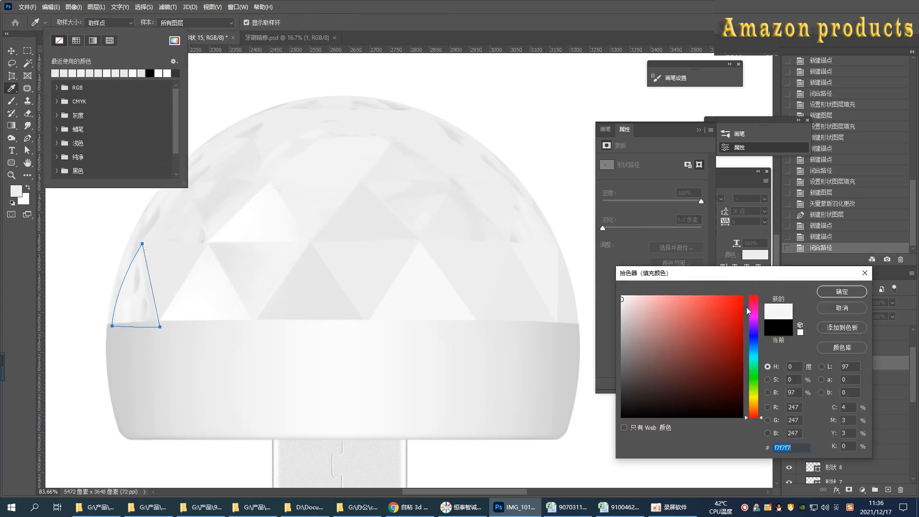
pyautogui.click(832, 294)
pyautogui.click(611, 228)
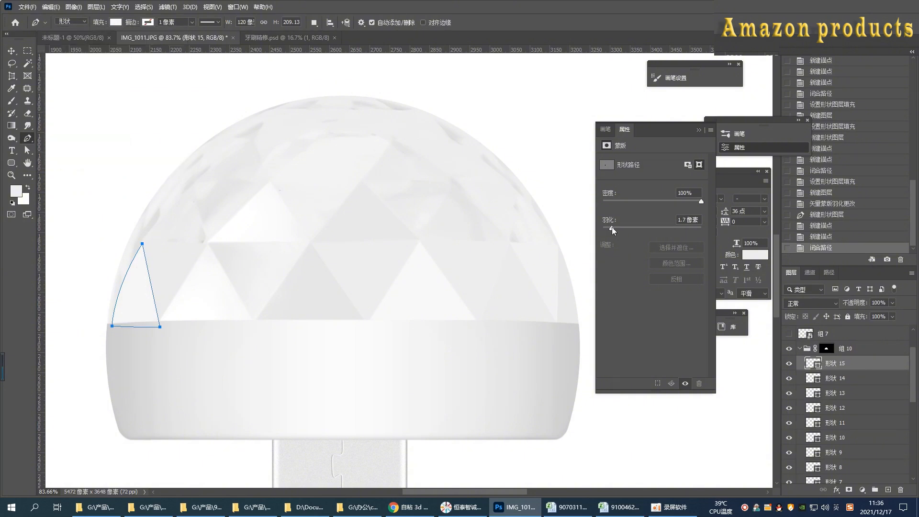
# - On a new layer, draw an upright triangle about 229 × 158 px over the right-hand facet in the dome's second row
pyautogui.click(888, 490)
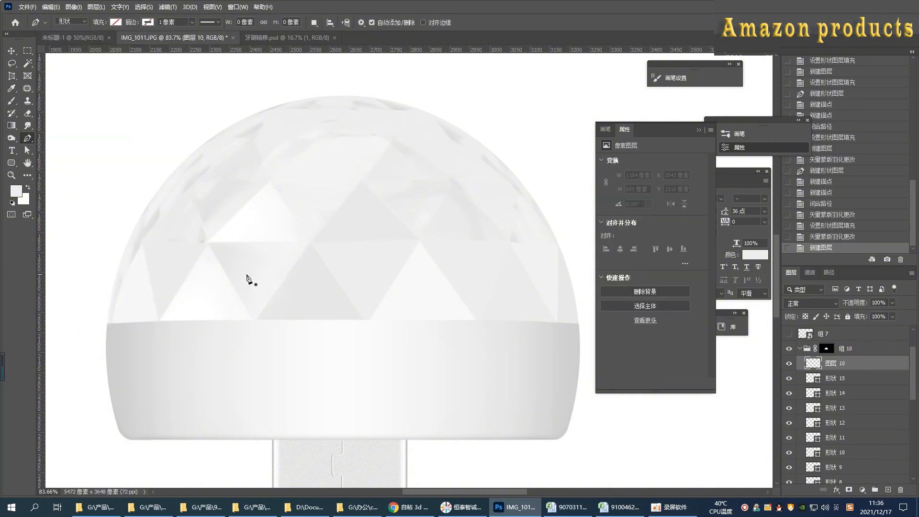
pyautogui.moveTo(529, 223); pyautogui.dragTo(455, 247)
pyautogui.scroll(2, 480, 215)
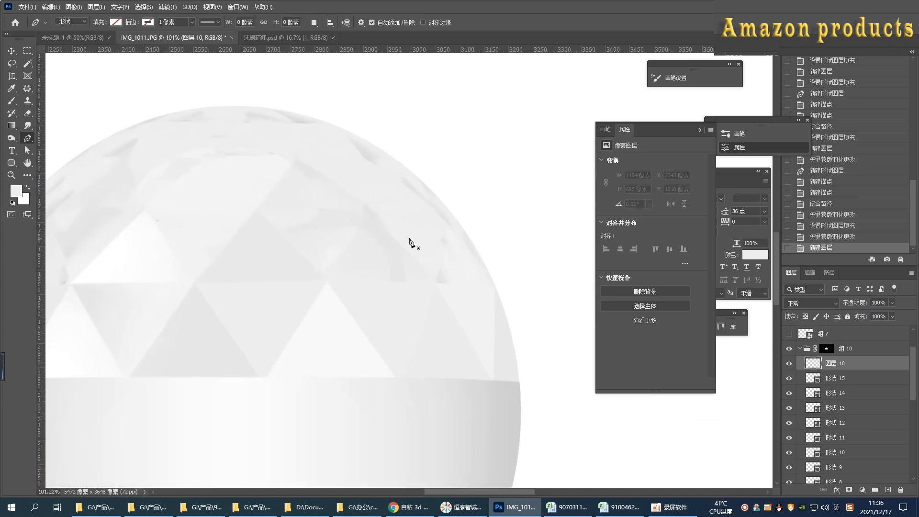
pyautogui.click(325, 282)
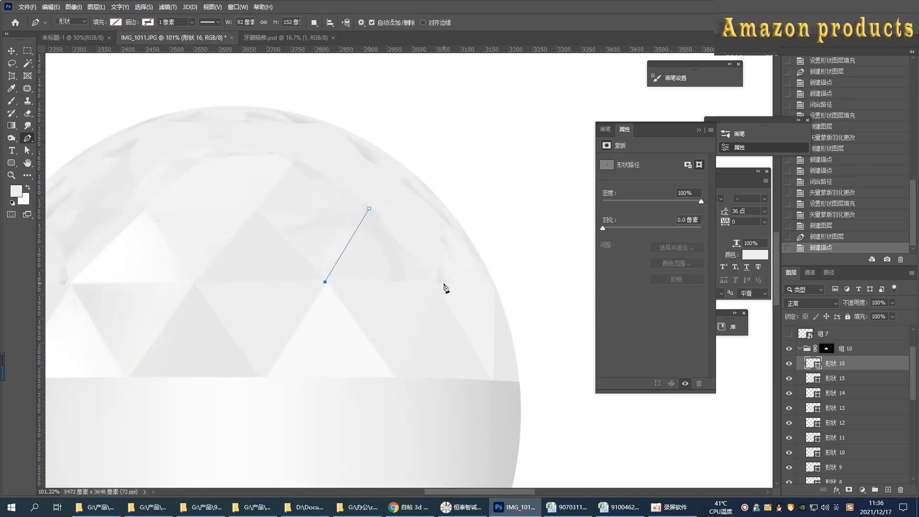
pyautogui.click(435, 284)
pyautogui.click(370, 209)
# - Fill the triangle 形状 16 with light grey sampled from the dome and feather its path slightly
pyautogui.click(115, 22)
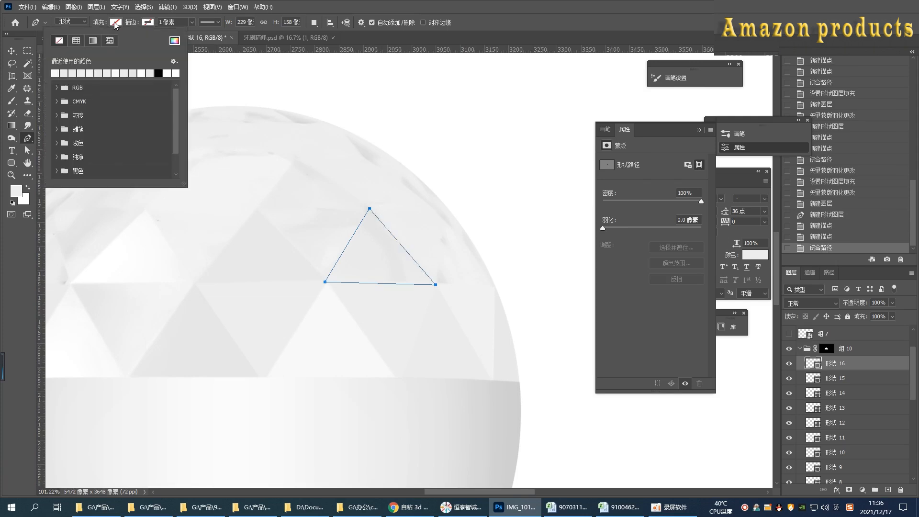
pyautogui.click(174, 40)
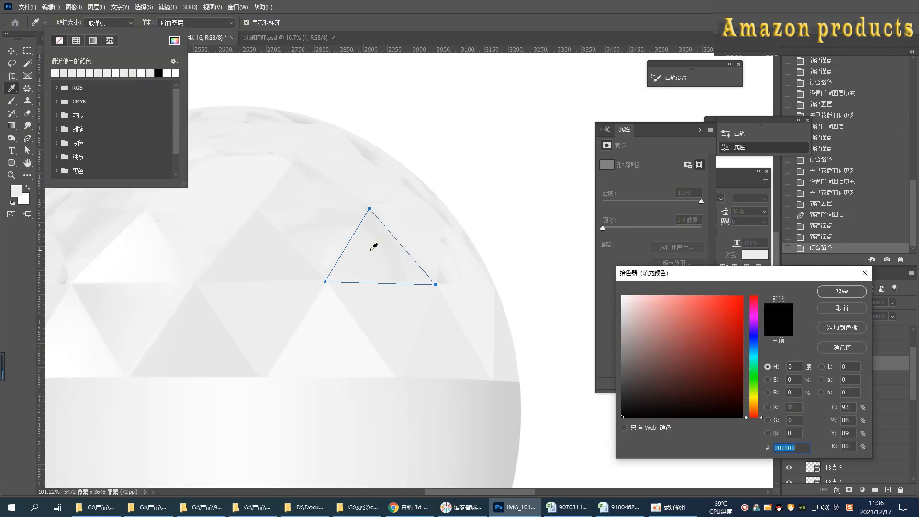
pyautogui.click(842, 292)
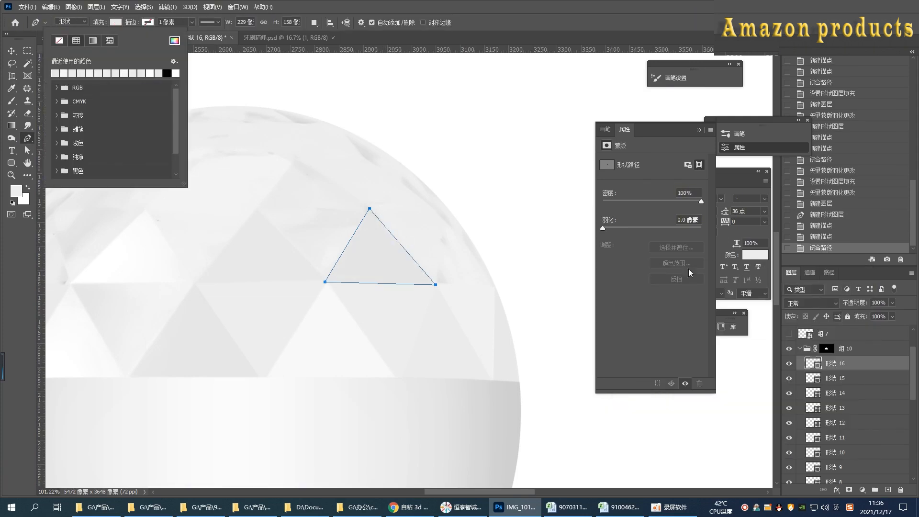
# - On a new layer, draw an inverted triangle about 229 × 155 px over the facet directly left of 形状 16
pyautogui.click(888, 490)
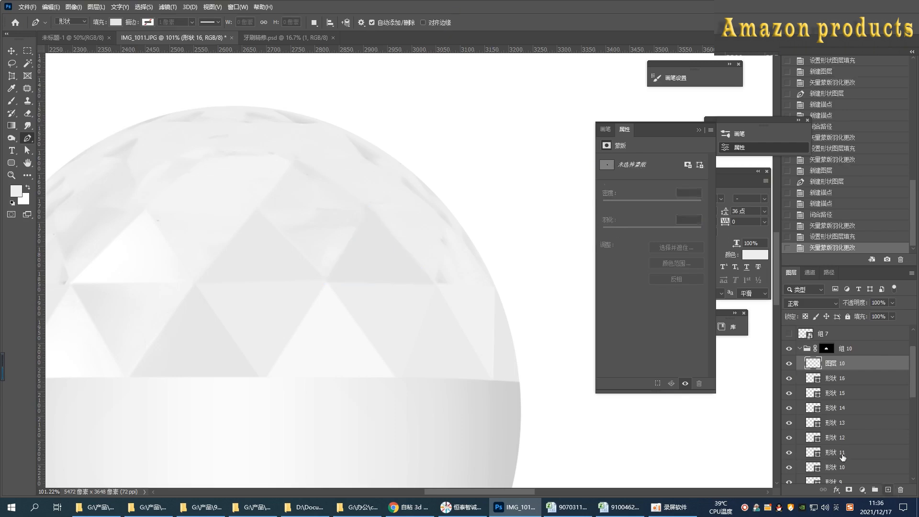
pyautogui.click(258, 206)
pyautogui.click(326, 281)
pyautogui.click(368, 208)
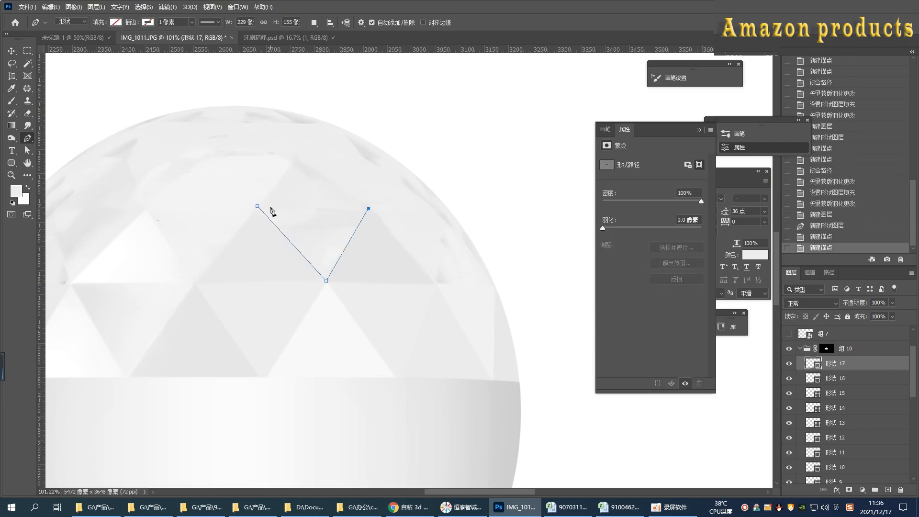
pyautogui.click(257, 206)
# - Fill the inverted triangle 形状 17 with light grey #e9e9e9 sampled from the dome and feather its path slightly
pyautogui.click(114, 23)
pyautogui.click(174, 40)
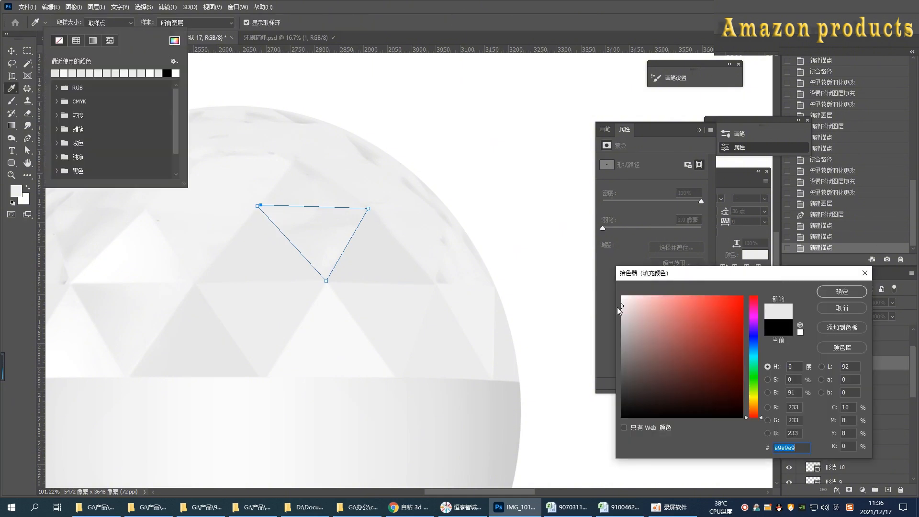
pyautogui.click(823, 292)
pyautogui.moveTo(603, 228); pyautogui.dragTo(613, 228)
# - On a new layer, draw an inverted triangle about 192 × 158 px over the facet left of the white second-row triangle
pyautogui.click(889, 490)
pyautogui.hscroll(-5, 297, 247)
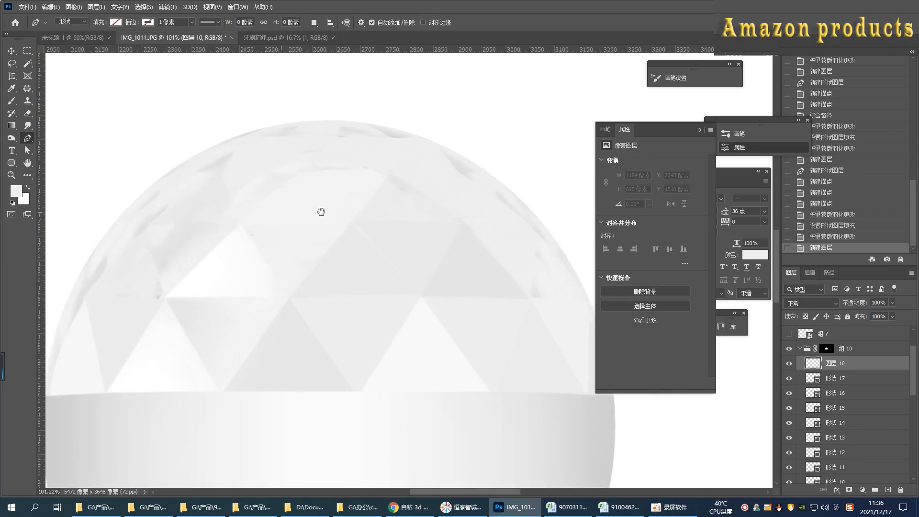
pyautogui.scroll(-5, 331, 225)
pyautogui.scroll(5, 308, 225)
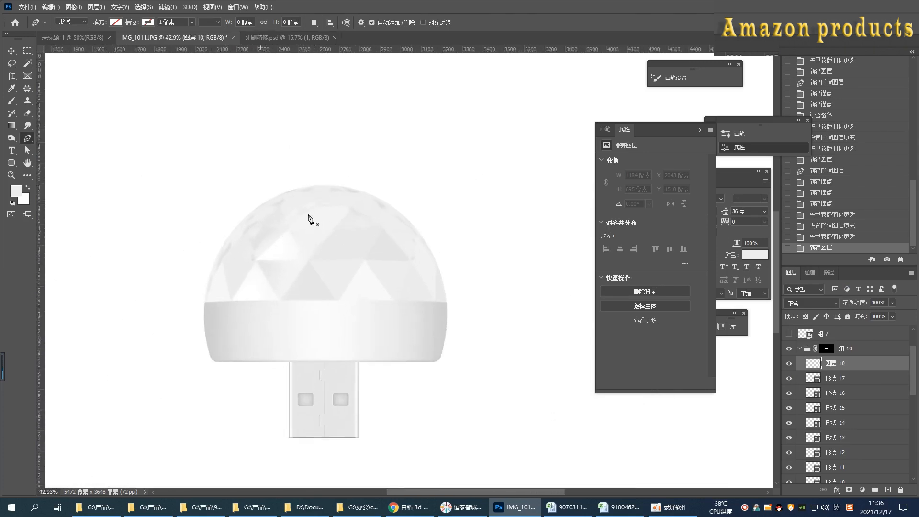
pyautogui.scroll(3, 240, 240)
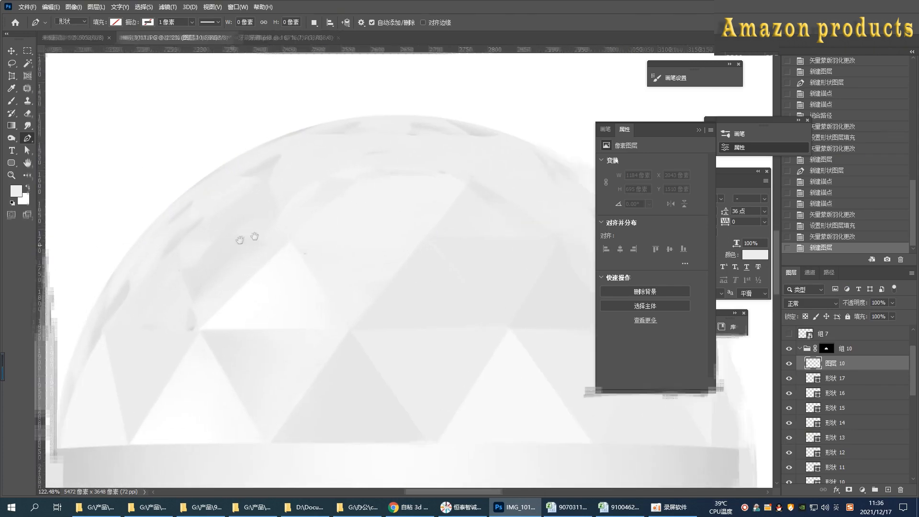
pyautogui.click(196, 236)
pyautogui.click(215, 323)
pyautogui.click(309, 231)
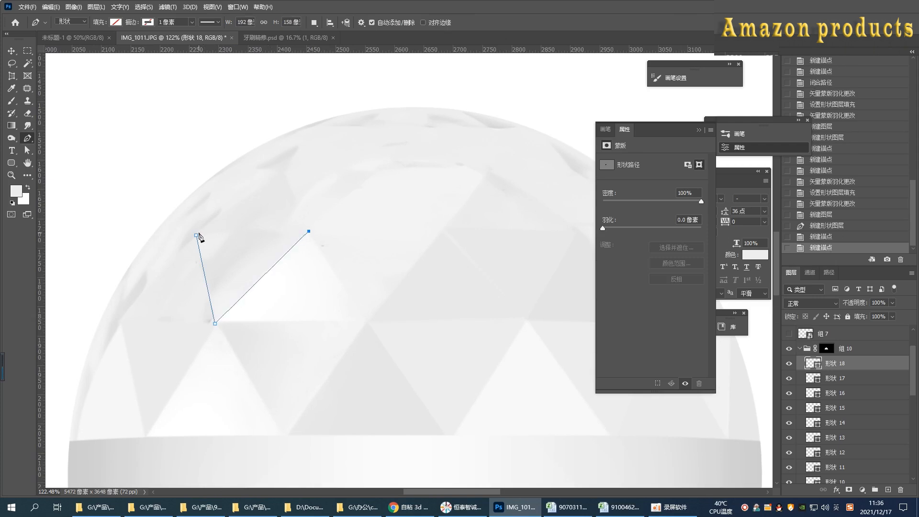
pyautogui.click(197, 236)
# - Fill the inverted triangle 形状 18 with grey #e4e4e4 sampled from the dome and feather its path by about 2.0 px
pyautogui.click(115, 22)
pyautogui.click(174, 41)
pyautogui.click(236, 246)
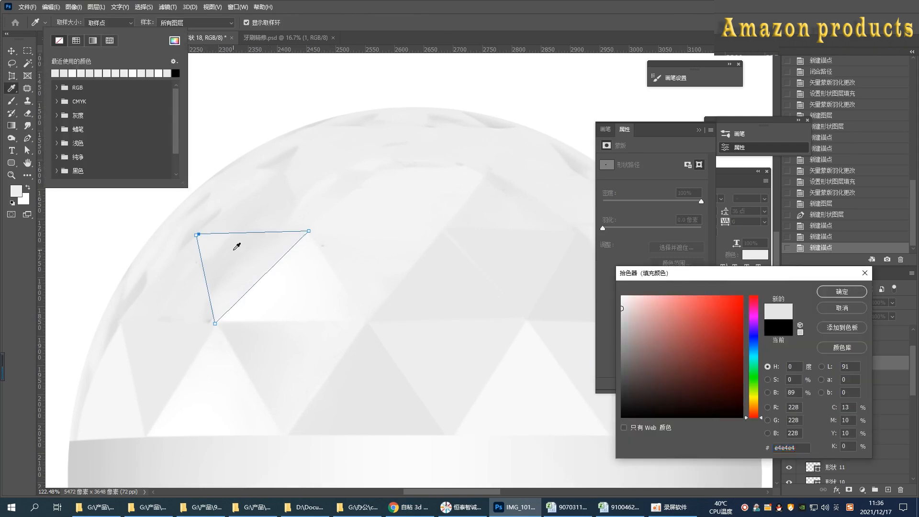
pyautogui.click(856, 292)
pyautogui.moveTo(621, 228); pyautogui.dragTo(613, 226)
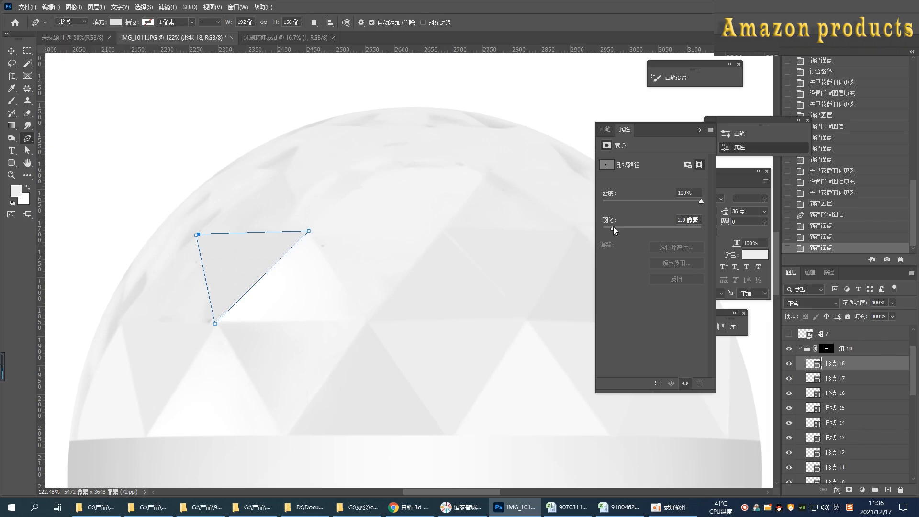
# - On a new layer, draw a triangle about 191 × 107 px with a curved outer side over the facet directly above 形状 18
pyautogui.click(888, 489)
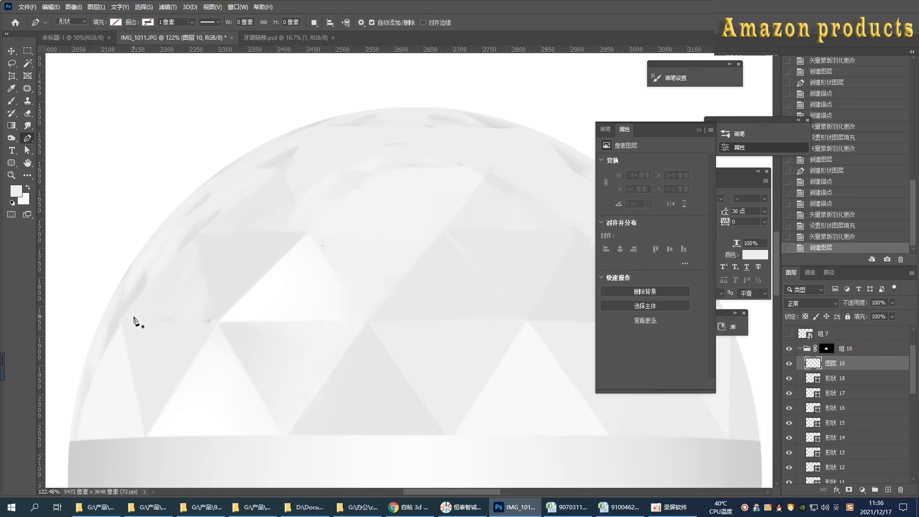
pyautogui.moveTo(239, 254); pyautogui.dragTo(160, 288)
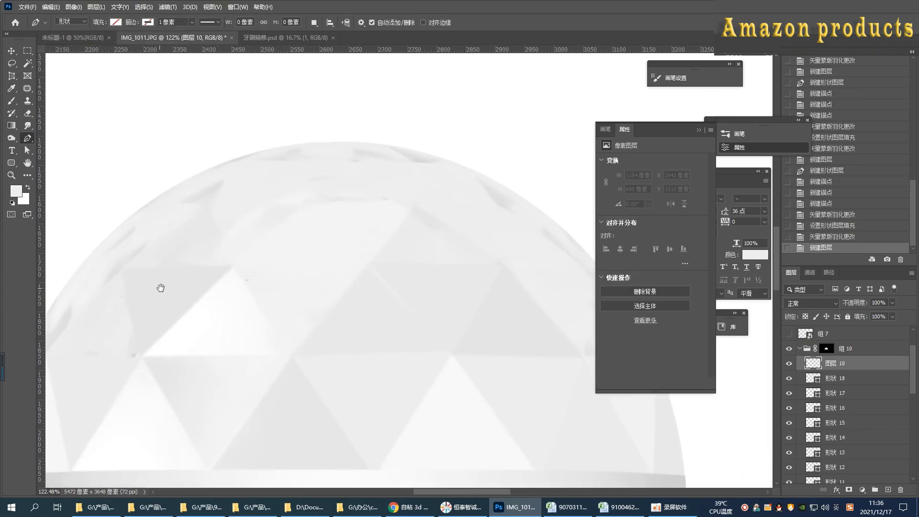
pyautogui.click(208, 207)
pyautogui.click(150, 241)
pyautogui.click(123, 270)
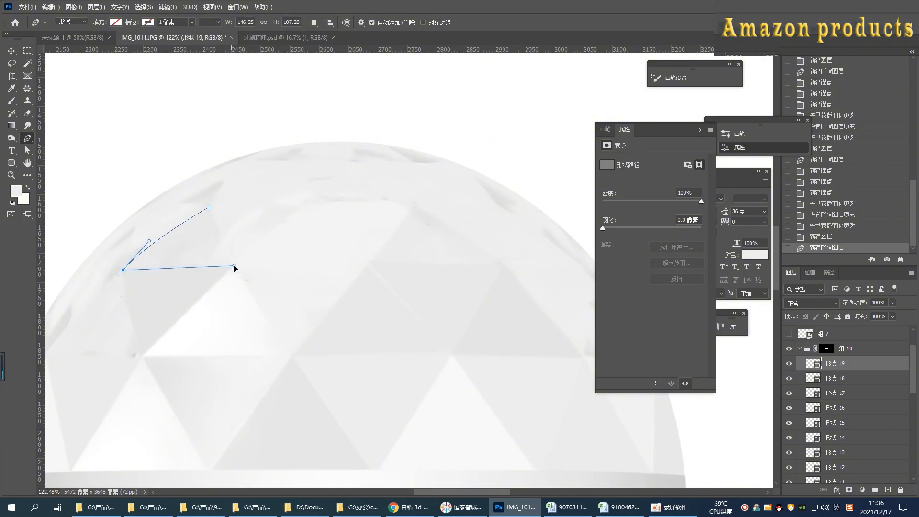
pyautogui.click(234, 266)
pyautogui.click(209, 207)
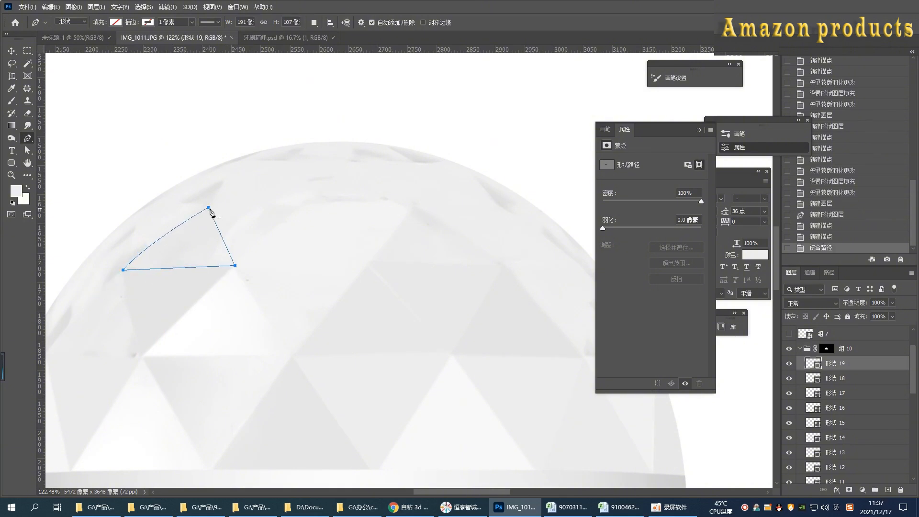
# - Fill the curved facet 形状 19 with light grey #e9e9e9 and slightly feather its path, adding an empty layer above it
pyautogui.click(115, 22)
pyautogui.click(174, 41)
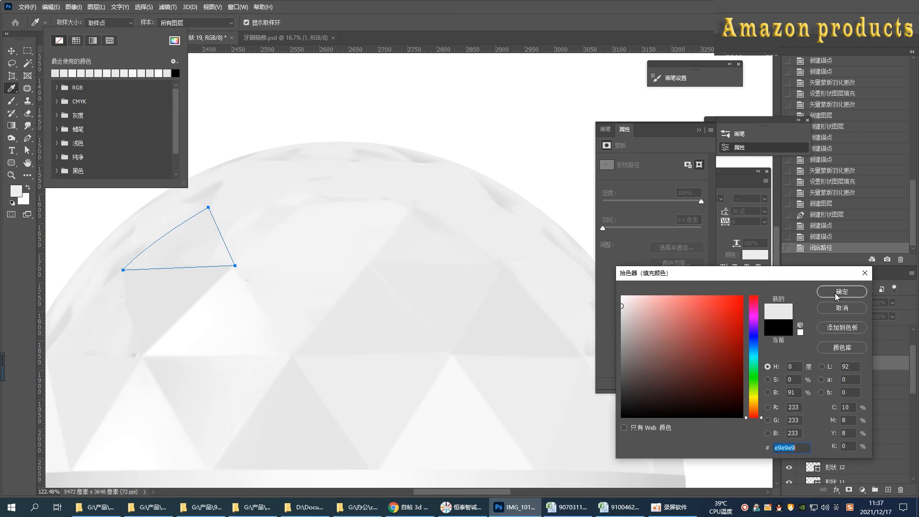
pyautogui.click(837, 294)
pyautogui.moveTo(603, 229); pyautogui.dragTo(609, 229)
pyautogui.click(888, 490)
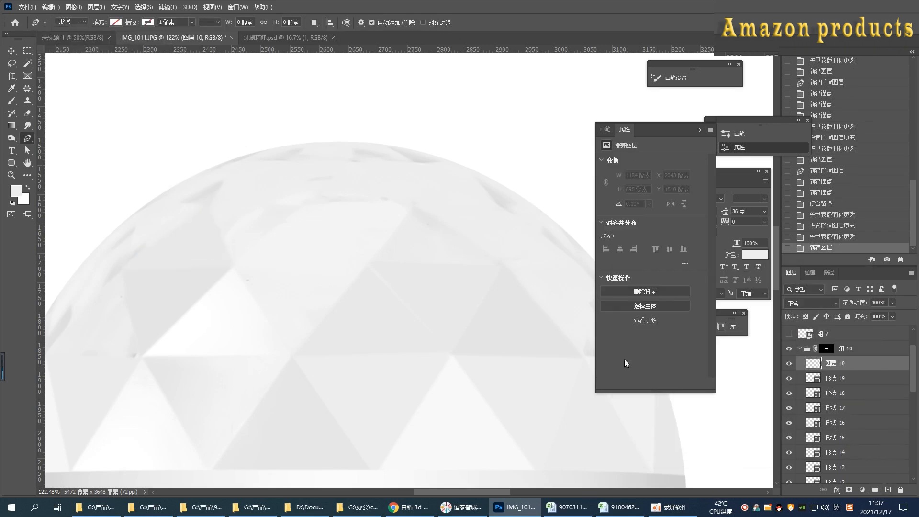
# - Add an empty layer directly above 图层 10, take the Pen tool and make 图层 10 the active layer again
pyautogui.scroll(3, 304, 243)
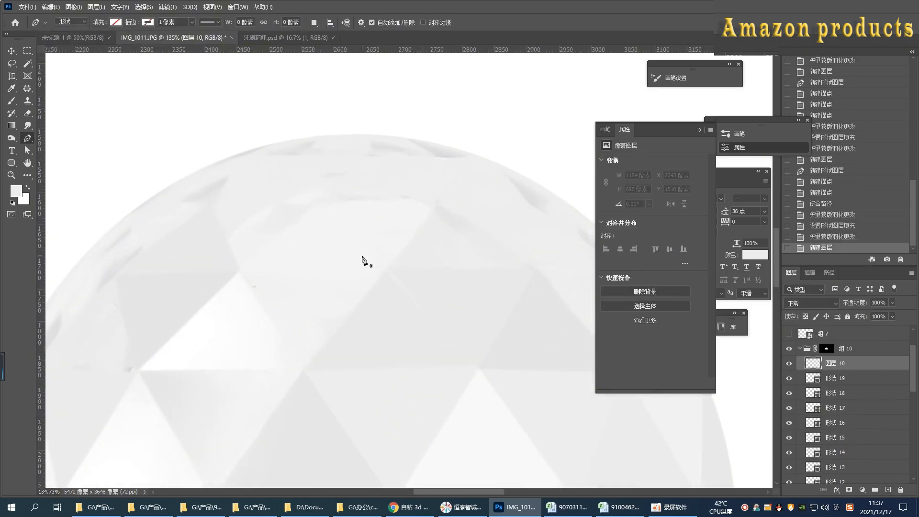
pyautogui.press('v')
pyautogui.click(332, 254)
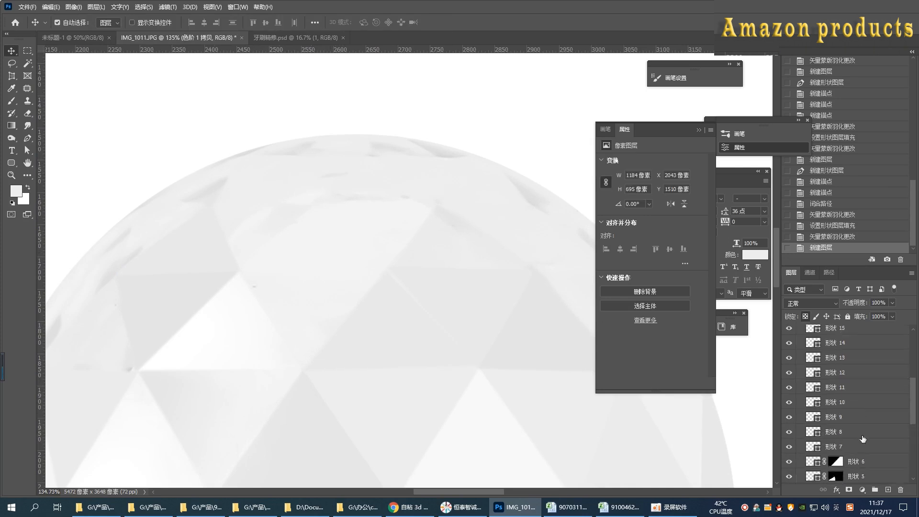
pyautogui.scroll(5, 862, 439)
pyautogui.click(856, 411)
pyautogui.click(888, 490)
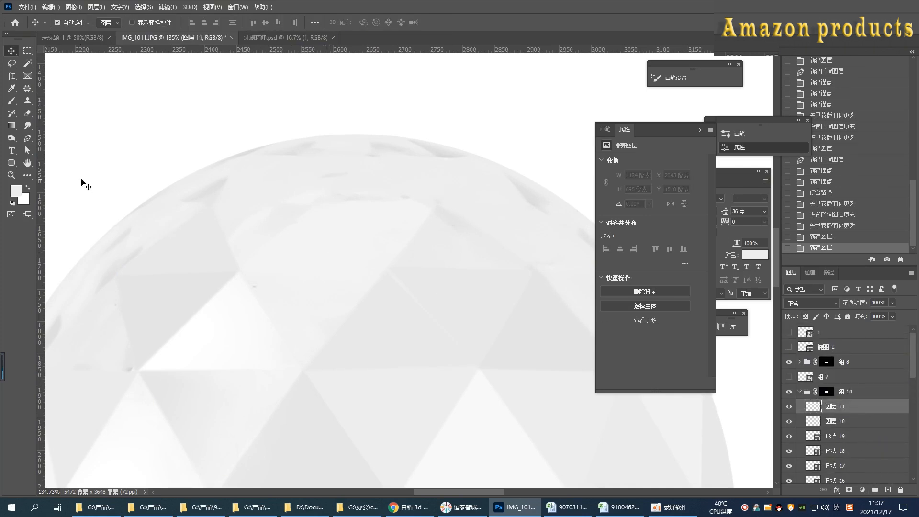
pyautogui.click(28, 139)
pyautogui.hotkey('alt', '[')
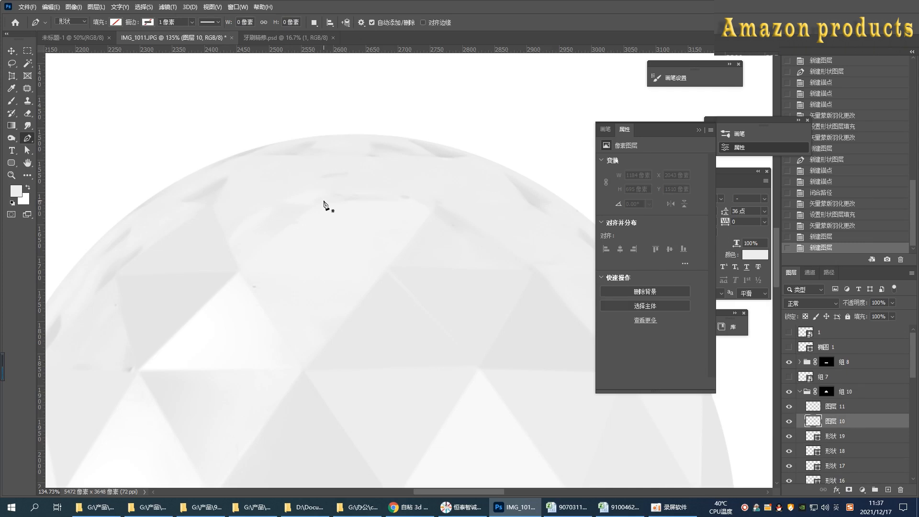
# - Draw an upright triangle about 228 × 111 px over the third-row facet up and right of the white second-row triangle
pyautogui.click(323, 200)
pyautogui.click(239, 271)
pyautogui.click(387, 267)
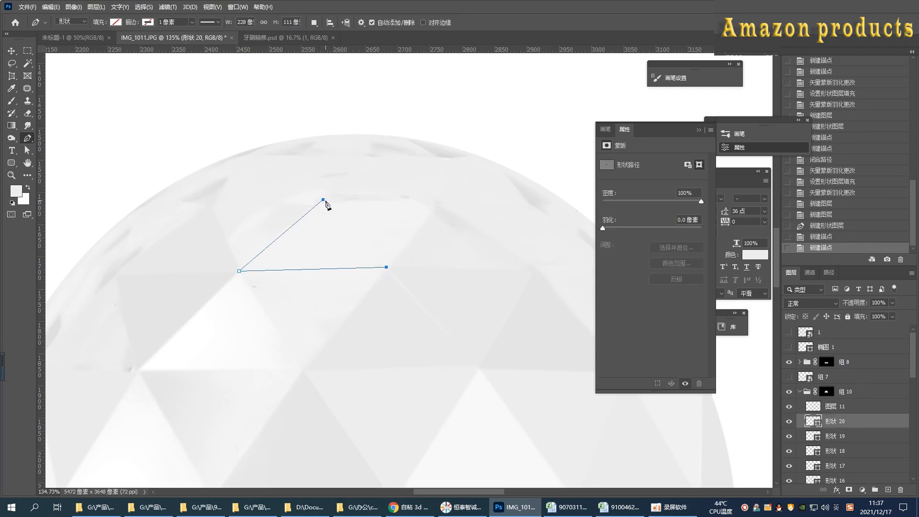
pyautogui.click(323, 199)
# - Fill the upright third-row triangle with a light grey and feather its path by about 2.0 px
pyautogui.click(116, 22)
pyautogui.click(174, 40)
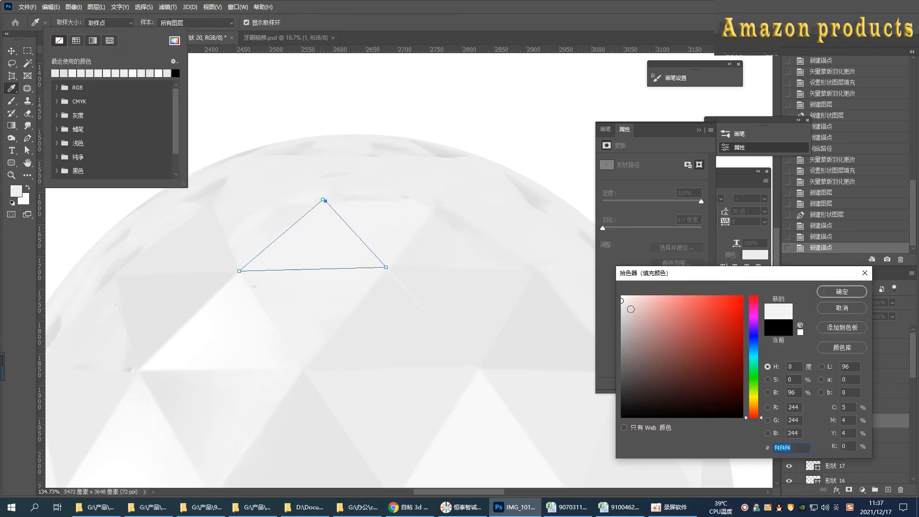
pyautogui.click(842, 291)
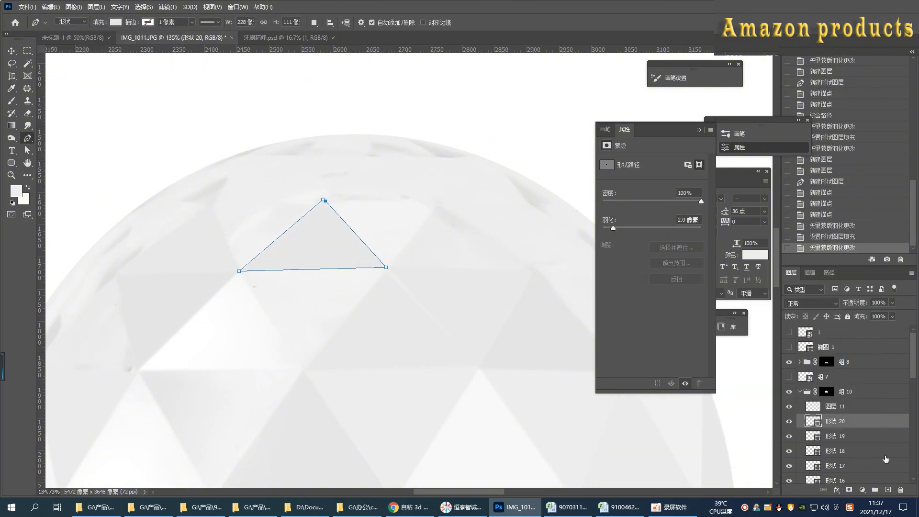
# - On a new layer, draw an inverted triangle about 174 × 101 px directly right of the grey third-row triangle
pyautogui.click(888, 490)
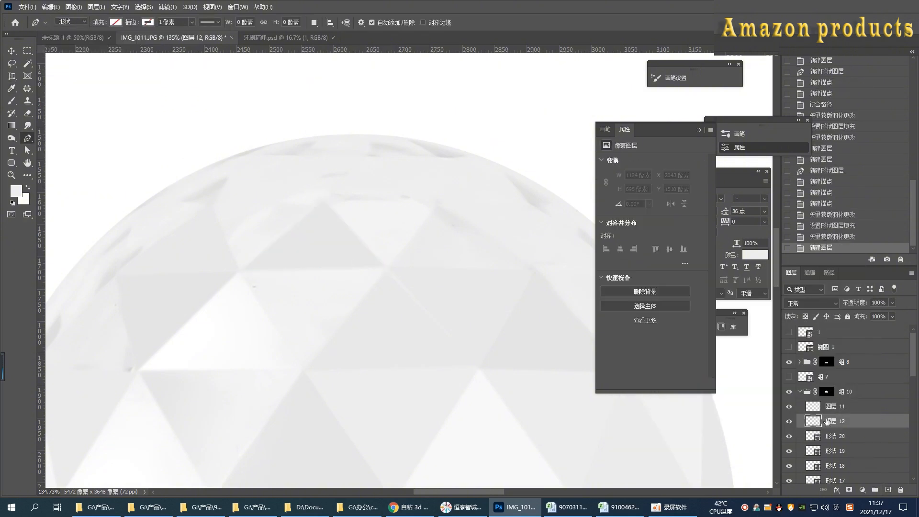
pyautogui.click(326, 202)
pyautogui.click(437, 202)
pyautogui.click(387, 266)
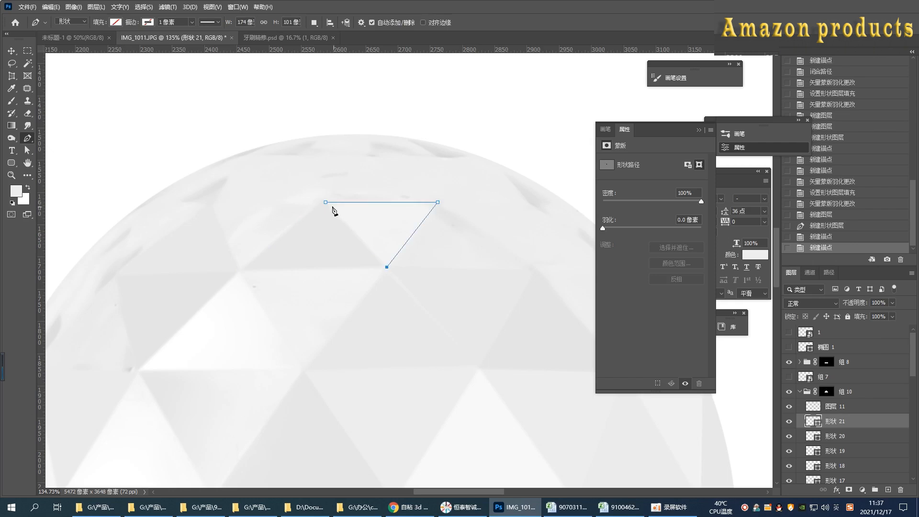
pyautogui.click(325, 202)
# - Fill the inverted third-row triangle with a very light grey and feather its path by about 1.4 px
pyautogui.click(116, 22)
pyautogui.click(174, 41)
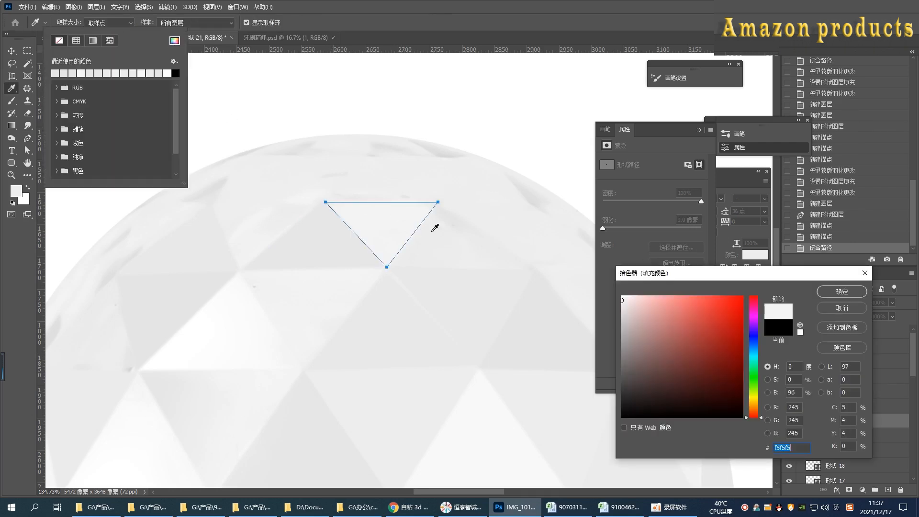
pyautogui.click(842, 292)
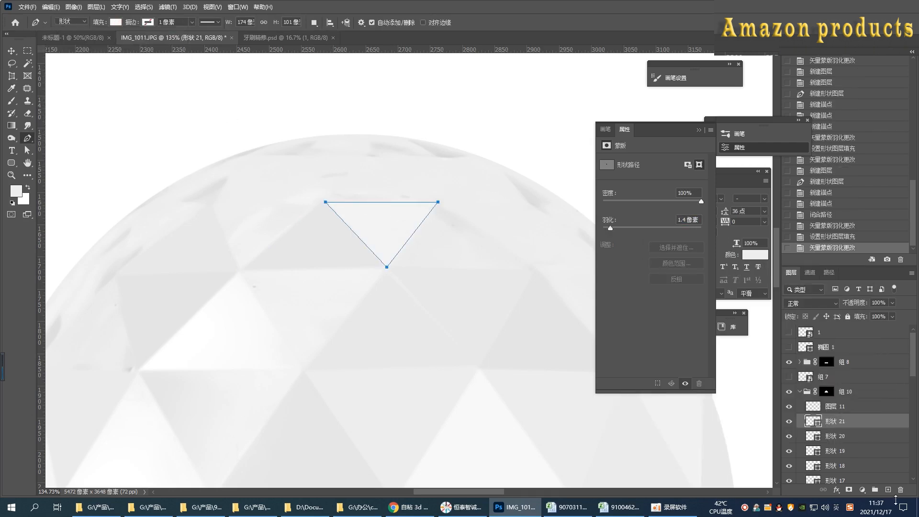
# - On the empty layer 图层 11, draw an upright triangle about 230 × 103 px right of the very light inverted third-row triangle
pyautogui.click(832, 406)
pyautogui.hscroll(3, 445, 257)
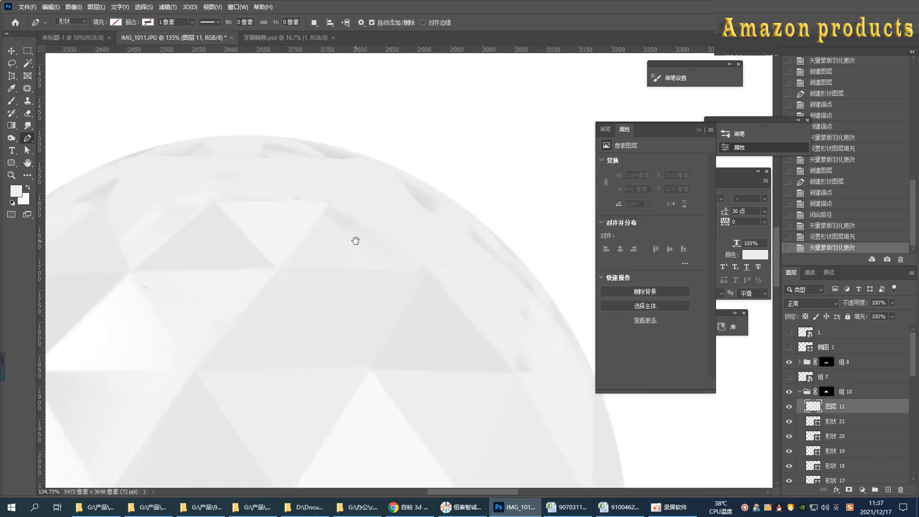
pyautogui.click(328, 204)
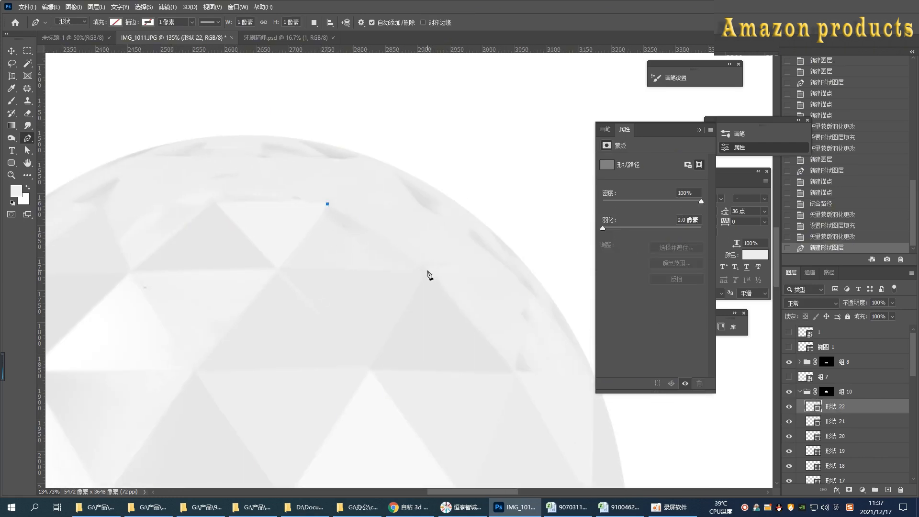
pyautogui.click(428, 270)
pyautogui.click(279, 270)
pyautogui.click(327, 204)
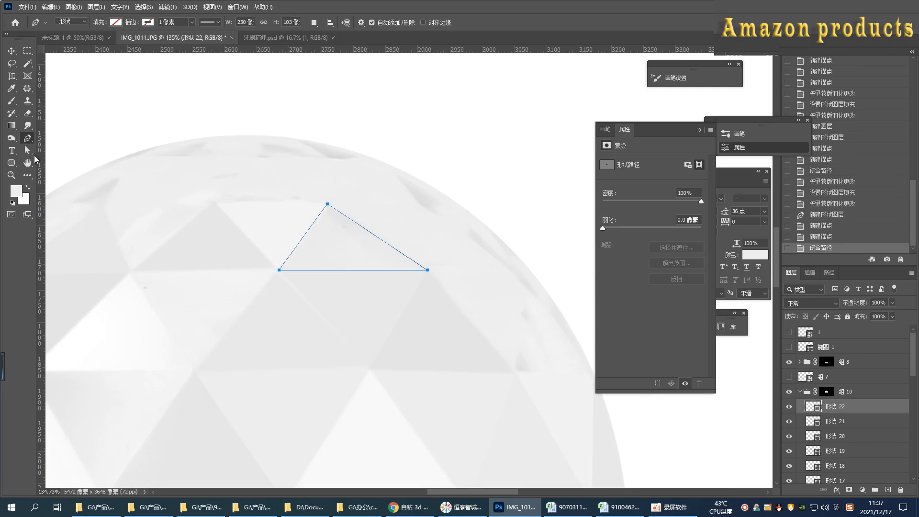
# - Fill the new upright triangle with light grey #ededed and feather its path by about 1.9 px
pyautogui.click(116, 22)
pyautogui.click(174, 40)
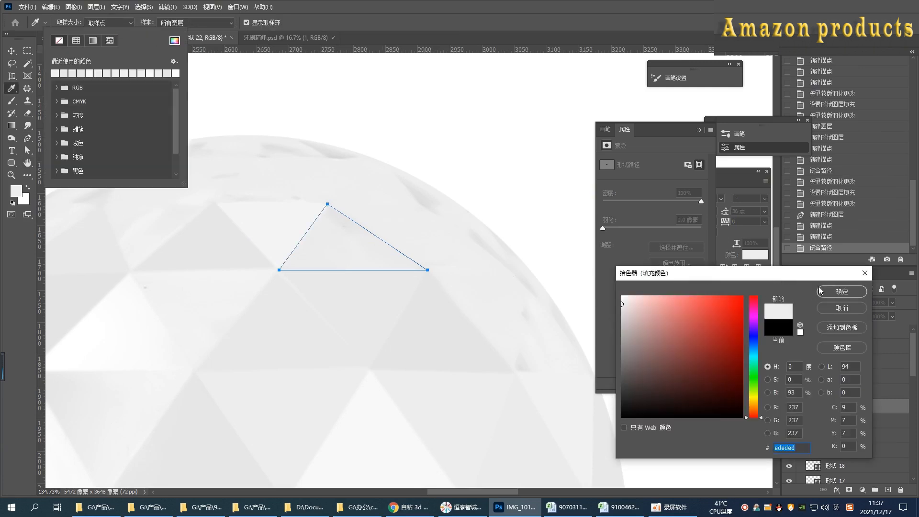
pyautogui.click(820, 290)
pyautogui.moveTo(625, 227); pyautogui.dragTo(612, 228)
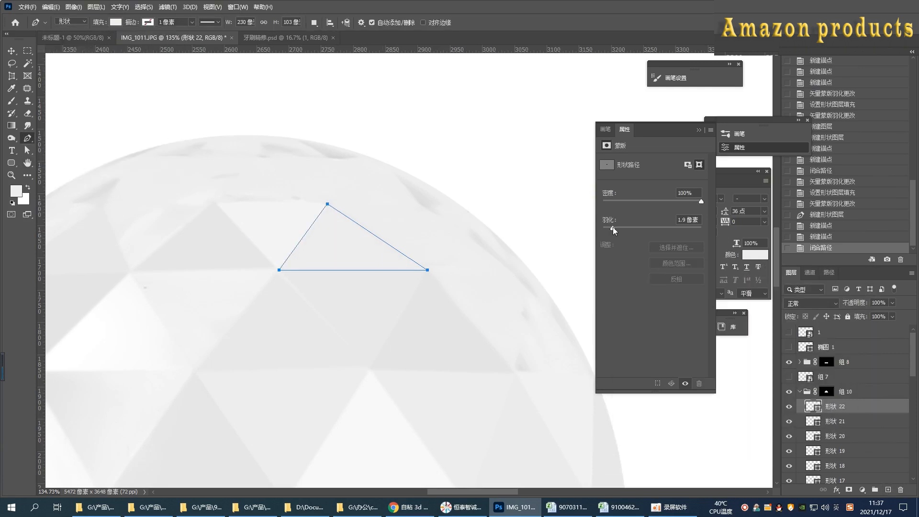
# - On a new layer, draw an inverted triangle about 164 × 104 px along the sloping right side of the #ededed third-row triangle
pyautogui.click(889, 491)
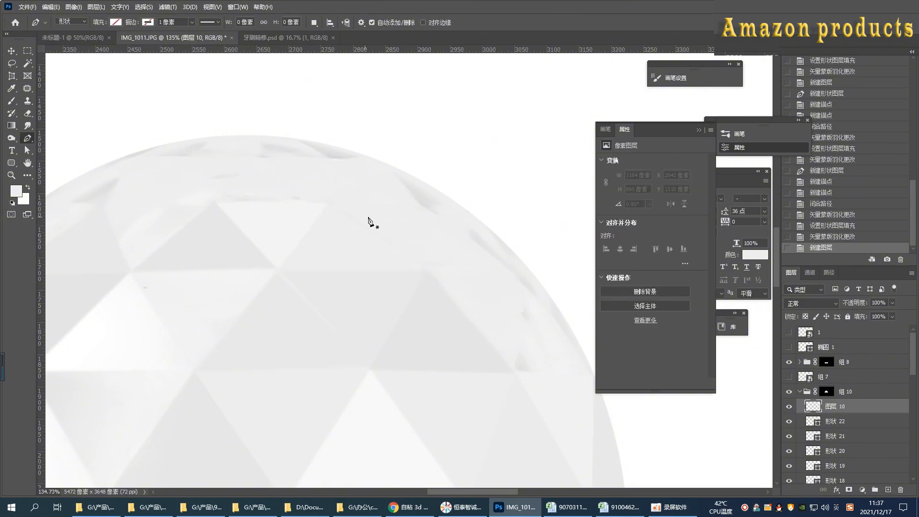
pyautogui.click(330, 203)
pyautogui.click(433, 208)
pyautogui.click(426, 270)
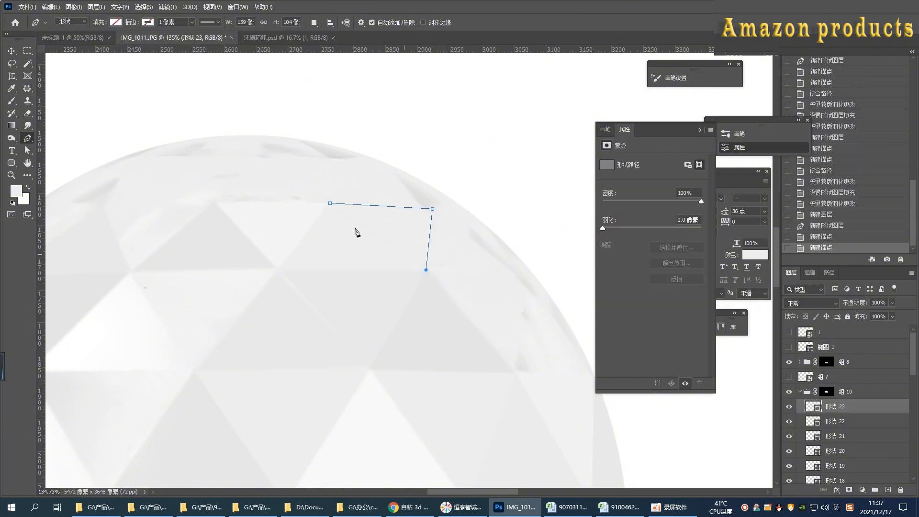
pyautogui.click(329, 203)
# - Fill the new inverted triangle 形状 23 with light grey and slightly feather its path, adding an empty layer above it
pyautogui.click(115, 22)
pyautogui.click(174, 40)
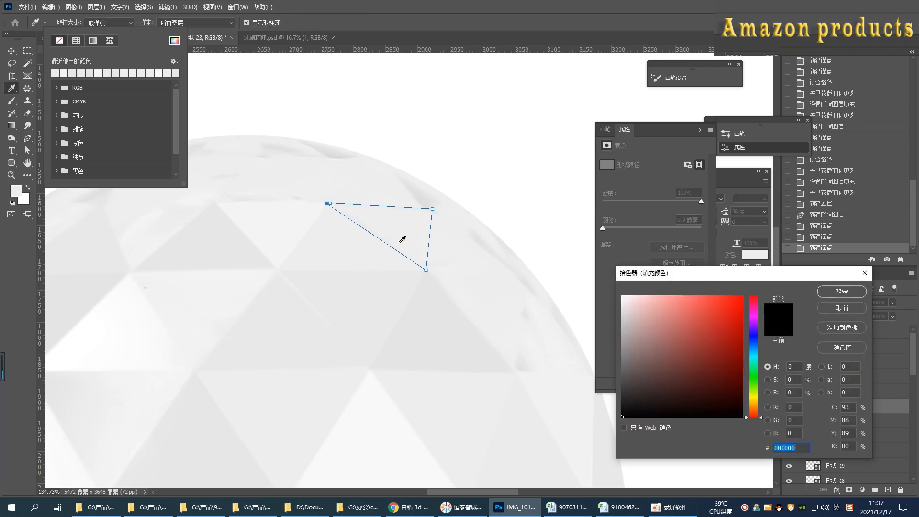
pyautogui.click(402, 236)
pyautogui.moveTo(634, 314); pyautogui.dragTo(612, 307)
pyautogui.click(834, 294)
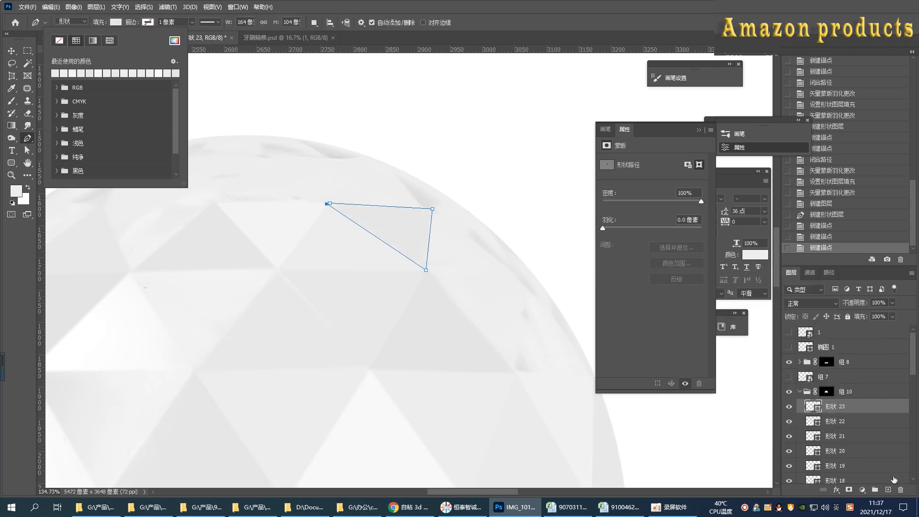
pyautogui.click(888, 489)
pyautogui.click(839, 425)
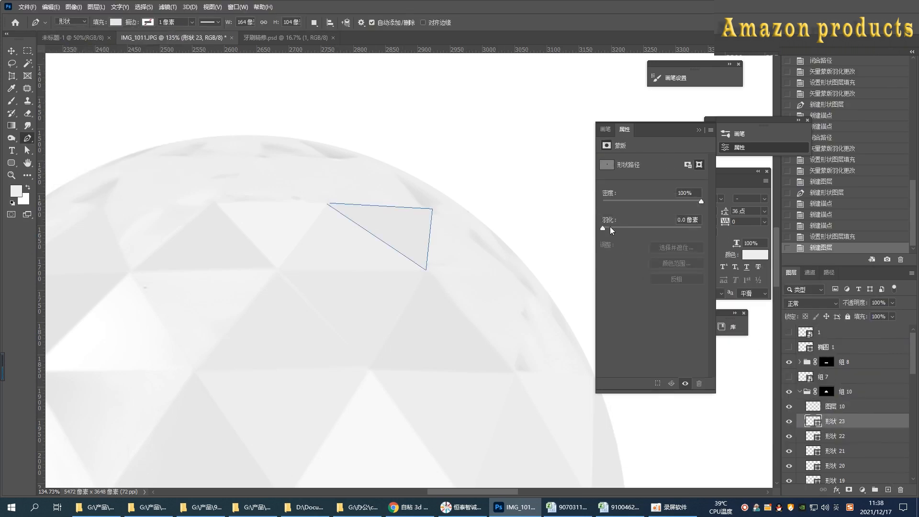
pyautogui.moveTo(608, 227); pyautogui.dragTo(615, 228)
pyautogui.click(834, 407)
# - On the empty layer 图层 10, draw a triangle about 126 × 96 px between 形状 23 and the dome's right edge
pyautogui.moveTo(468, 251); pyautogui.dragTo(421, 249)
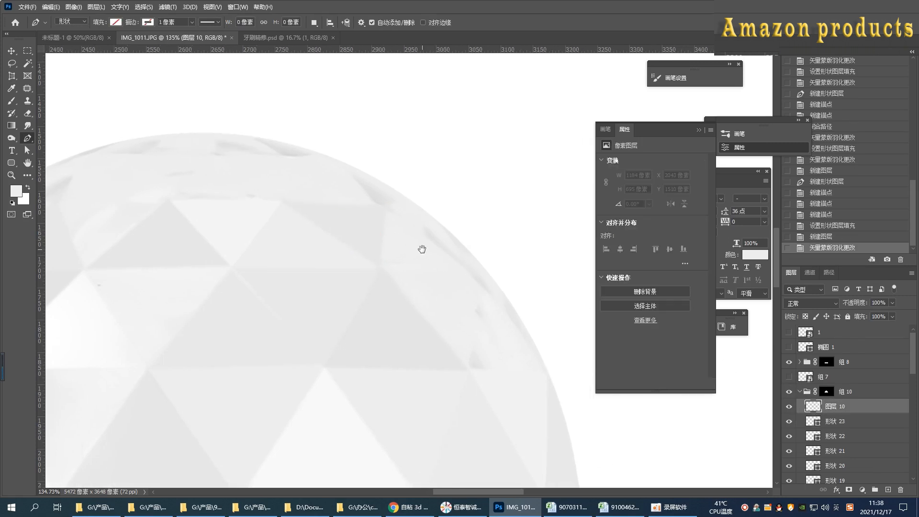
pyautogui.click(383, 205)
pyautogui.click(377, 266)
pyautogui.click(457, 263)
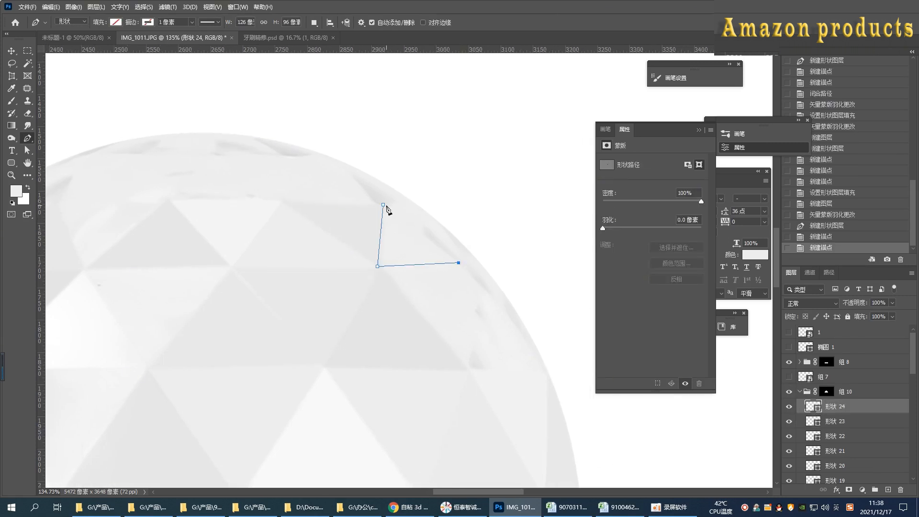
pyautogui.click(383, 205)
# - Fill the third-row triangle at the dome's right edge with light grey and slightly feather its path
pyautogui.click(116, 22)
pyautogui.click(176, 41)
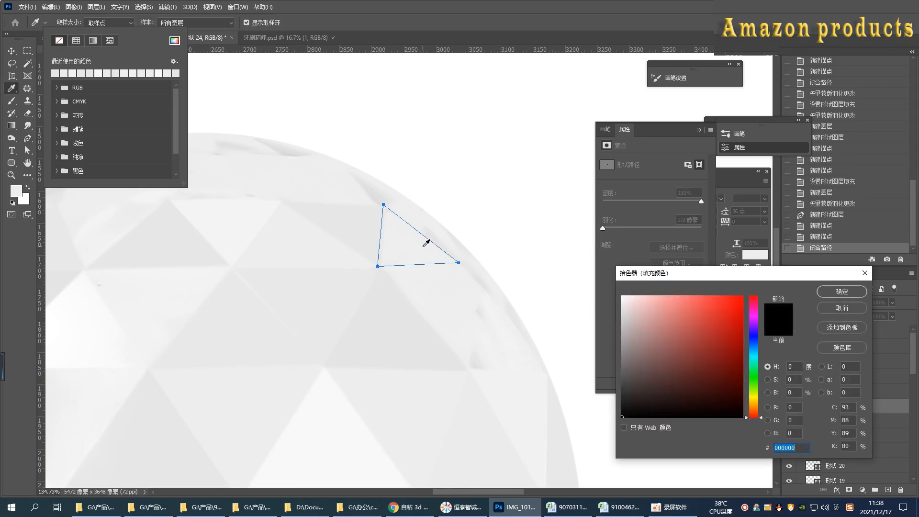
pyautogui.click(841, 292)
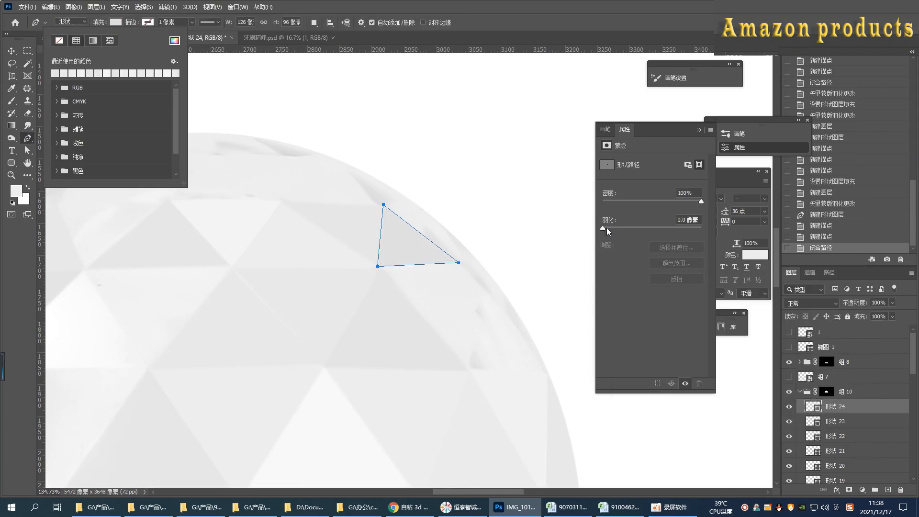
pyautogui.press('Return')
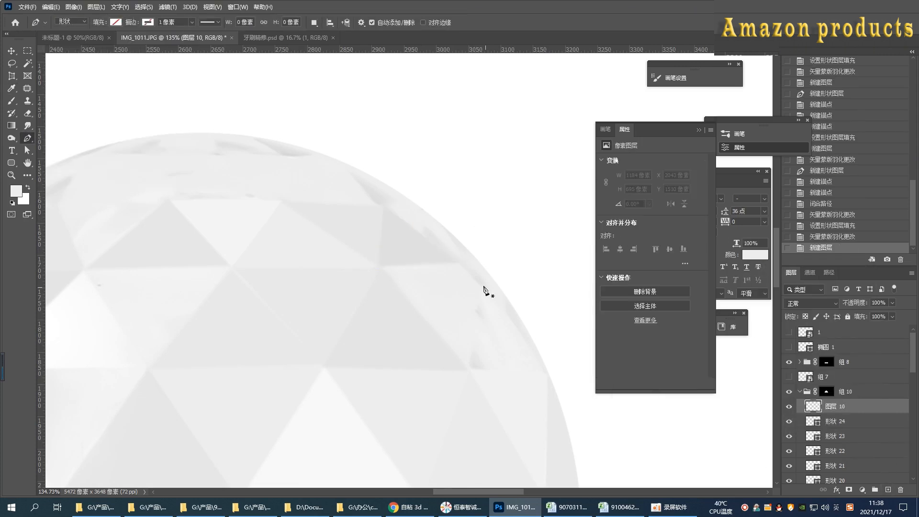
# - On a new layer, draw a triangle about 119 × 128 px over the second-row facet at the dome's right edge
pyautogui.moveTo(465, 296); pyautogui.dragTo(466, 226)
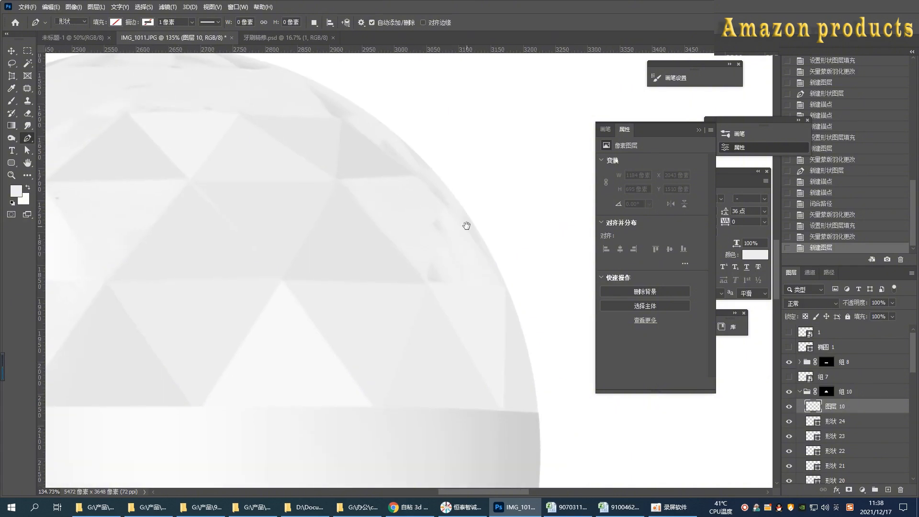
pyautogui.click(441, 202)
pyautogui.click(427, 283)
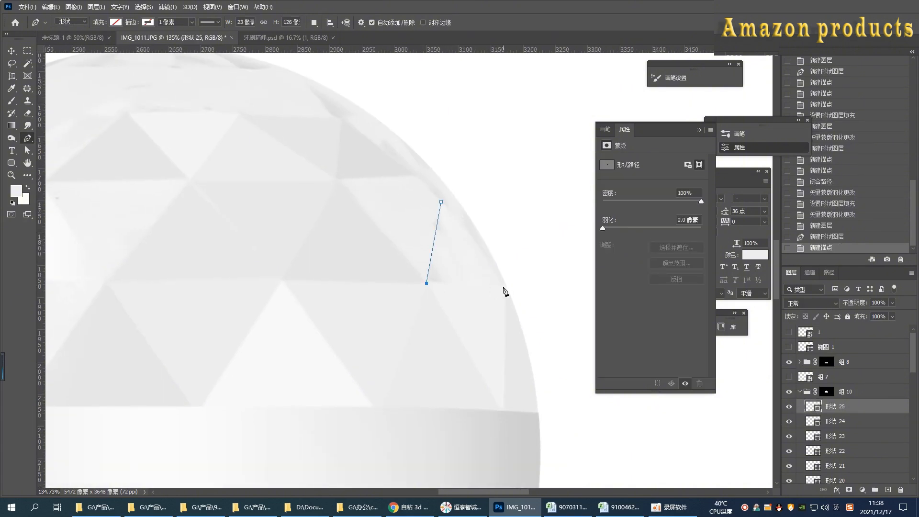
pyautogui.click(503, 284)
pyautogui.click(442, 203)
# - Fill the second-row edge triangle with grey #e0e0e0 and feather its path by about 2.0 px
pyautogui.click(115, 22)
pyautogui.click(175, 40)
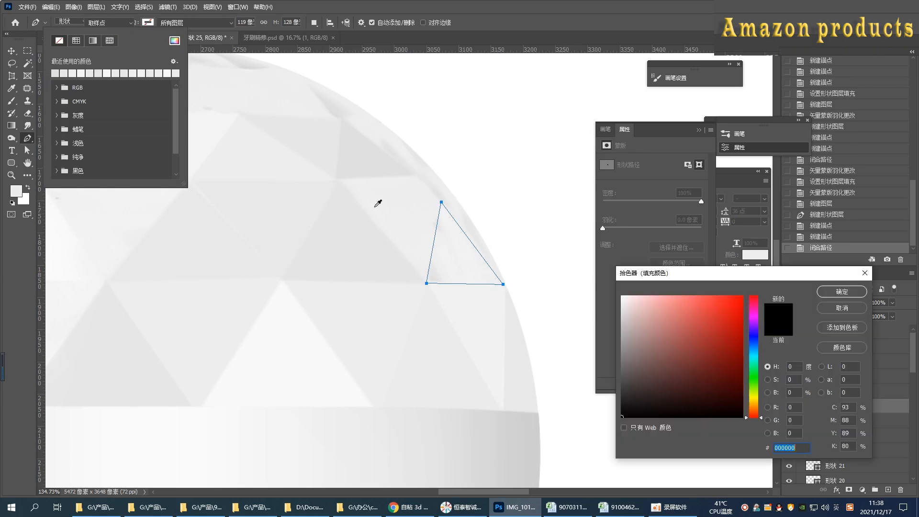
pyautogui.click(443, 226)
pyautogui.moveTo(649, 318); pyautogui.dragTo(615, 313)
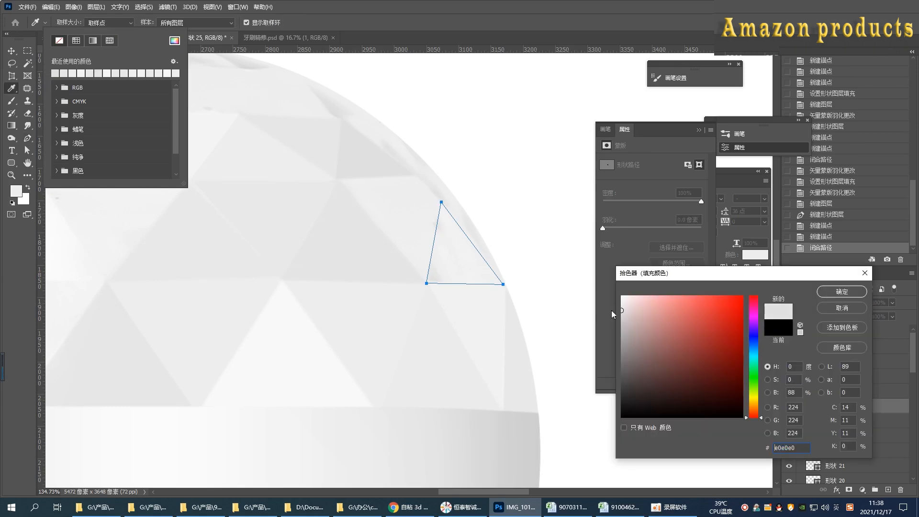
pyautogui.click(824, 294)
pyautogui.moveTo(603, 229); pyautogui.dragTo(612, 229)
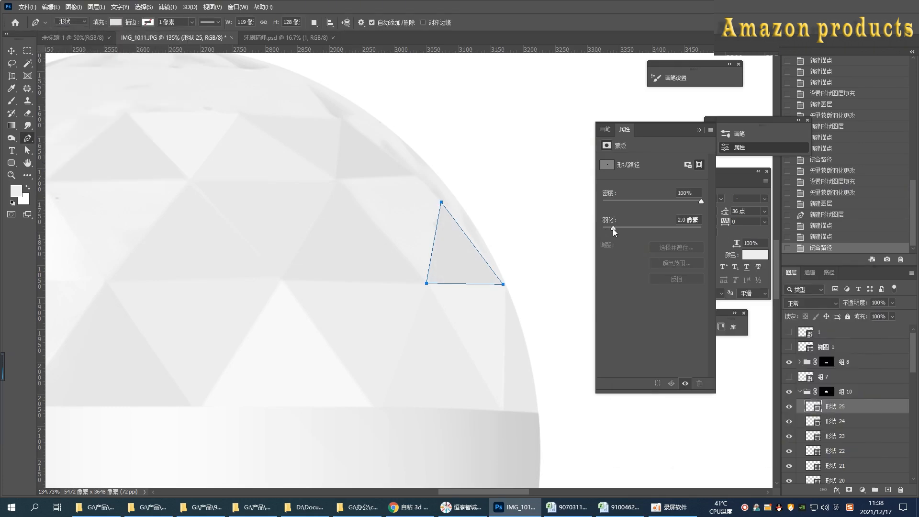
# - On a new layer, draw a four-sided facet about 159 × 166 px with a curved outer side, left of the #e0e0e0 edge triangle
pyautogui.click(888, 490)
pyautogui.click(339, 179)
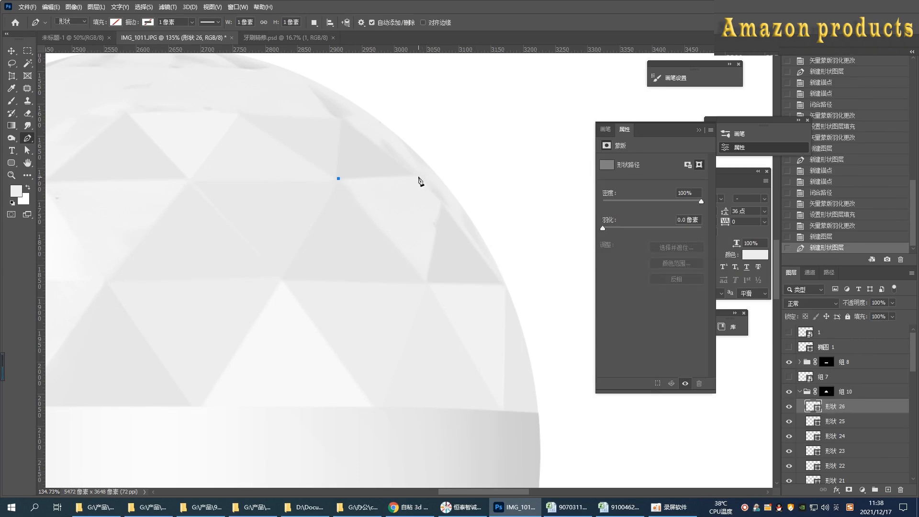
pyautogui.click(418, 177)
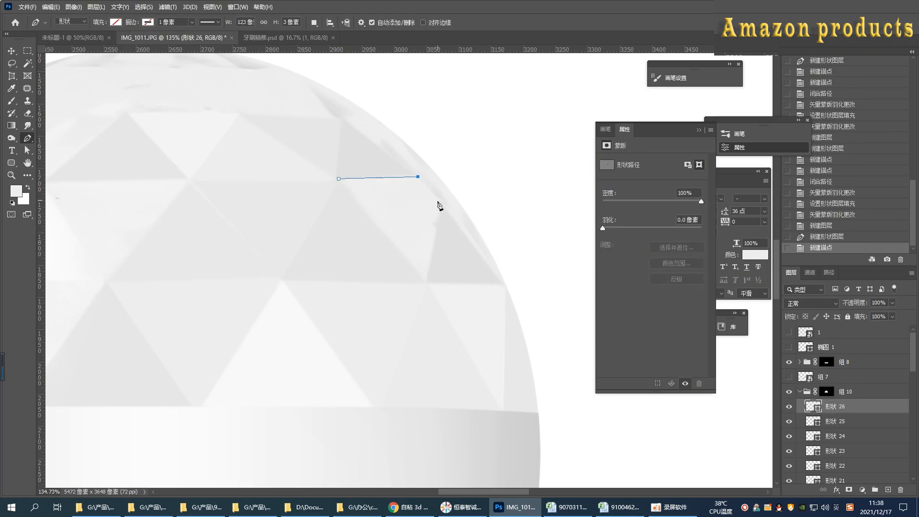
pyautogui.moveTo(441, 201); pyautogui.dragTo(427, 286)
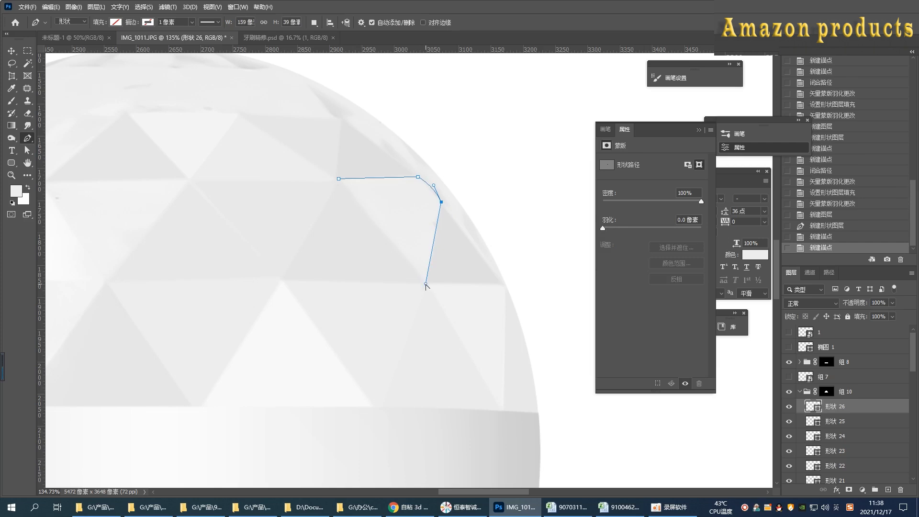
pyautogui.click(425, 284)
pyautogui.click(339, 179)
# - Fill the four-sided facet near the dome's right edge with light grey and slightly feather its path
pyautogui.click(120, 22)
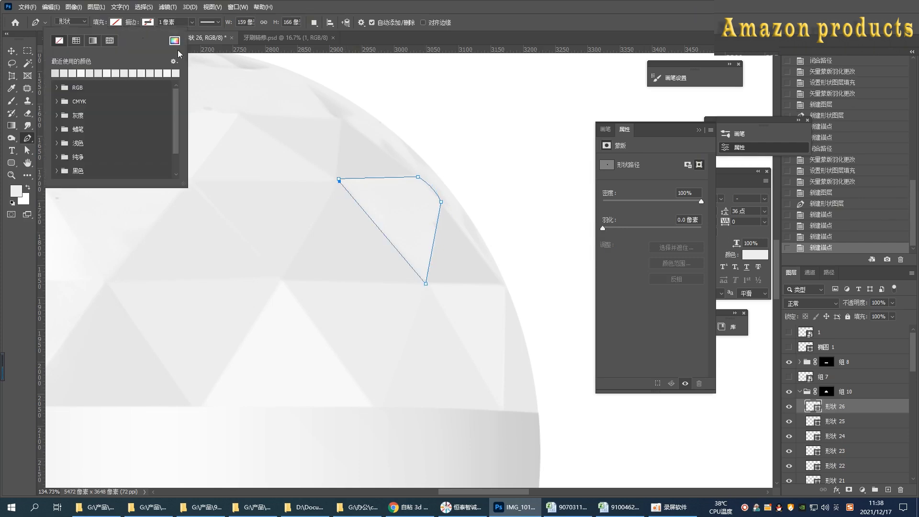
pyautogui.click(174, 41)
pyautogui.click(834, 292)
pyautogui.moveTo(603, 228); pyautogui.dragTo(612, 228)
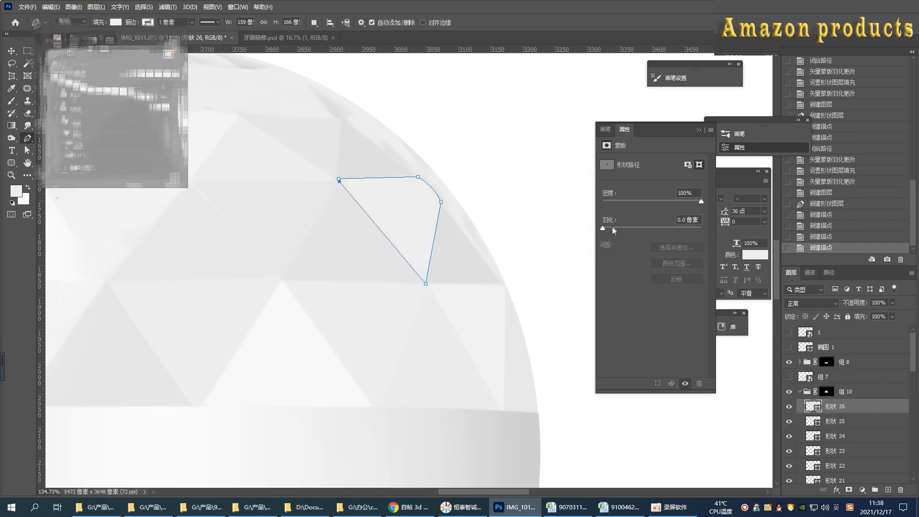
# - On a new layer, draw a three-sided facet about 165 × 150 px with a curved outer side near the dome's left edge
pyautogui.click(888, 489)
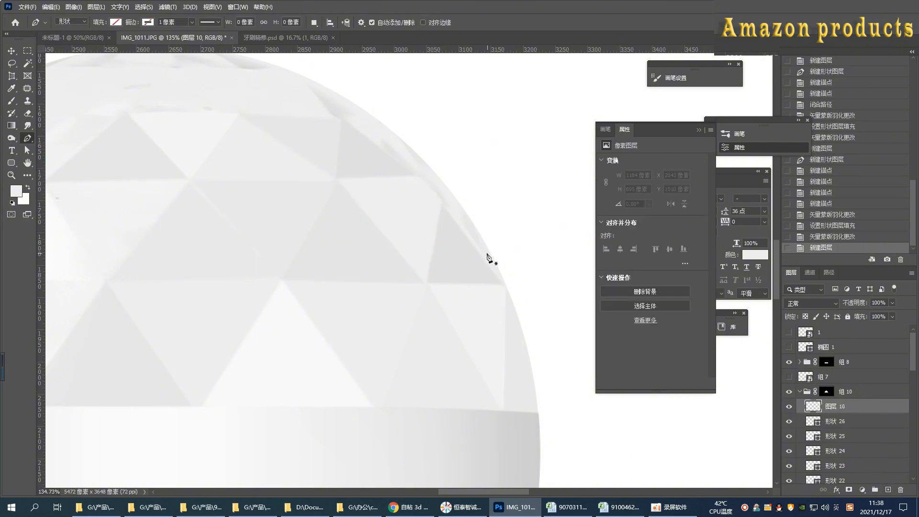
pyautogui.scroll(-3, 488, 258)
pyautogui.scroll(4, 184, 256)
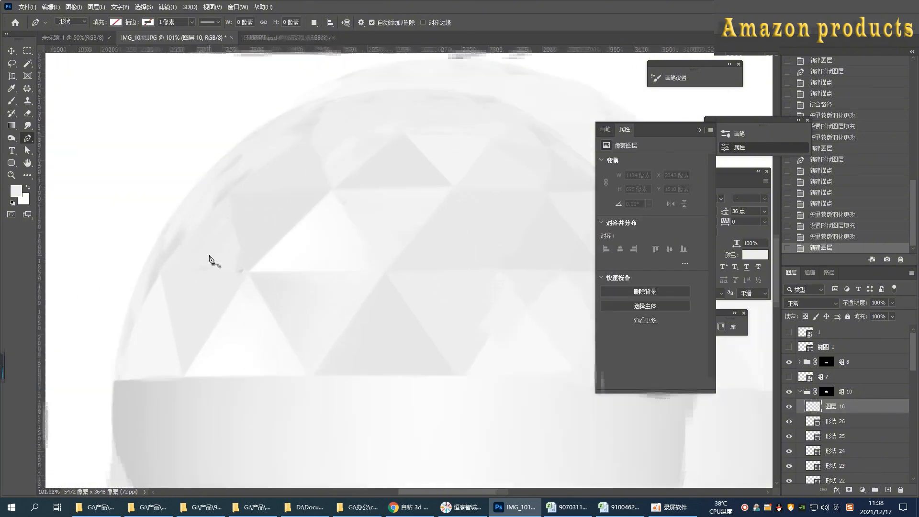
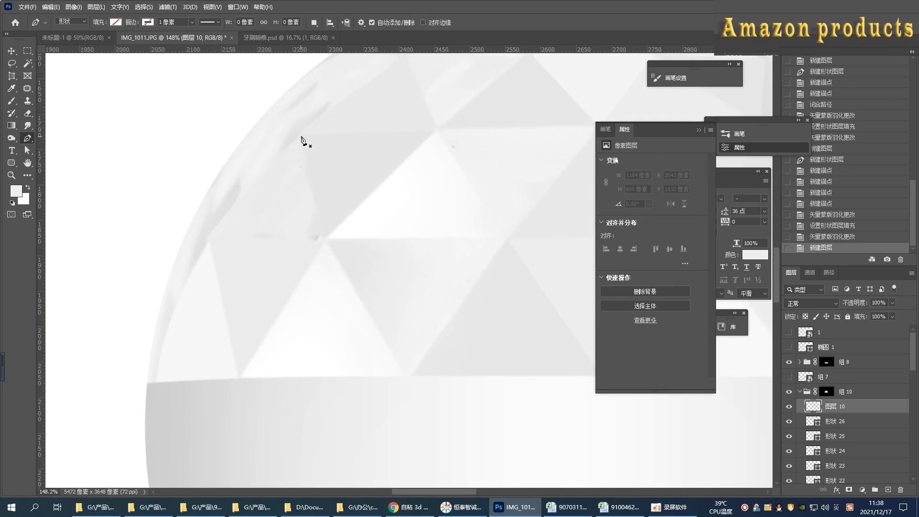
pyautogui.click(301, 134)
pyautogui.click(327, 239)
pyautogui.click(210, 238)
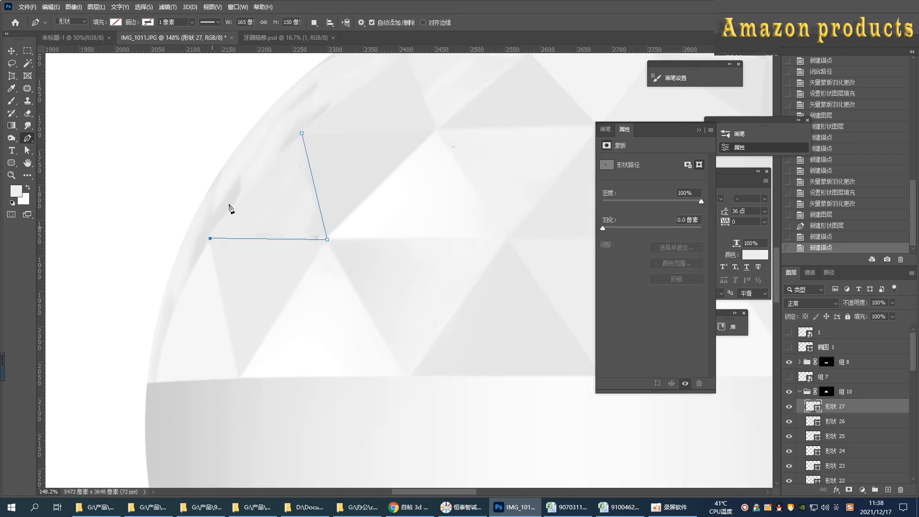
pyautogui.moveTo(302, 133); pyautogui.dragTo(342, 111)
# - Fill the curved facet near the dome's left edge with light grey sampled from the dome and feather its path by about 1.5 px
pyautogui.click(115, 22)
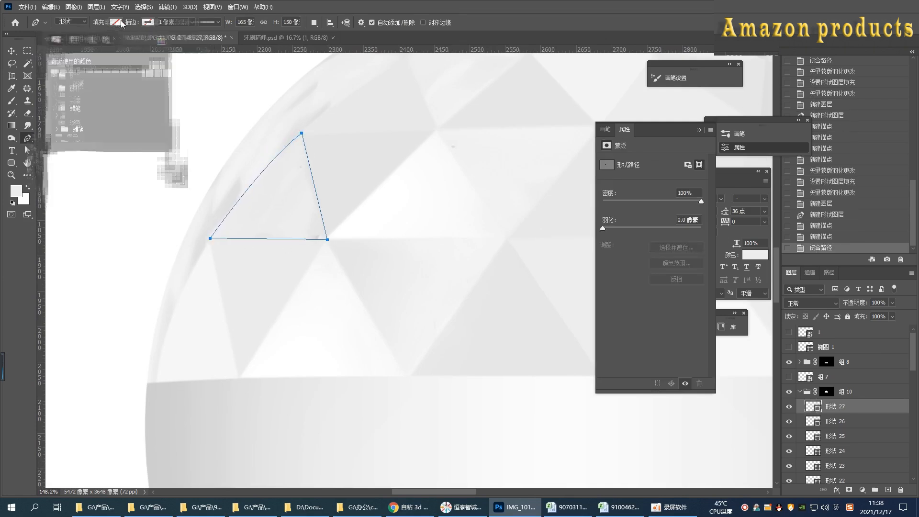
pyautogui.click(175, 40)
pyautogui.click(278, 191)
pyautogui.click(842, 292)
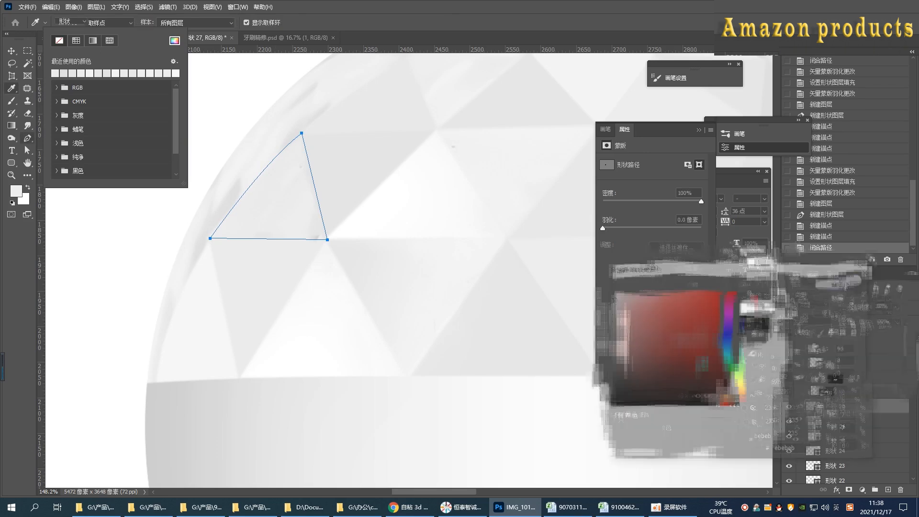
pyautogui.moveTo(603, 228); pyautogui.dragTo(616, 230)
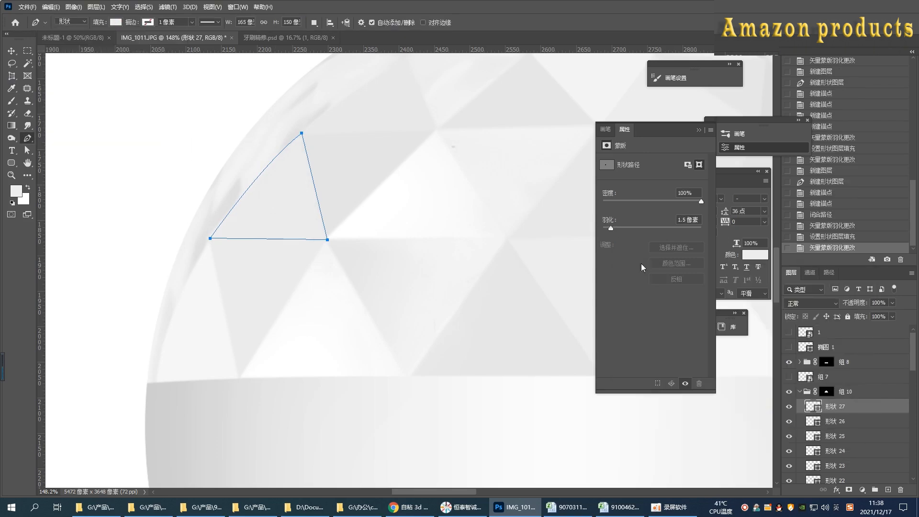
# - On a new layer, draw an inverted triangle about 173 × 109 px over the upper-left facet beside the grey upright triangle
pyautogui.click(888, 490)
pyautogui.scroll(-5, 268, 248)
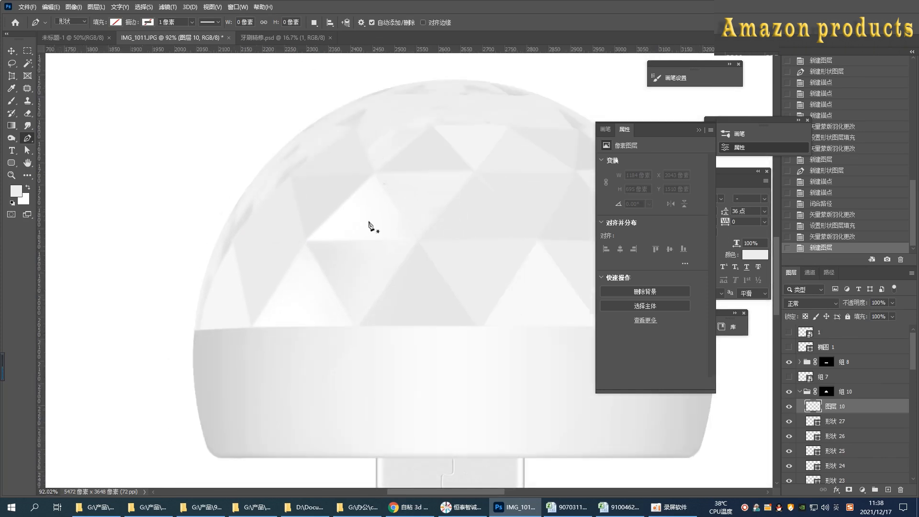
pyautogui.scroll(6, 276, 191)
pyautogui.click(212, 167)
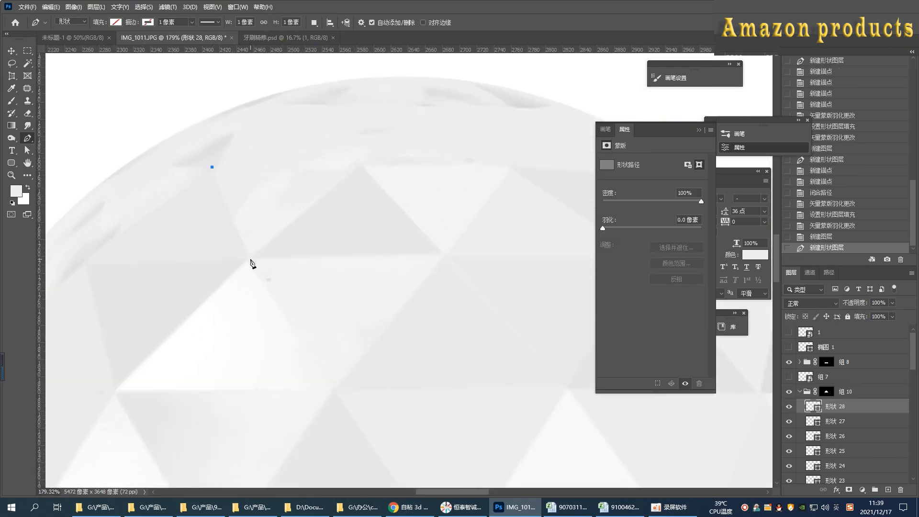
pyautogui.click(249, 259)
pyautogui.click(361, 165)
pyautogui.click(213, 167)
# - Fill the inverted upper-left triangle with light grey and slightly feather its path
pyautogui.click(115, 22)
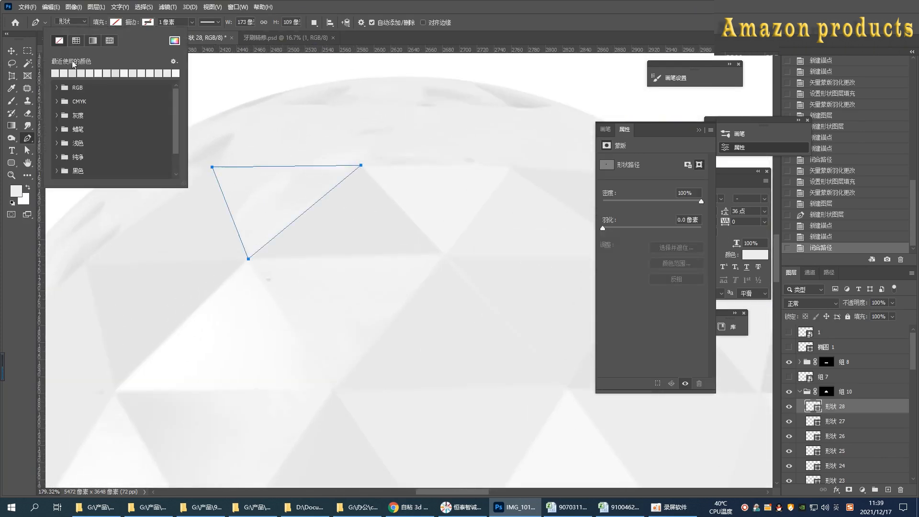
pyautogui.click(174, 40)
pyautogui.click(831, 293)
pyautogui.moveTo(603, 229); pyautogui.dragTo(610, 229)
# - On a new layer, draw a triangle about 125 × 96 px over the smudged facet at the dome's upper-right edge
pyautogui.click(889, 490)
pyautogui.moveTo(342, 187); pyautogui.dragTo(204, 258)
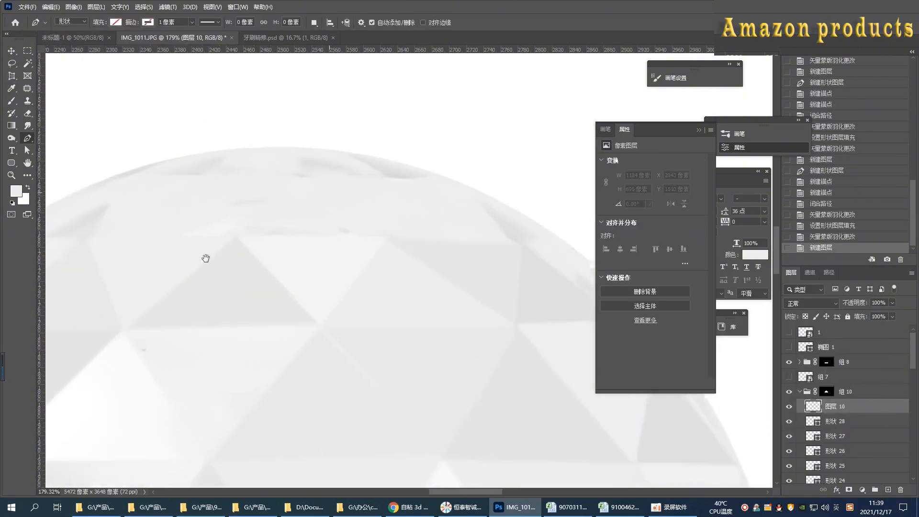
pyautogui.moveTo(429, 231); pyautogui.dragTo(256, 221)
pyautogui.click(335, 236)
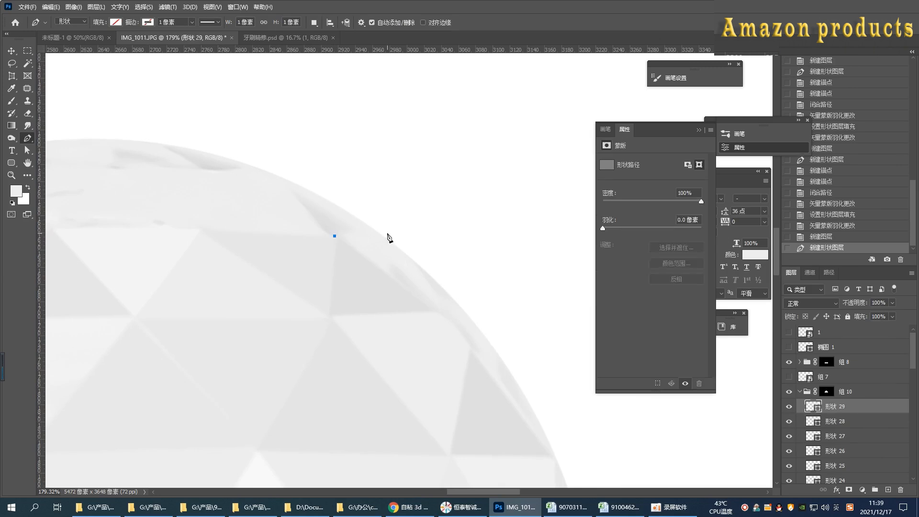
pyautogui.click(401, 231)
pyautogui.click(441, 314)
pyautogui.click(334, 236)
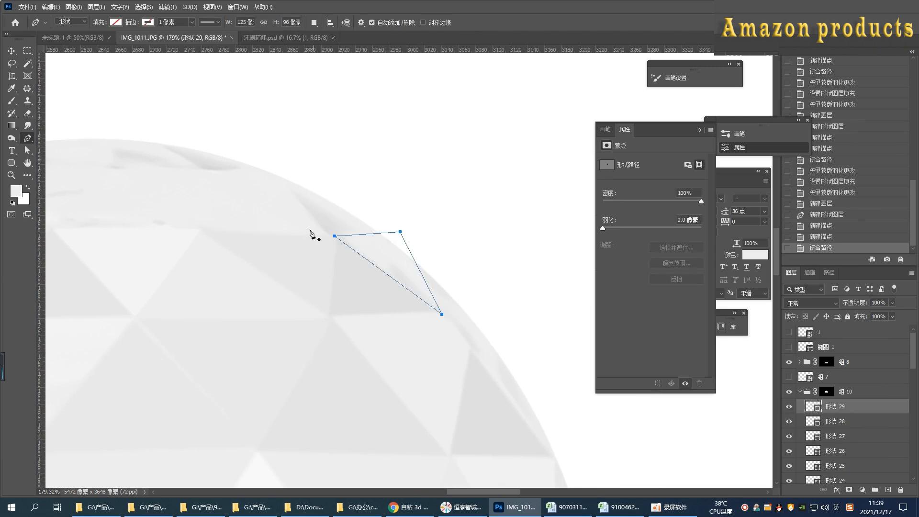
# - Fill the upper-right edge triangle with light grey #eeeeee and feather its path by about 1.8 px
pyautogui.click(115, 22)
pyautogui.click(175, 41)
pyautogui.click(384, 242)
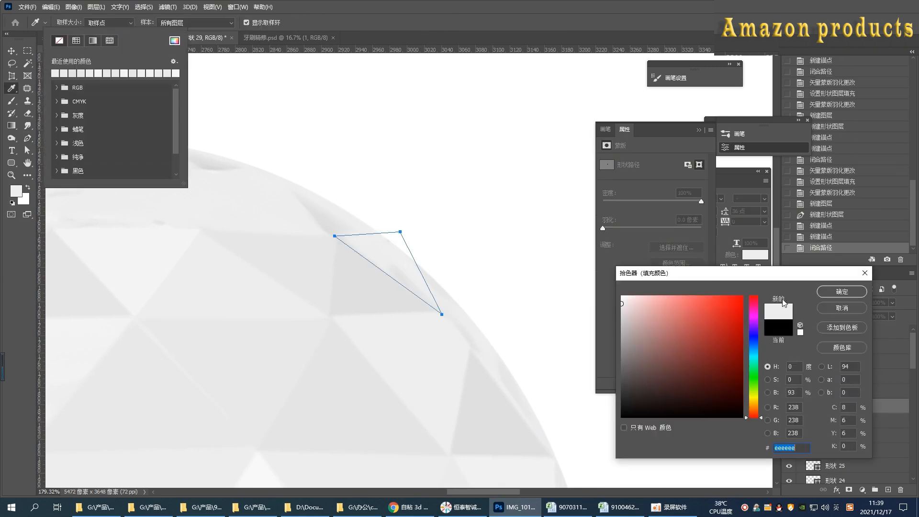
pyautogui.click(841, 292)
pyautogui.moveTo(606, 229); pyautogui.dragTo(612, 229)
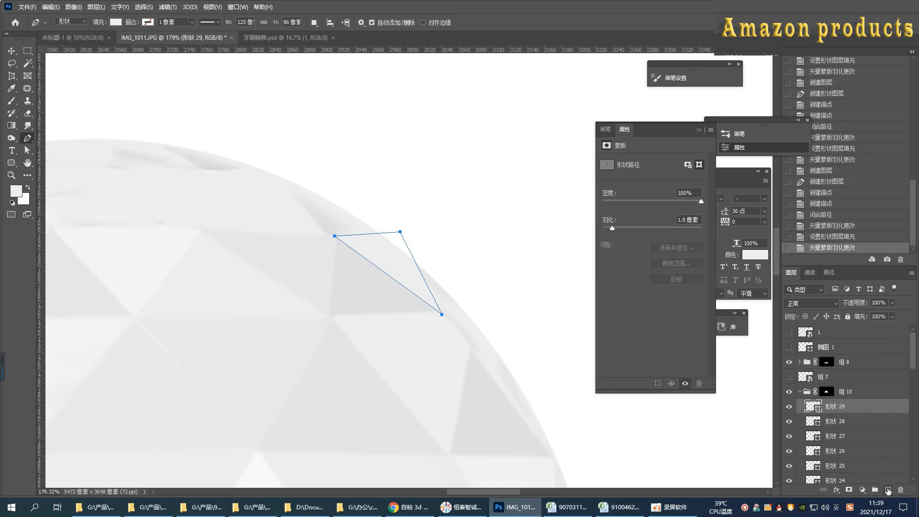
# - On a new layer, draw a four-sided shape about 179 × 242 px with a curved inner side along the dome's right rim
pyautogui.click(889, 490)
pyautogui.moveTo(475, 290); pyautogui.dragTo(425, 234)
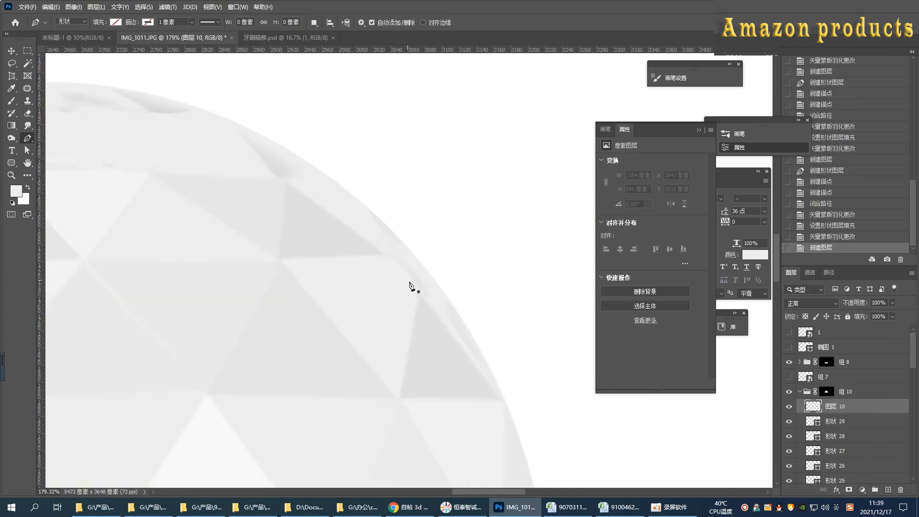
pyautogui.click(386, 254)
pyautogui.moveTo(502, 398)
pyautogui.mouseDown()
pyautogui.moveTo(536, 456)
pyautogui.moveTo(503, 401)
pyautogui.mouseUp()
pyautogui.click(519, 342)
pyautogui.click(366, 192)
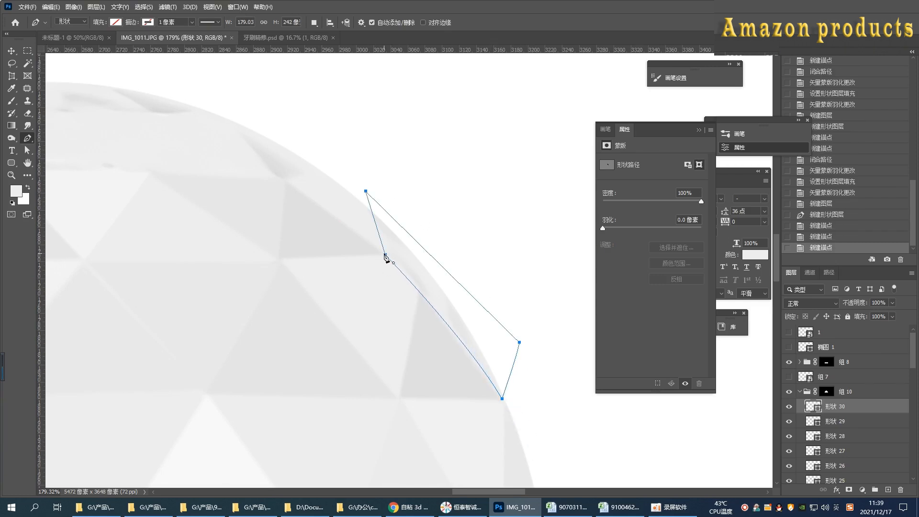
pyautogui.click(386, 255)
# - Fill the long right-rim shape with light grey and feather its path by about 1.3 px
pyautogui.click(115, 22)
pyautogui.click(175, 40)
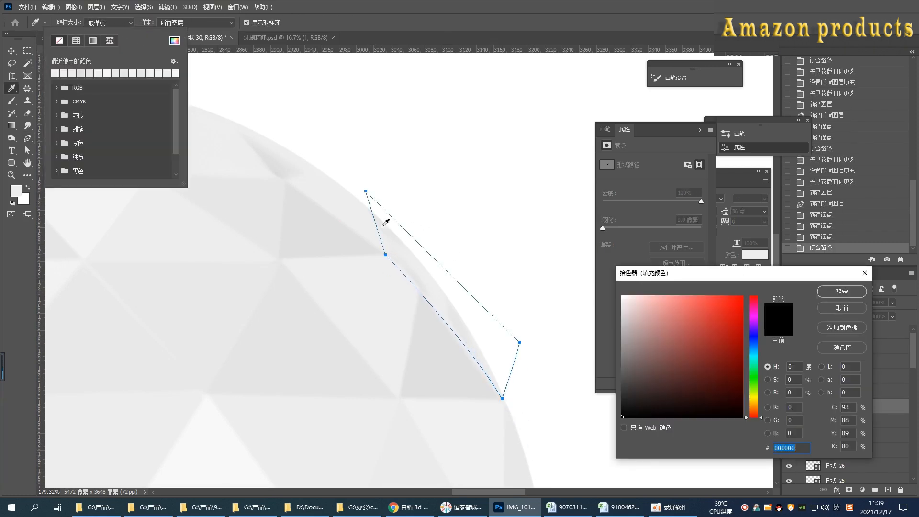
pyautogui.click(835, 295)
pyautogui.moveTo(603, 229); pyautogui.dragTo(610, 228)
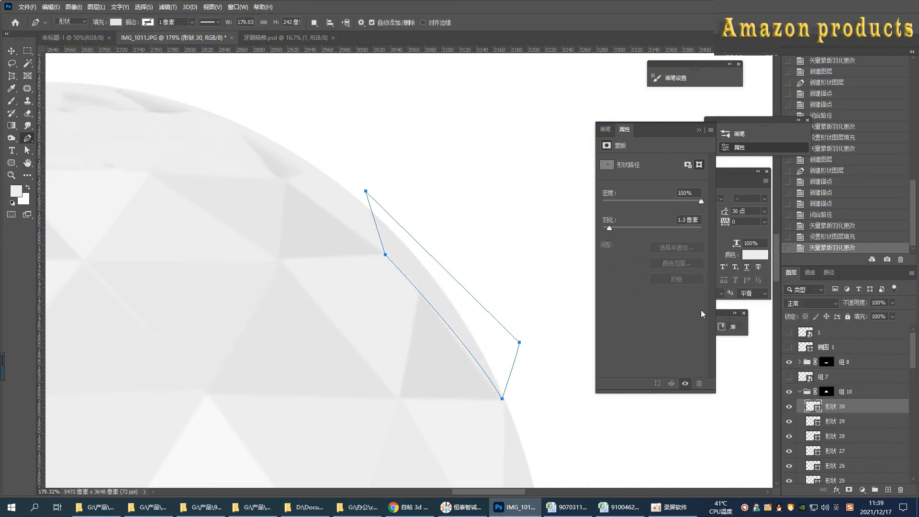
# - On a new layer, draw a triangle about 155 × 86 px over the smudged rim facet right of the dome's top
pyautogui.click(888, 490)
pyautogui.scroll(-5, 513, 287)
pyautogui.moveTo(503, 285); pyautogui.dragTo(499, 259)
pyautogui.scroll(3, 464, 214)
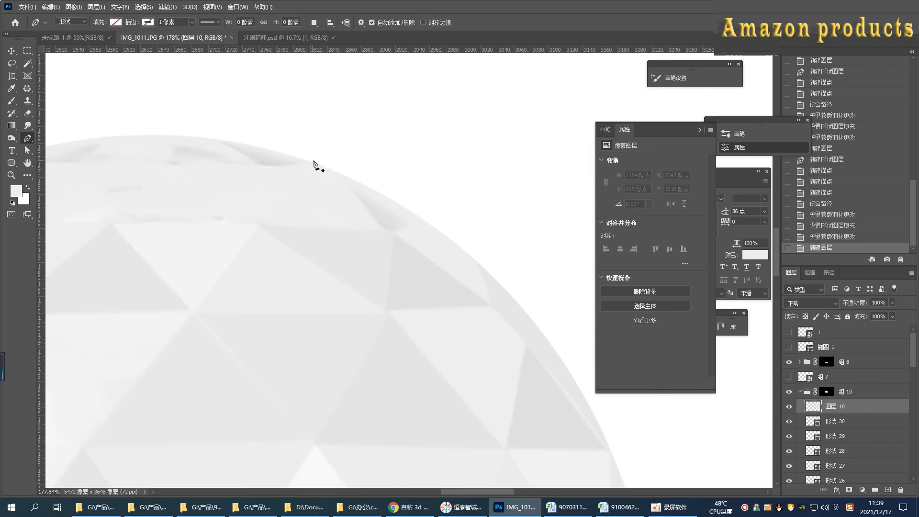
pyautogui.click(310, 158)
pyautogui.click(391, 232)
pyautogui.click(441, 217)
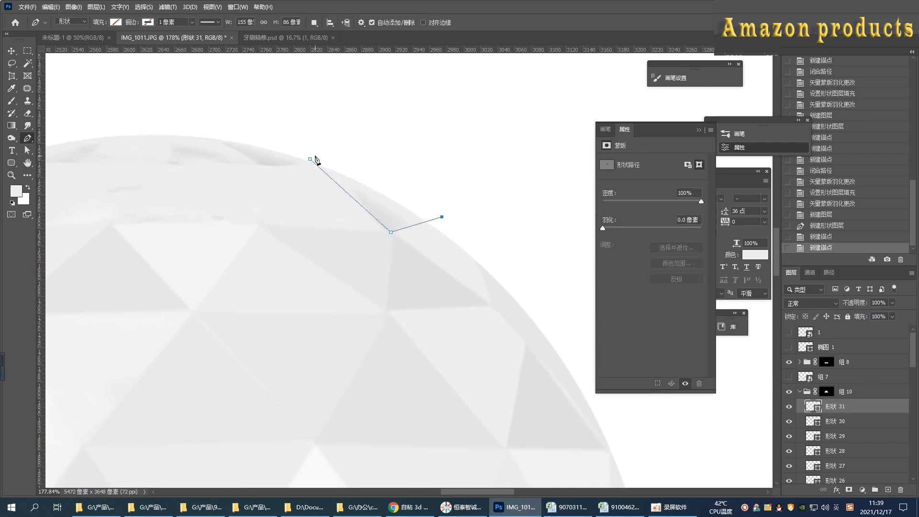
pyautogui.click(310, 159)
# - Fill the rim triangle right of the dome's top with grey sampled from the dome and feather its path by about 1.7 px
pyautogui.click(116, 22)
pyautogui.click(175, 41)
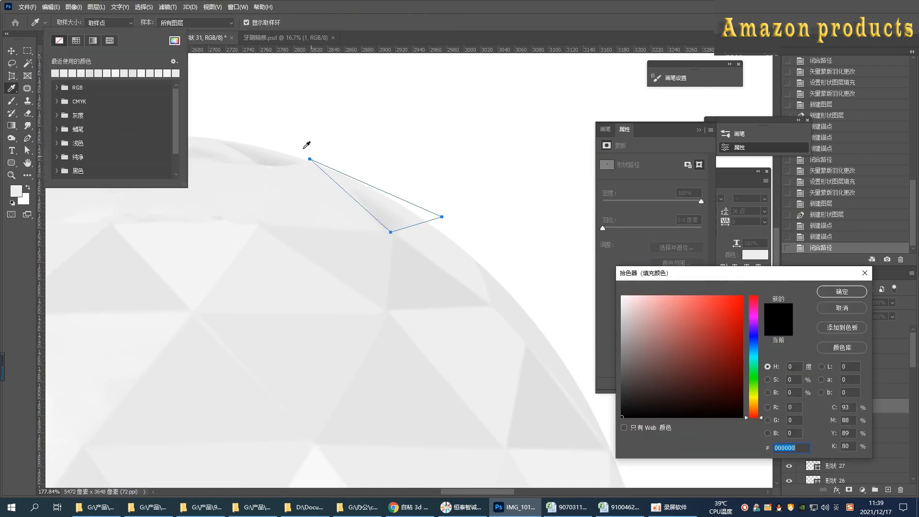
pyautogui.click(366, 192)
pyautogui.click(856, 292)
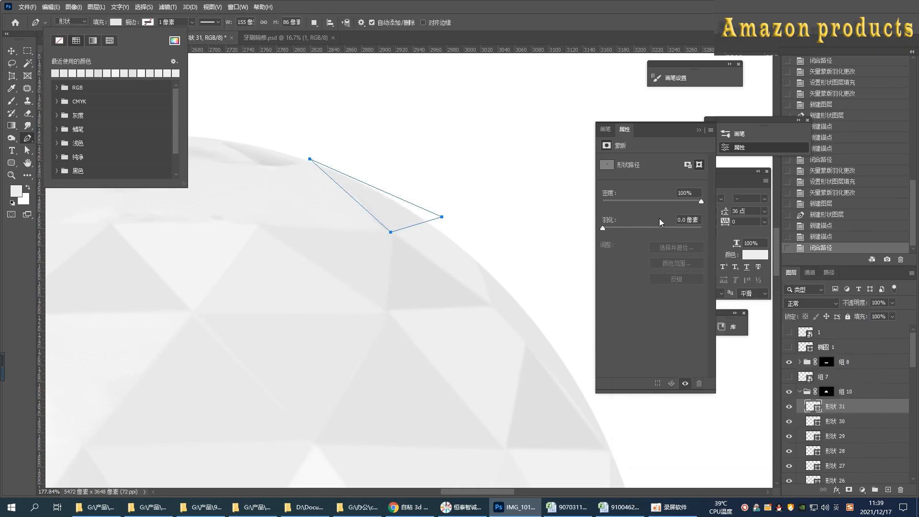
pyautogui.moveTo(603, 228); pyautogui.dragTo(618, 228)
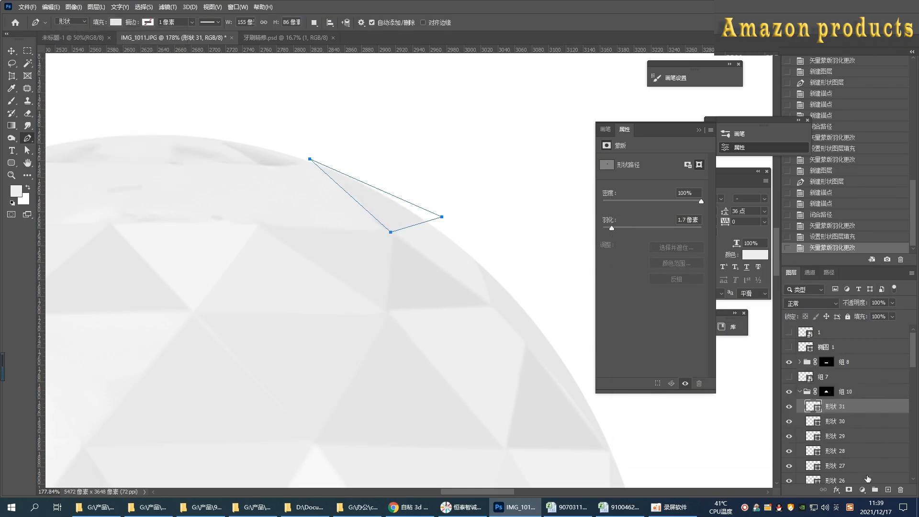
# - On a new layer, draw an upright triangle about 156 × 80 px directly left of the new grey rim triangle
pyautogui.click(888, 490)
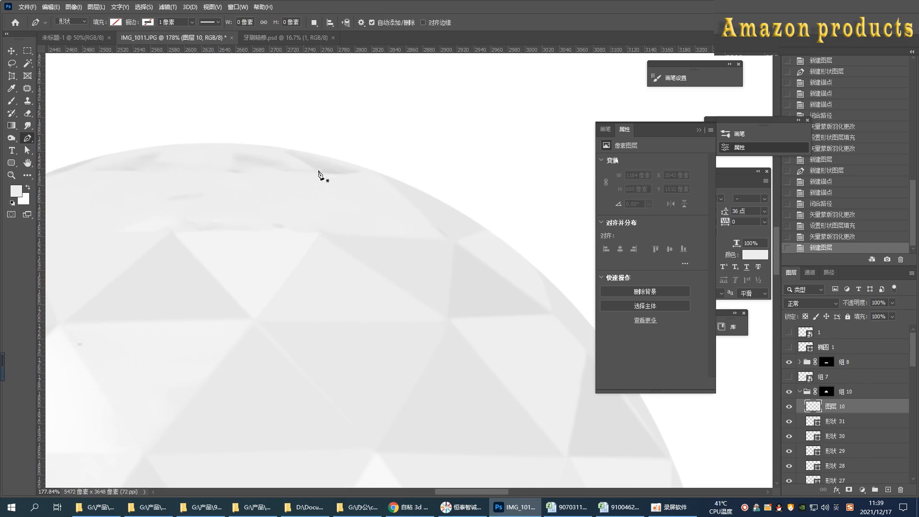
pyautogui.click(373, 171)
pyautogui.click(321, 233)
pyautogui.click(453, 240)
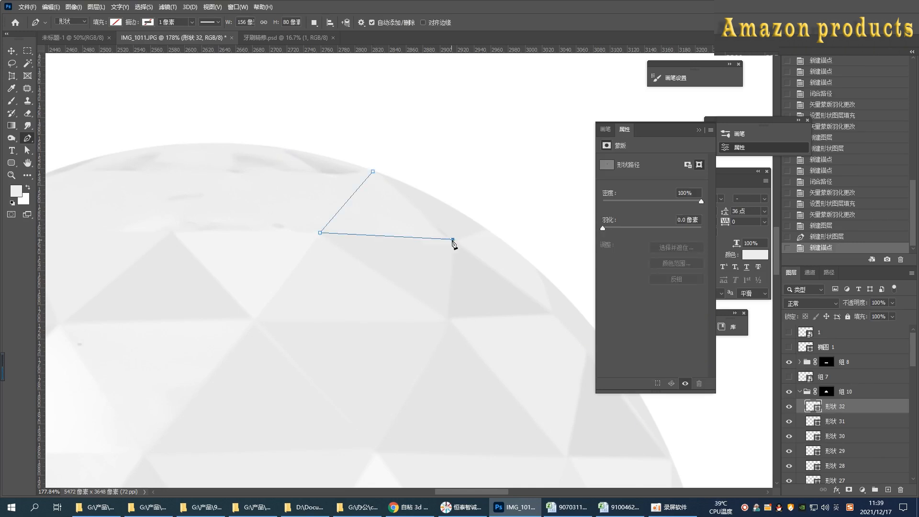
pyautogui.click(373, 171)
# - Fill the upright triangle beside the rim triangle with light grey #eeeeee and feather its path by about 1.9 px
pyautogui.click(116, 22)
pyautogui.click(174, 40)
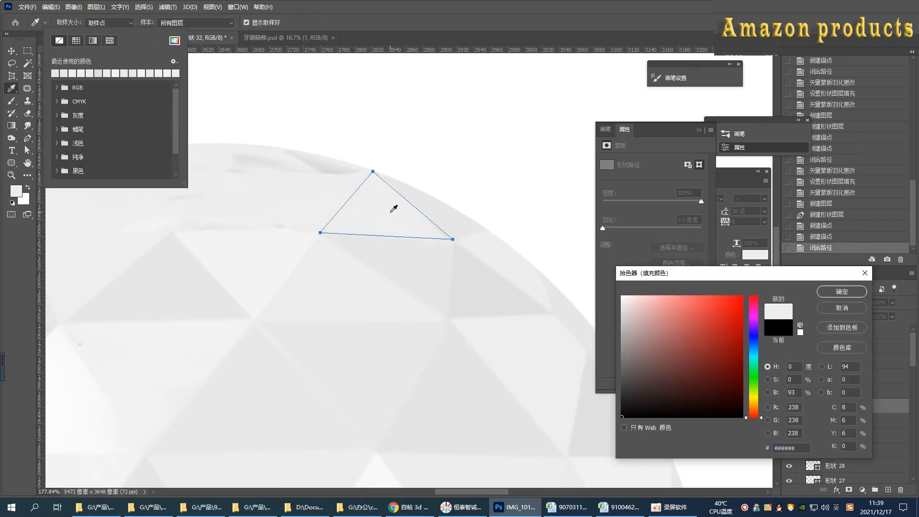
pyautogui.click(834, 293)
pyautogui.moveTo(603, 229); pyautogui.dragTo(613, 228)
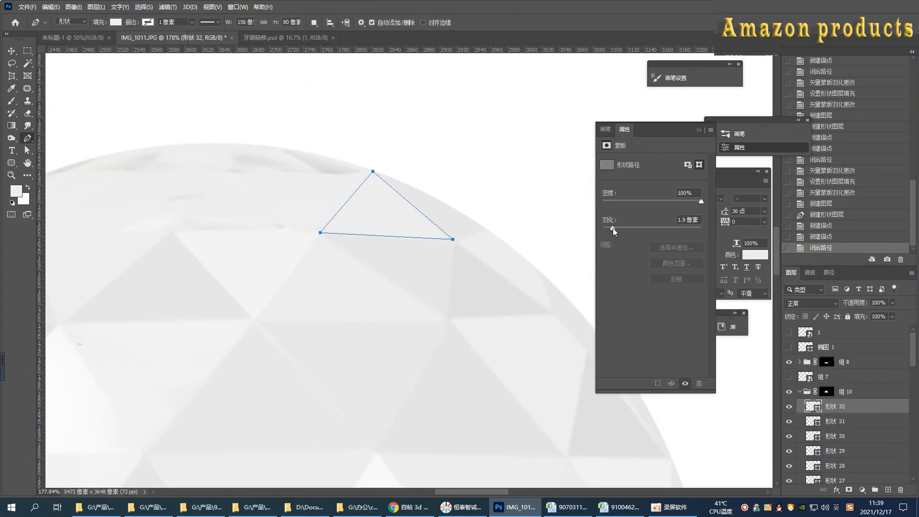
# - On a new layer, draw an inverted triangle about 123 × 77 px left of the #eeeeee upright triangle, near the dome's top
pyautogui.click(889, 489)
pyautogui.moveTo(294, 236); pyautogui.dragTo(365, 228)
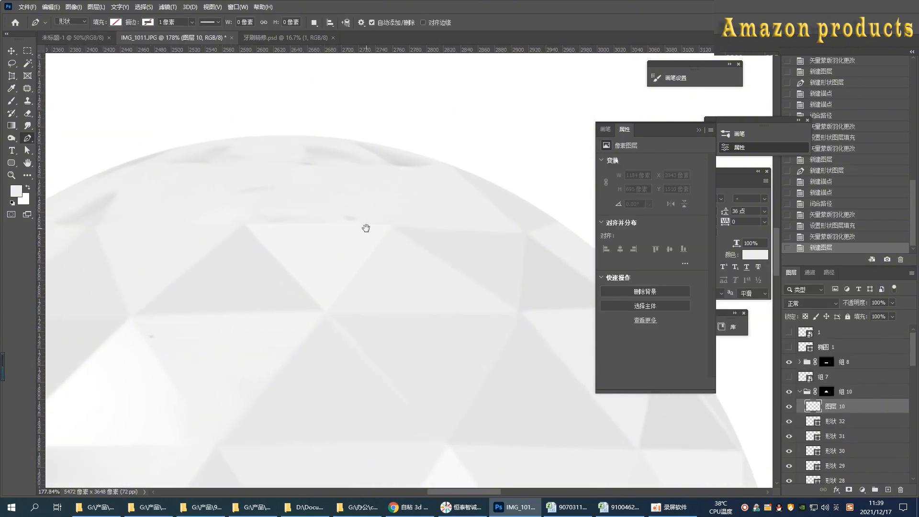
pyautogui.click(421, 166)
pyautogui.click(390, 225)
pyautogui.click(316, 160)
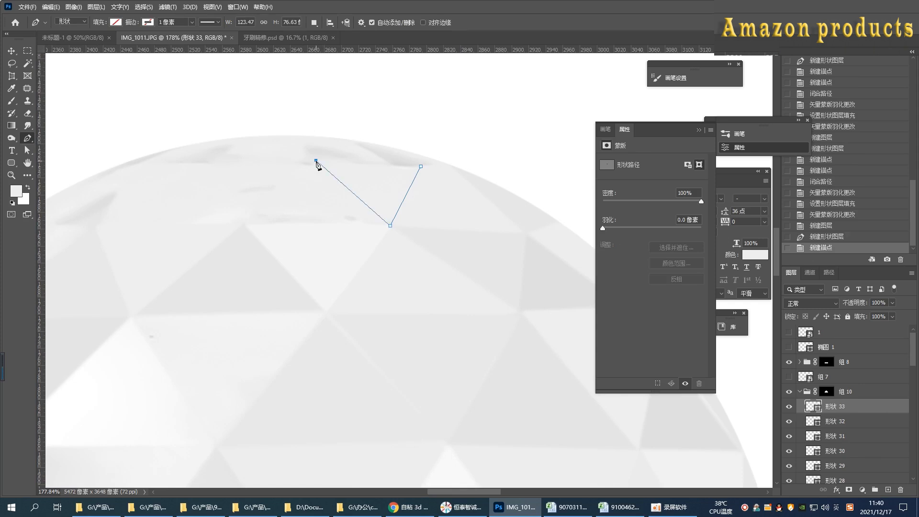
pyautogui.click(316, 160)
# - Fill the inverted triangle near the dome's top with sampled grey #ebebeb and feather its path by about 1.8 px
pyautogui.click(115, 22)
pyautogui.click(175, 40)
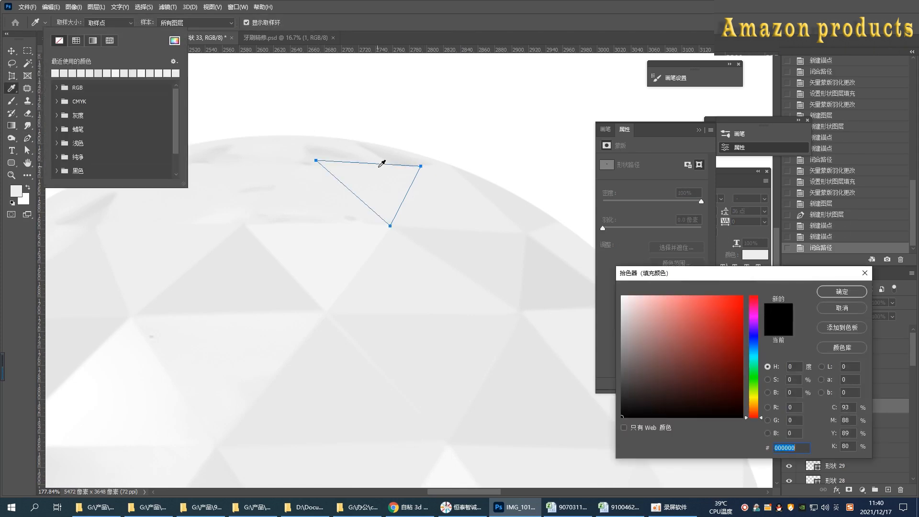
pyautogui.click(379, 167)
pyautogui.click(621, 305)
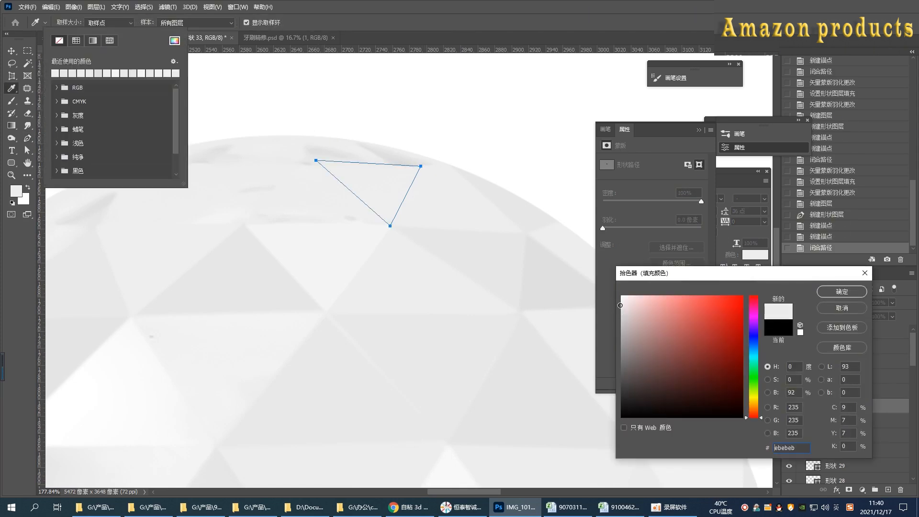
pyautogui.click(820, 293)
pyautogui.click(612, 228)
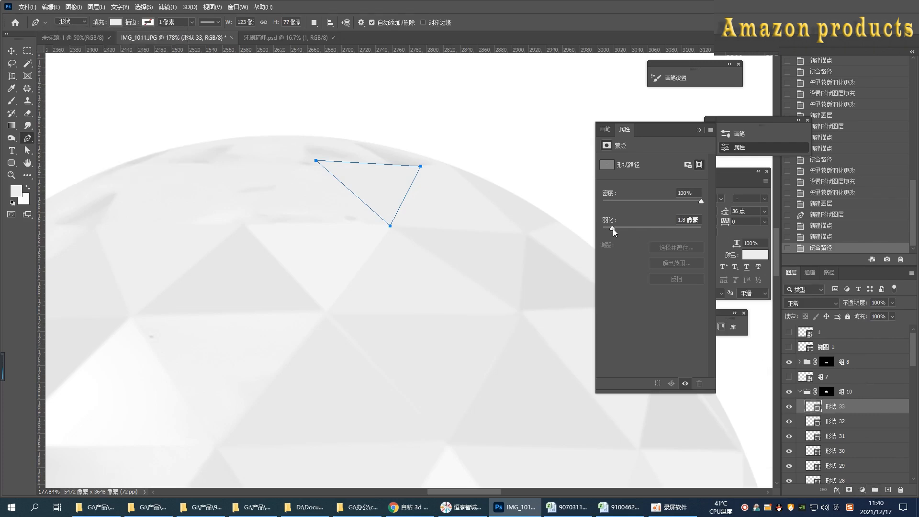
# - On a new layer, draw an upright triangle about 171 × 72 px directly left of the #ebebeb inverted triangle near the dome's top
pyautogui.click(888, 490)
pyautogui.moveTo(348, 183); pyautogui.dragTo(386, 175)
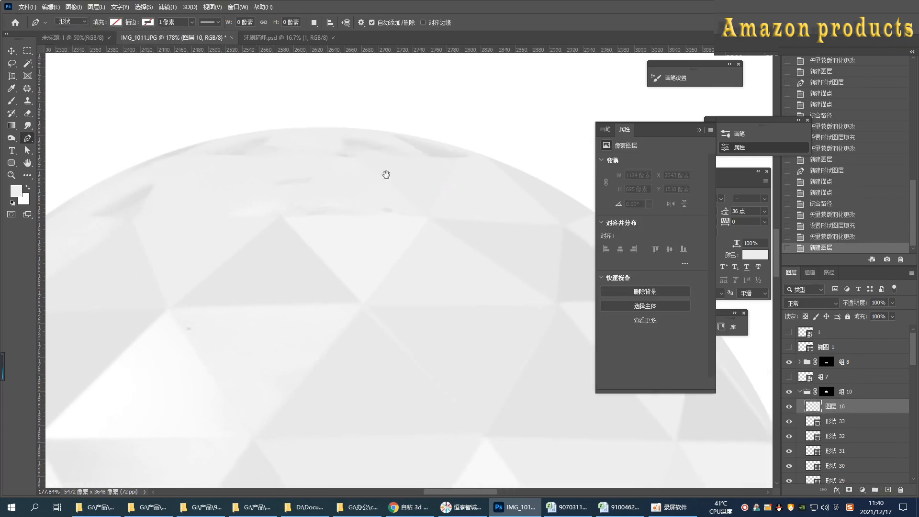
pyautogui.click(356, 155)
pyautogui.click(281, 216)
pyautogui.click(426, 216)
pyautogui.click(356, 154)
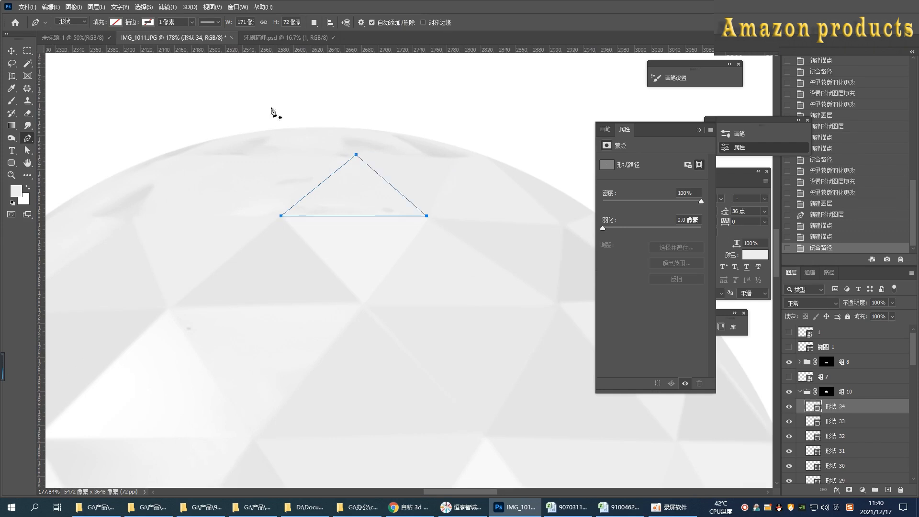
# - Fill the new upright triangle with a neutral light grey adjusted from a sampled facet colour, and feather its path slightly
pyautogui.click(115, 22)
pyautogui.click(175, 40)
pyautogui.click(330, 205)
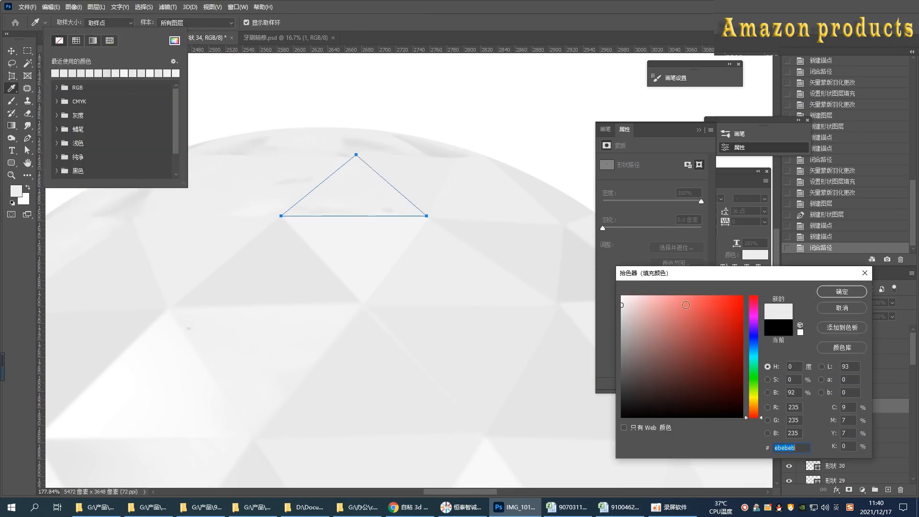
pyautogui.moveTo(631, 307); pyautogui.dragTo(610, 306)
pyautogui.click(834, 293)
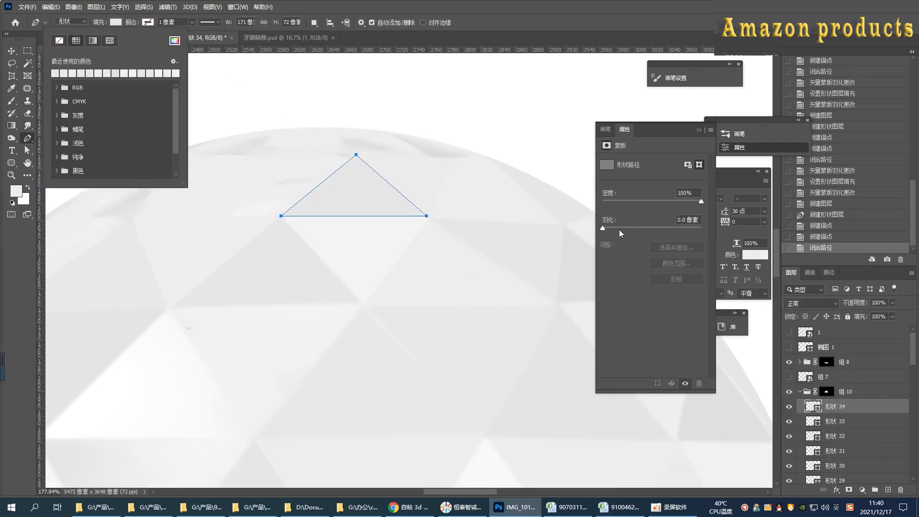
pyautogui.moveTo(604, 228); pyautogui.dragTo(613, 230)
# - On a new layer, draw an inverted triangle about 136 × 68 px adjoining the left side of the new upright grey triangle
pyautogui.click(888, 489)
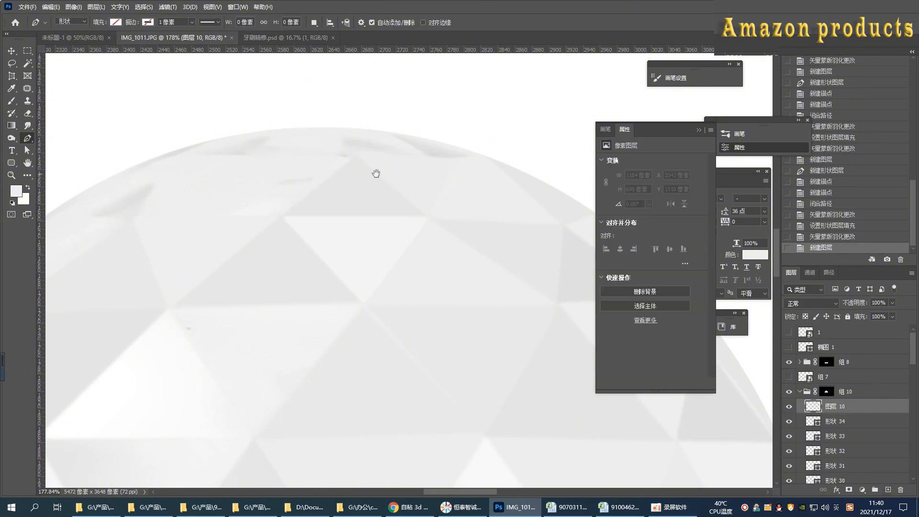
pyautogui.moveTo(376, 173); pyautogui.dragTo(382, 161)
pyautogui.click(344, 205)
pyautogui.click(301, 147)
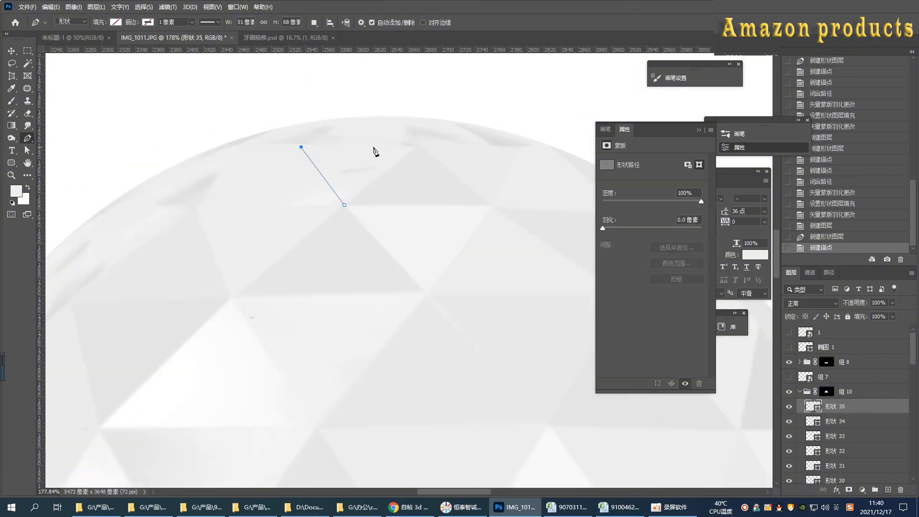
pyautogui.click(417, 147)
pyautogui.click(344, 205)
# - Fill the 136 × 68 px inverted triangle with light grey and slightly feather its path
pyautogui.click(115, 22)
pyautogui.click(174, 42)
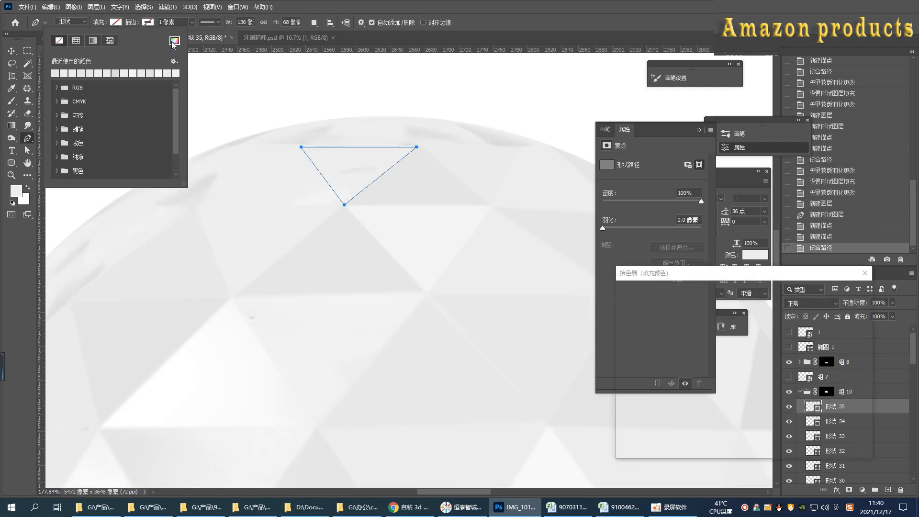
pyautogui.click(842, 292)
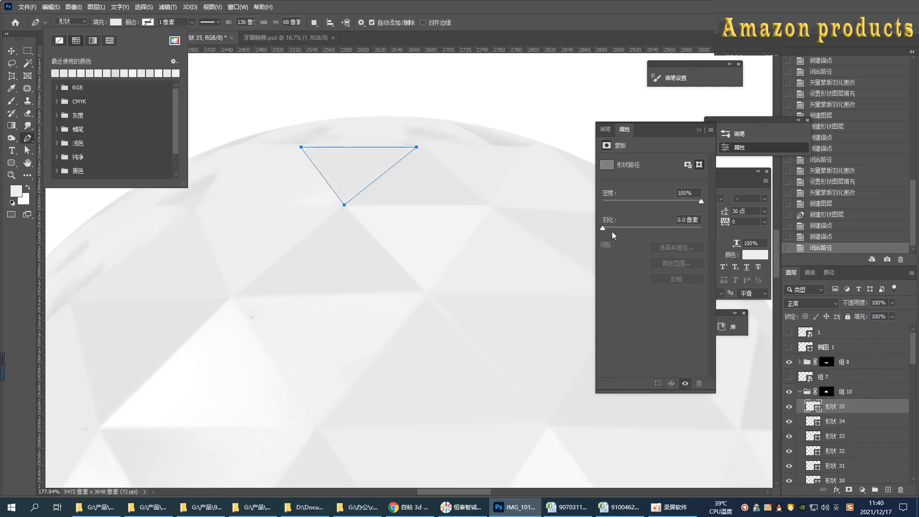
# - On a new layer, draw a slanted triangle about 171 × 76 px along the left side of the new inverted grey triangle
pyautogui.click(888, 489)
pyautogui.moveTo(351, 211); pyautogui.dragTo(386, 195)
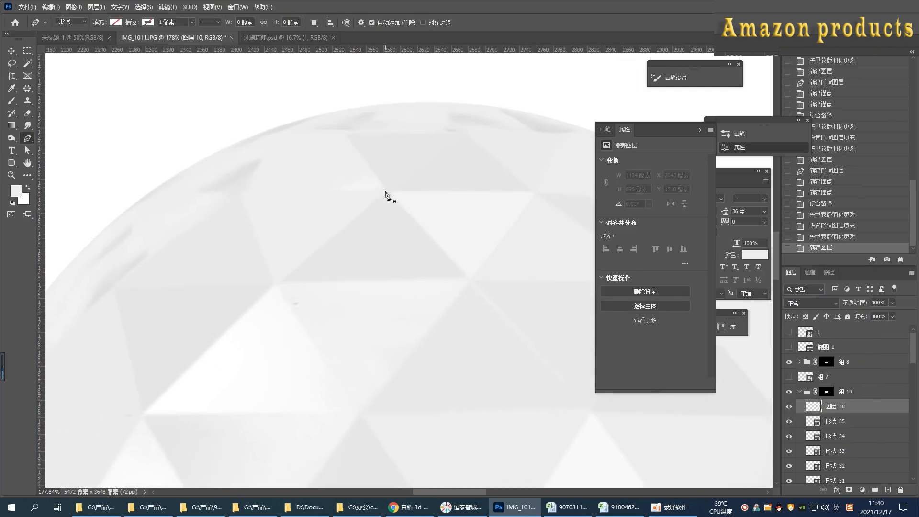
pyautogui.click(387, 189)
pyautogui.click(345, 133)
pyautogui.click(241, 197)
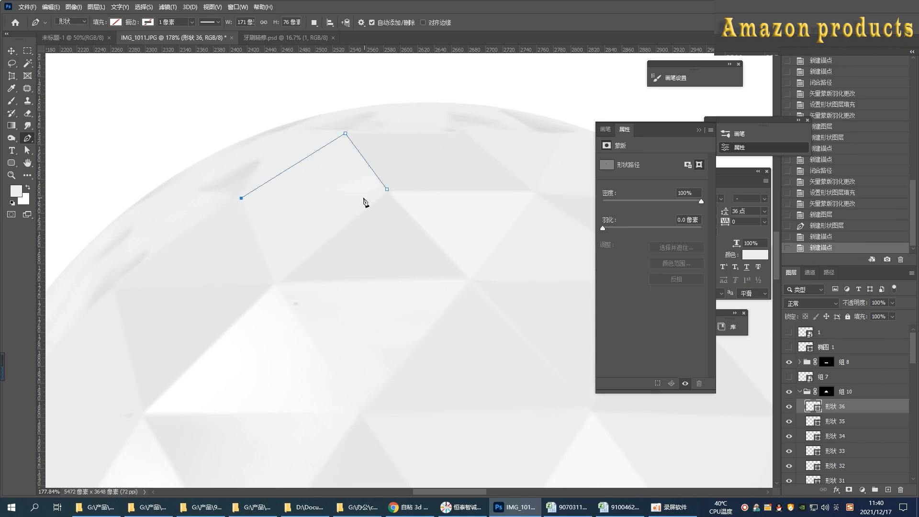
pyautogui.click(387, 189)
# - Fill the slanted triangle with light grey #efefef and feather its path by about 1.5 px
pyautogui.click(116, 24)
pyautogui.click(174, 40)
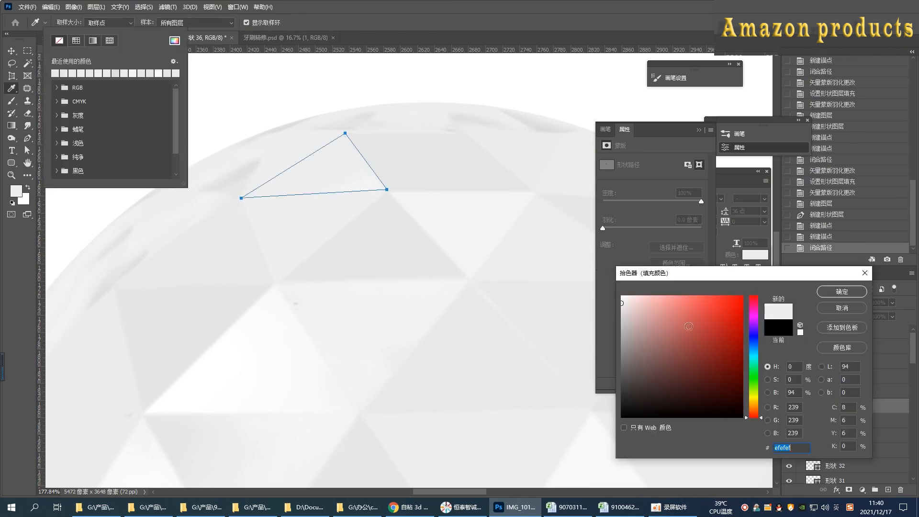
pyautogui.click(825, 292)
# - On a new layer, draw a narrow triangle about 124 × 70 px between the slanted #efefef triangle and the dome's upper-left rim
pyautogui.click(888, 490)
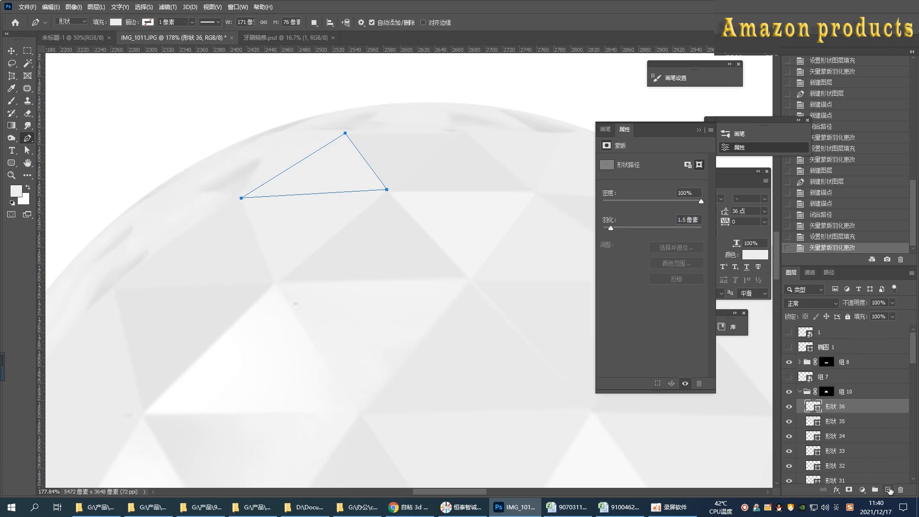
pyautogui.moveTo(283, 197); pyautogui.dragTo(335, 191)
pyautogui.click(414, 140)
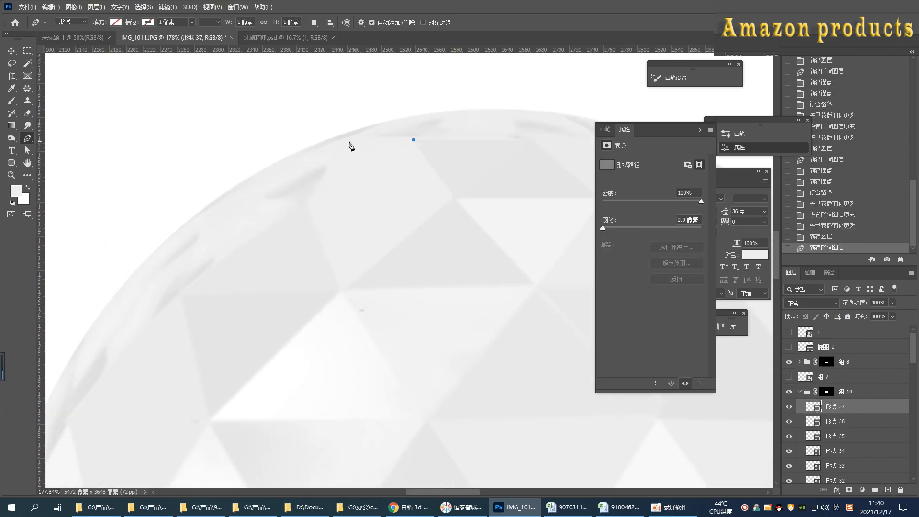
pyautogui.click(343, 140)
pyautogui.click(308, 199)
pyautogui.click(414, 140)
# - Fill the narrow rim triangle with a sampled darker grey and slightly feather its path
pyautogui.click(116, 23)
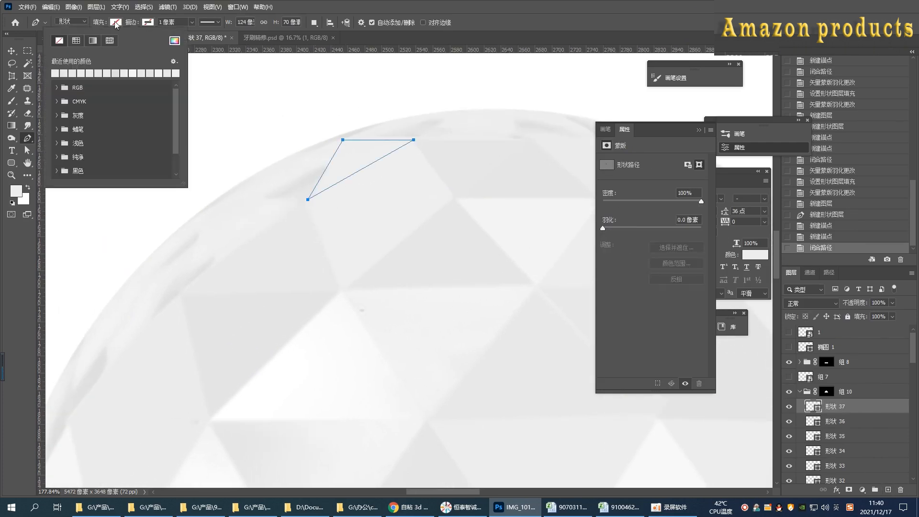
pyautogui.click(175, 40)
pyautogui.click(320, 174)
pyautogui.click(832, 294)
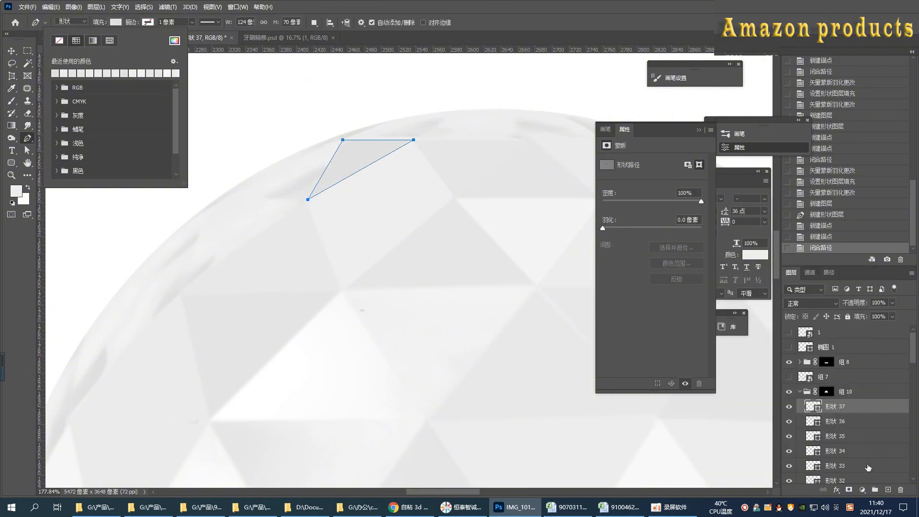
pyautogui.moveTo(614, 229); pyautogui.dragTo(610, 229)
# - On a new layer, draw a three-cornered facet about 115 × 73 px left of the narrow triangle, curving its outer edge along the rim
pyautogui.click(889, 489)
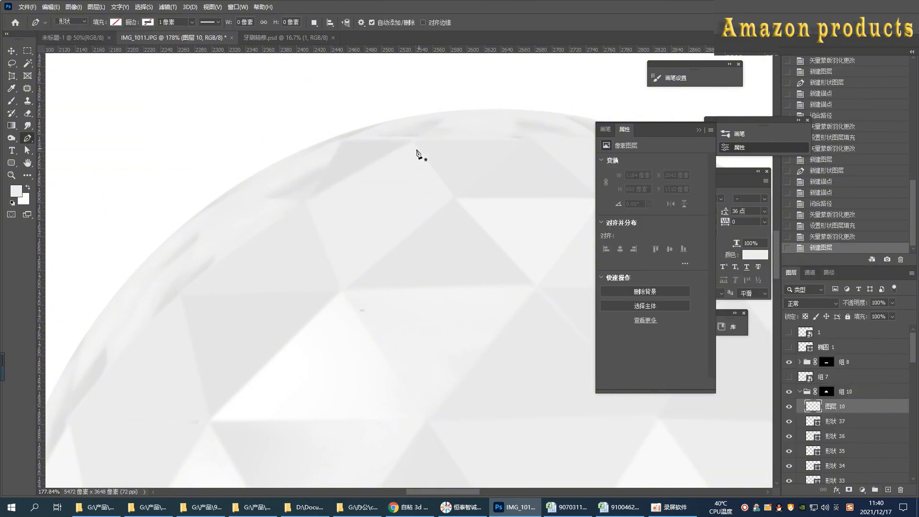
pyautogui.scroll(-1, 365, 170)
pyautogui.click(351, 125)
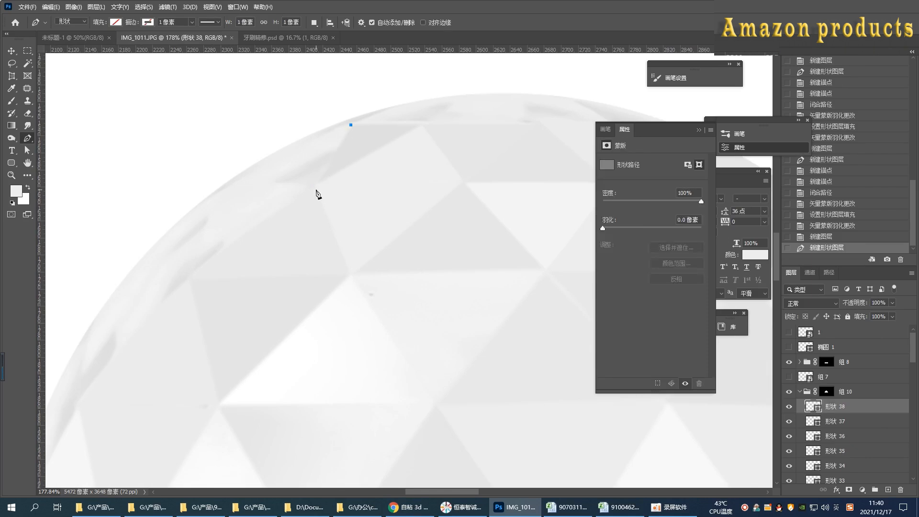
pyautogui.click(314, 184)
pyautogui.click(253, 181)
pyautogui.moveTo(350, 124); pyautogui.dragTo(401, 104)
# - Undo the stray anchor point, fill the curved rim facet with light grey and slightly feather its path
pyautogui.click(115, 22)
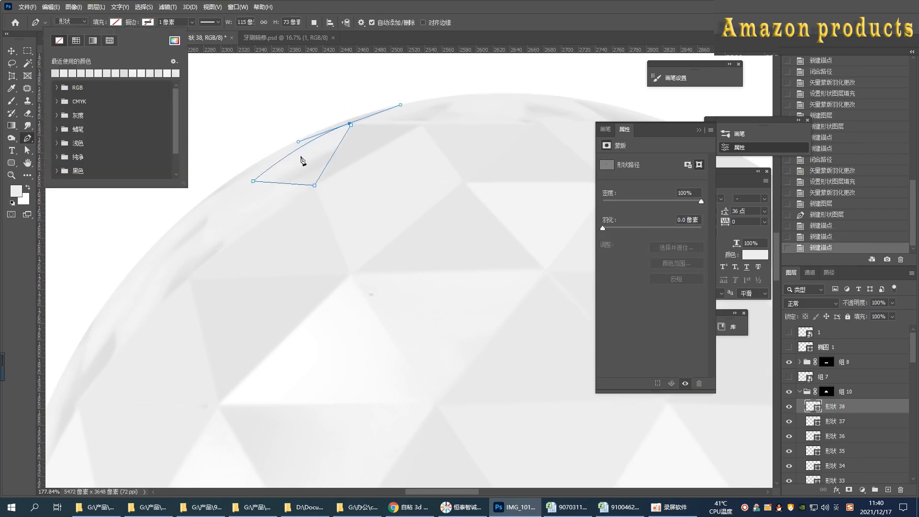
pyautogui.click(301, 158)
pyautogui.hotkey('ctrl', 'z')
pyautogui.click(116, 22)
pyautogui.click(174, 42)
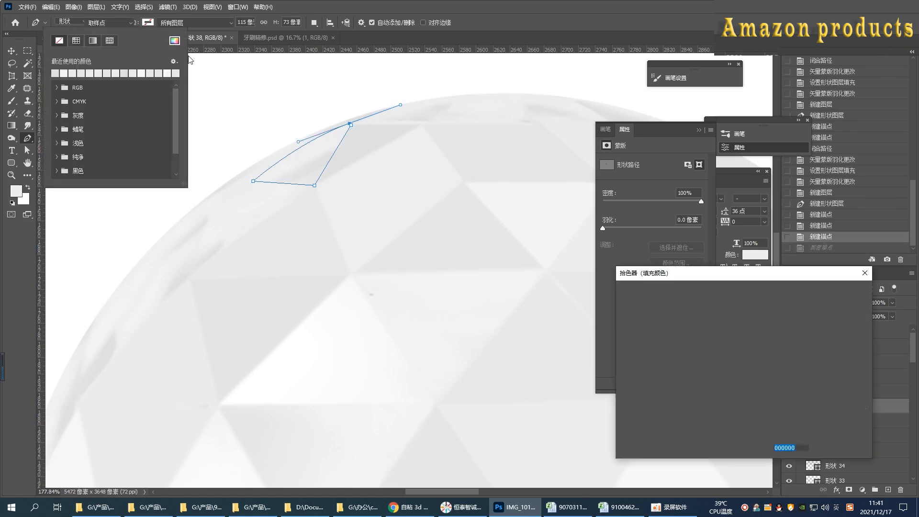
pyautogui.click(835, 294)
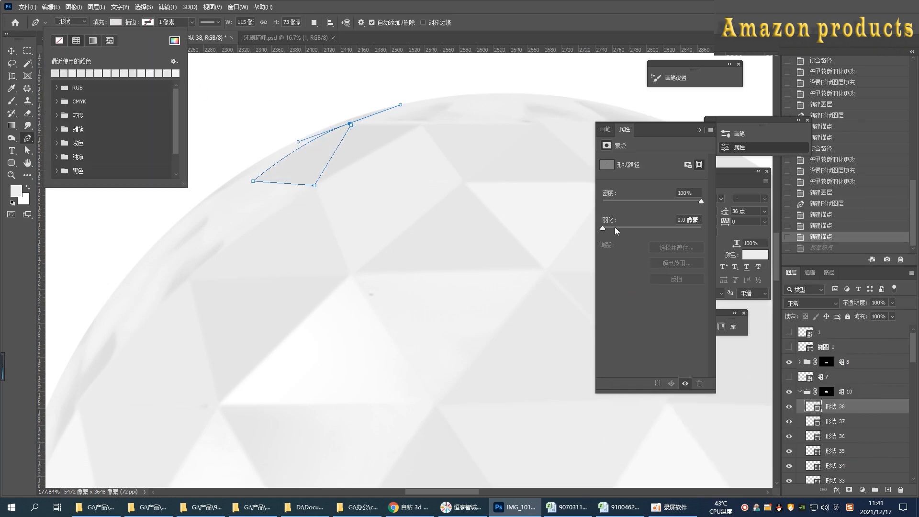
pyautogui.click(613, 228)
# - On a new layer, draw a slanted triangle about 106 × 79 px beneath the curved rim facet, along the dome's upper-left side
pyautogui.click(887, 489)
pyautogui.moveTo(337, 219); pyautogui.dragTo(353, 178)
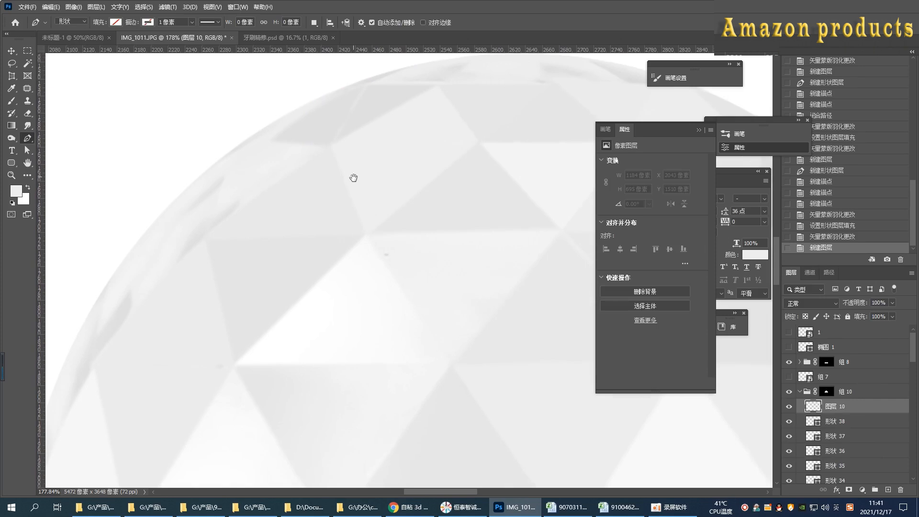
pyautogui.click(329, 144)
pyautogui.click(239, 206)
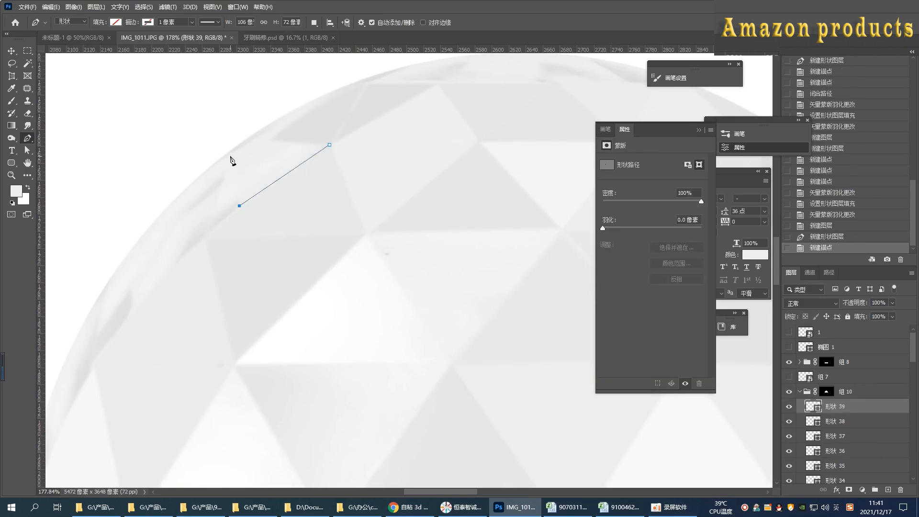
pyautogui.scroll(-3, 236, 170)
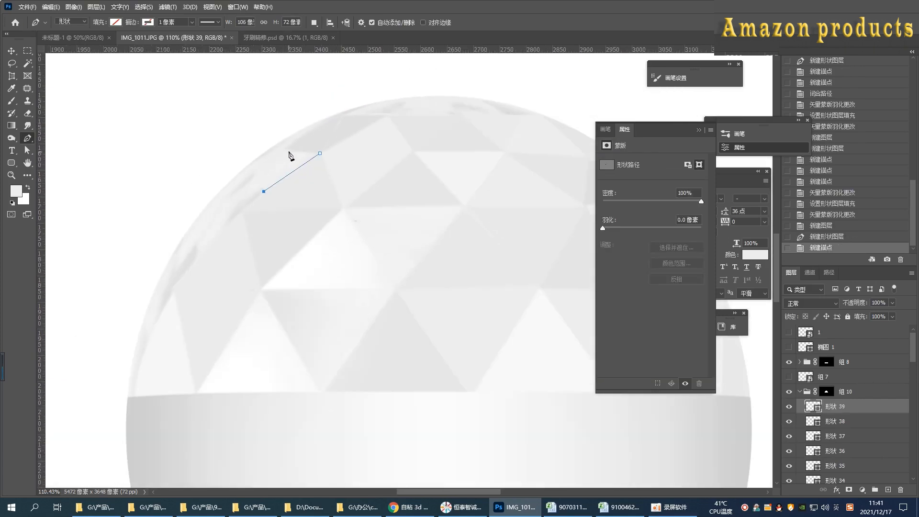
pyautogui.moveTo(284, 149); pyautogui.dragTo(300, 133)
pyautogui.hotkey('ctrl', 'z')
pyautogui.click(286, 150)
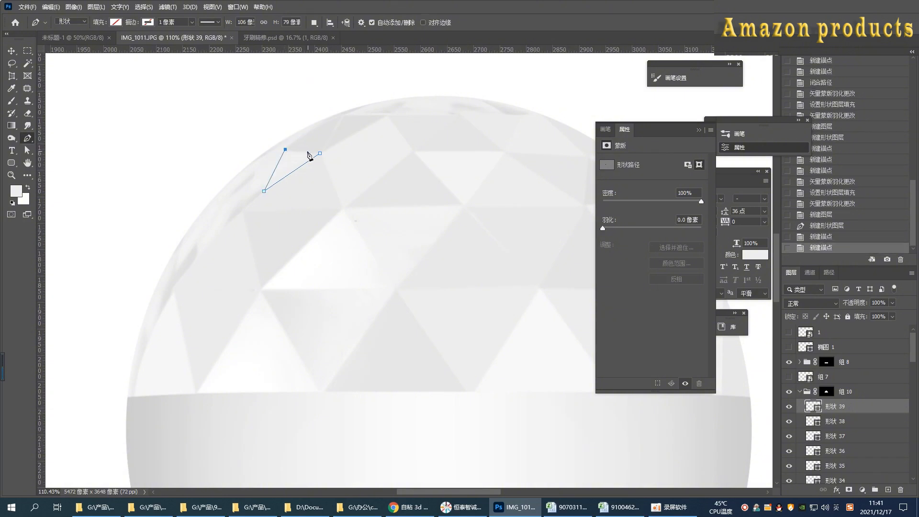
pyautogui.click(319, 153)
# - Fill the 106 × 79 px triangle with a sampled light grey and feather its path by about 1.6 px
pyautogui.click(115, 22)
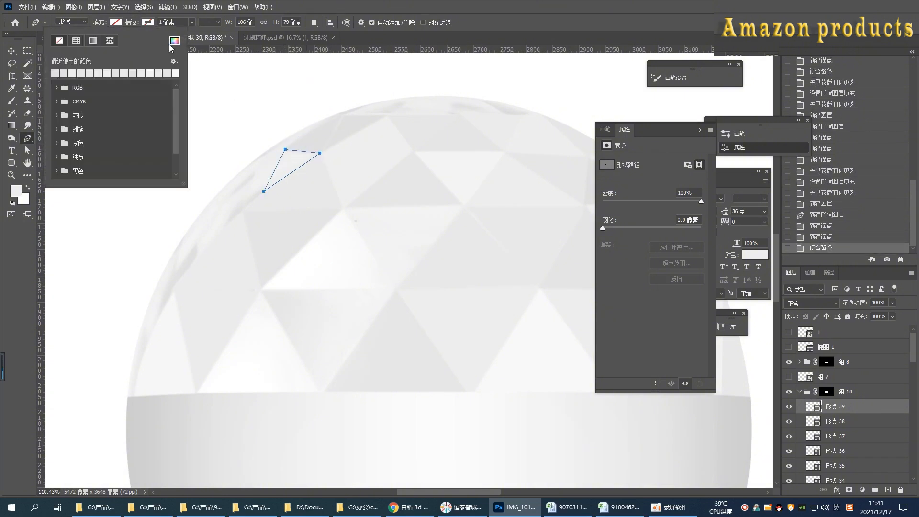
pyautogui.click(174, 40)
pyautogui.click(300, 151)
pyautogui.click(835, 292)
pyautogui.click(611, 229)
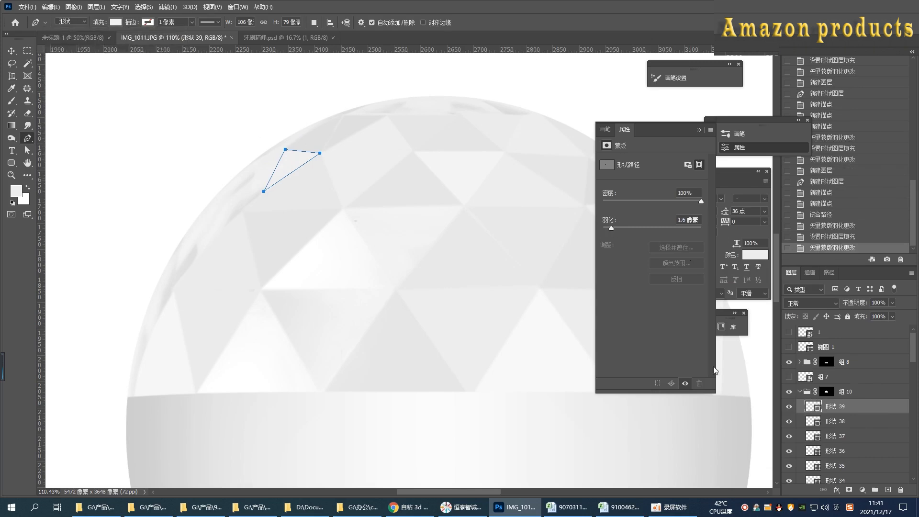
# - On a new layer, draw a larger slanted triangle about 150 × 118 px over the last one, extending down to the next facet corner
pyautogui.click(887, 489)
pyautogui.scroll(2, 269, 209)
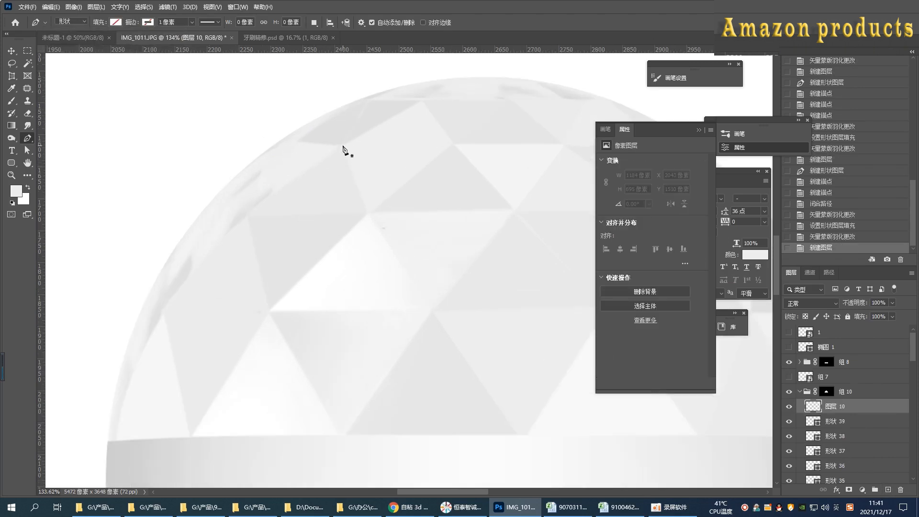
pyautogui.click(342, 146)
pyautogui.click(246, 216)
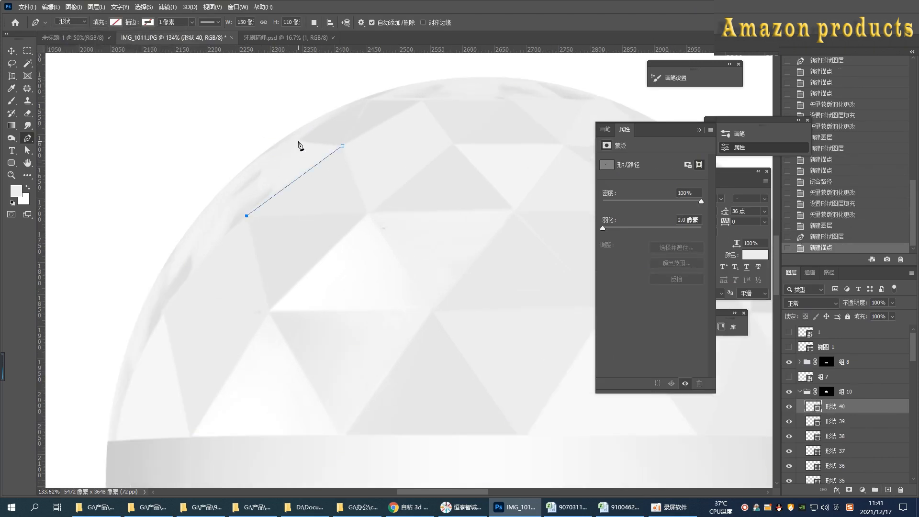
pyautogui.click(298, 141)
pyautogui.click(343, 145)
# - Fill the 150 × 118 px triangle with a sampled grey and slightly feather its path
pyautogui.click(115, 22)
pyautogui.click(174, 41)
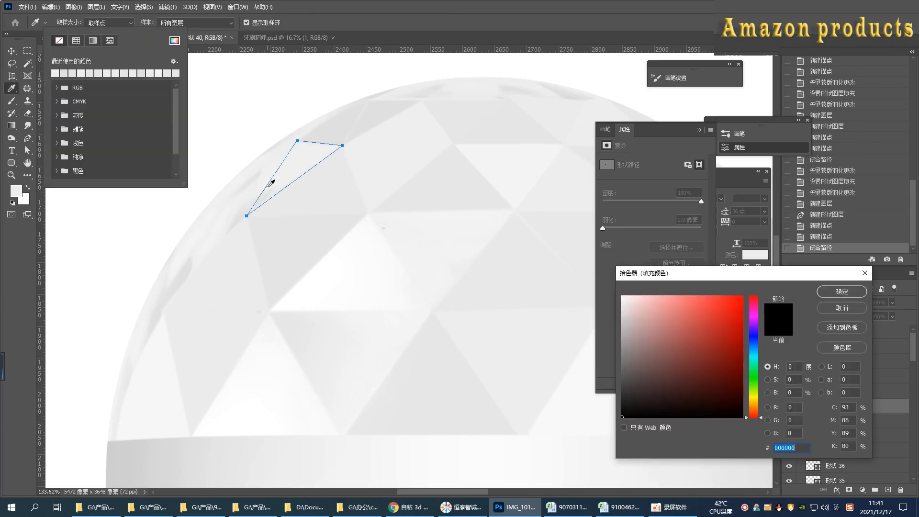
pyautogui.click(284, 171)
pyautogui.click(268, 194)
pyautogui.click(832, 296)
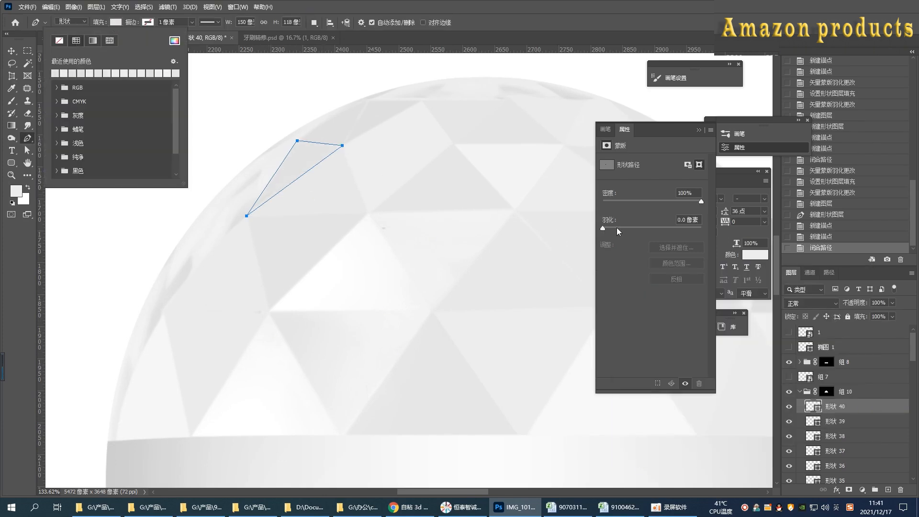
pyautogui.moveTo(617, 228); pyautogui.dragTo(612, 228)
# - On a new layer, draw a curved-edge facet about 160 × 66.5 px along the dome's upper-left rim
pyautogui.click(888, 490)
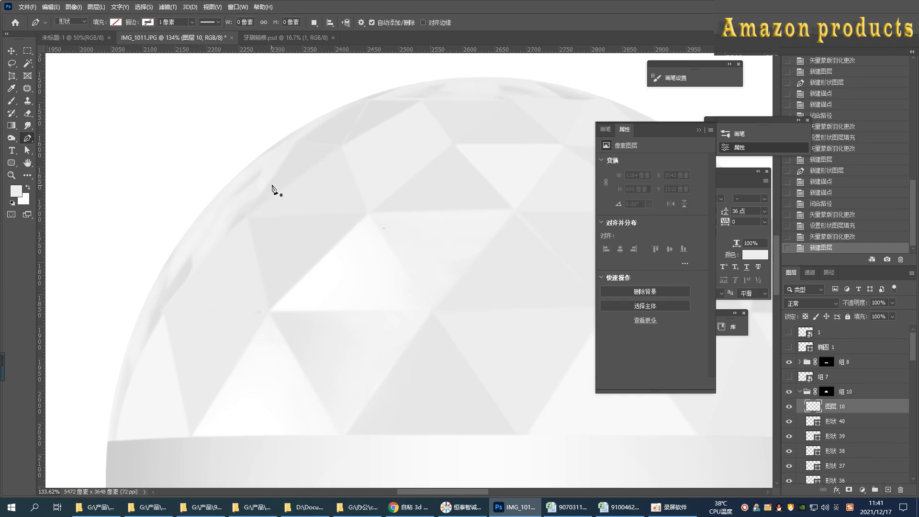
pyautogui.moveTo(248, 224); pyautogui.dragTo(271, 186)
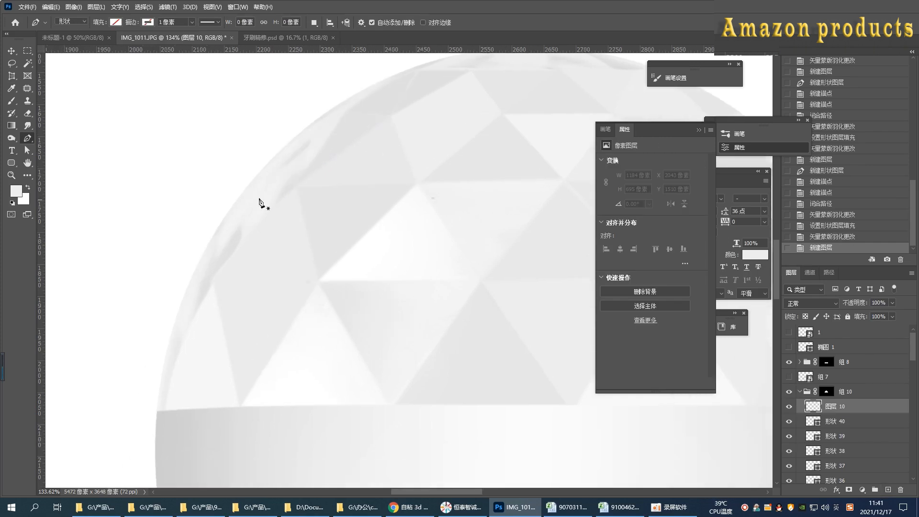
pyautogui.scroll(-5, 207, 240)
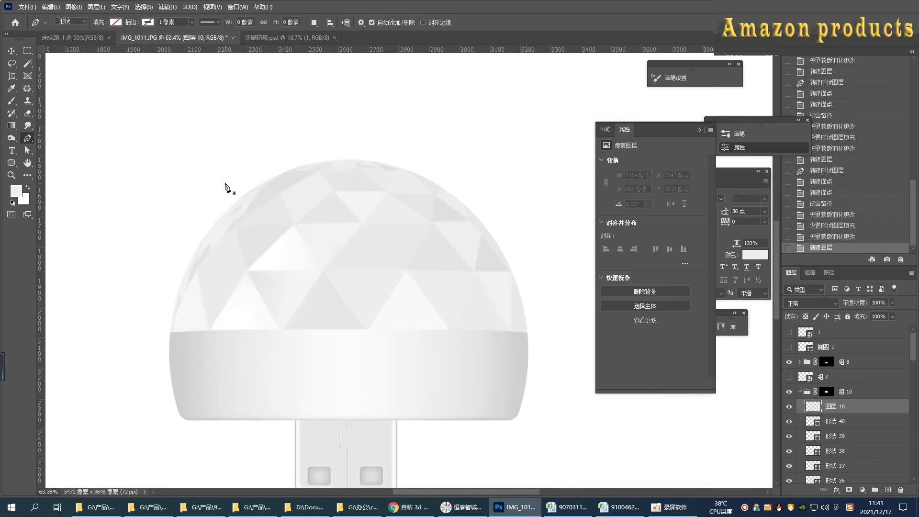
pyautogui.scroll(5, 225, 187)
pyautogui.moveTo(254, 195); pyautogui.dragTo(318, 171)
pyautogui.click(317, 166)
pyautogui.click(288, 161)
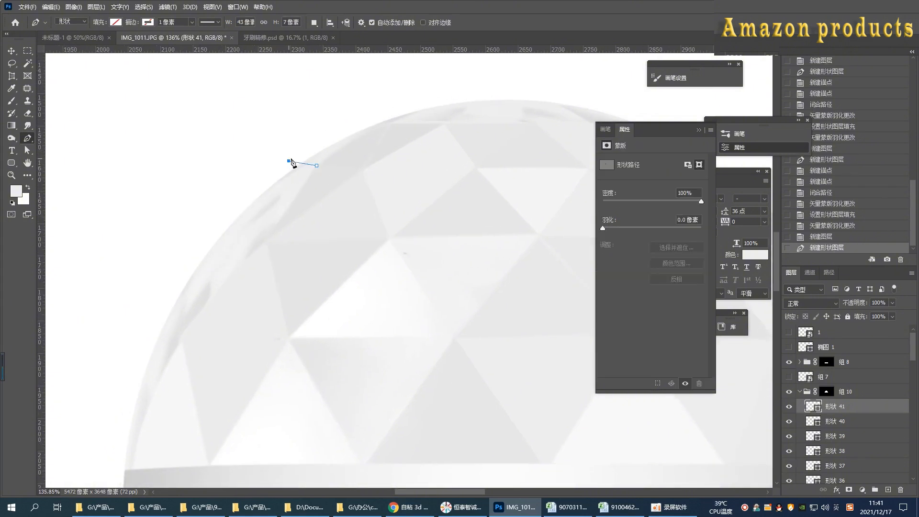
pyautogui.click(376, 119)
pyautogui.hotkey('ctrl', 'z')
pyautogui.moveTo(392, 123); pyautogui.dragTo(415, 127)
pyautogui.click(319, 166)
pyautogui.hotkey('ctrl', 'z')
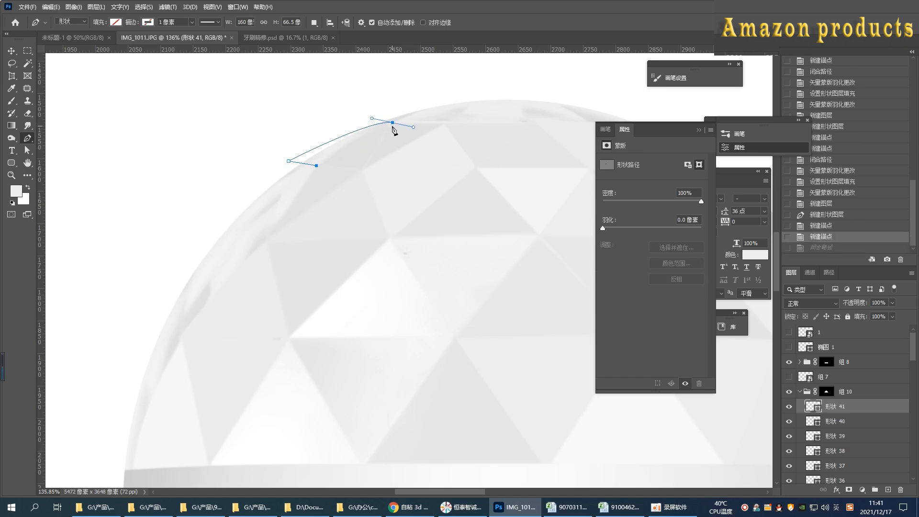
pyautogui.click(318, 166)
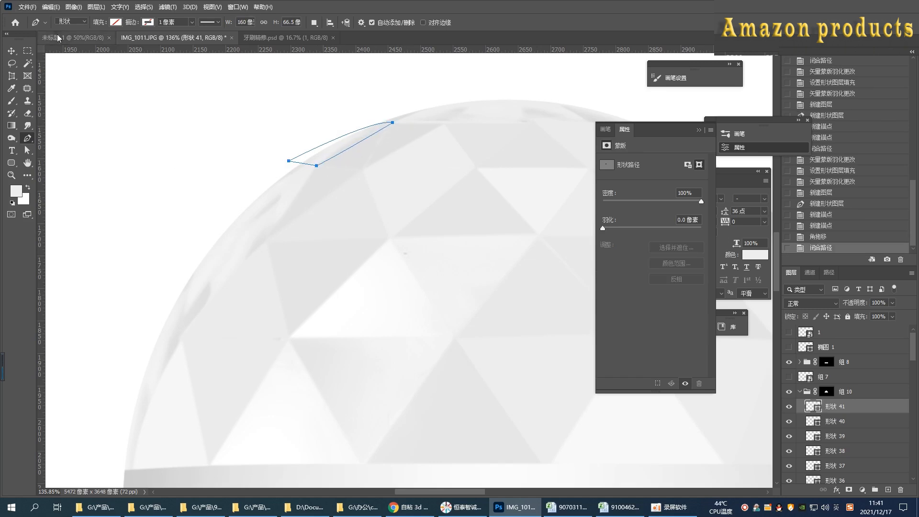
# - Fill the 160 × 66.5 px rim facet with a light grey sampled from the dome
pyautogui.click(116, 22)
pyautogui.click(174, 40)
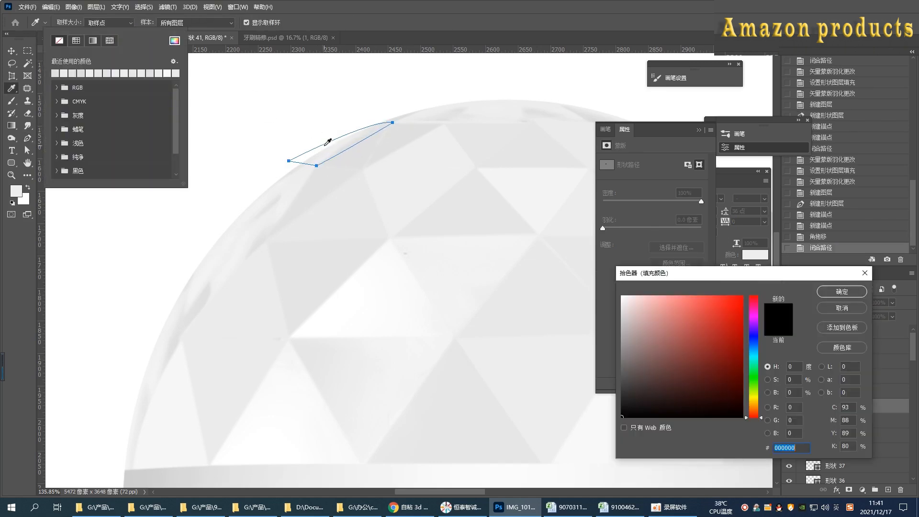
pyautogui.click(838, 293)
# - Move the curved rim facet's layer directly above 形状 33 and slightly feather its path
pyautogui.moveTo(850, 410); pyautogui.dragTo(854, 459)
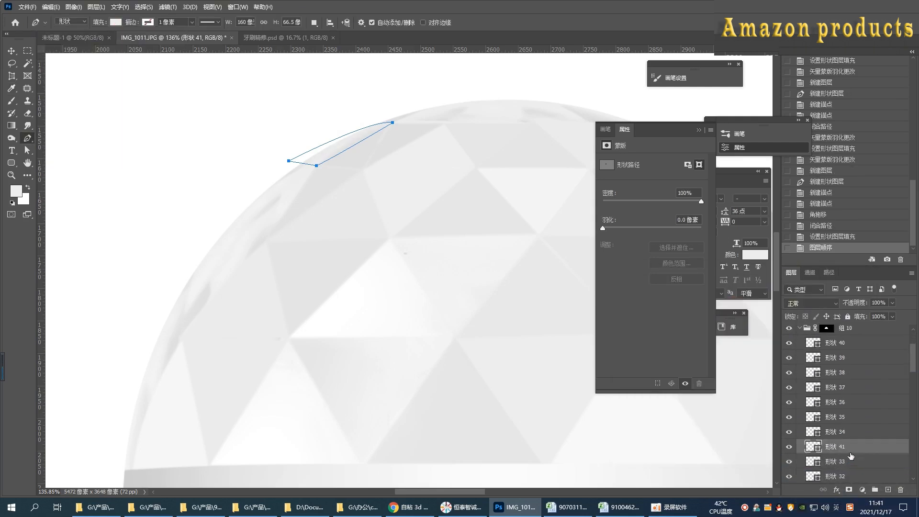
pyautogui.click(614, 229)
# - On a new layer, draw a four-sided facet about 143 × 121 px down the rim below the curved facet
pyautogui.click(888, 489)
pyautogui.scroll(2, 311, 188)
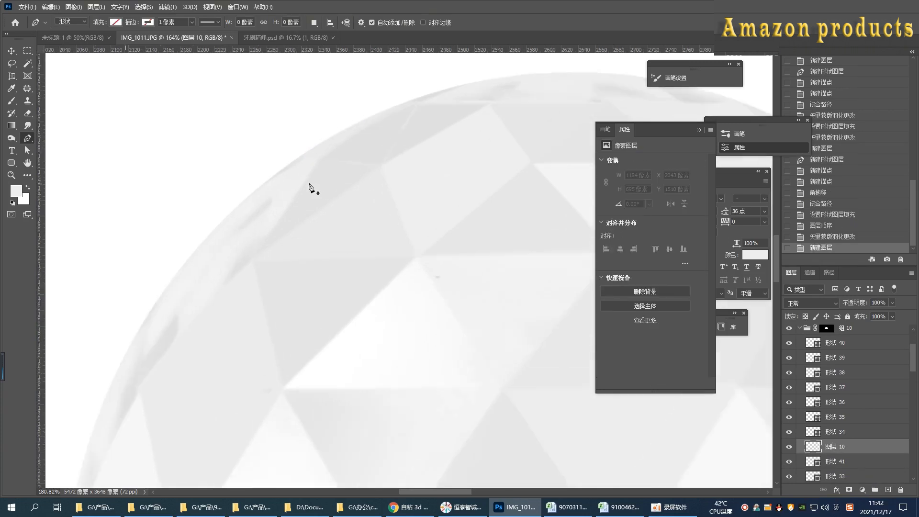
pyautogui.moveTo(311, 188); pyautogui.dragTo(378, 120)
pyautogui.click(374, 116)
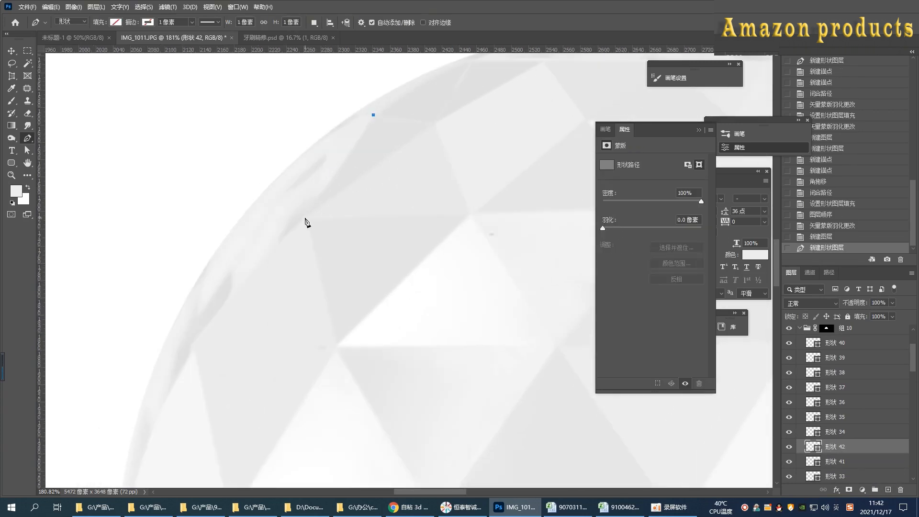
pyautogui.click(306, 217)
pyautogui.click(250, 194)
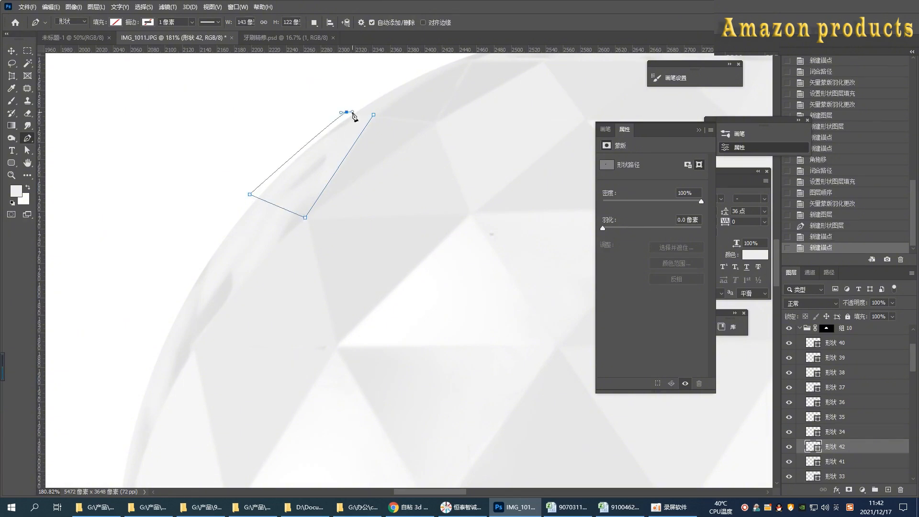
pyautogui.click(350, 113)
pyautogui.click(374, 115)
# - Fill the 143 × 121 px facet with a sampled light grey and feather its path by about 2.2 px
pyautogui.click(115, 22)
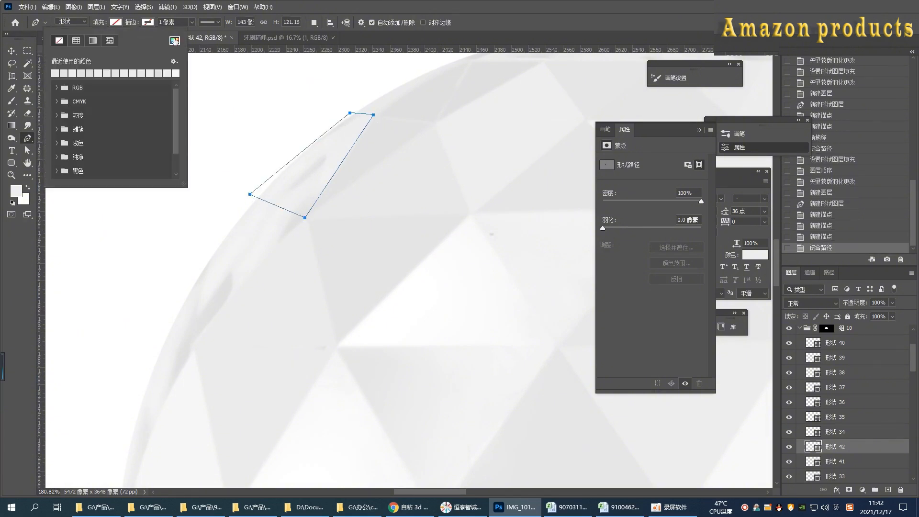
pyautogui.click(174, 40)
pyautogui.click(314, 168)
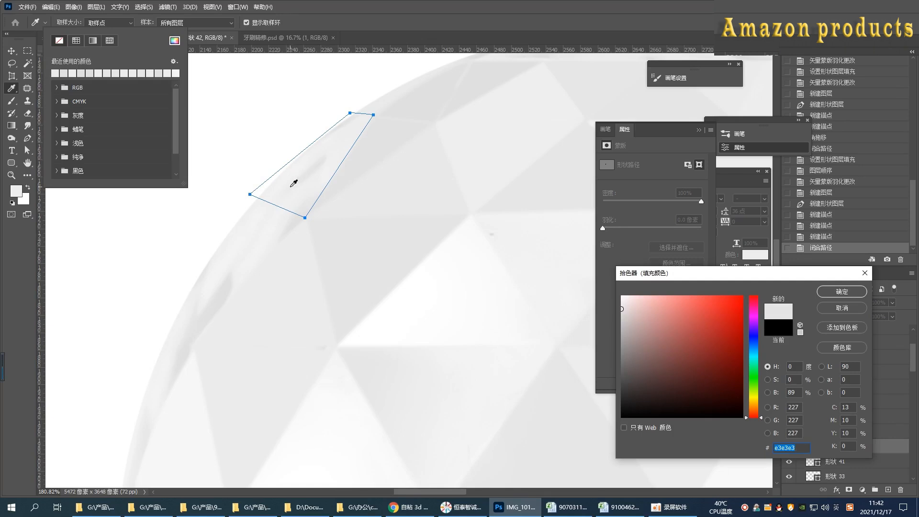
pyautogui.click(843, 291)
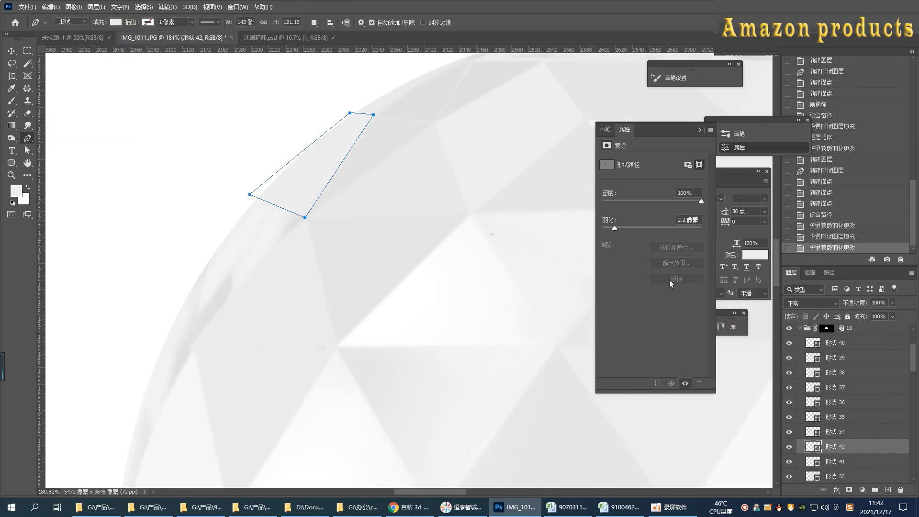
# - On a new layer, start a shape with its first anchor at the inner lower corner of the four-sided rim facet
pyautogui.click(888, 490)
pyautogui.scroll(-3, 347, 186)
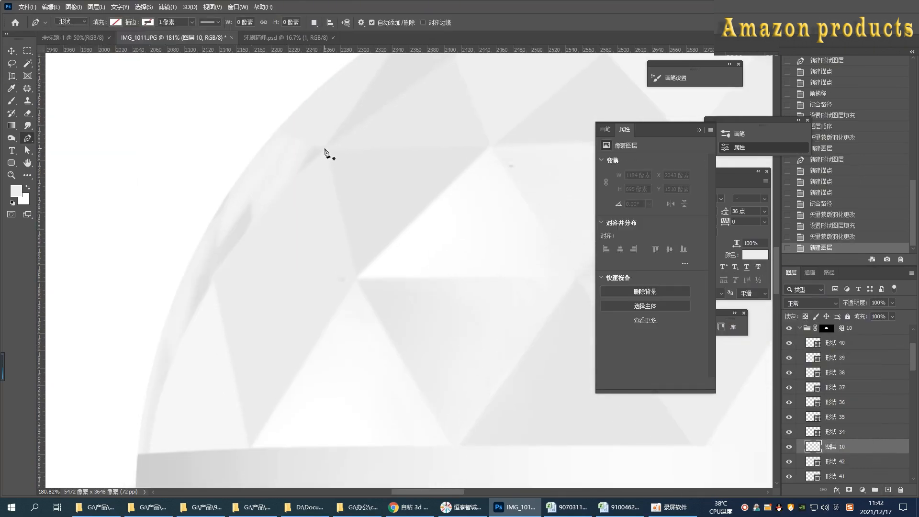
pyautogui.click(325, 149)
# - Try completing the shape as a narrow slanted strip about 85 × 97 px and filling it with a sampled grey
pyautogui.click(255, 224)
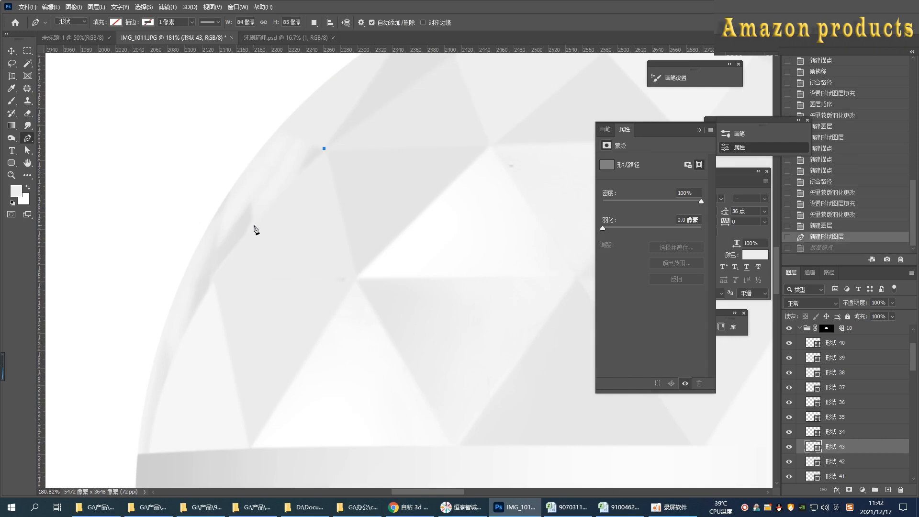
pyautogui.click(250, 200)
pyautogui.click(304, 141)
pyautogui.click(324, 148)
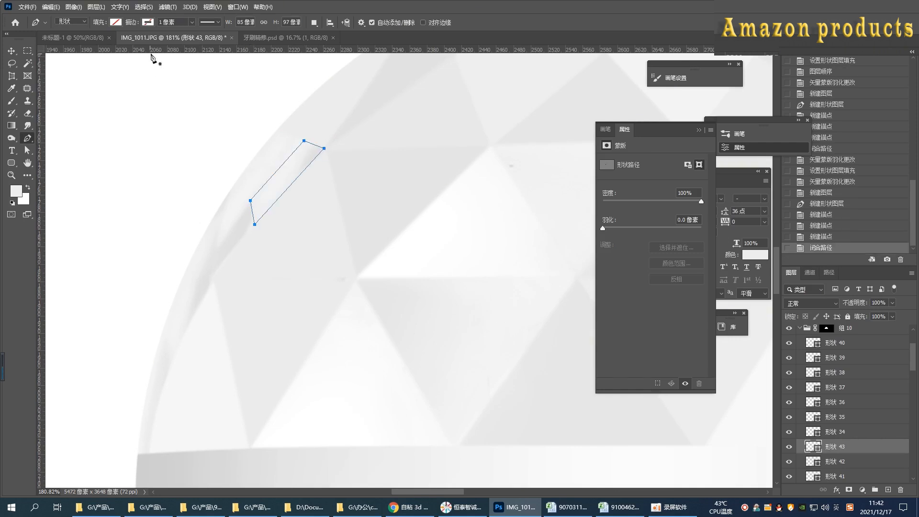
pyautogui.click(115, 22)
pyautogui.click(175, 40)
pyautogui.click(311, 157)
pyautogui.click(842, 291)
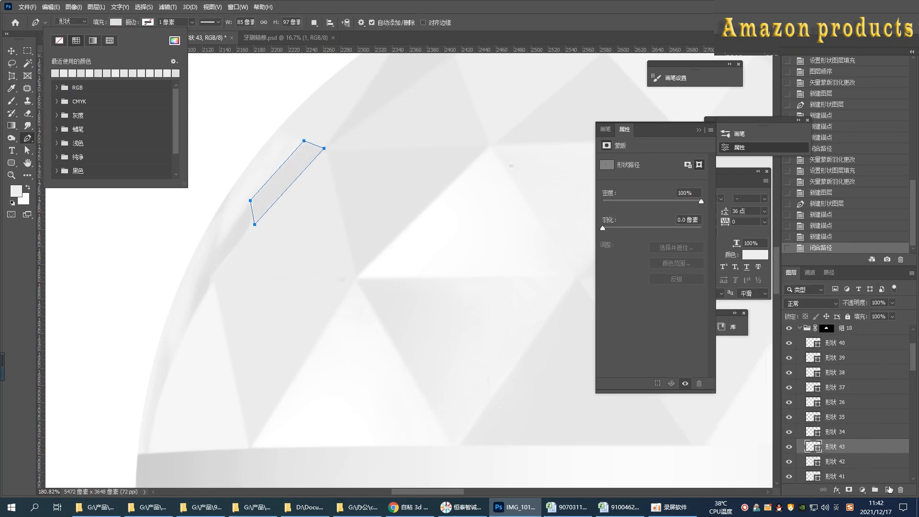
# - Add another layer, and revert the history to the narrow strip's first anchor point
pyautogui.click(888, 489)
pyautogui.scroll(-3, 287, 163)
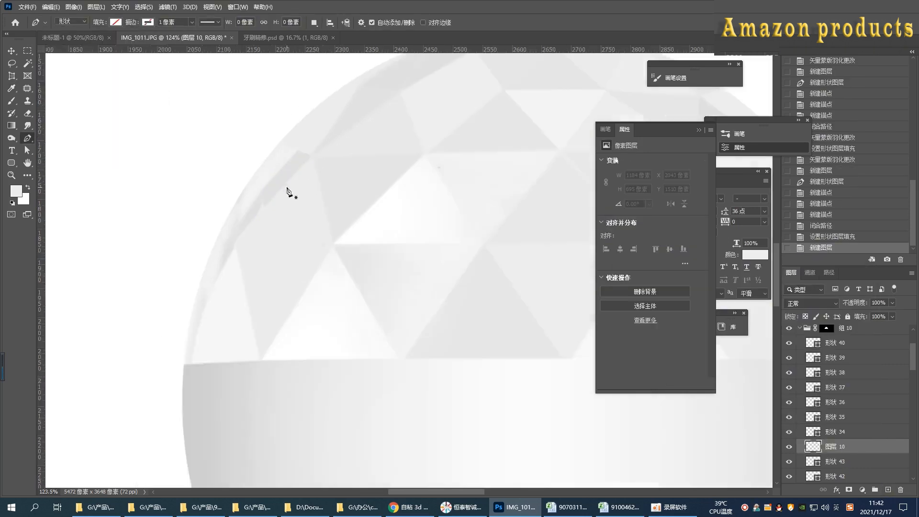
pyautogui.scroll(2, 273, 194)
pyautogui.click(826, 182)
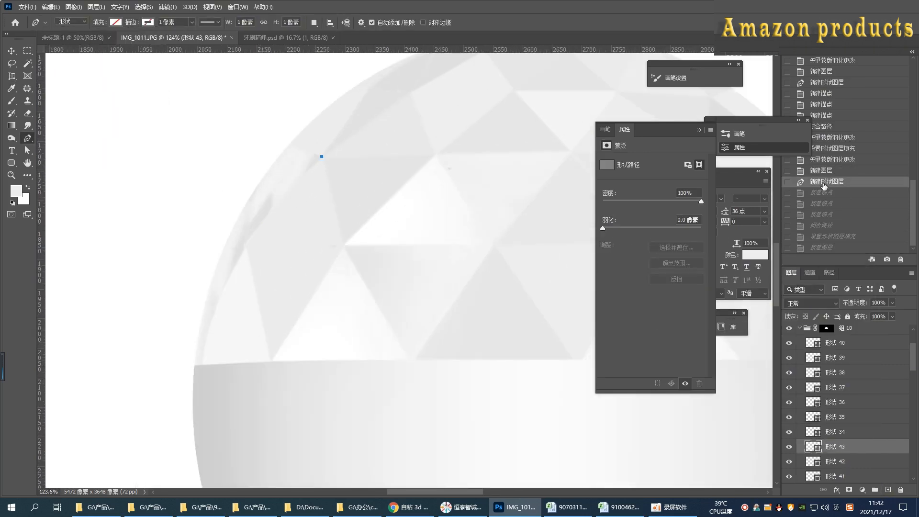
# - Complete the shape as a triangle about 109 × 153 px that extends outward past the dome's rim
pyautogui.scroll(2, 277, 234)
pyautogui.click(271, 218)
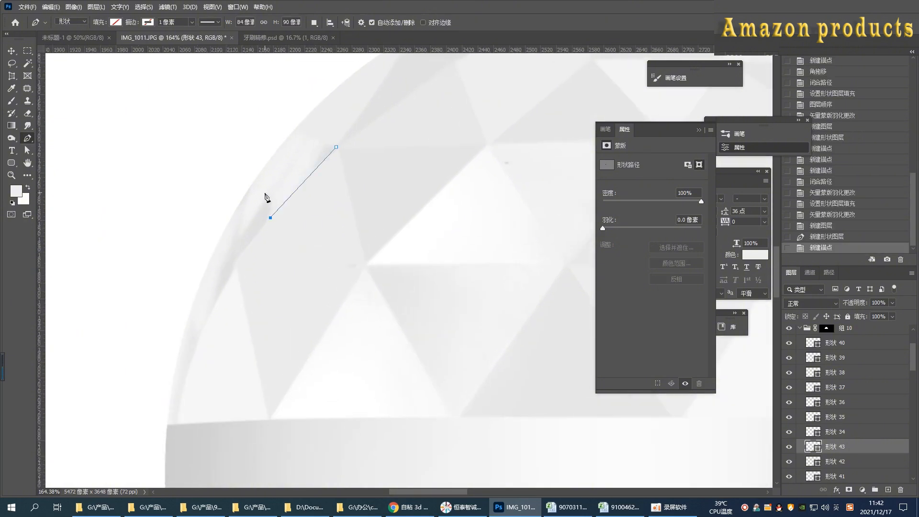
pyautogui.click(255, 144)
pyautogui.hotkey('ctrl', 'z')
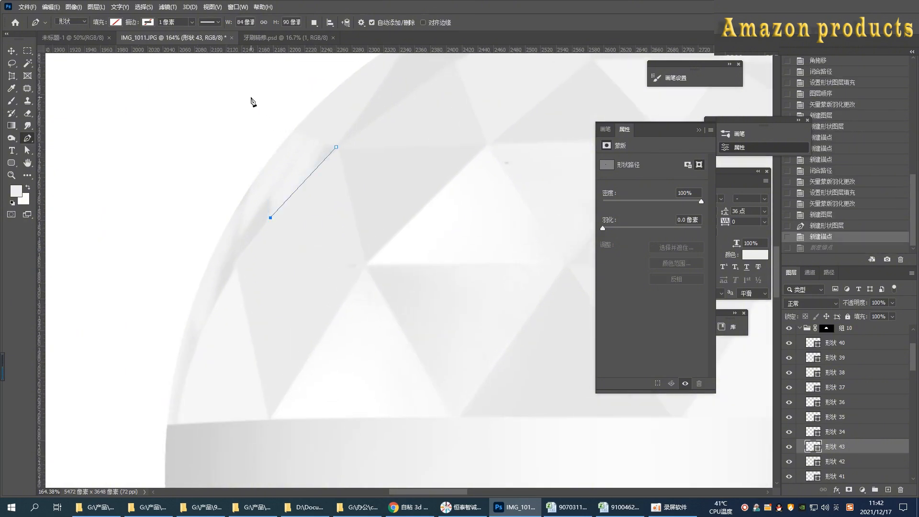
pyautogui.click(250, 98)
pyautogui.click(330, 153)
pyautogui.click(337, 147)
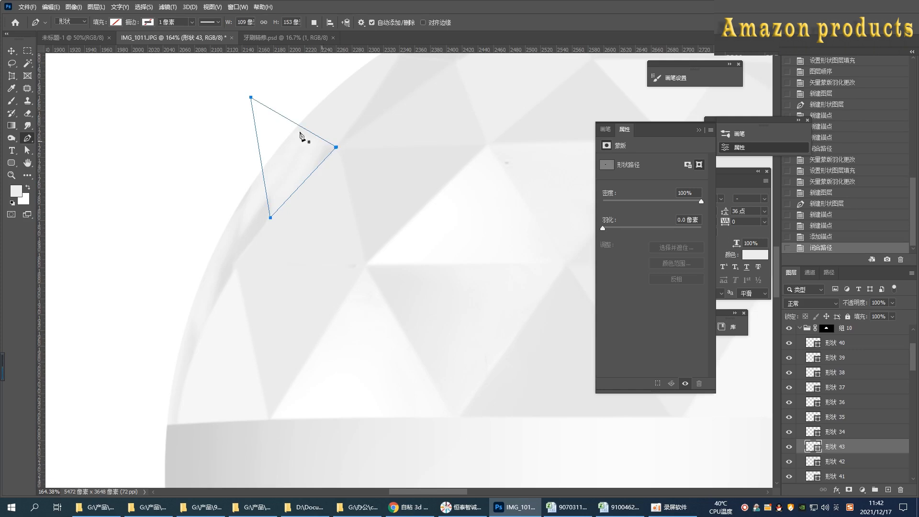
# - Fill the 109 × 153 px triangle with the sampled light grey f0f0f0
pyautogui.click(115, 22)
pyautogui.click(174, 40)
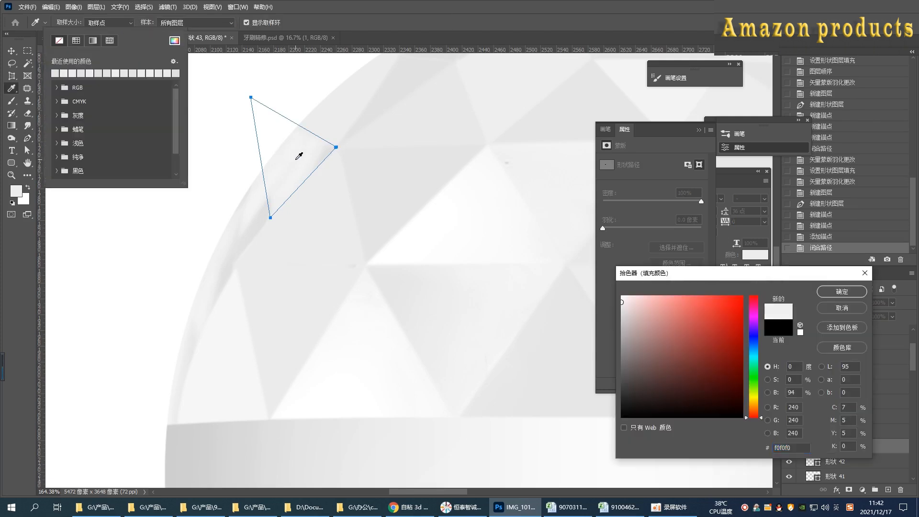
pyautogui.click(838, 289)
# - On a new layer, draw a narrow triangle about 45 × 140 px from the last triangle's lower corner to the next facet corner
pyautogui.click(888, 490)
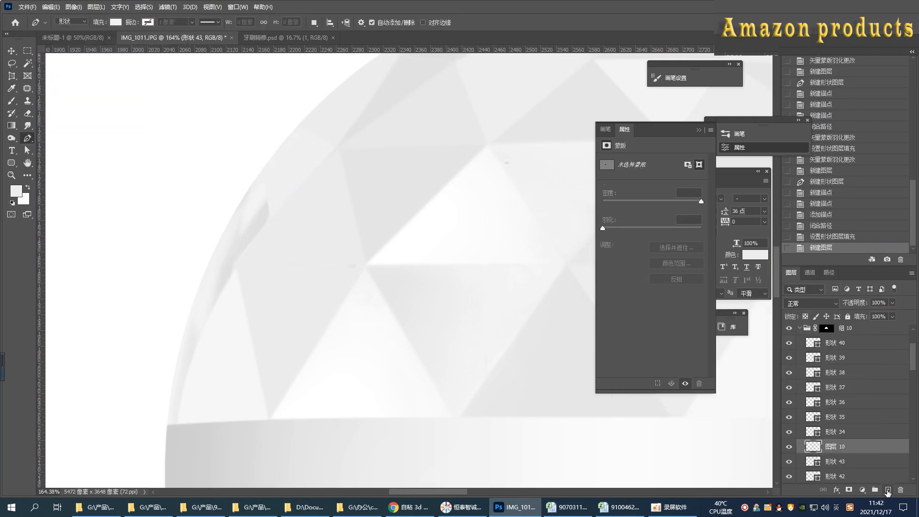
pyautogui.click(270, 218)
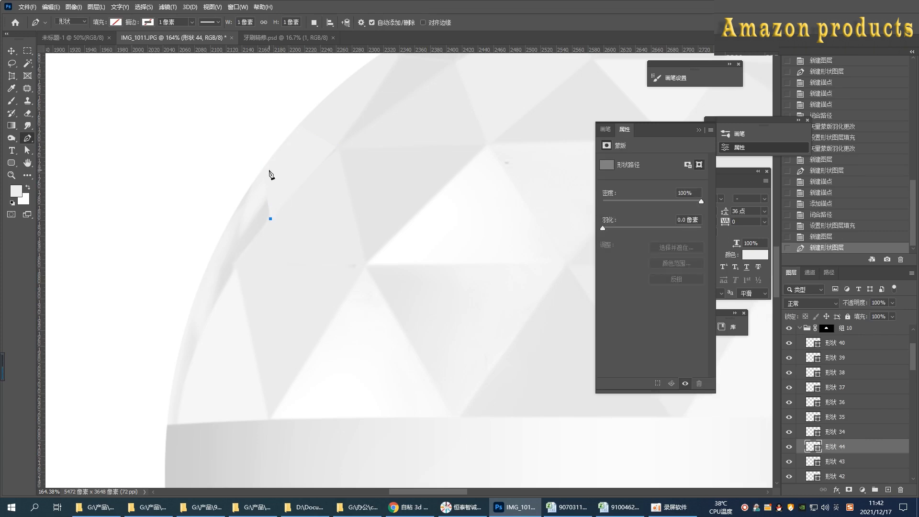
pyautogui.click(261, 153)
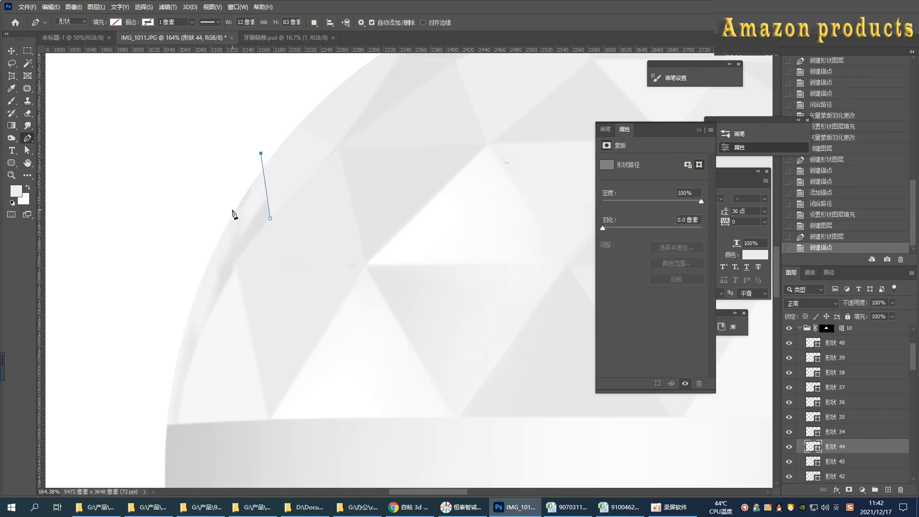
pyautogui.click(235, 262)
pyautogui.click(270, 219)
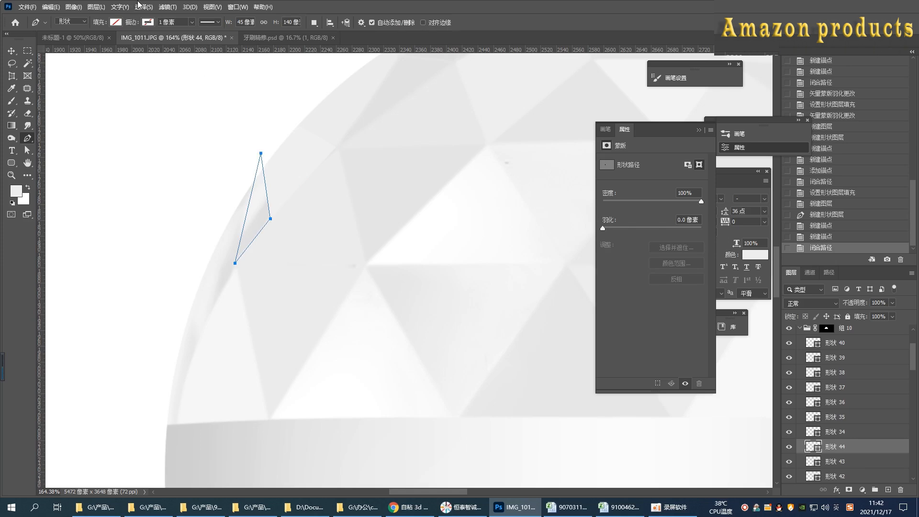
# - Fill the 45 × 140 px triangle with a sampled light grey and slightly feather its path
pyautogui.click(115, 22)
pyautogui.click(174, 40)
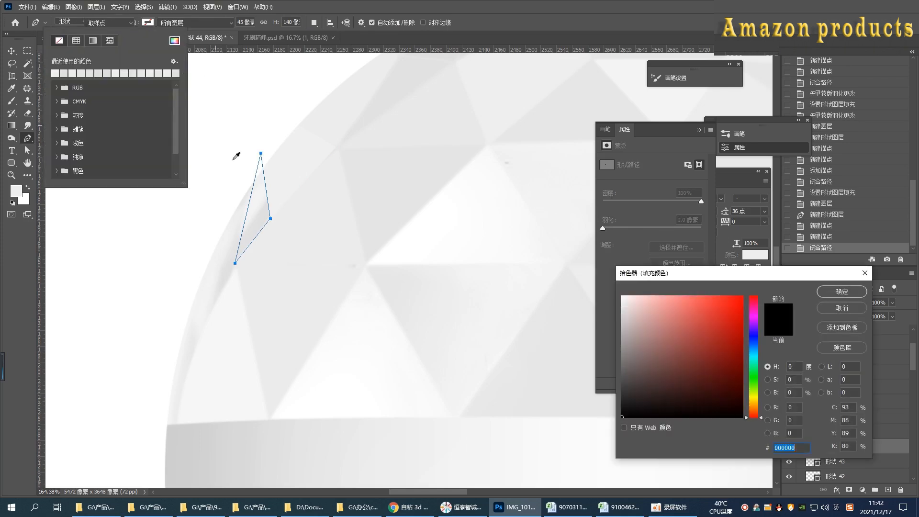
pyautogui.click(851, 296)
pyautogui.moveTo(603, 228); pyautogui.dragTo(613, 228)
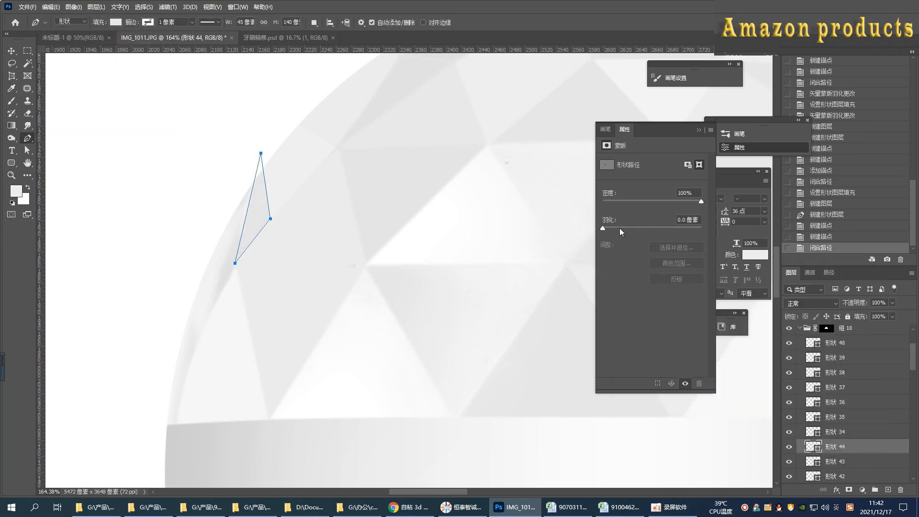
# - On a new layer, draw a triangle about 72 × 130 px along the dome's left rim, outside the narrow triangle
pyautogui.click(887, 490)
pyautogui.scroll(-3, 251, 160)
pyautogui.click(245, 194)
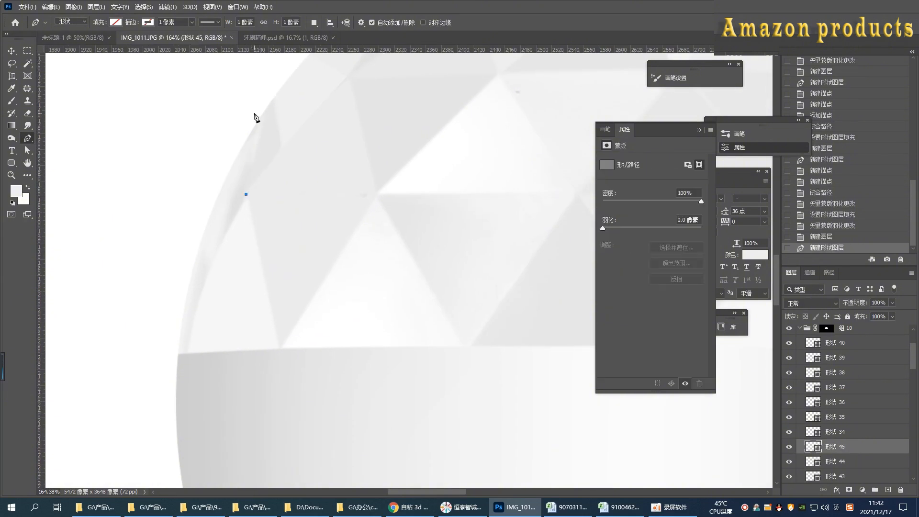
pyautogui.click(265, 99)
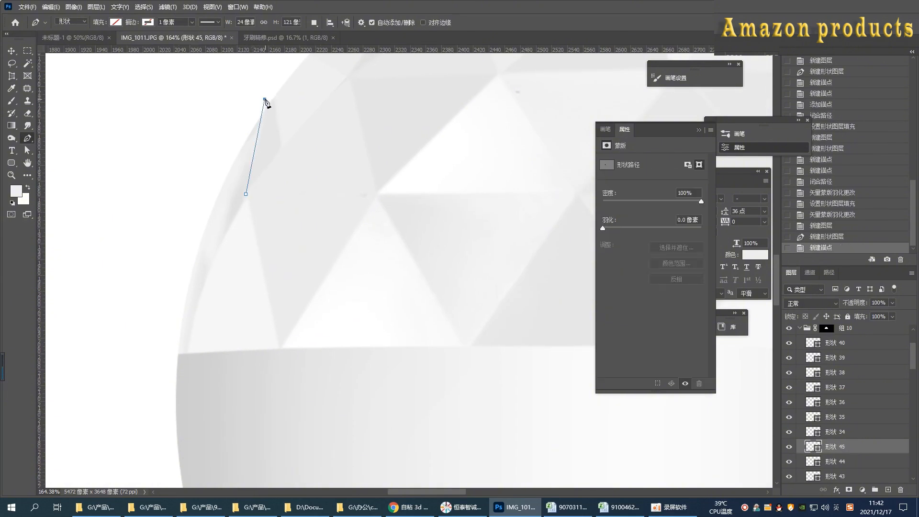
pyautogui.click(209, 201)
pyautogui.click(245, 195)
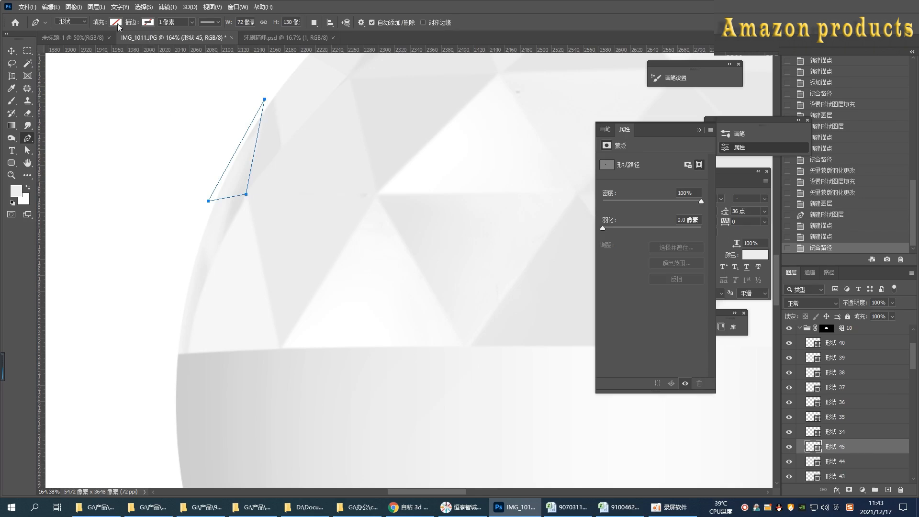
# - Fill the 72 × 130 px rim triangle with the sampled light grey f0f0f0 and add a new layer above it
pyautogui.click(115, 22)
pyautogui.click(175, 40)
pyautogui.click(461, 250)
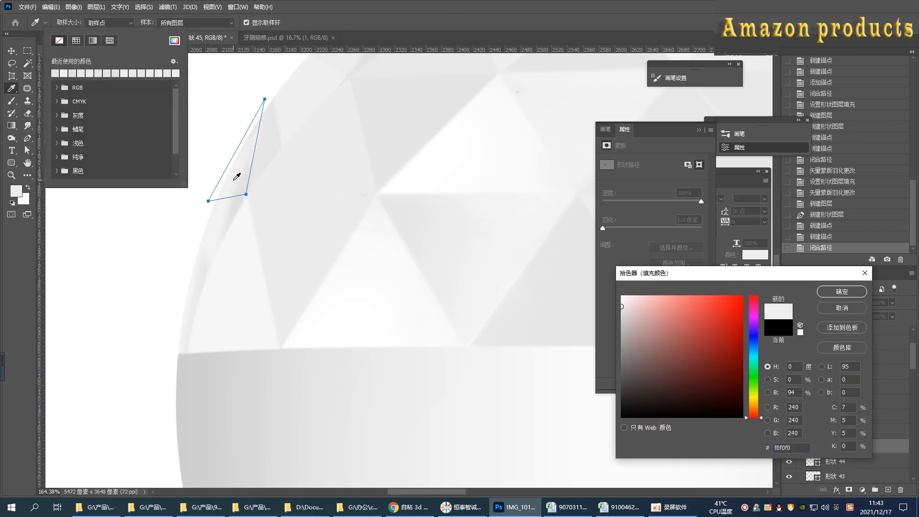
pyautogui.click(842, 292)
pyautogui.click(888, 490)
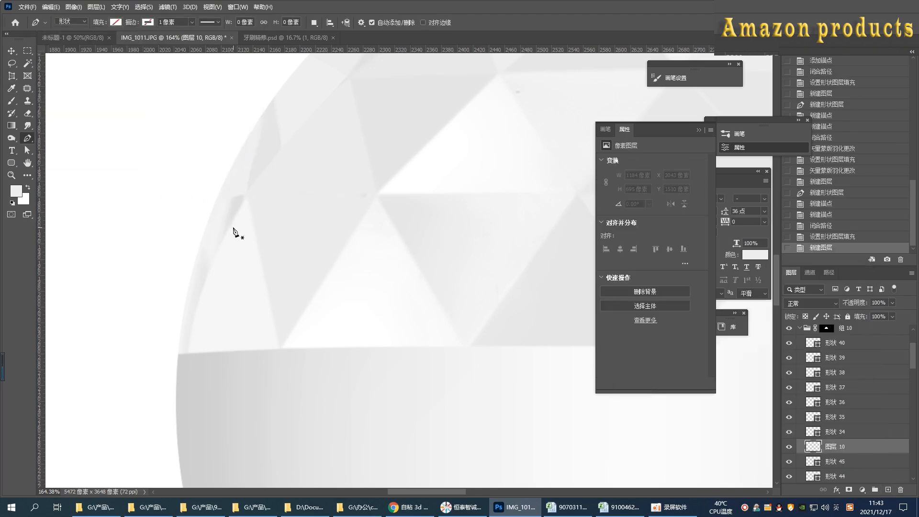
# - Draw a curved-sided triangle about 64 × 113 px on the dome's left rim, just above the last rim triangle
pyautogui.click(246, 194)
pyautogui.moveTo(205, 282); pyautogui.dragTo(193, 322)
pyautogui.click(196, 194)
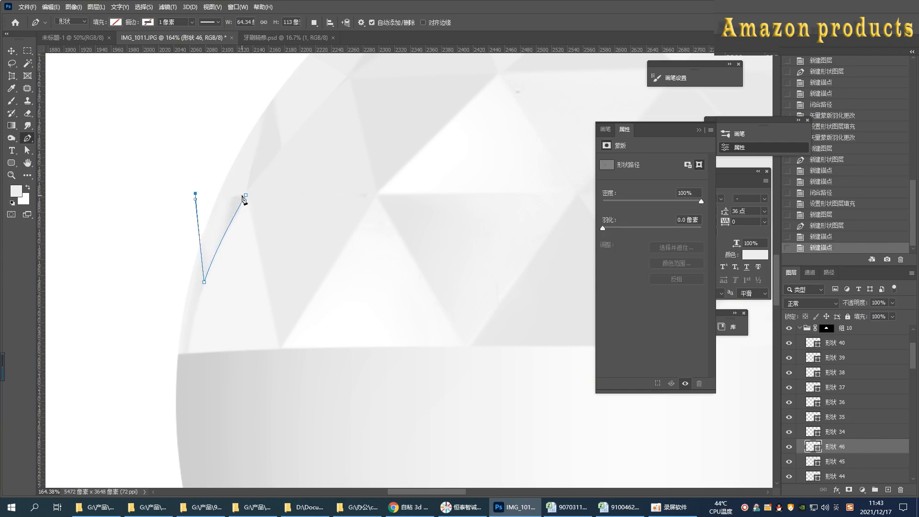
pyautogui.click(246, 194)
# - Fill the 64 × 113 px triangle with the sampled light grey f3f3f3 and feather its path 1.6 px
pyautogui.click(116, 23)
pyautogui.click(175, 41)
pyautogui.click(220, 215)
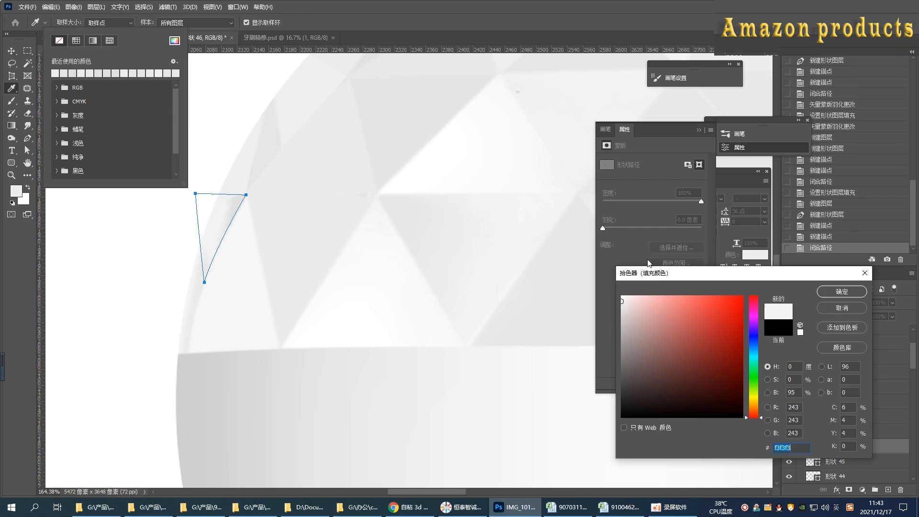
pyautogui.click(824, 292)
pyautogui.click(612, 228)
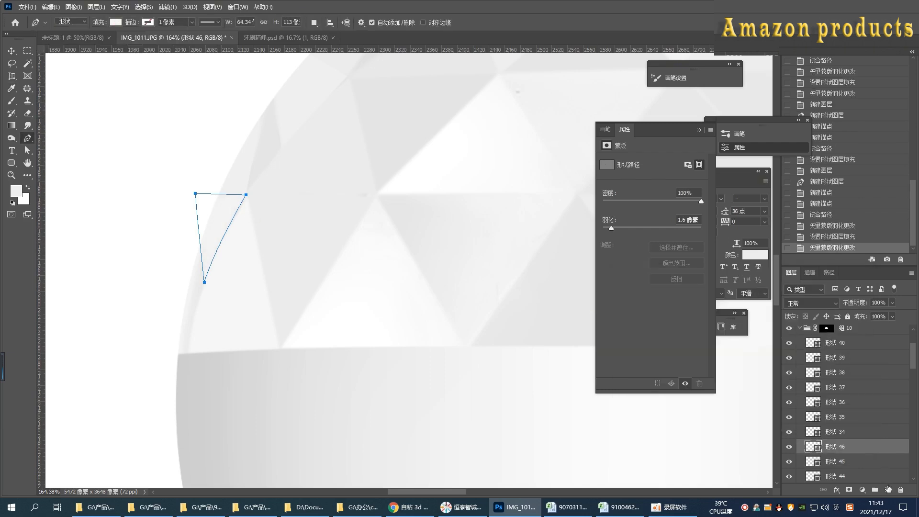
# - On a new layer, draw a closed shape about 77 × 167 px over the dome's lower left rim, extending outside the outline
pyautogui.scroll(-3, 266, 191)
pyautogui.click(217, 218)
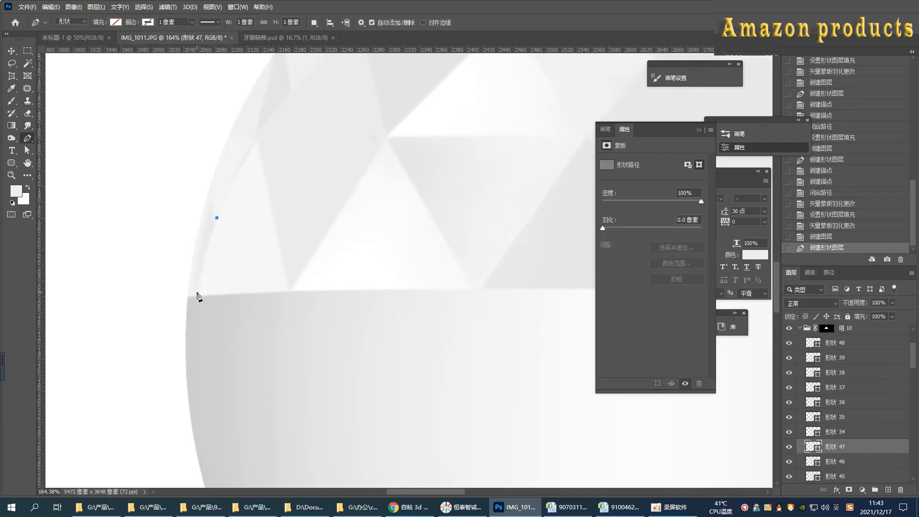
pyautogui.moveTo(196, 300); pyautogui.dragTo(164, 308)
pyautogui.click(156, 267)
pyautogui.click(176, 188)
pyautogui.click(196, 170)
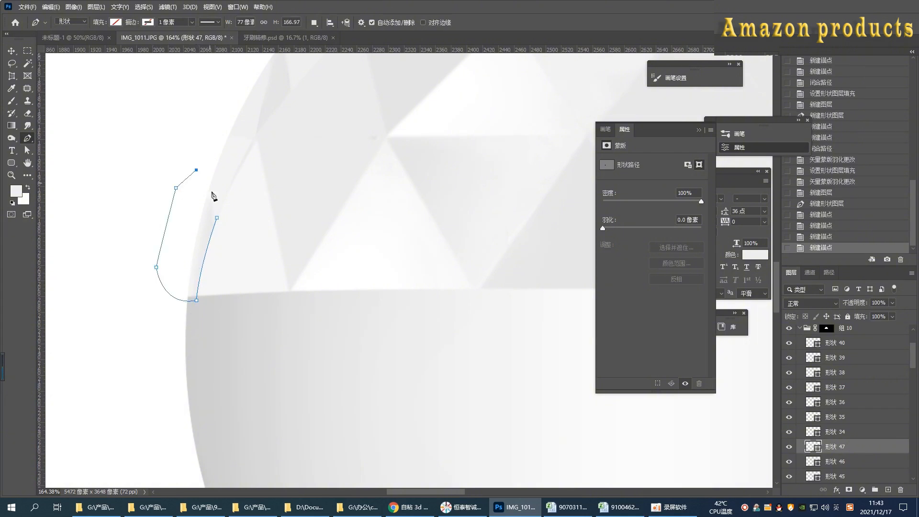
pyautogui.click(217, 218)
# - Fill the 77 × 167 px rim shape with a light grey sampled beside it and feather its path 1.7 px
pyautogui.click(115, 22)
pyautogui.click(174, 40)
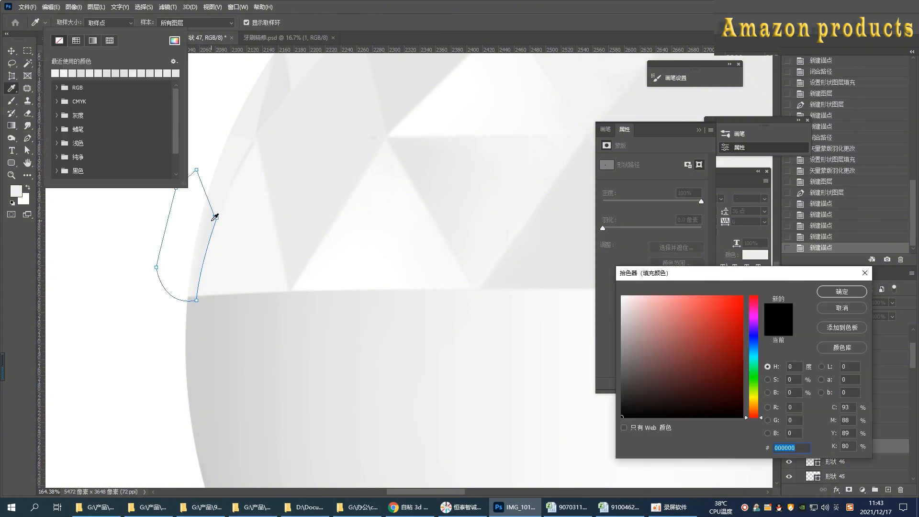
pyautogui.click(215, 218)
pyautogui.click(842, 292)
pyautogui.moveTo(603, 229); pyautogui.dragTo(613, 230)
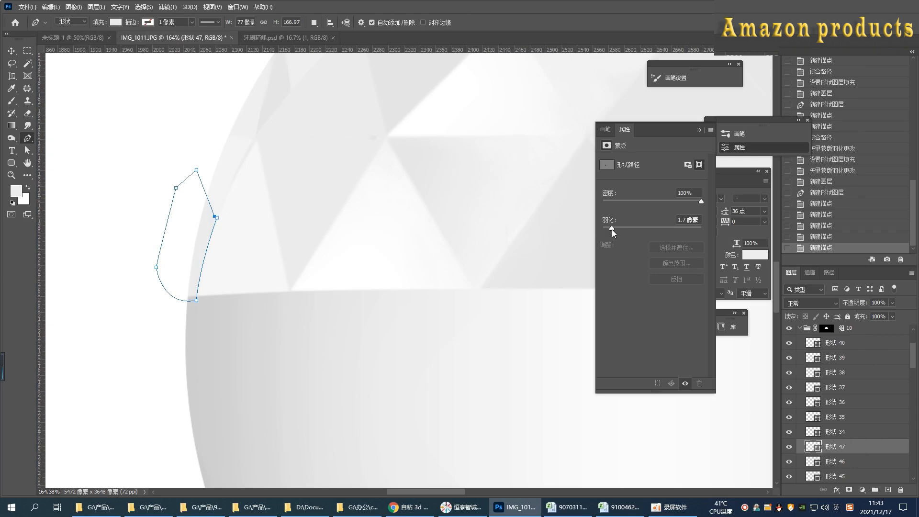
# - Add a new layer directly above the 形状 6 layer for the facets at the dome's crown
pyautogui.press('v')
pyautogui.scroll(-5, 134, 278)
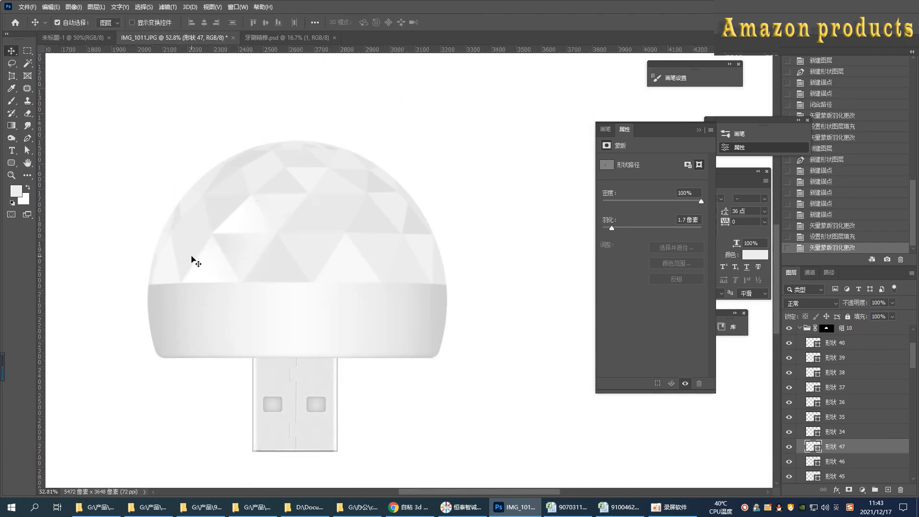
pyautogui.scroll(5, 285, 145)
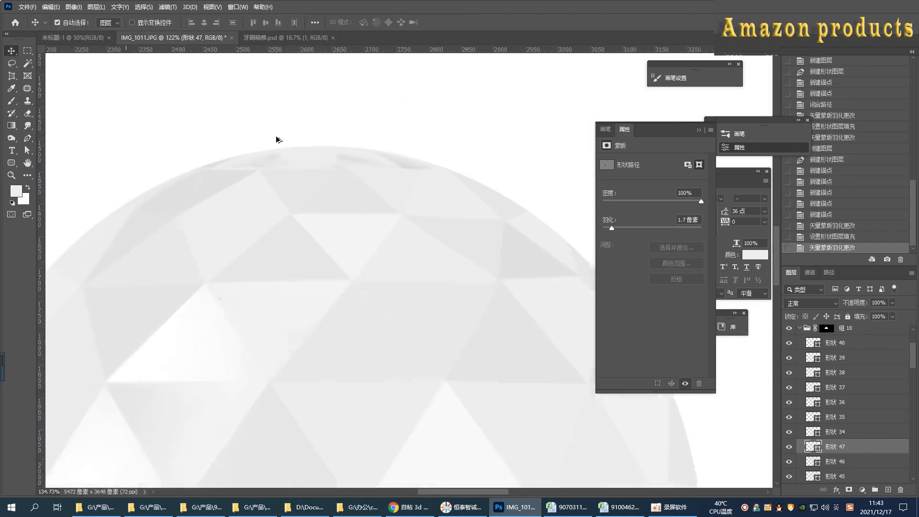
pyautogui.click(27, 138)
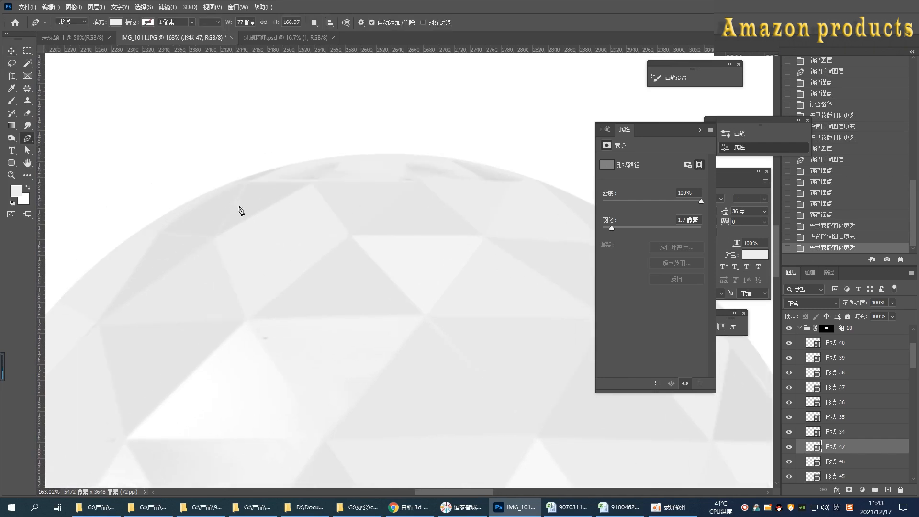
pyautogui.moveTo(281, 209); pyautogui.dragTo(239, 223)
pyautogui.scroll(-1, 828, 455)
pyautogui.scroll(-10, 846, 455)
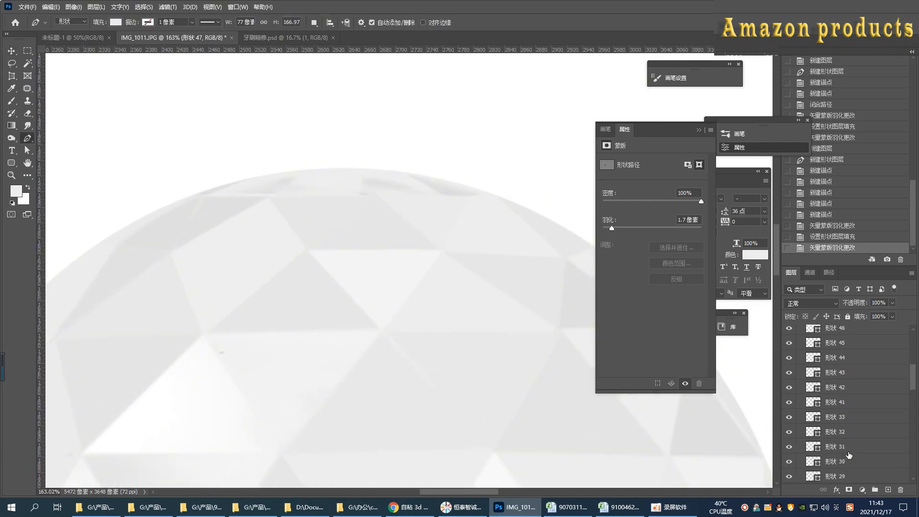
pyautogui.click(863, 415)
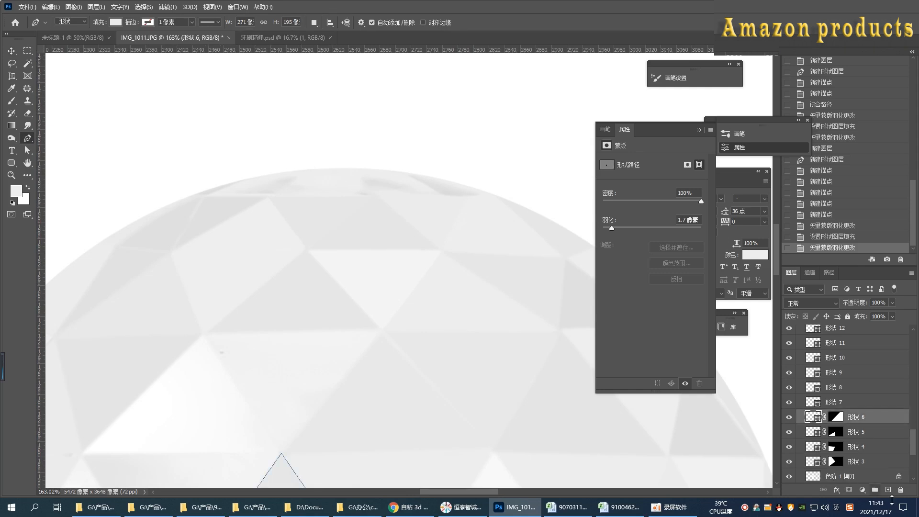
pyautogui.click(889, 490)
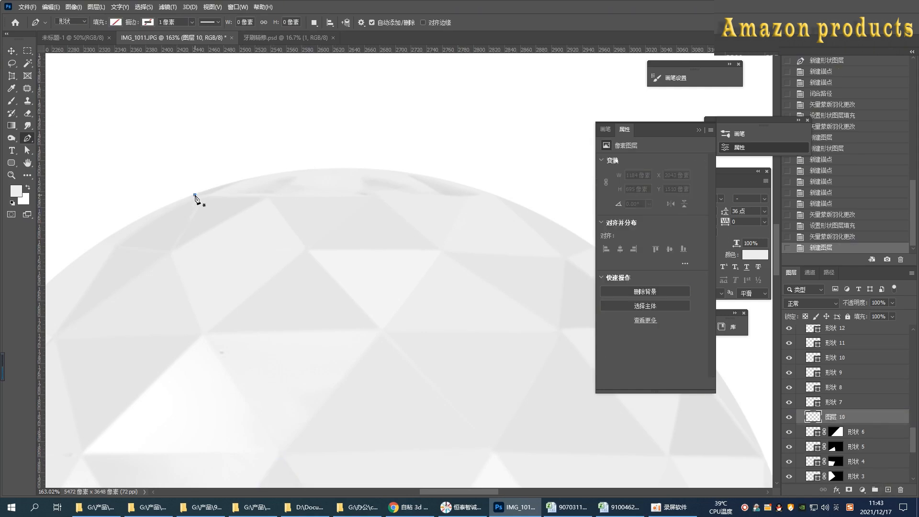
# - Draw a slim four-sided shape about 99 × 38 px on the rim just left of the dome's crown
pyautogui.moveTo(195, 195); pyautogui.dragTo(211, 195)
pyautogui.moveTo(272, 167); pyautogui.dragTo(277, 165)
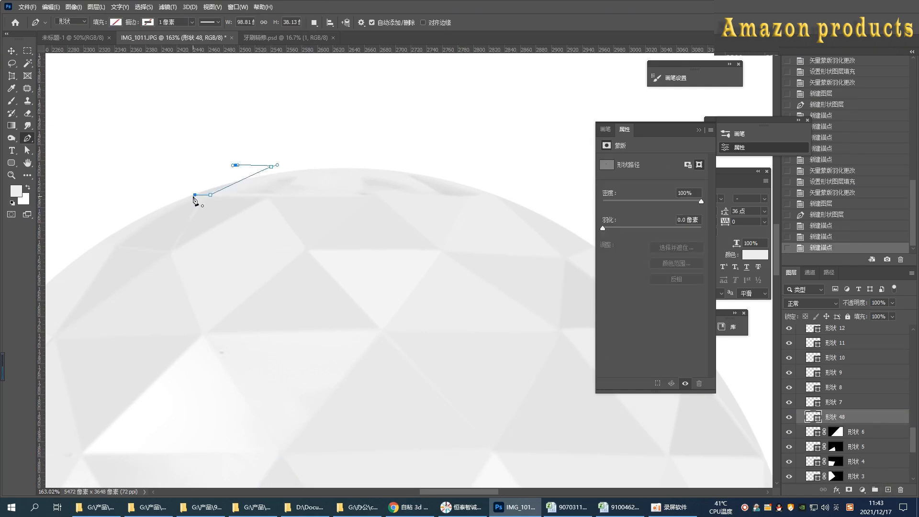
pyautogui.click(195, 195)
# - Fill the 99 × 38 px shape with the sampled grey dedede, feather its path 1.5 px and add a new layer above it
pyautogui.click(116, 22)
pyautogui.click(174, 41)
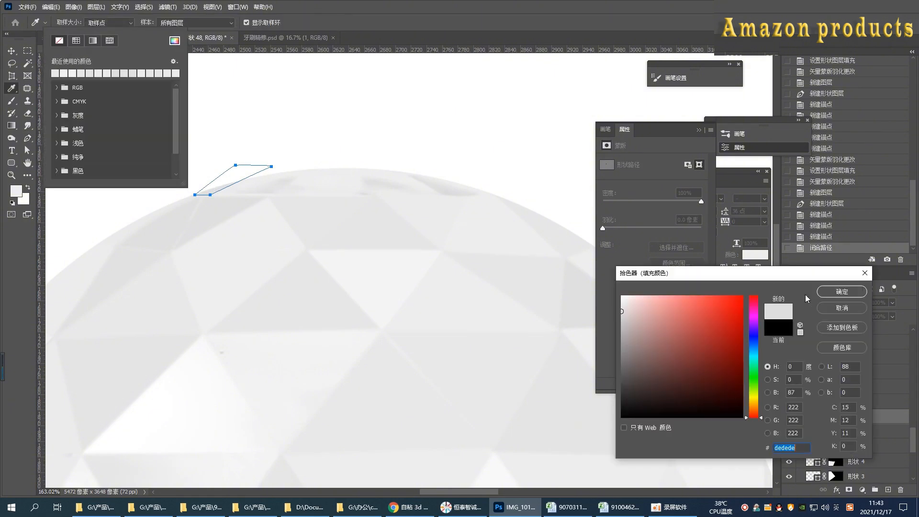
pyautogui.click(832, 293)
pyautogui.click(612, 228)
pyautogui.click(889, 489)
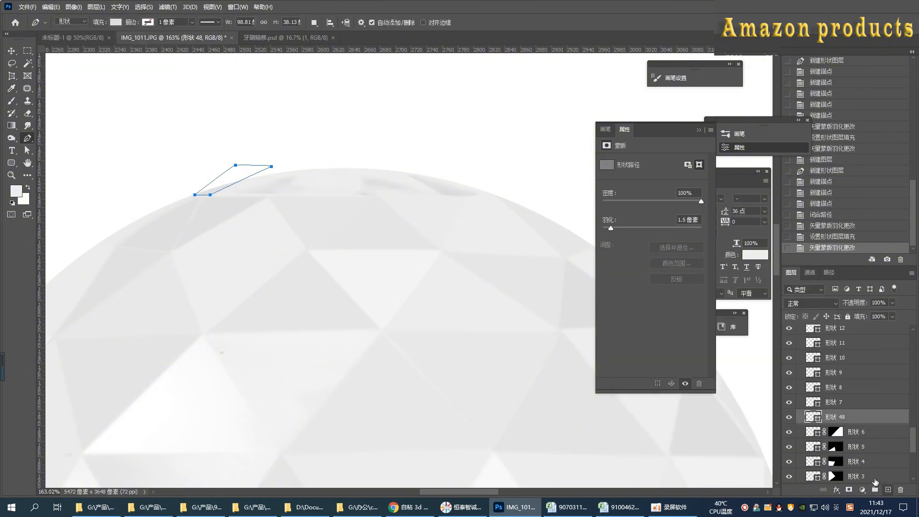
# - Draw a four-sided facet about 119 × 29 px beside the slim rim shape and fill it with a light grey
pyautogui.click(205, 197)
pyautogui.click(272, 195)
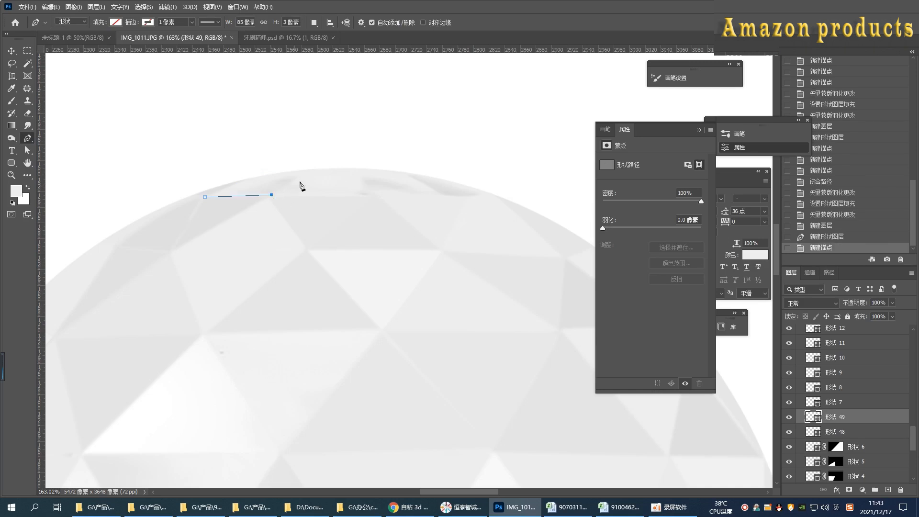
pyautogui.click(298, 176)
pyautogui.click(245, 175)
pyautogui.click(246, 175)
pyautogui.click(115, 22)
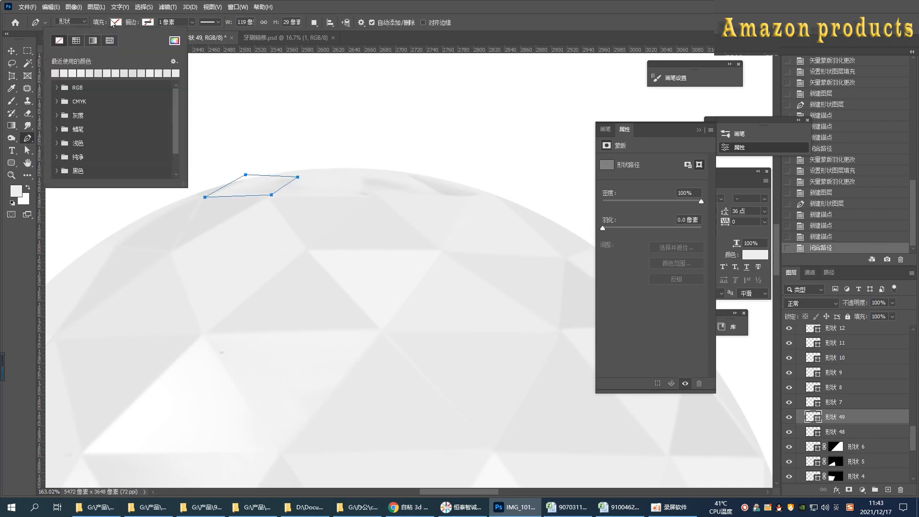
pyautogui.click(175, 40)
pyautogui.click(845, 293)
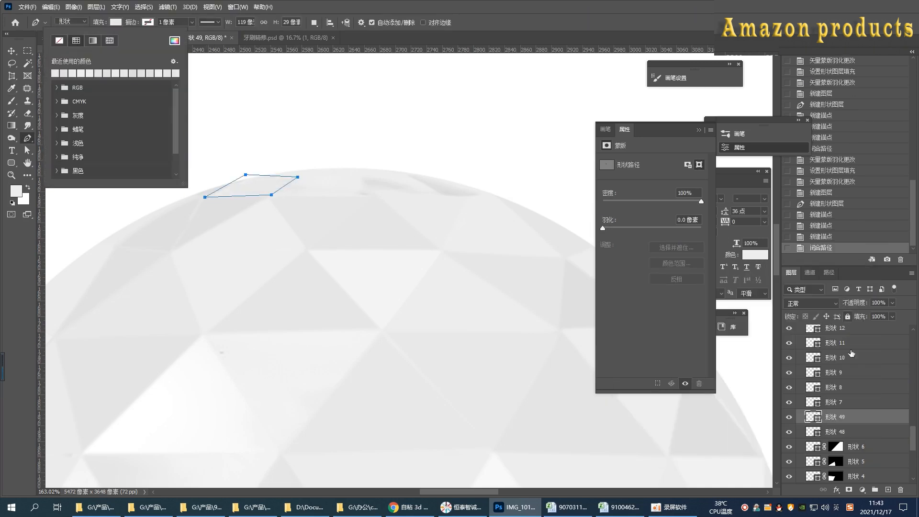
# - On a new layer directly above 形状 6, draw a four-point facet about 151 × 61 px over the middle of the dome's crown
pyautogui.click(860, 451)
pyautogui.click(889, 490)
pyautogui.moveTo(384, 214); pyautogui.dragTo(346, 221)
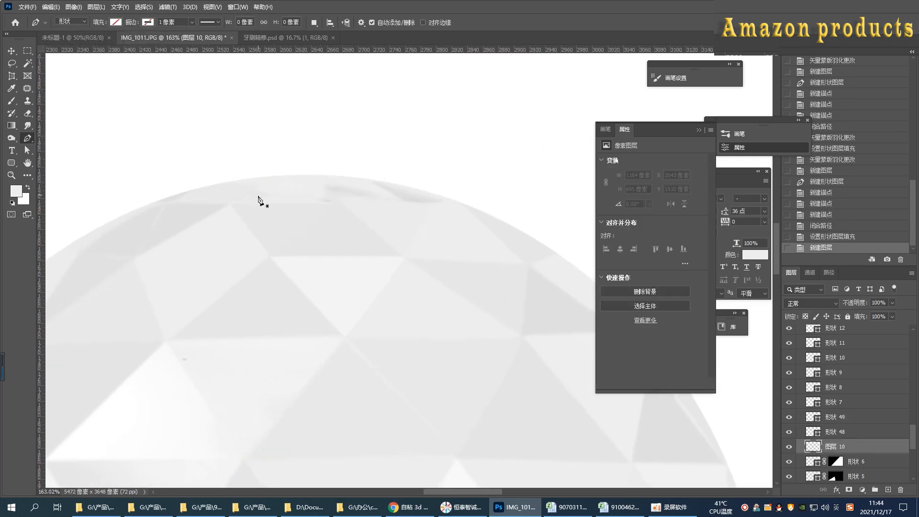
pyautogui.click(226, 205)
pyautogui.click(344, 204)
pyautogui.click(302, 162)
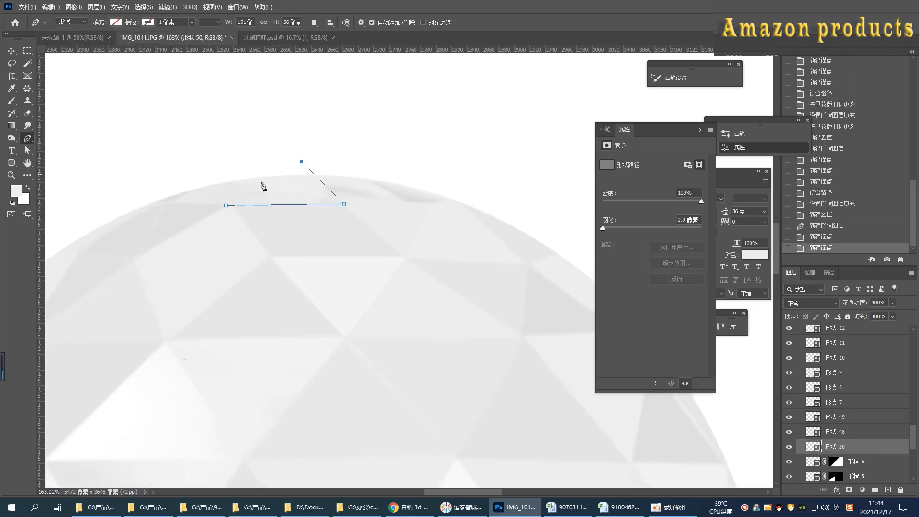
pyautogui.click(230, 206)
pyautogui.click(283, 159)
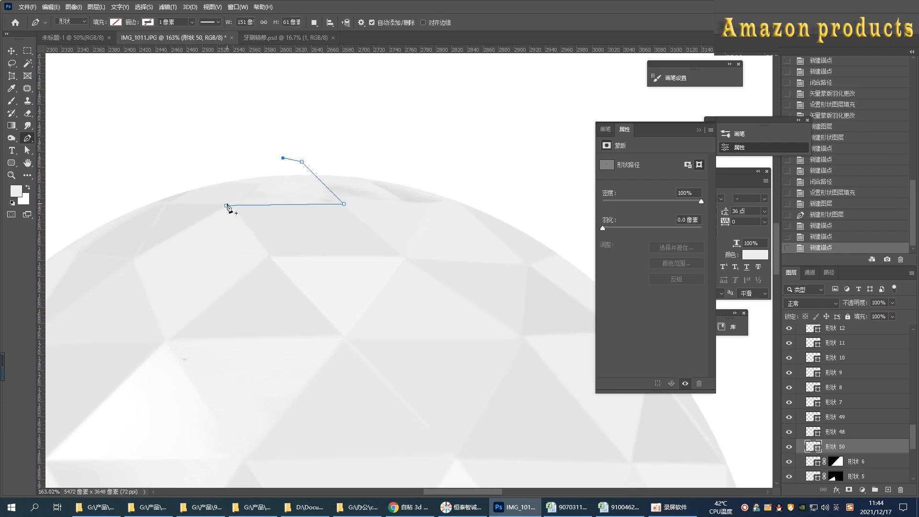
# - Fill the 151 × 61 px crown facet with a sampled light grey and add a new layer above it
pyautogui.click(116, 23)
pyautogui.click(175, 41)
pyautogui.click(271, 201)
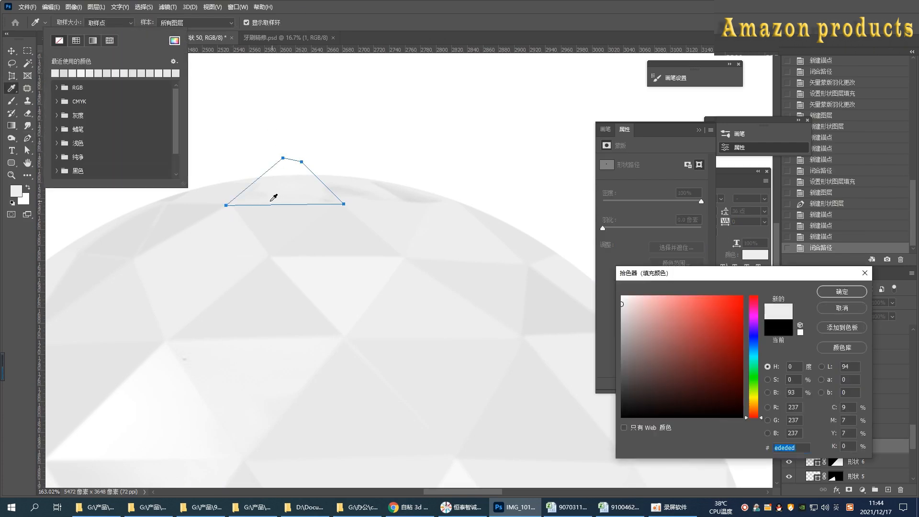
pyautogui.click(845, 292)
pyautogui.click(890, 487)
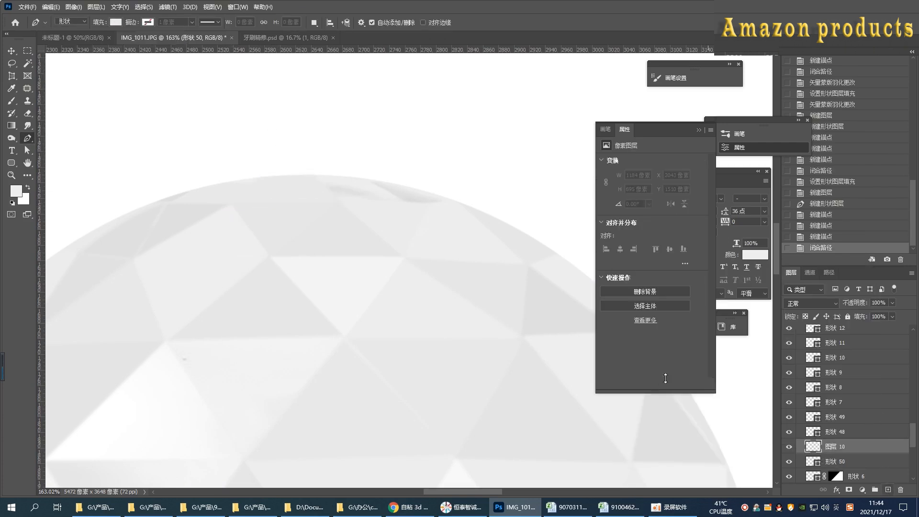
pyautogui.click(889, 487)
# - Change the fill of the crown facet 形状 50 to the sampled grey e3e3e3
pyautogui.click(843, 434)
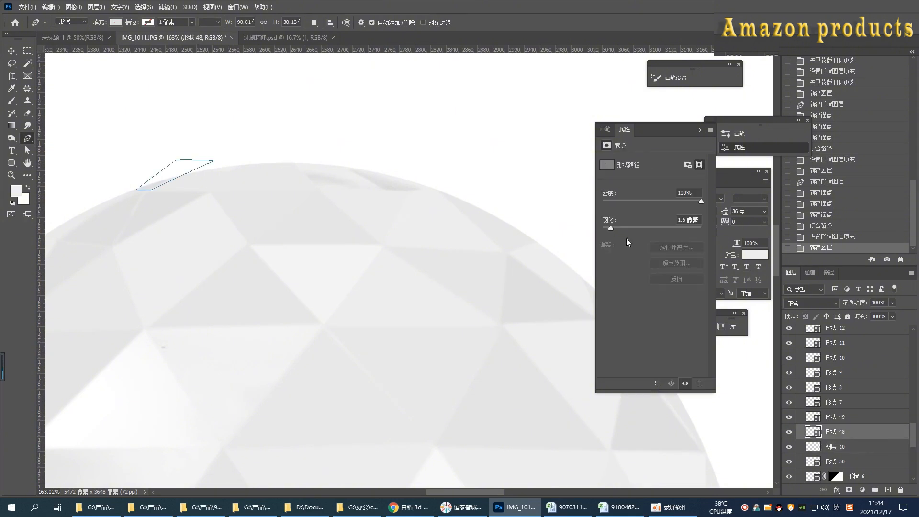
pyautogui.click(832, 463)
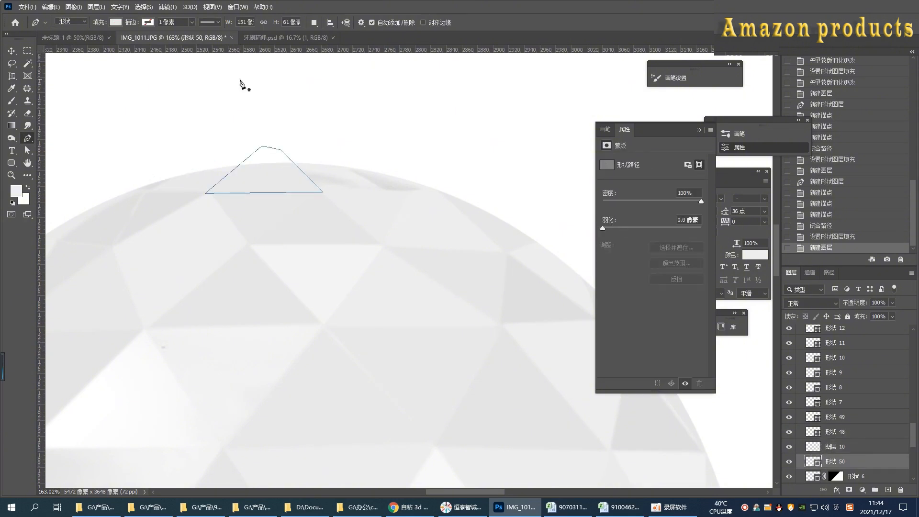
pyautogui.click(119, 24)
pyautogui.click(175, 41)
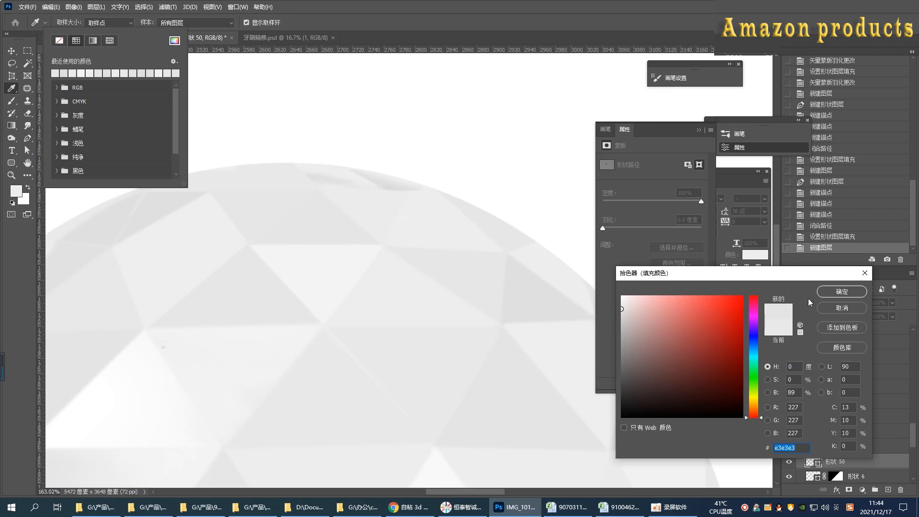
pyautogui.click(845, 294)
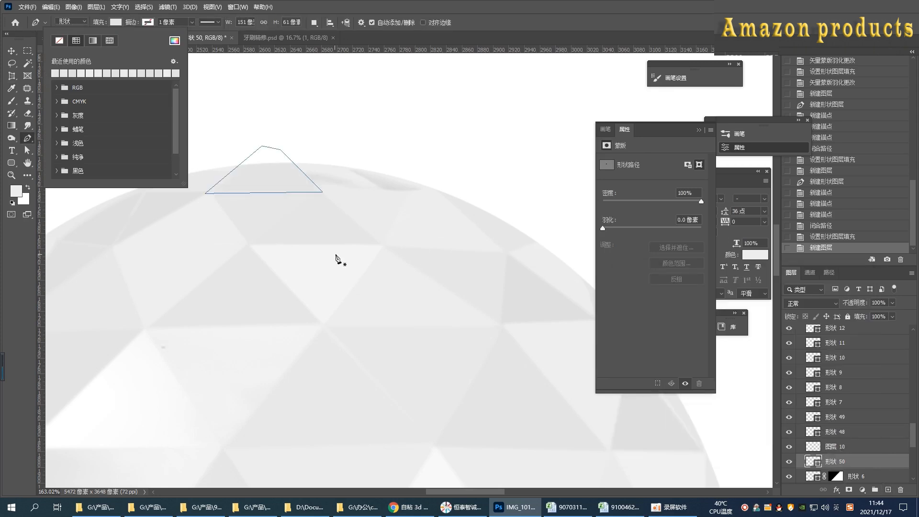
# - Move the 形状 50 layer up the stack to directly above 形状 49
pyautogui.scroll(3, 337, 257)
pyautogui.moveTo(239, 174); pyautogui.dragTo(452, 256)
pyautogui.click(12, 52)
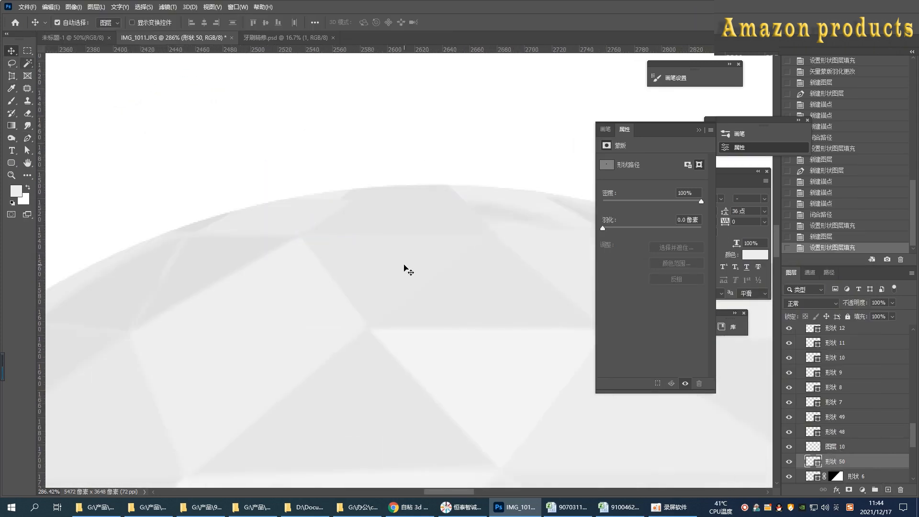
pyautogui.moveTo(838, 461); pyautogui.dragTo(832, 415)
pyautogui.hscroll(3, 240, 269)
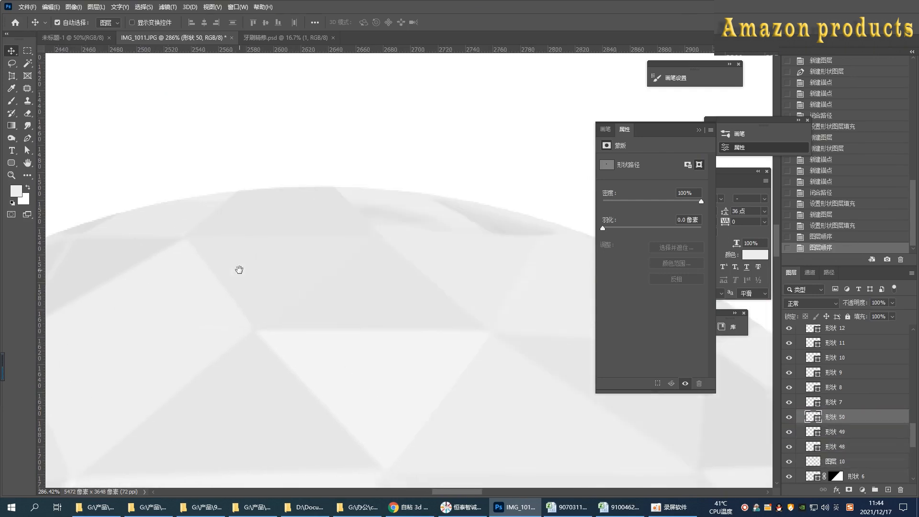
# - Add a layer mask to 形状 49 and paint it black with a smaller brush near the rim beside the crown facet
pyautogui.click(247, 219)
pyautogui.click(849, 490)
pyautogui.press('d')
pyautogui.press('b')
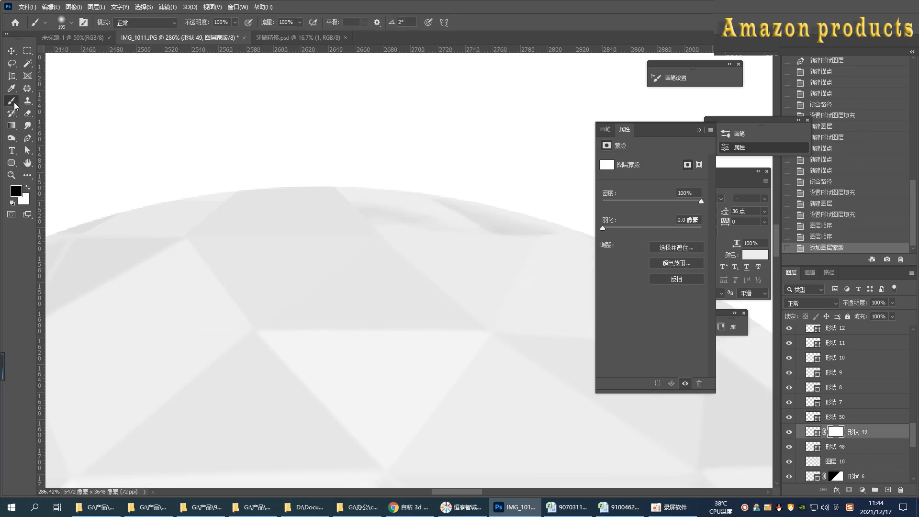
pyautogui.rightClick(301, 171)
pyautogui.click(353, 199)
pyautogui.click(222, 180)
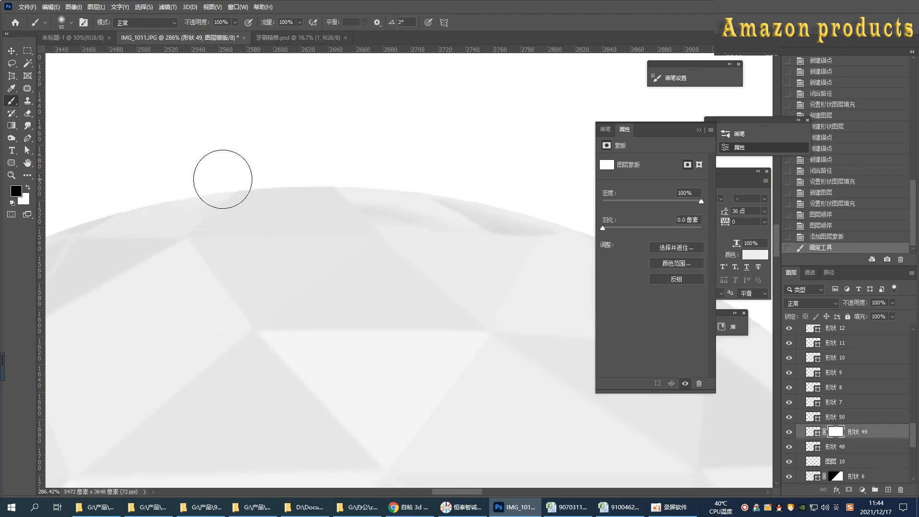
pyautogui.click(224, 180)
# - Draw a triangular crown facet about 80 × 32 px with the Pen tool on a new layer directly below 形状 48
pyautogui.click(27, 139)
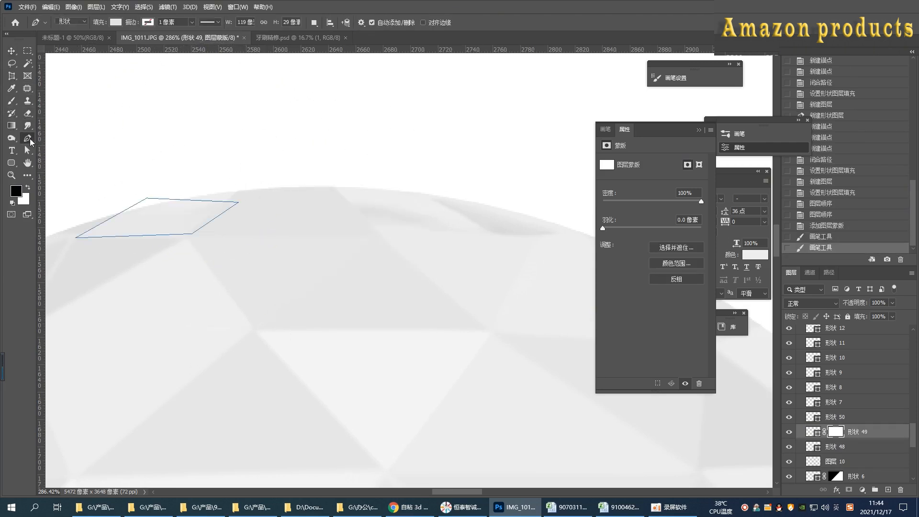
pyautogui.scroll(-2, 875, 464)
pyautogui.click(833, 431)
pyautogui.moveTo(381, 206); pyautogui.dragTo(331, 204)
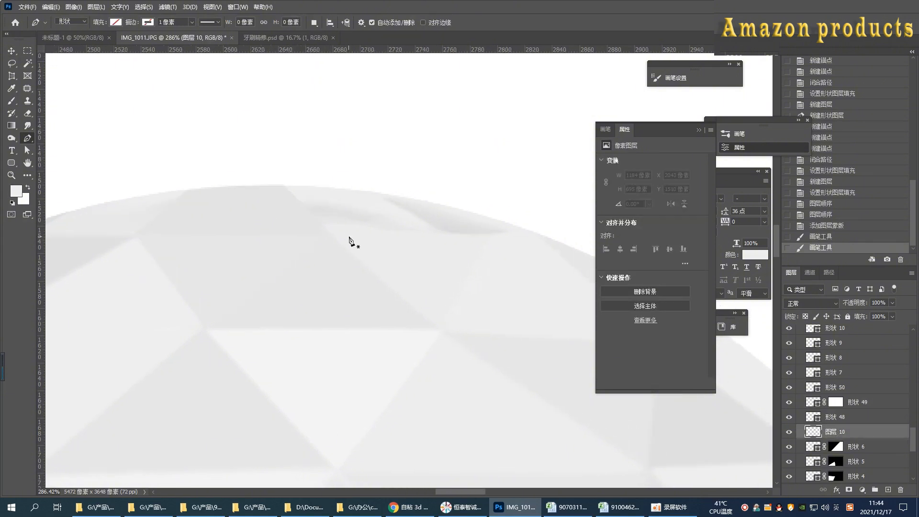
pyautogui.moveTo(351, 241); pyautogui.dragTo(291, 221)
pyautogui.click(270, 224)
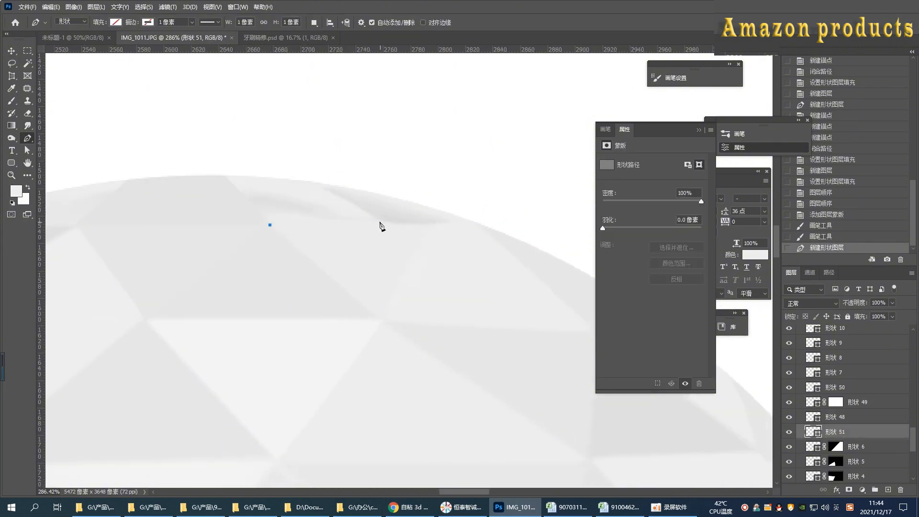
pyautogui.click(379, 221)
pyautogui.click(312, 182)
pyautogui.click(270, 223)
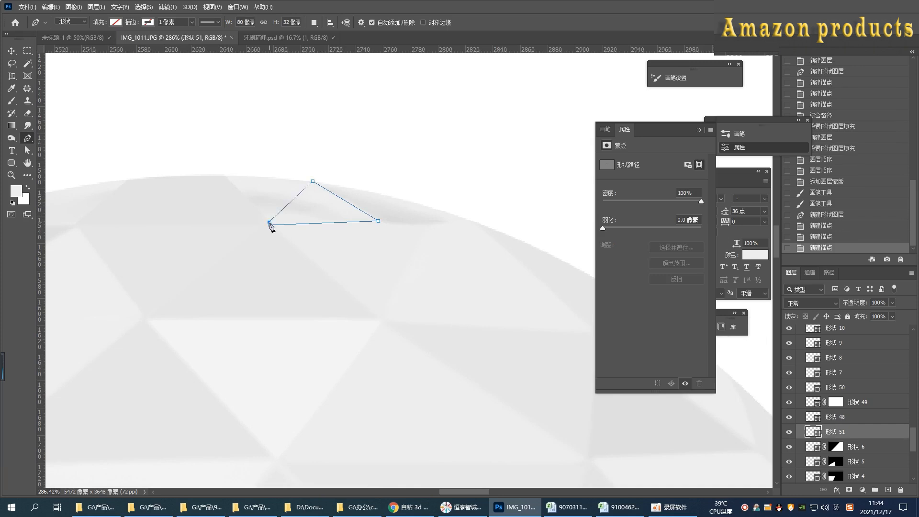
# - Fill the new triangular crown facet with the light grey e1e2e2 sampled inside it
pyautogui.click(114, 24)
pyautogui.click(174, 41)
pyautogui.click(298, 205)
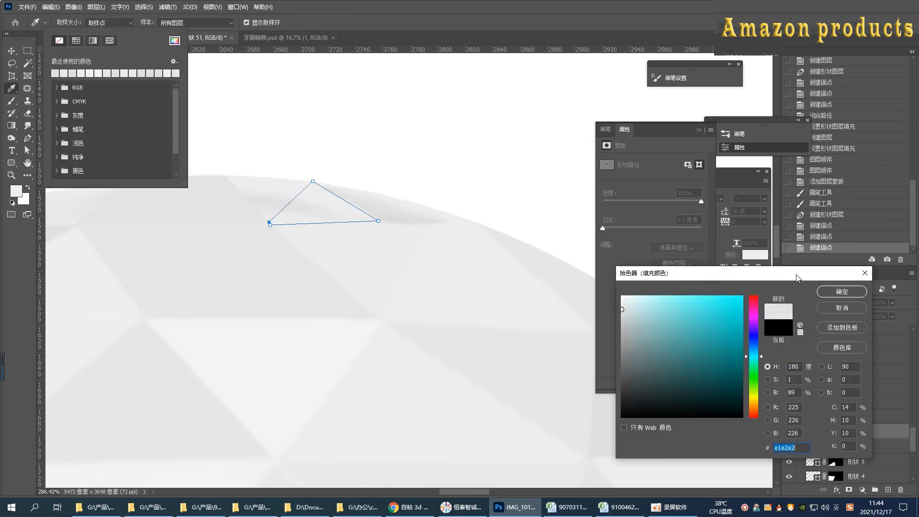
pyautogui.click(837, 291)
# - On a new layer, draw an adjoining triangular facet about 71 × 38 px that extends slightly above the dome's rim
pyautogui.click(889, 489)
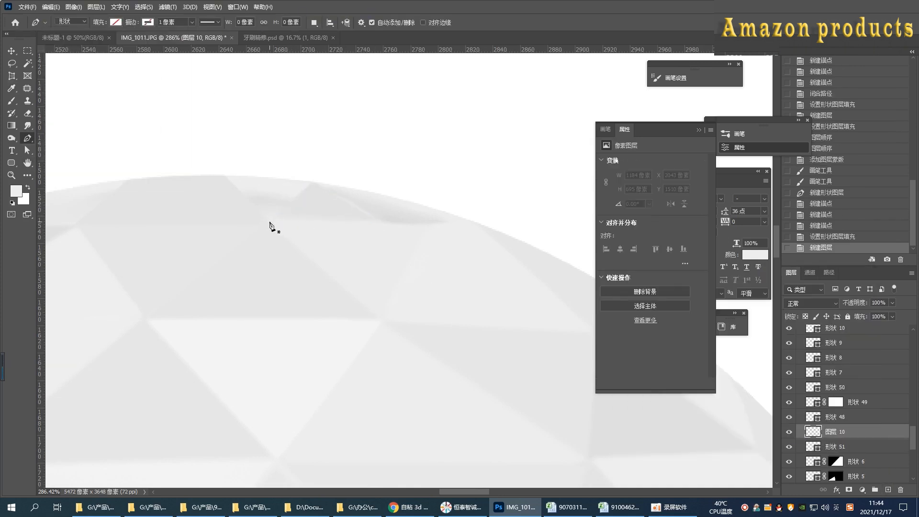
pyautogui.click(269, 221)
pyautogui.click(313, 179)
pyautogui.click(220, 160)
pyautogui.click(274, 215)
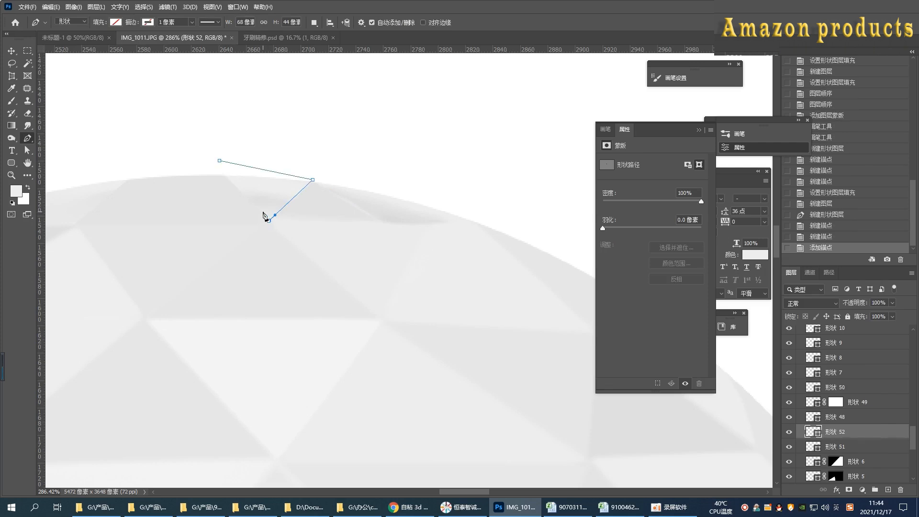
pyautogui.moveTo(220, 160); pyautogui.dragTo(215, 169)
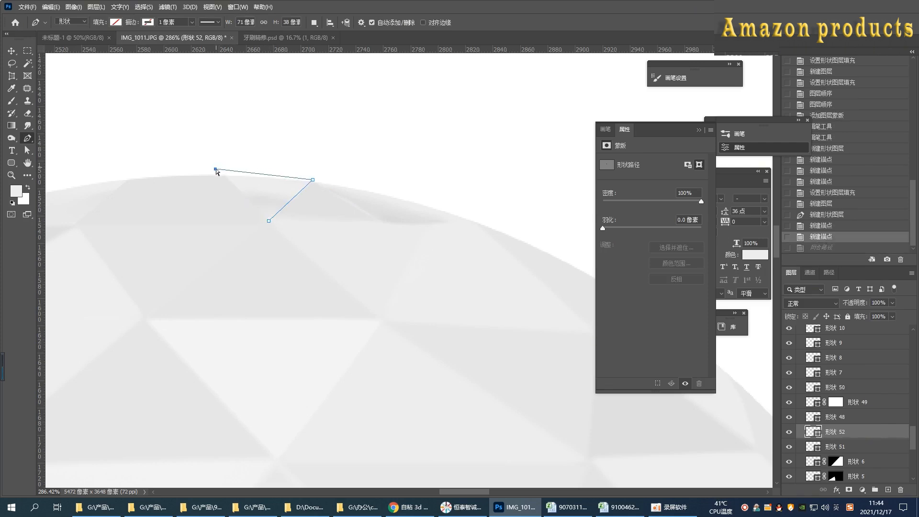
pyautogui.click(269, 221)
# - Fill the rim triangle with the grey e2e2e2 and feather its edge by 2.3 px
pyautogui.click(116, 22)
pyautogui.click(175, 41)
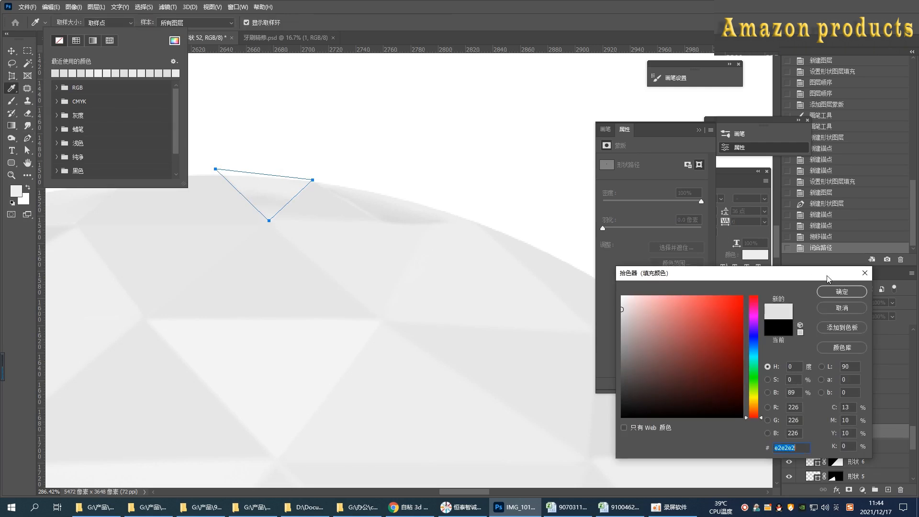
pyautogui.click(831, 293)
pyautogui.moveTo(603, 229); pyautogui.dragTo(615, 230)
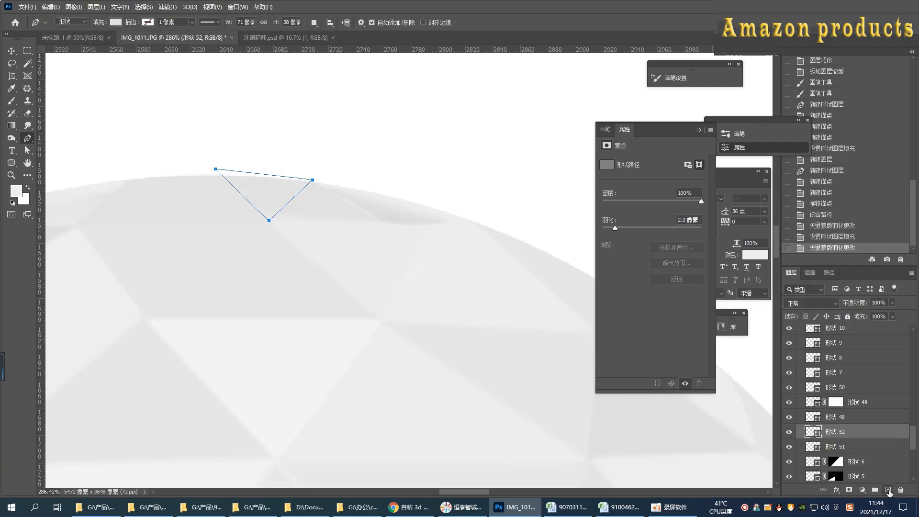
# - On a new layer, draw a four-point rim facet about 116 × 31.5 px with a curved lower edge beside the rim triangle
pyautogui.click(889, 489)
pyautogui.moveTo(369, 203); pyautogui.dragTo(311, 198)
pyautogui.click(282, 174)
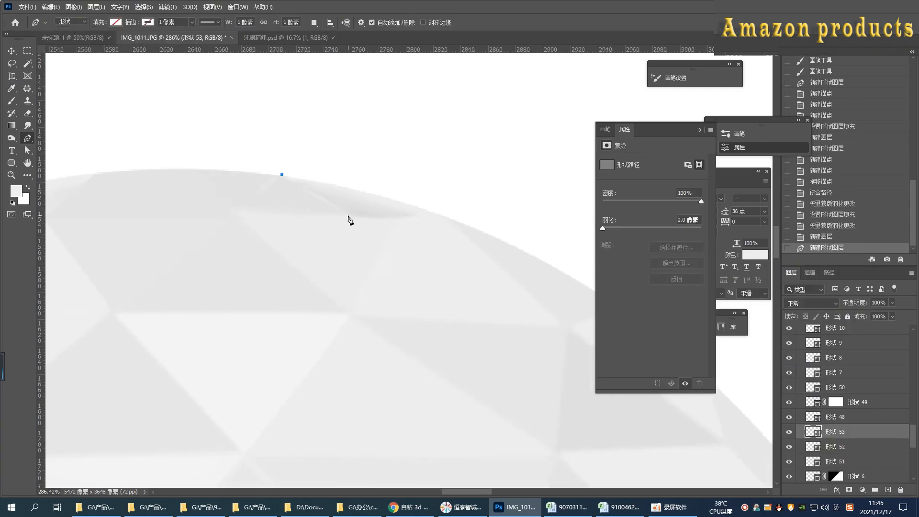
pyautogui.click(348, 215)
pyautogui.moveTo(422, 212); pyautogui.dragTo(443, 202)
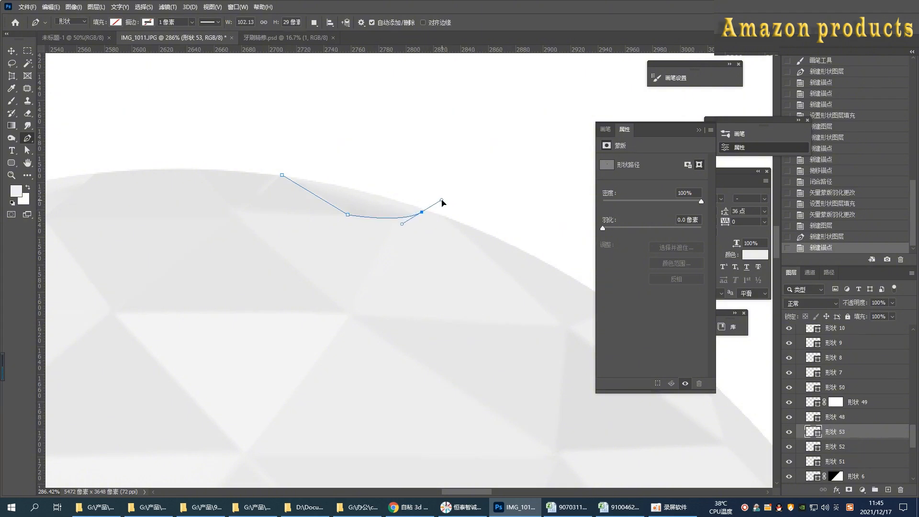
pyautogui.click(441, 200)
pyautogui.click(282, 174)
# - Fill the curved rim facet with a light grey sampled inside it and soften the crown facet edges with a 2.3 px feather
pyautogui.click(117, 22)
pyautogui.click(174, 40)
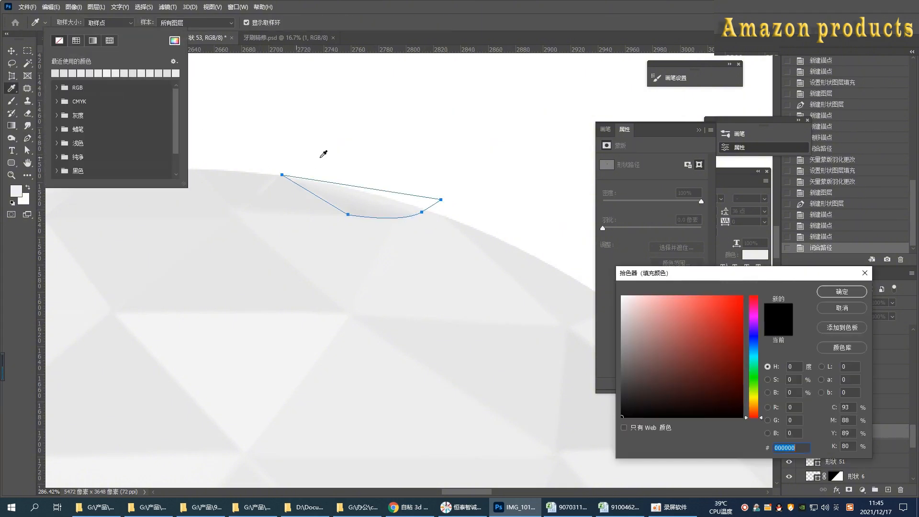
pyautogui.click(378, 210)
pyautogui.click(841, 292)
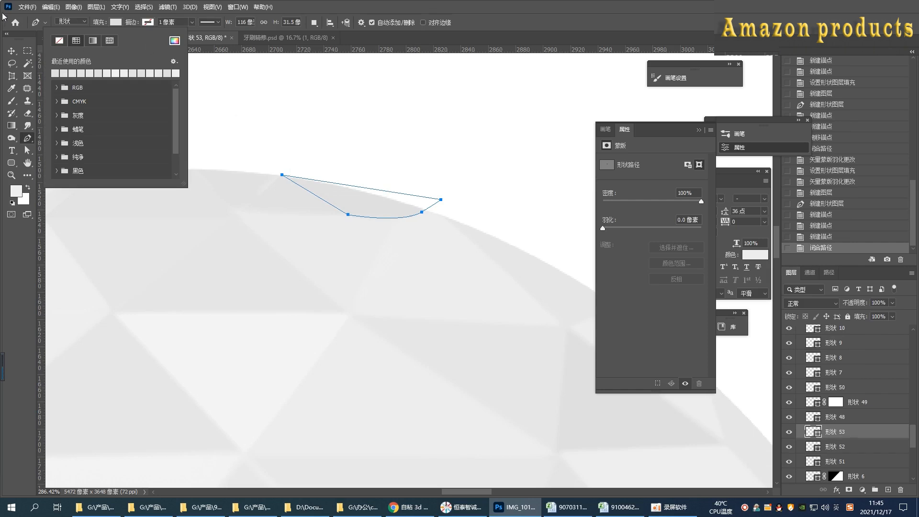
pyautogui.press('v')
pyautogui.scroll(-2, 408, 147)
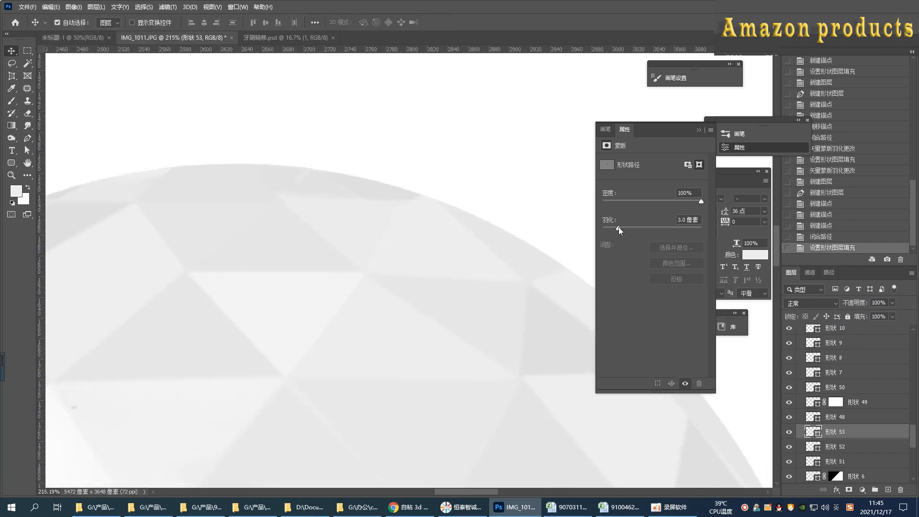
pyautogui.click(438, 201)
pyautogui.moveTo(619, 227); pyautogui.dragTo(615, 228)
pyautogui.click(450, 219)
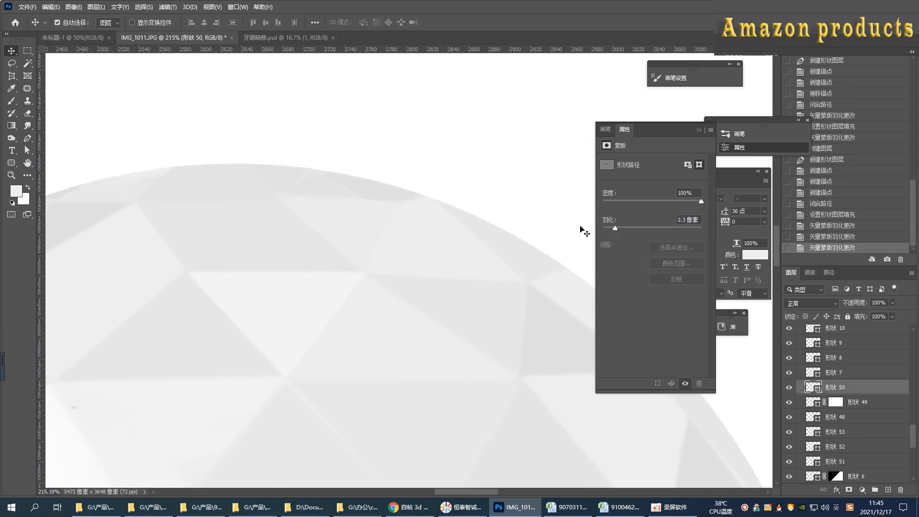
# - Load the dome outline from the mask of 组 10 as a selection and add a new layer at the top of that group
pyautogui.scroll(-12, 366, 188)
pyautogui.scroll(10, 871, 387)
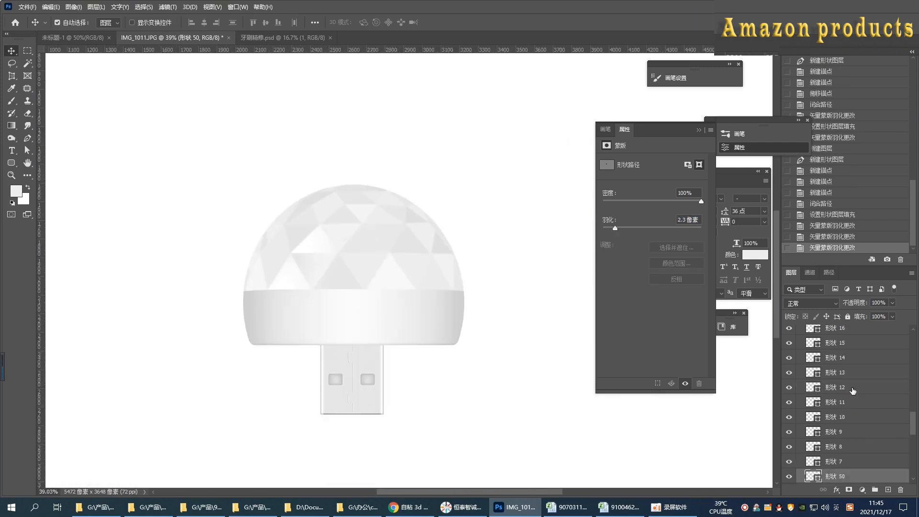
pyautogui.scroll(2, 836, 366)
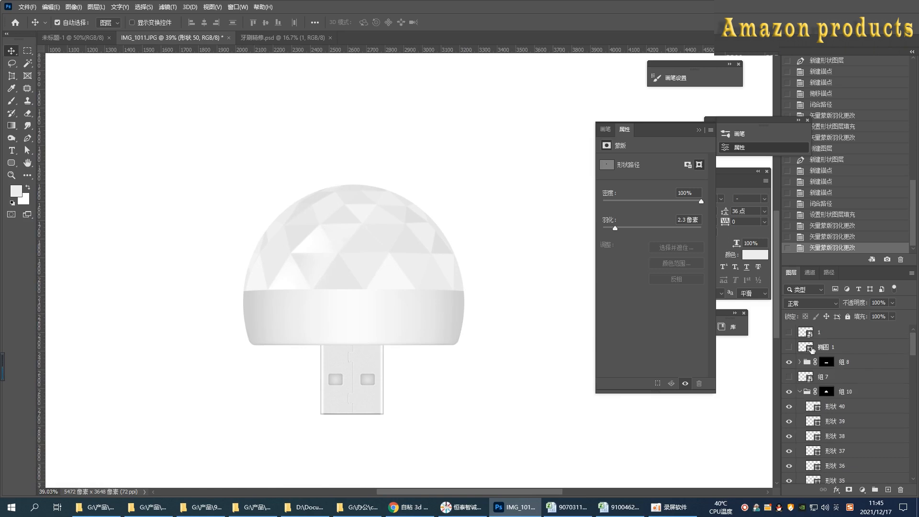
pyautogui.keyDown('ctrl'); pyautogui.click(833, 391); pyautogui.keyUp('ctrl')
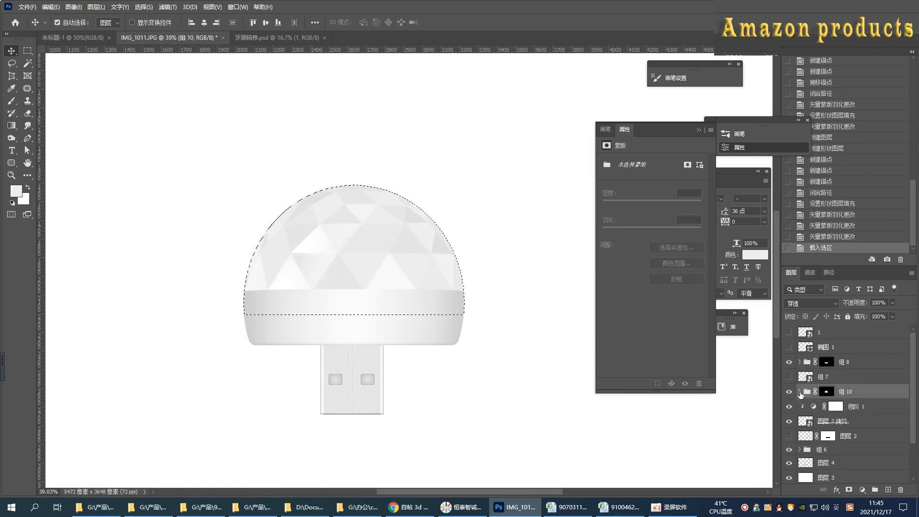
pyautogui.hotkey('ctrl', 'shift', 'alt', 'n')
# - Stroke the dome selection on the new layer with a 2 px black line inside the edge, and deselect
pyautogui.press('m')
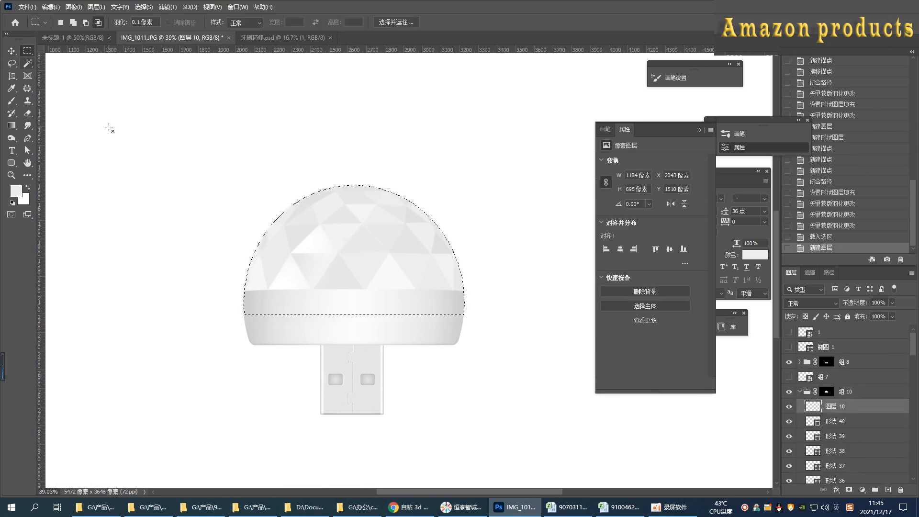
pyautogui.press('d')
pyautogui.rightClick(409, 186)
pyautogui.click(441, 306)
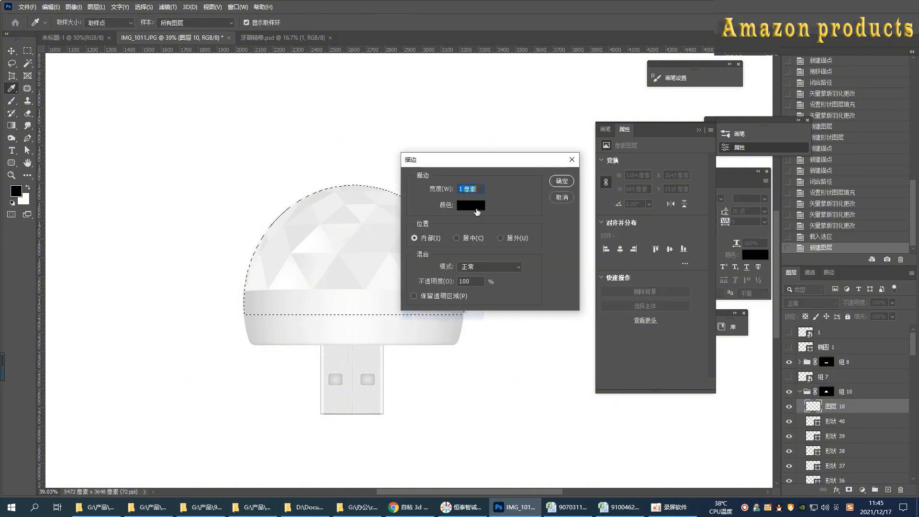
pyautogui.write('2')
pyautogui.click(568, 187)
pyautogui.hotkey('ctrl', 'd')
# - Apply a Gaussian Blur with a 48.4 px radius to the dome's outline layer
pyautogui.click(168, 6)
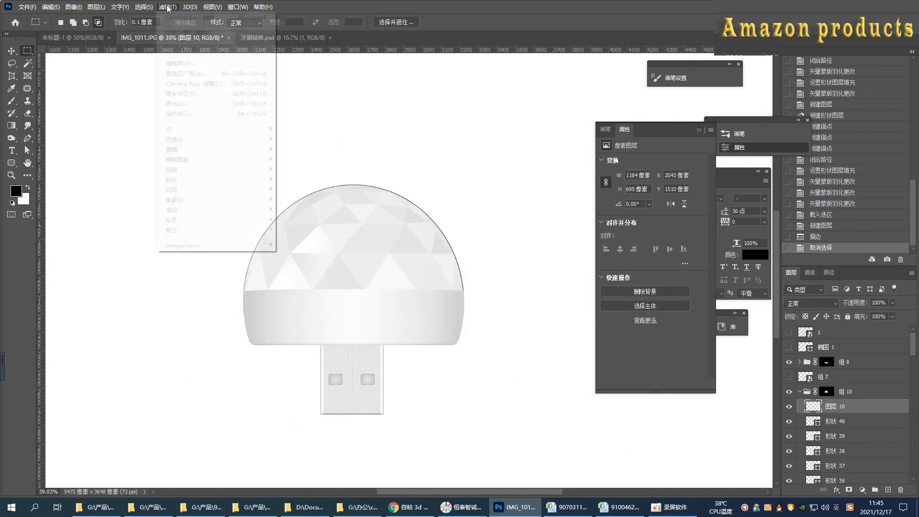
pyautogui.moveTo(211, 152)
pyautogui.click(294, 179)
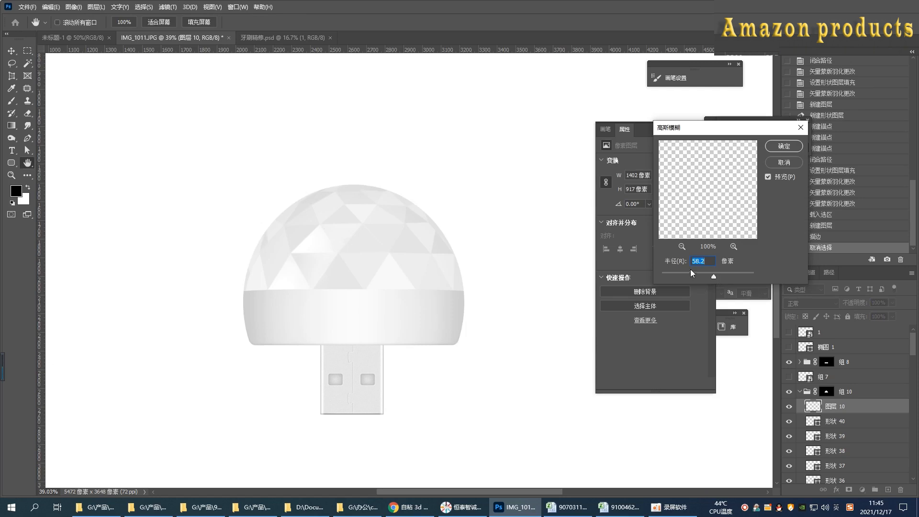
pyautogui.moveTo(681, 274); pyautogui.dragTo(711, 277)
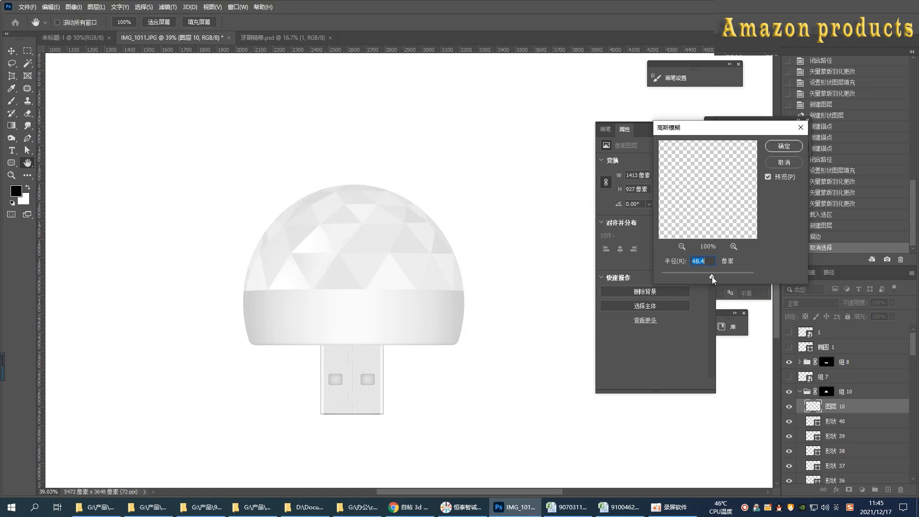
pyautogui.click(769, 175)
pyautogui.click(768, 177)
pyautogui.press('Return')
# - Compare the dome with the blurred outline layer 图层 10 hidden and shown, and examine the whole image
pyautogui.click(789, 407)
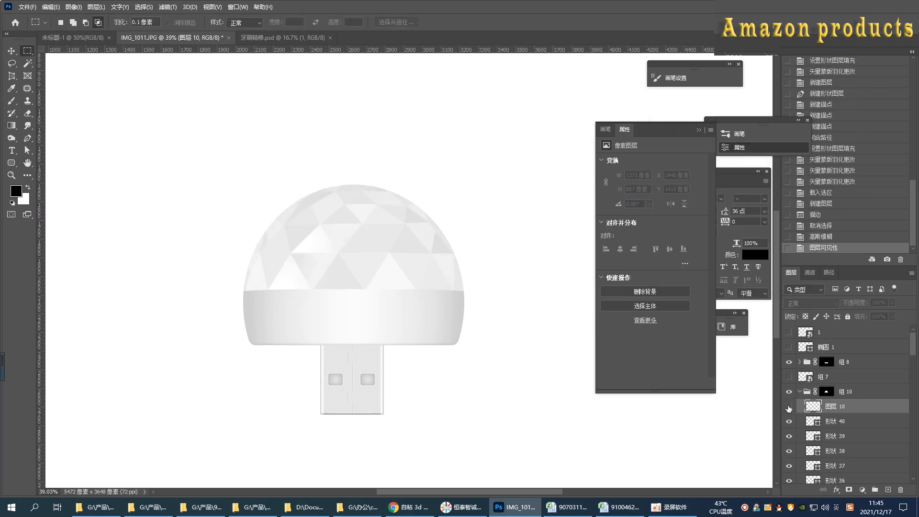
pyautogui.click(789, 409)
pyautogui.click(789, 409)
pyautogui.click(789, 408)
pyautogui.click(789, 408)
pyautogui.click(789, 409)
pyautogui.hotkey('ctrl', '0')
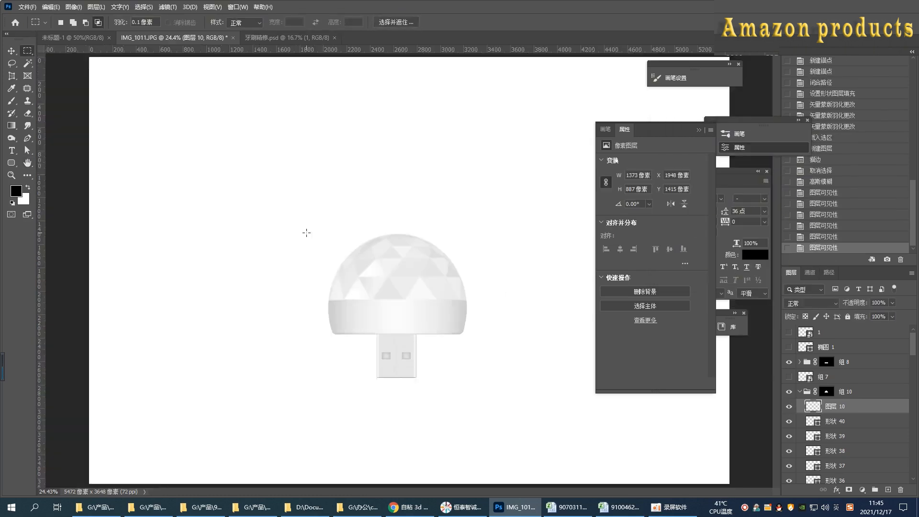